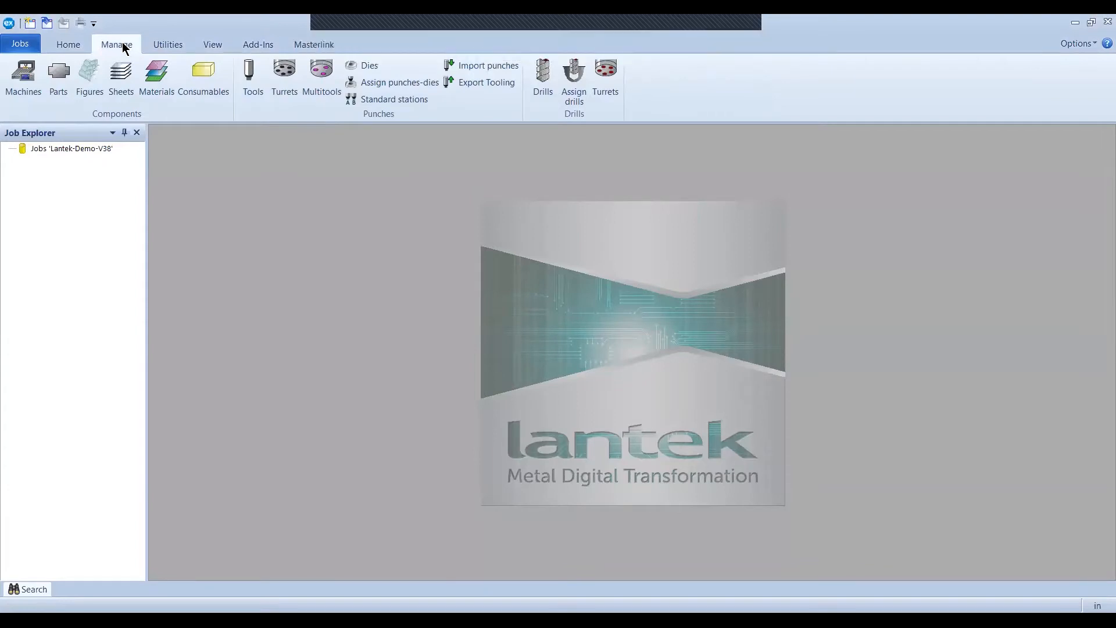
Start a new square (SQ) punch definition and set its side length to 0.26 in
left_click(254, 90)
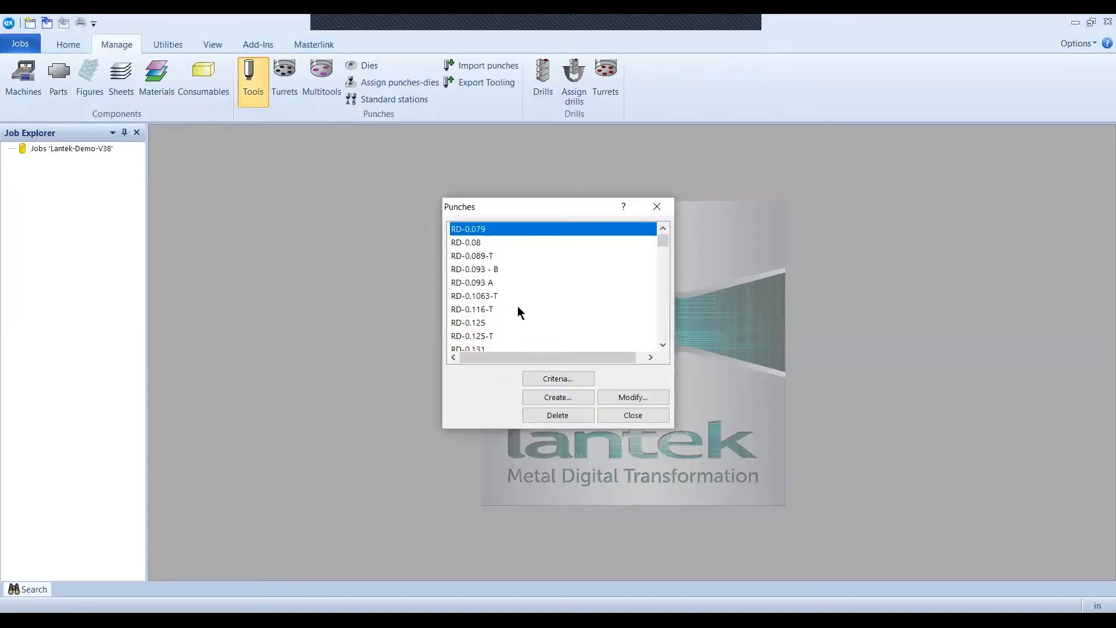
scroll(483, 269, "down", 8)
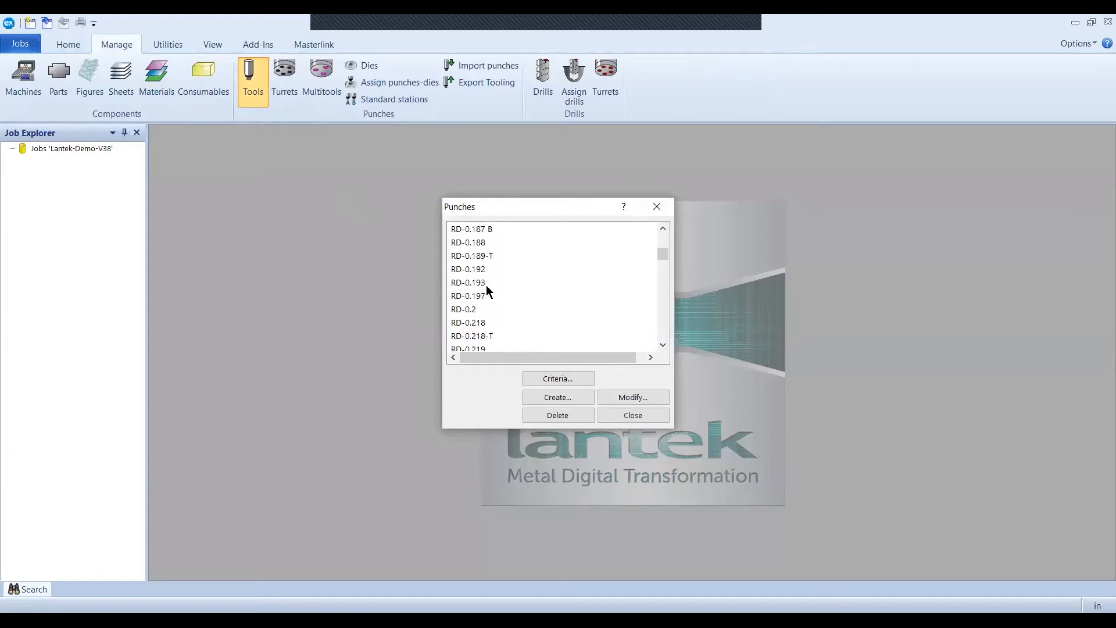
left_click(539, 397)
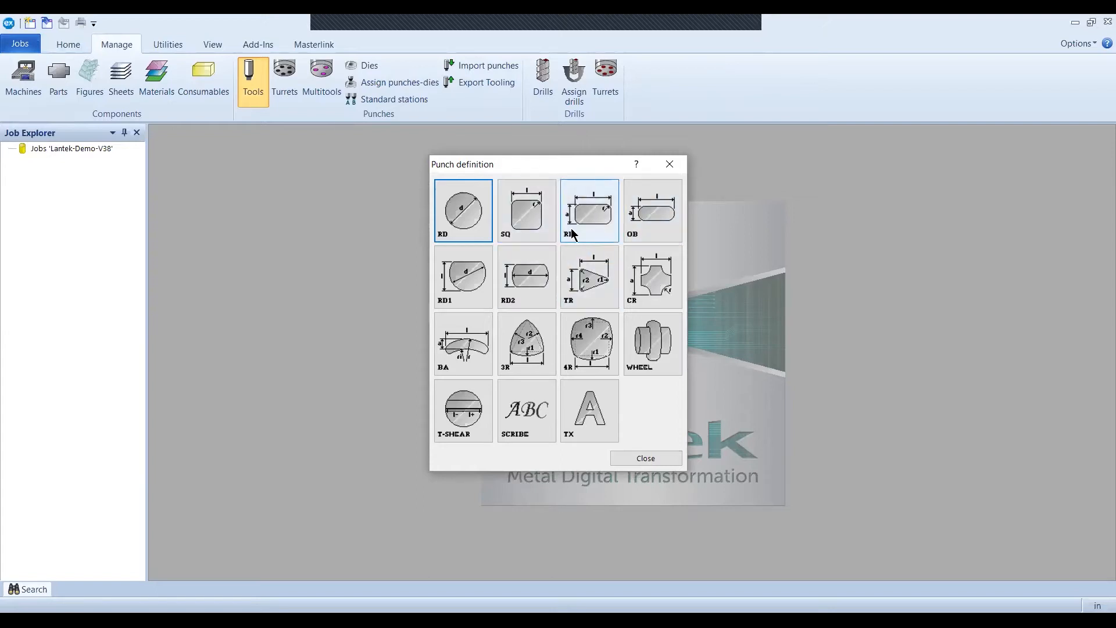
left_click(522, 231)
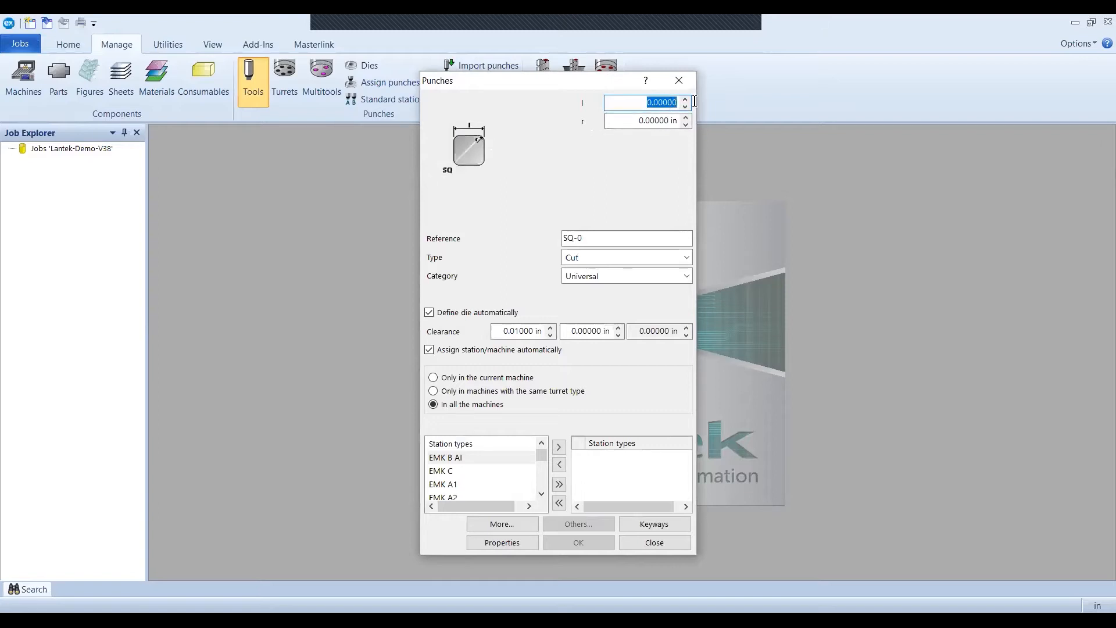
type(".25")
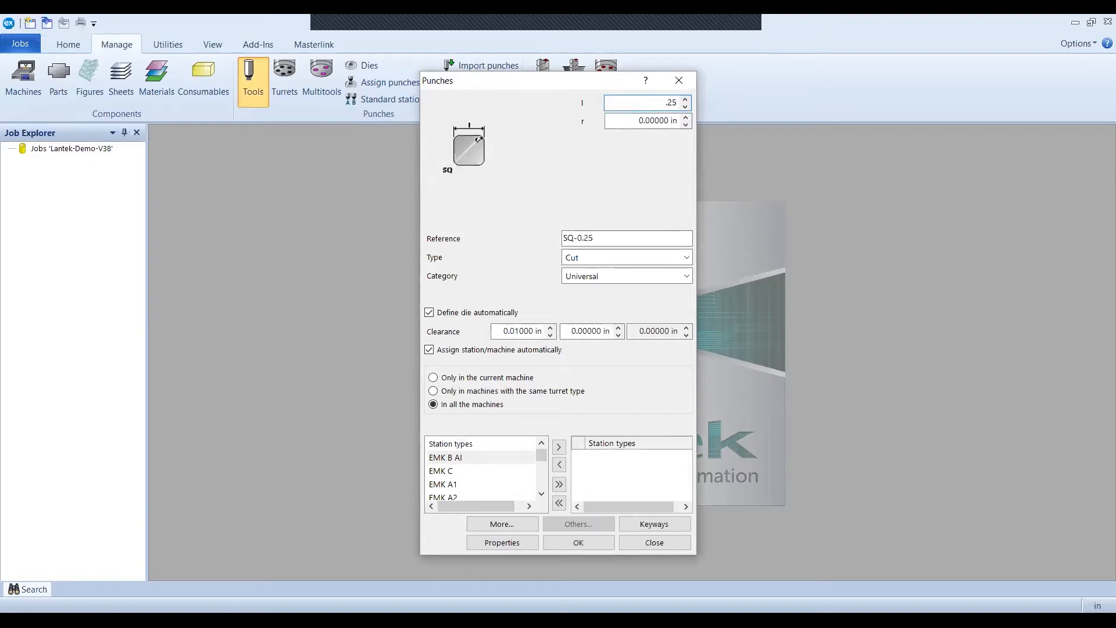
left_click_drag(660, 107, 699, 106)
type(".26")
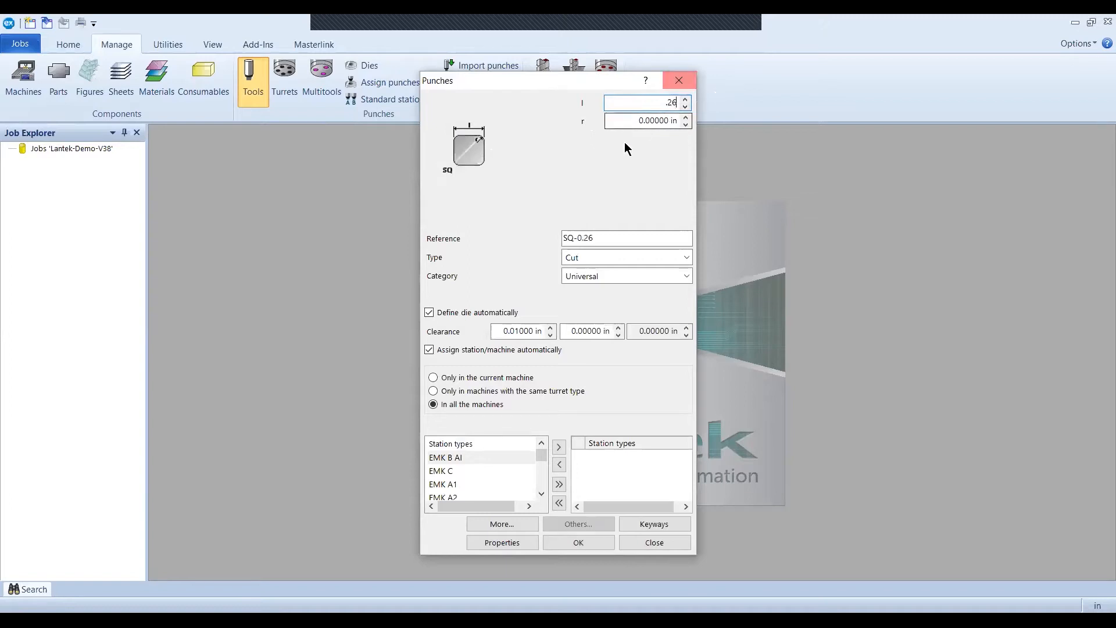
left_click(623, 121)
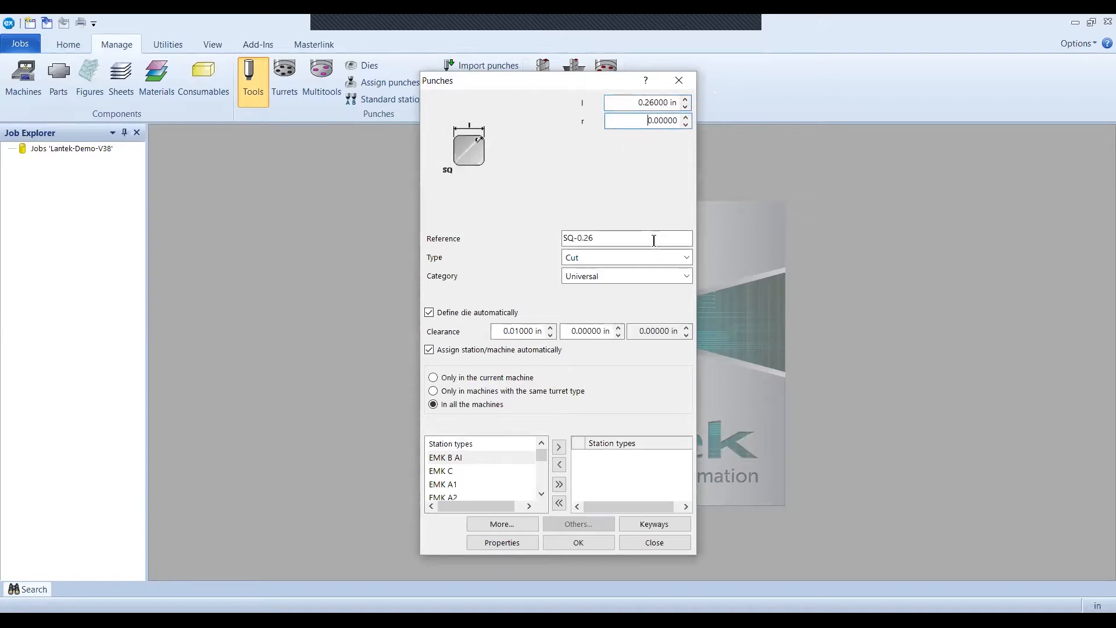
double_click(649, 99)
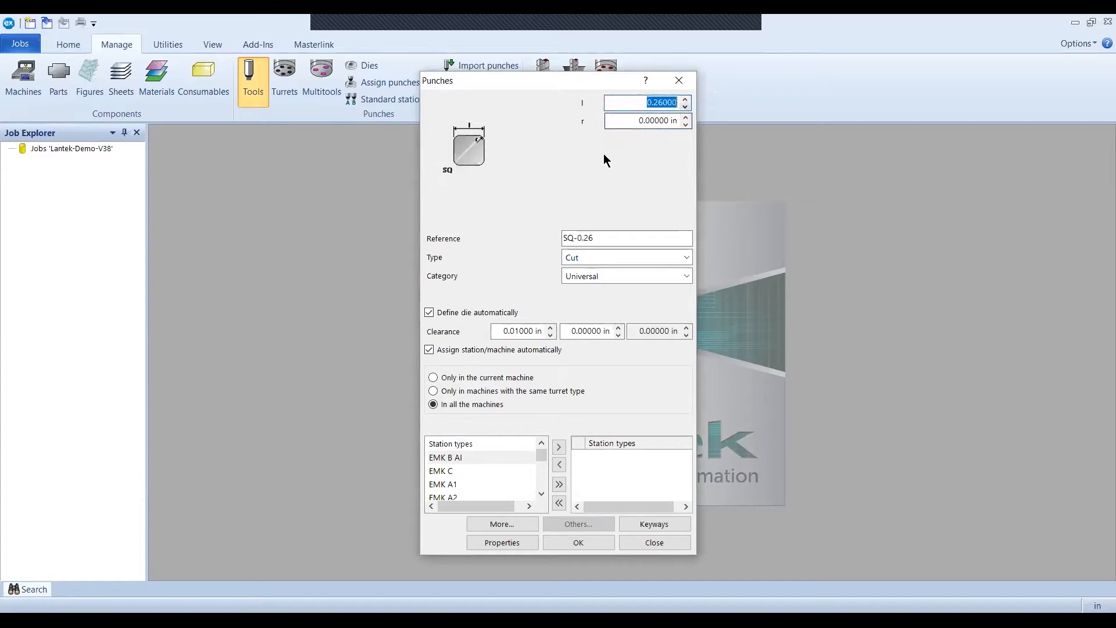
Review the new punch's reference, the available punch types and the die clearance values
left_click(606, 239)
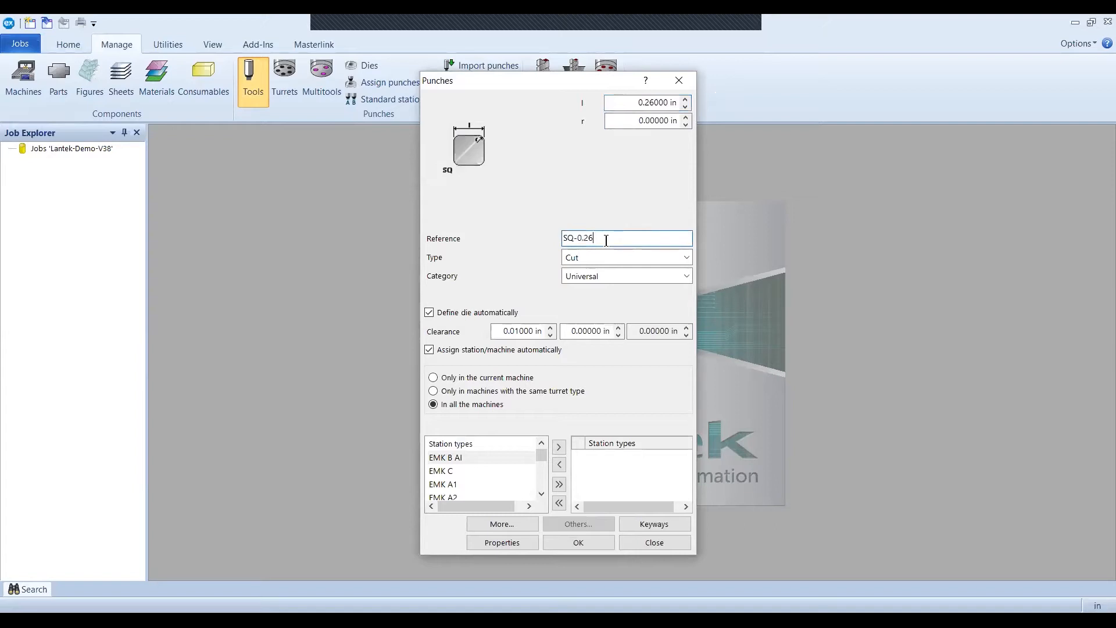
left_click_drag(602, 238, 545, 239)
left_click(614, 238)
left_click(688, 257)
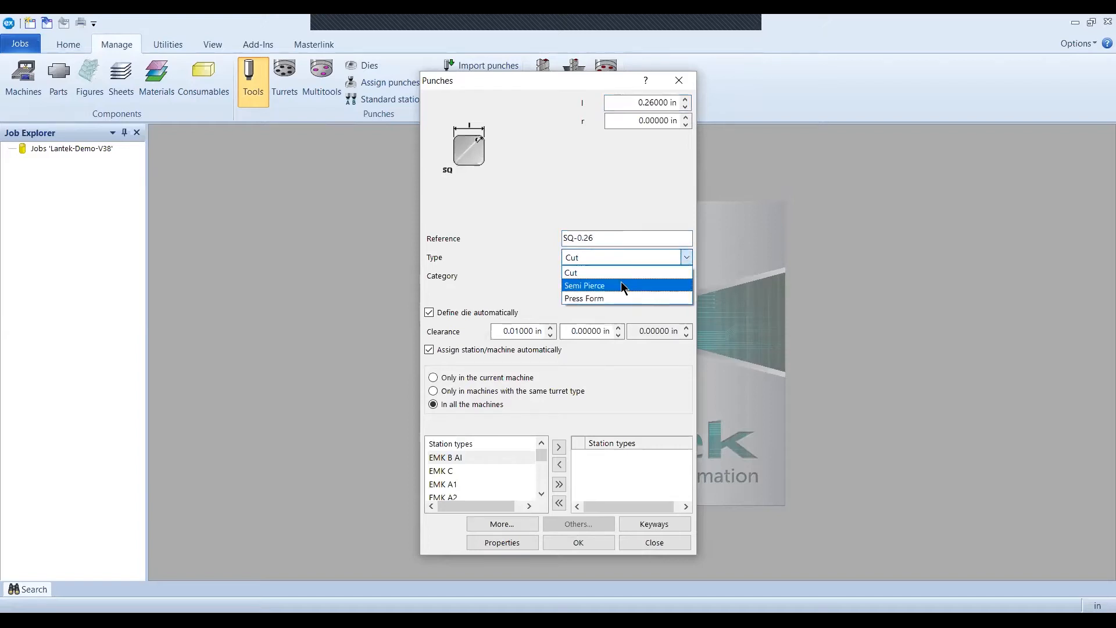
left_click(657, 216)
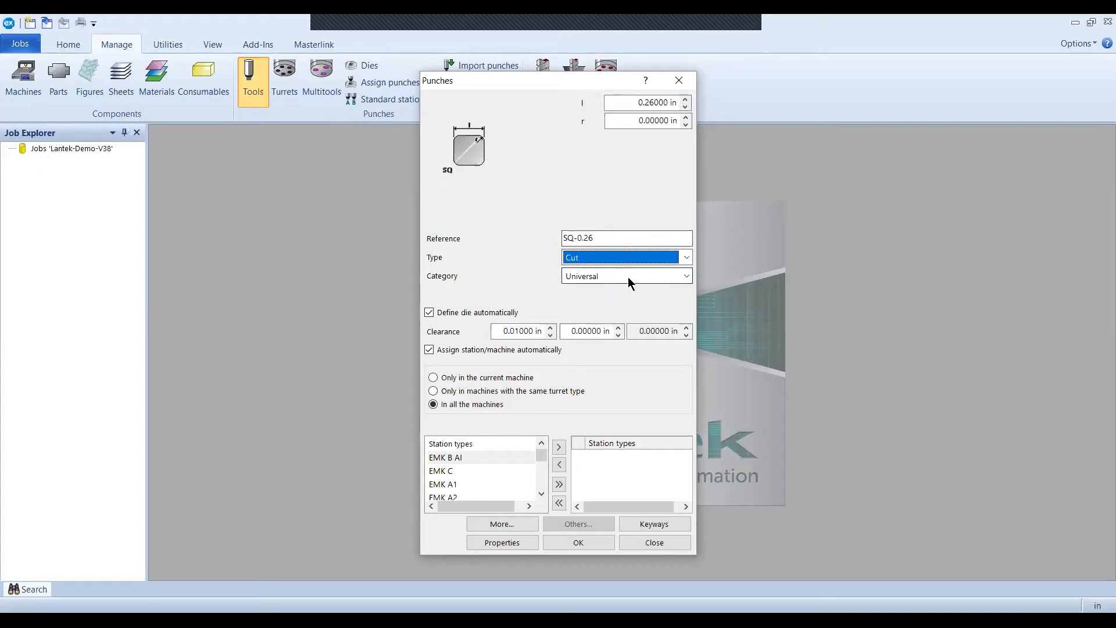
left_click(545, 331)
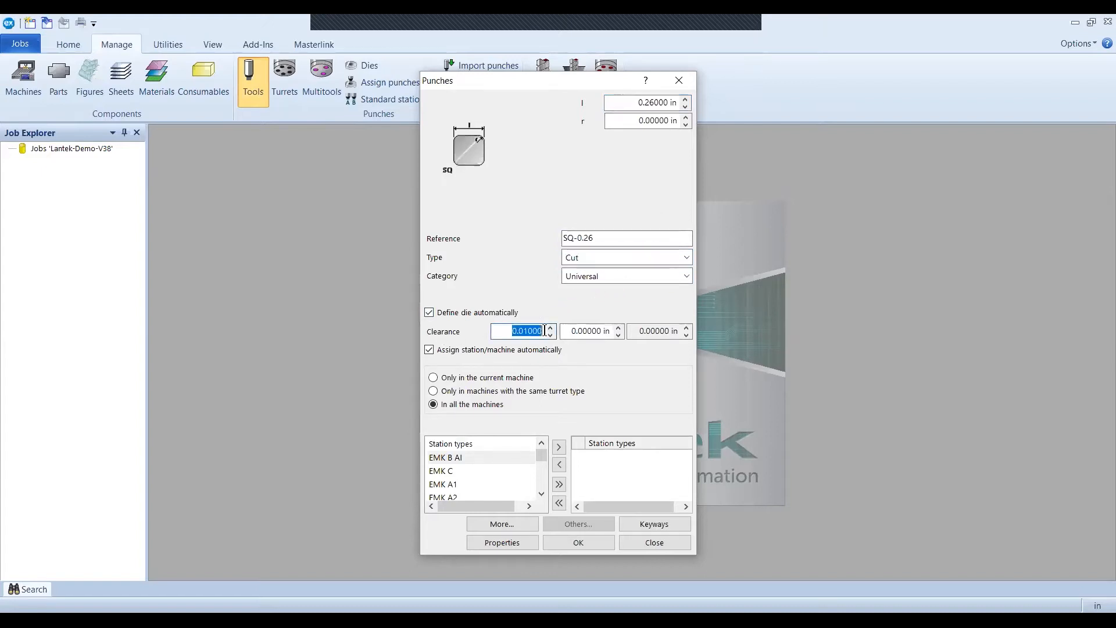
left_click(563, 331)
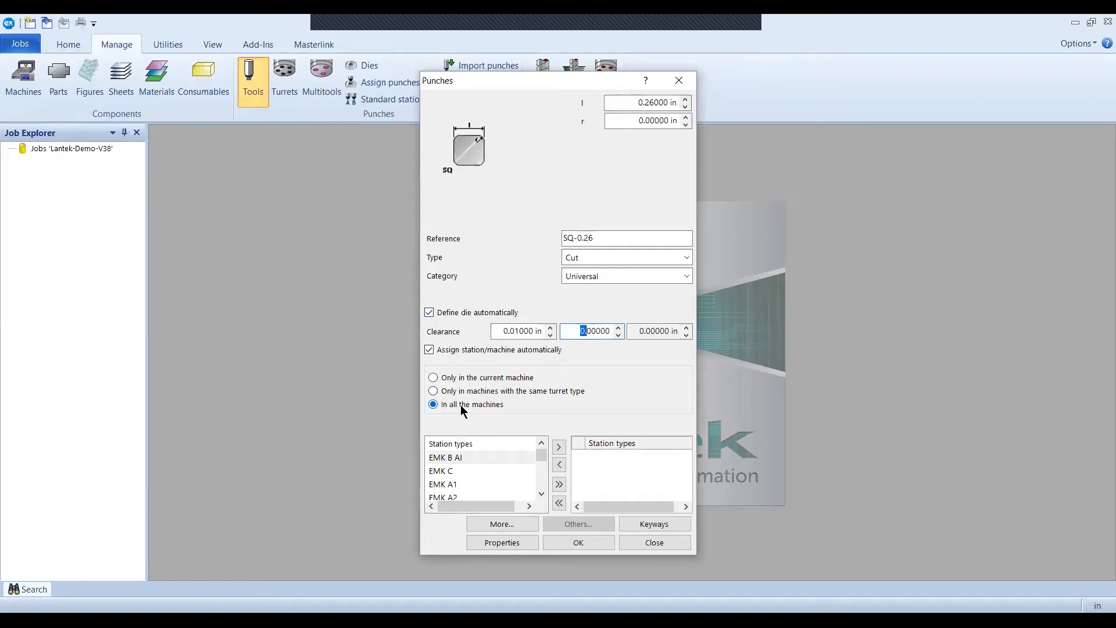
Assign station type A to the square punch, save it and close the punch list
left_click_drag(542, 463, 543, 494)
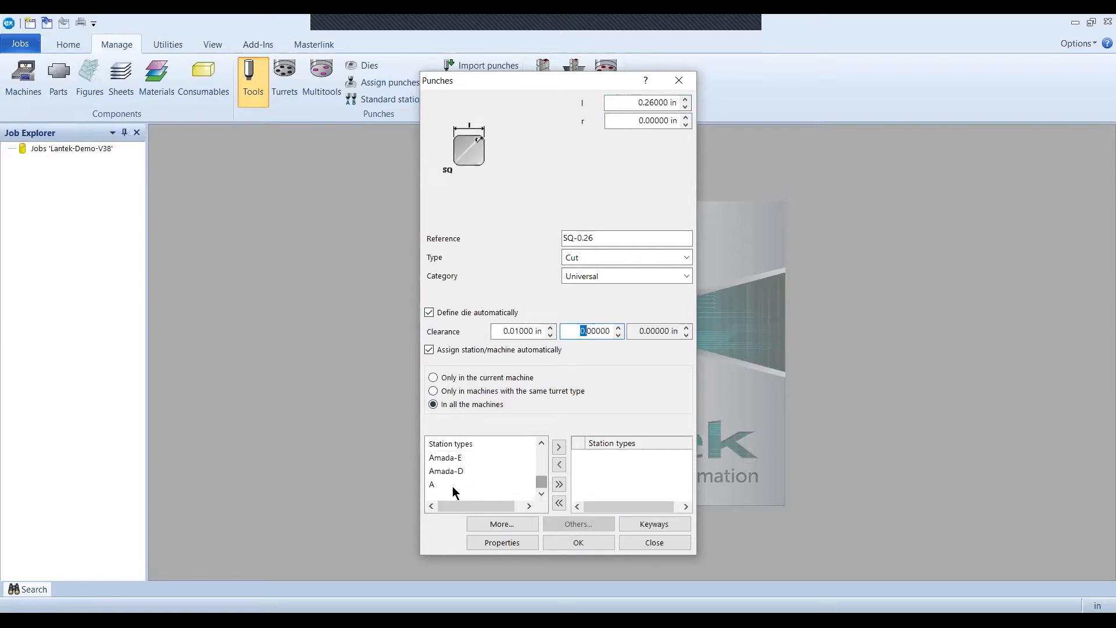
left_click(497, 487)
left_click(558, 447)
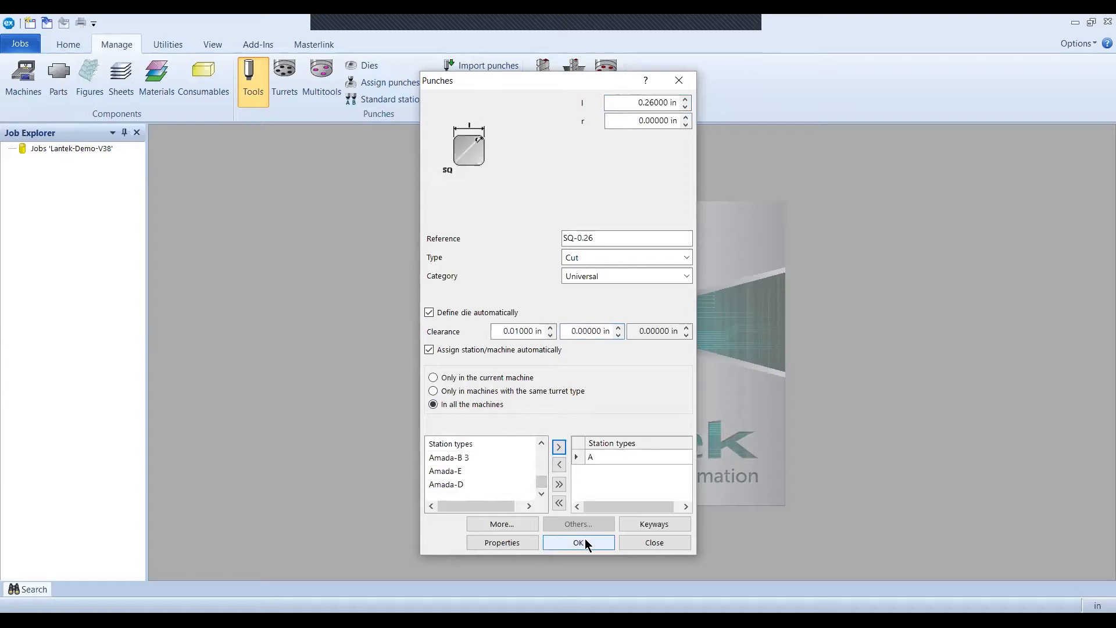
left_click(579, 543)
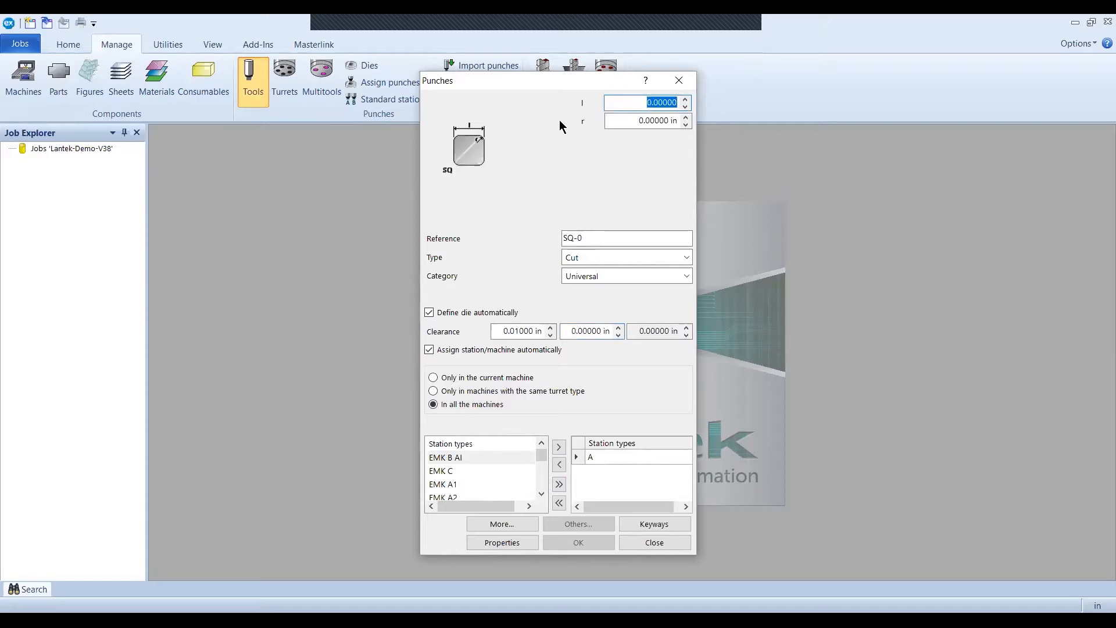
left_click(650, 541)
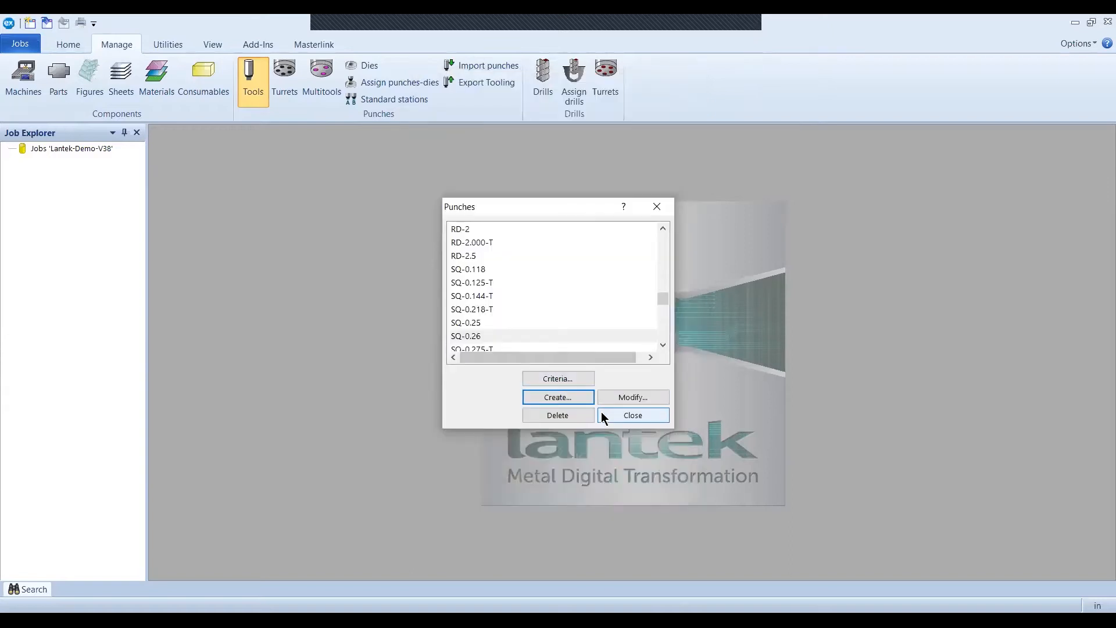
key("Return")
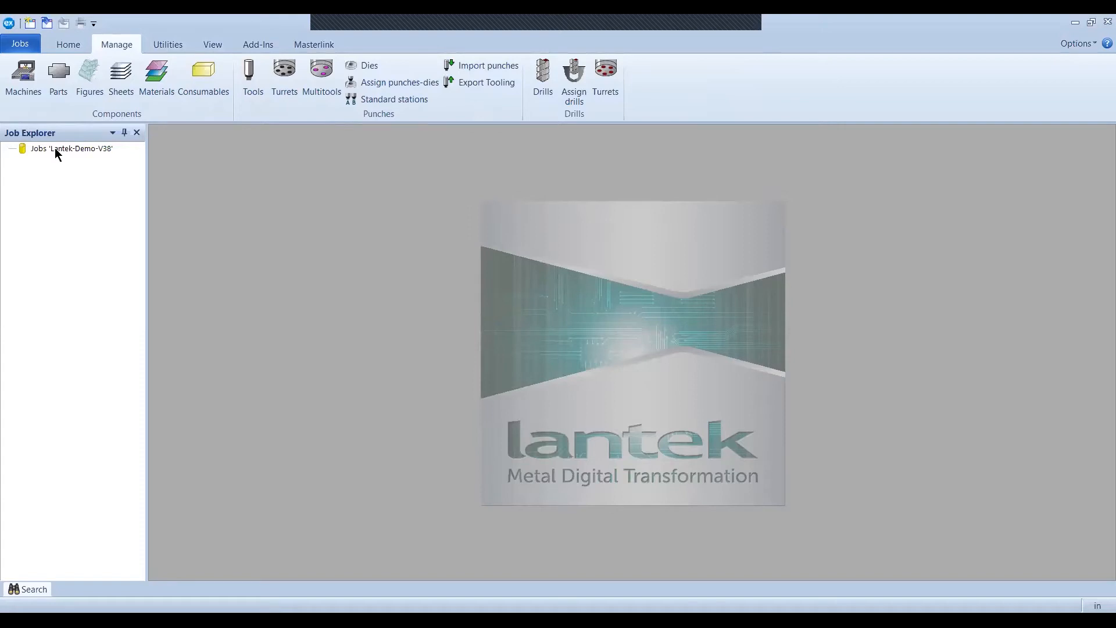
Create a new job named L1 under the Lantek-Demo-V38 jobs
right_click(38, 149)
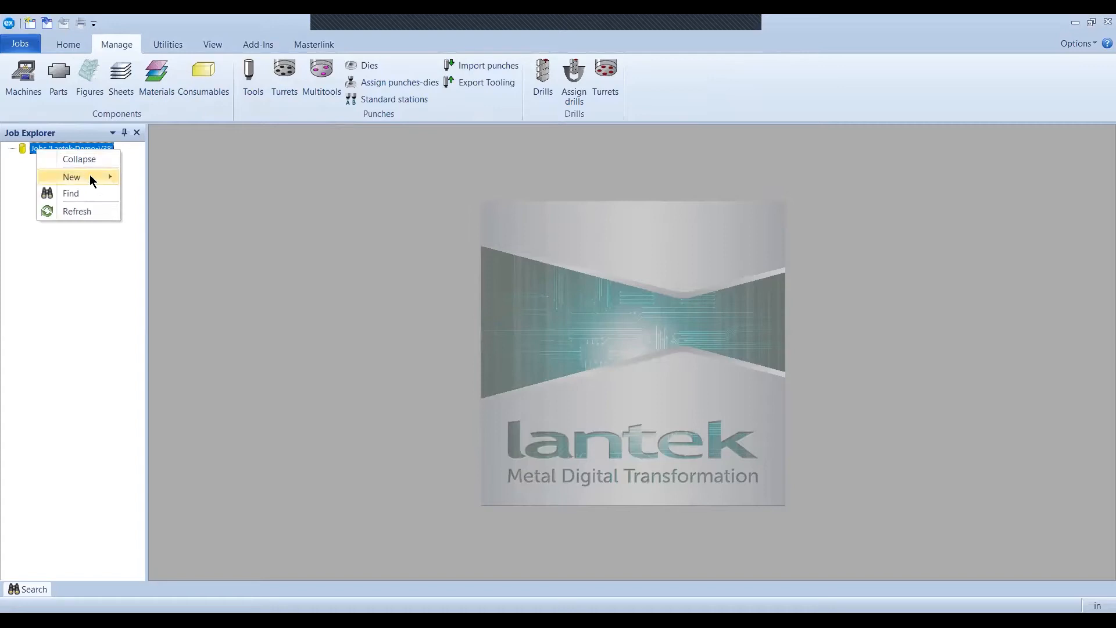
mouse_move(90, 175)
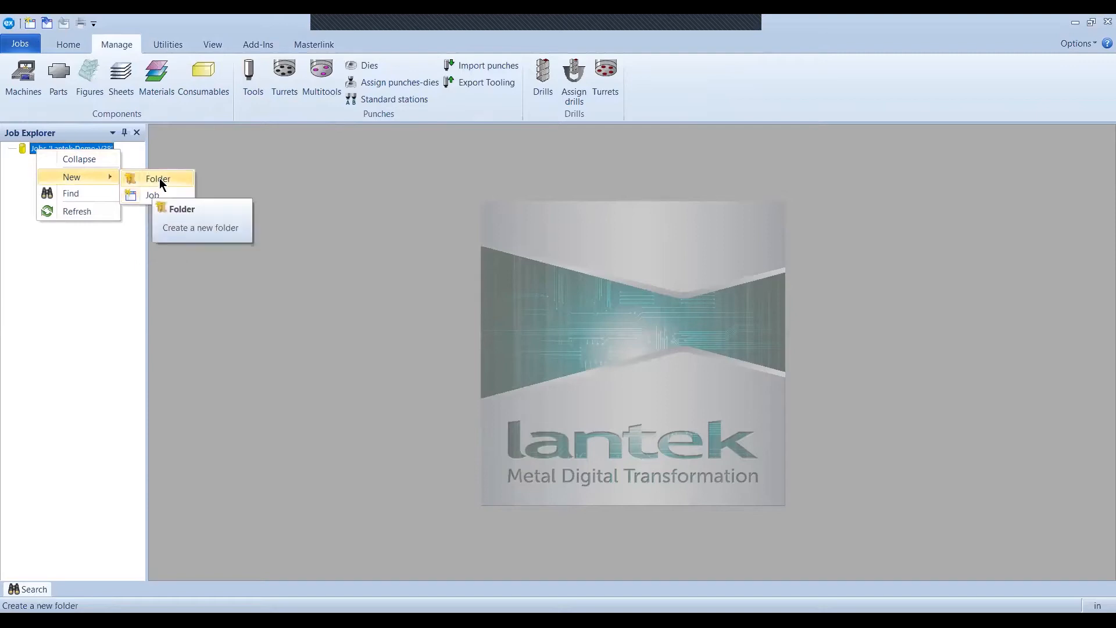
left_click(149, 194)
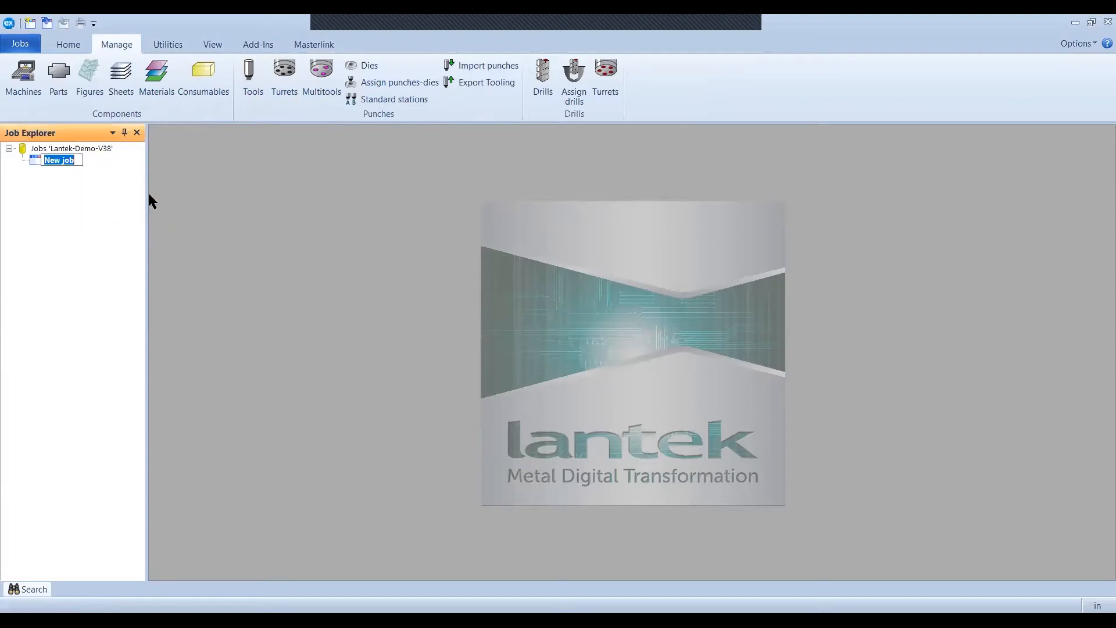
type("L1")
key("Return")
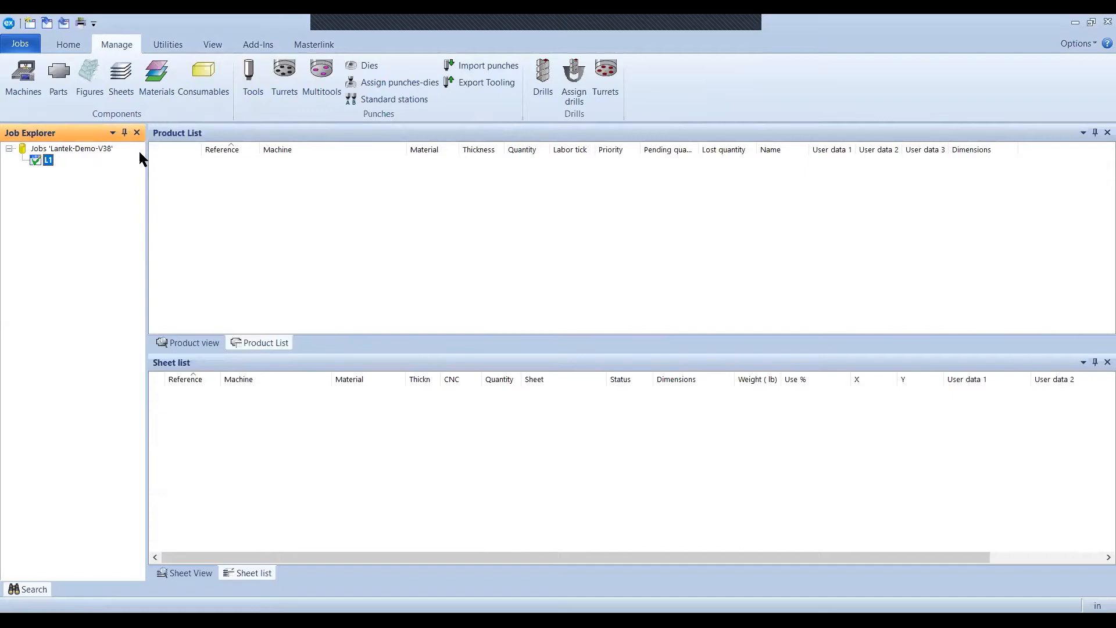
Import part P1 from the parts database into job L1, with Punch 2 as its machine
left_click(69, 45)
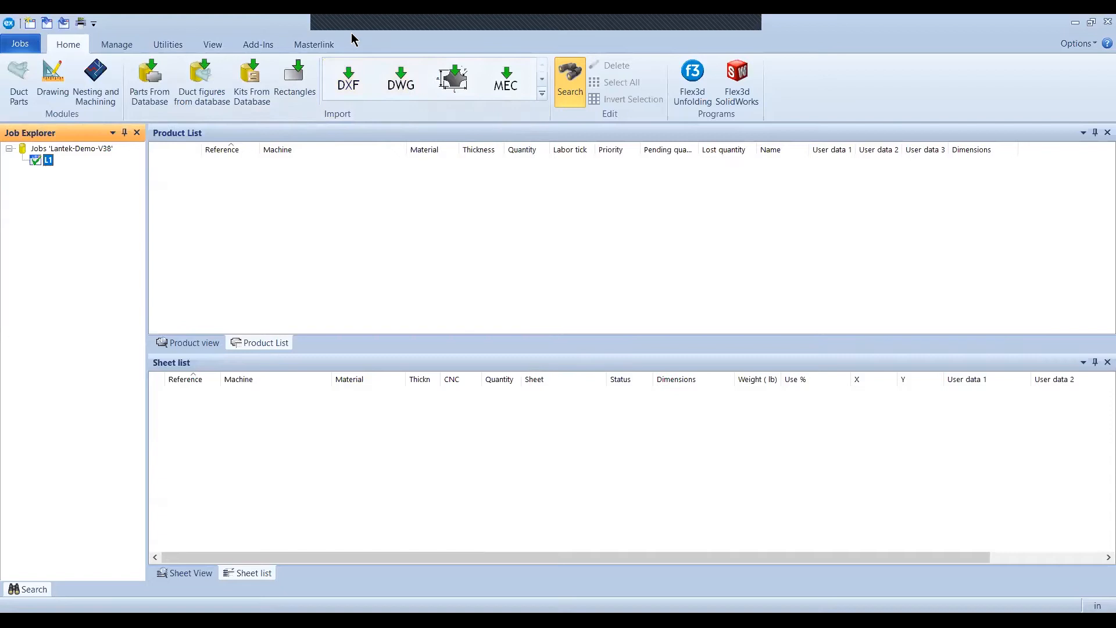
left_click(147, 88)
left_click(324, 230)
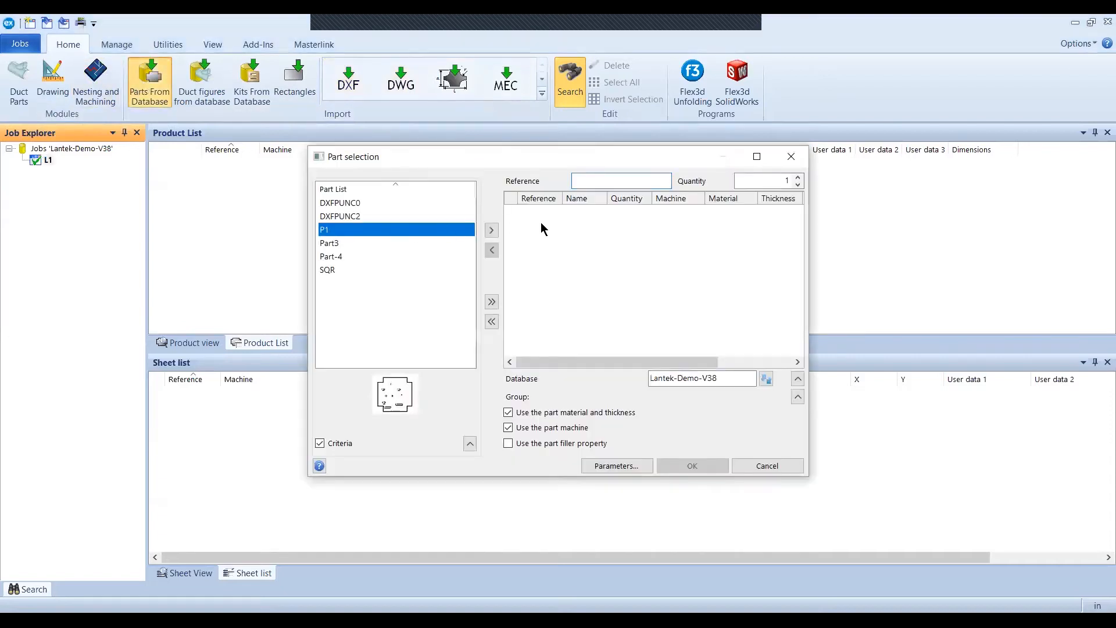
left_click(491, 230)
double_click(673, 212)
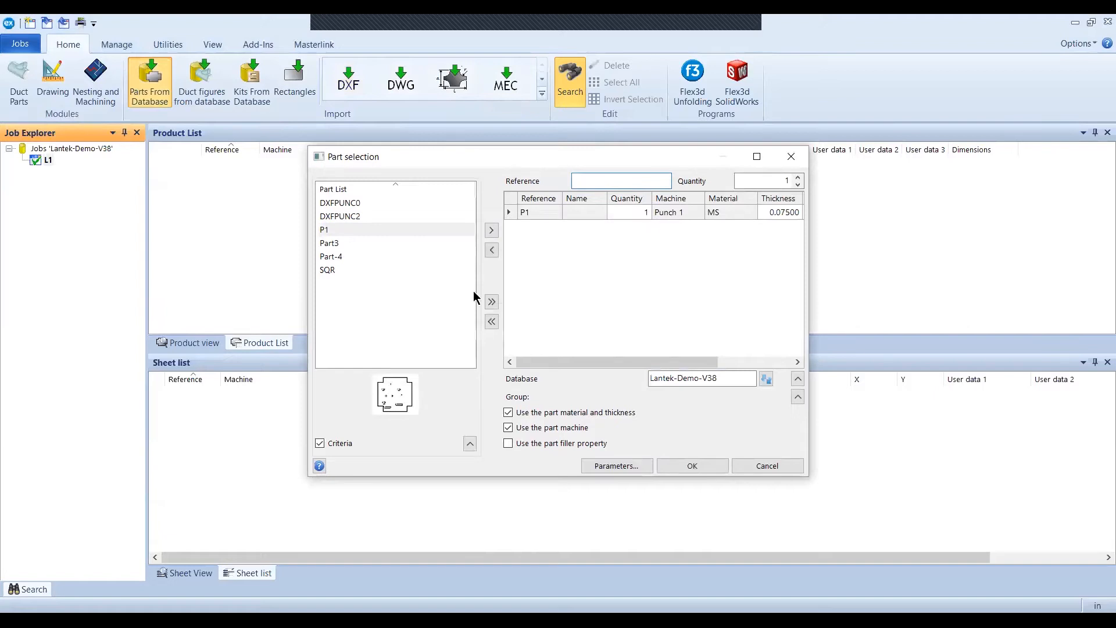
left_click(473, 318)
left_click(539, 401)
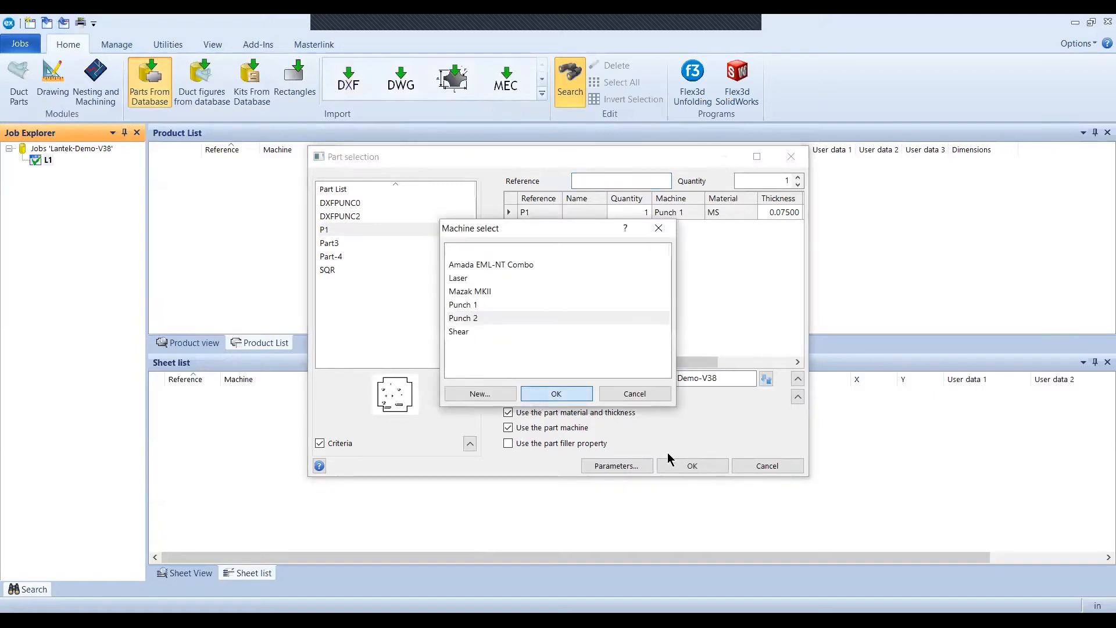
left_click(687, 462)
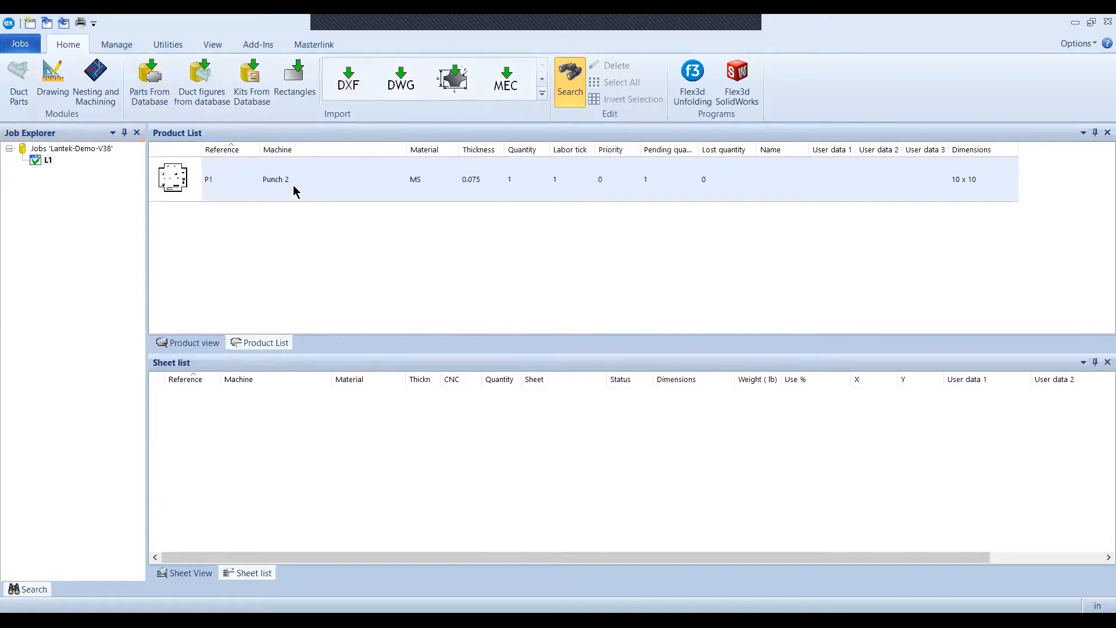
Open part P1 from the product list in the part drawing and machining editor
right_click(294, 187)
left_click(326, 214)
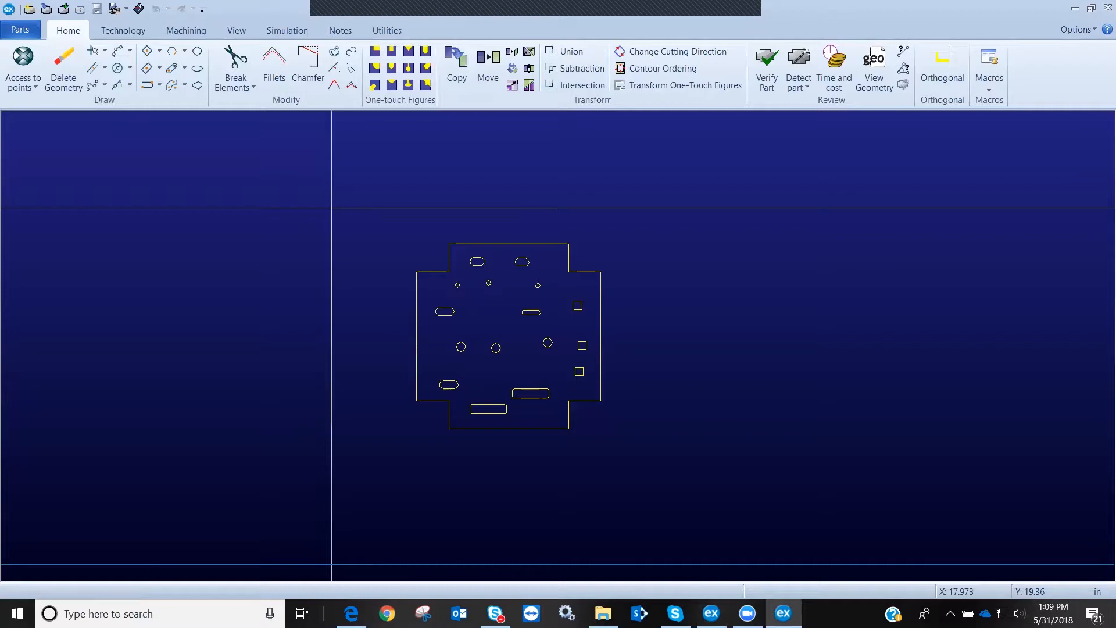
scroll(531, 349, "up", 1)
scroll(586, 329, "down", 1)
scroll(565, 343, "up", 3)
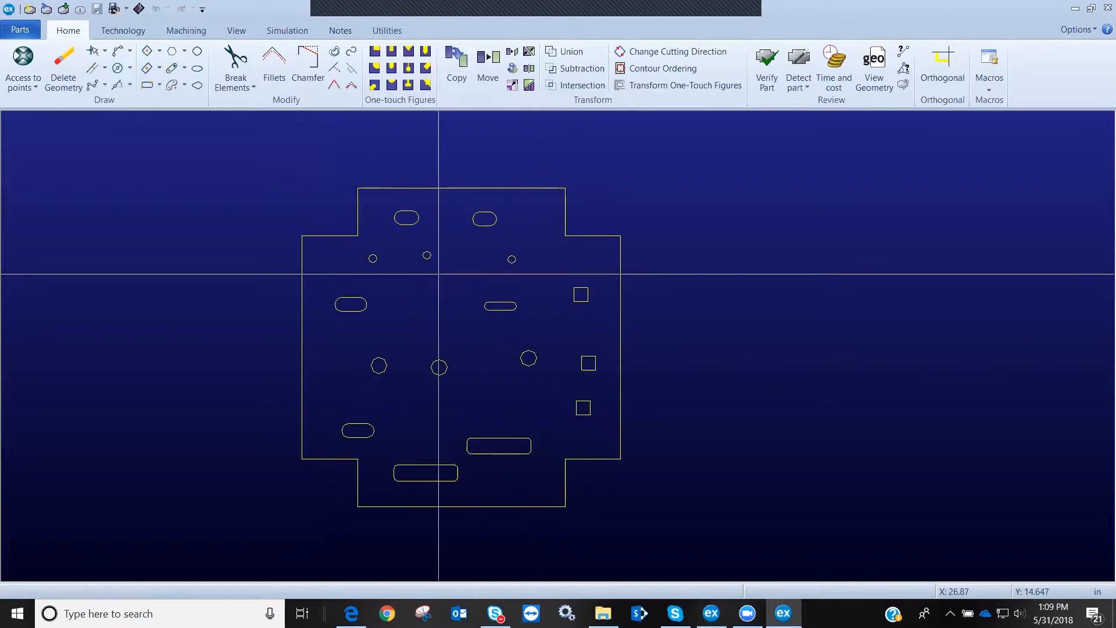
Run automatic punch machining on the part with all punches and the default part punching settings
left_click(187, 32)
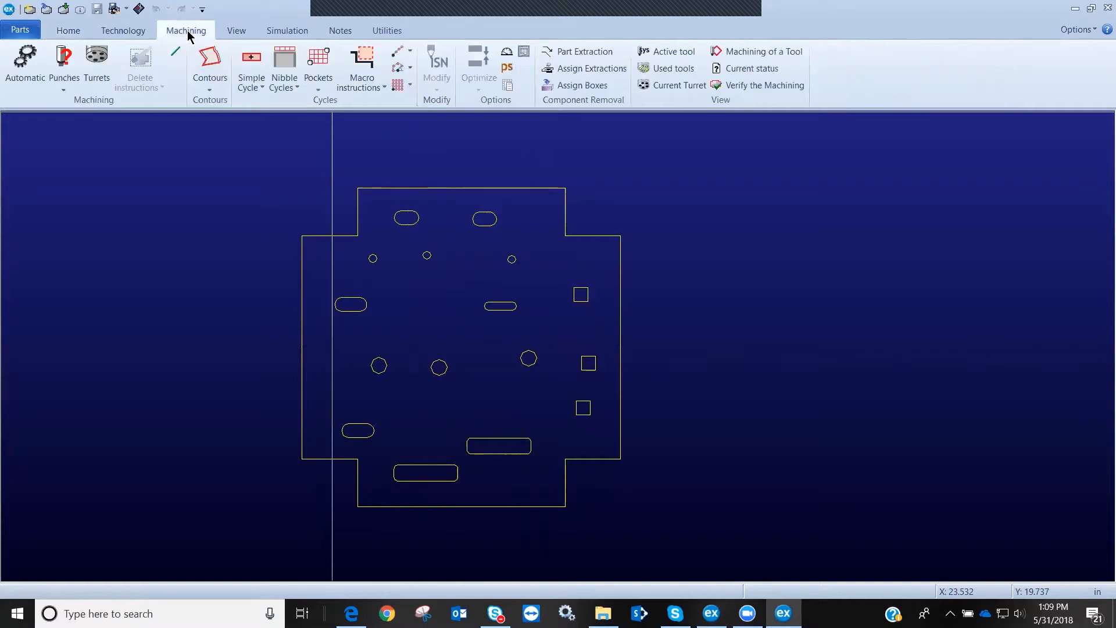
left_click(25, 72)
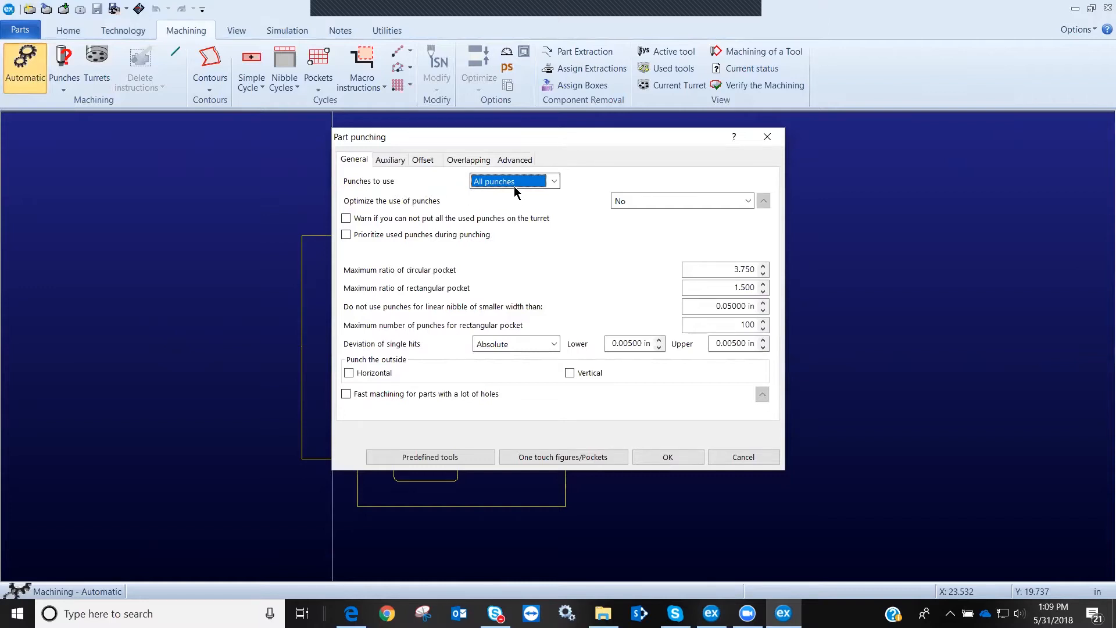
left_click(668, 457)
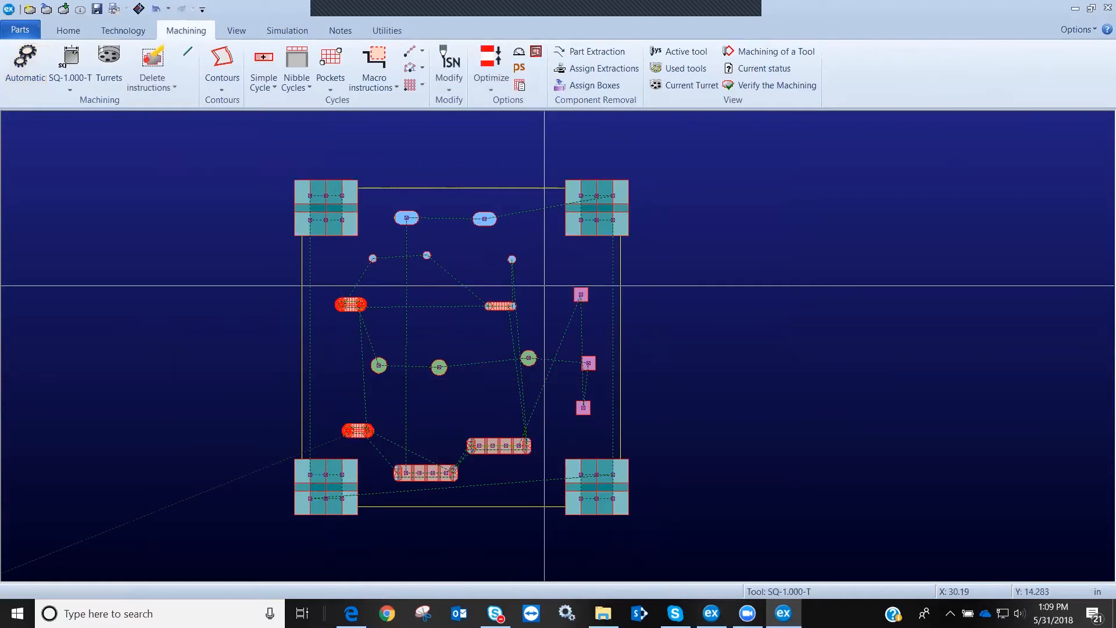
scroll(558, 346, "up", 1)
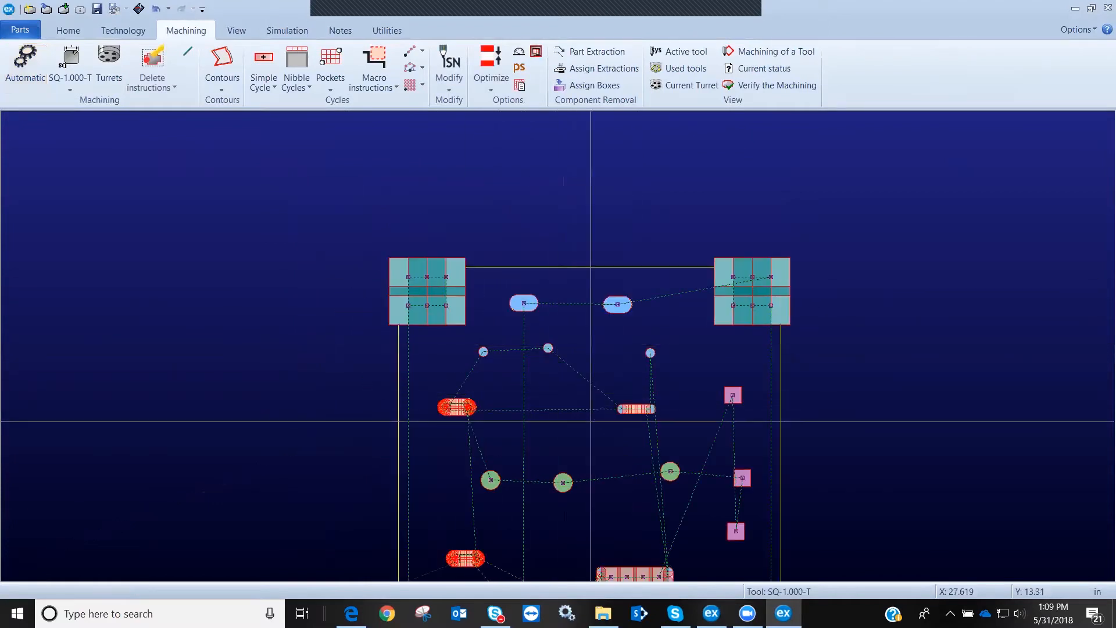
scroll(557, 346, "up", 2)
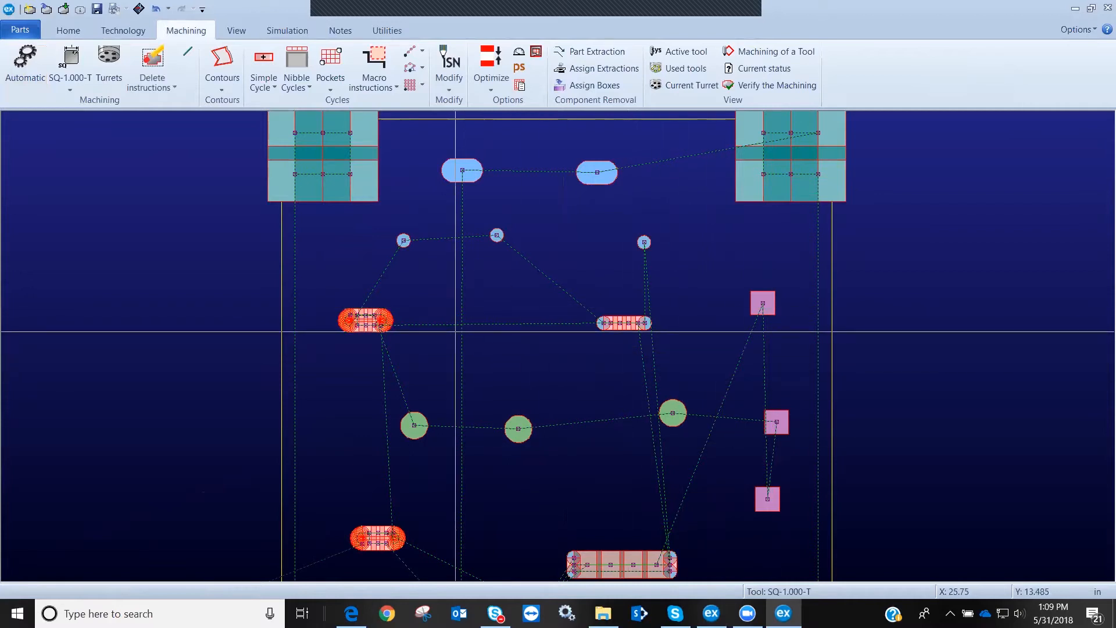
scroll(575, 336, "up", 6)
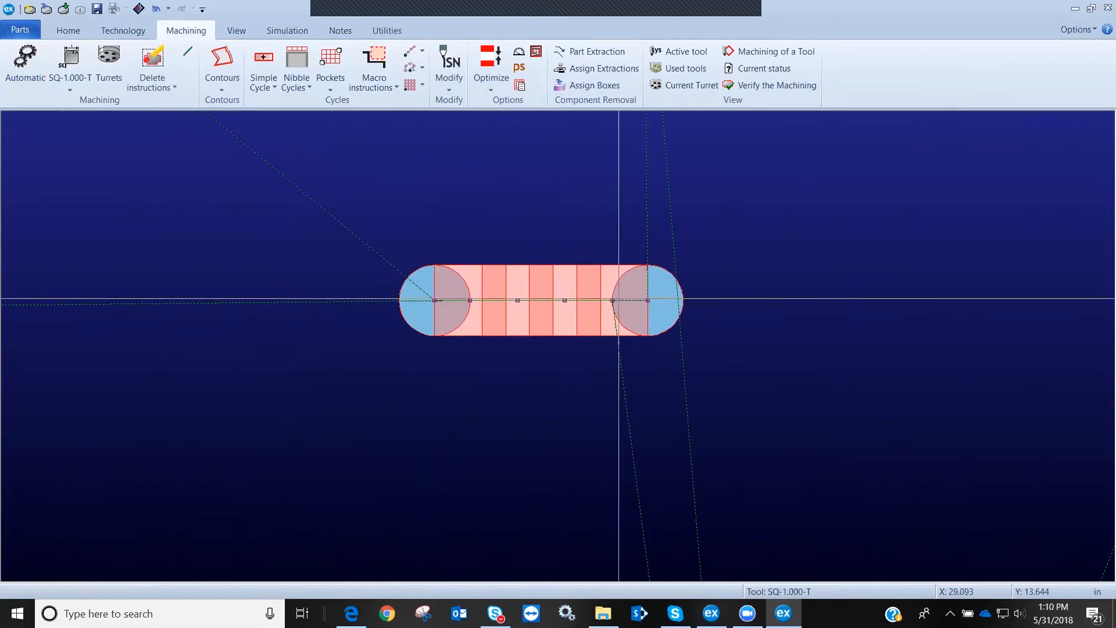
Examine the automatic punch machining on the part's slots, rounded rectangular cutouts and corner notches
scroll(558, 346, "down", 2)
scroll(557, 345, "down", 3)
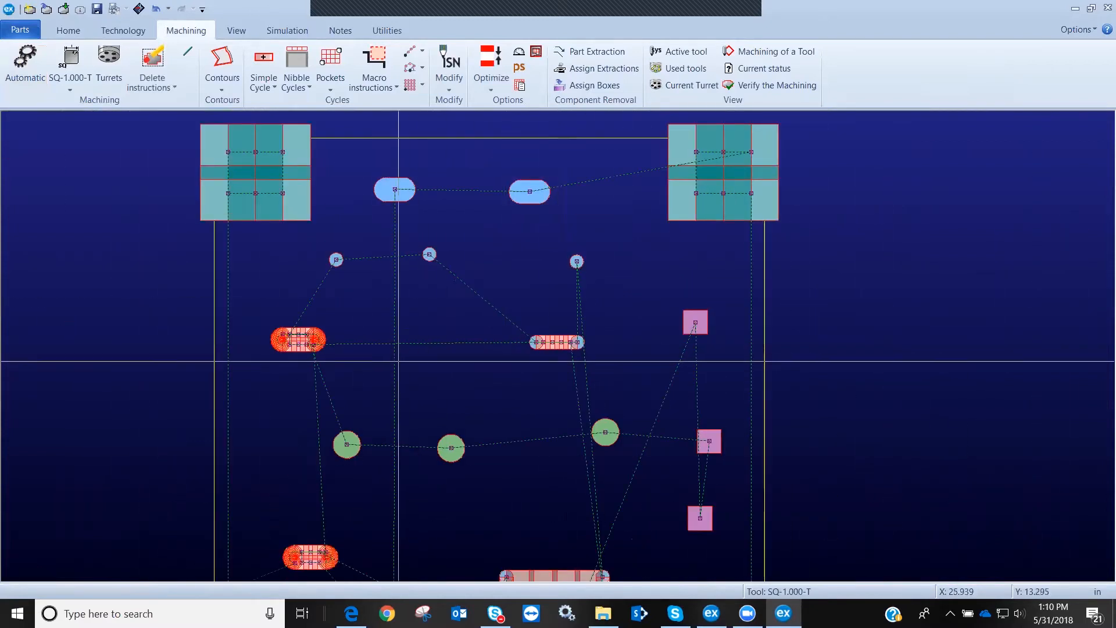
scroll(315, 343, "up", 4)
scroll(560, 343, "up", 1)
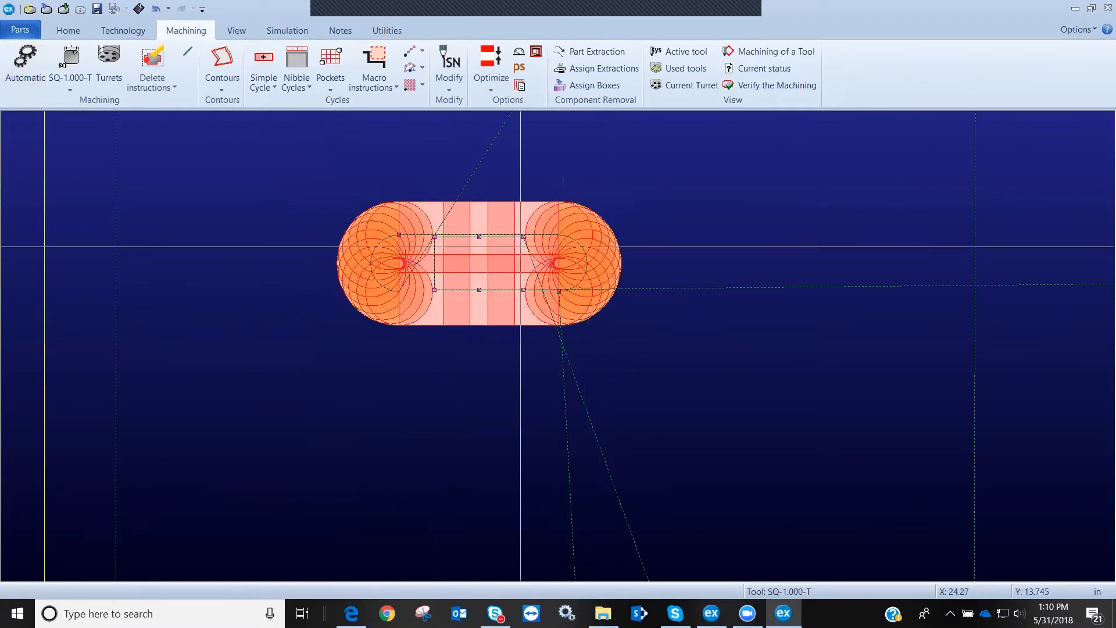
scroll(509, 281, "down", 5)
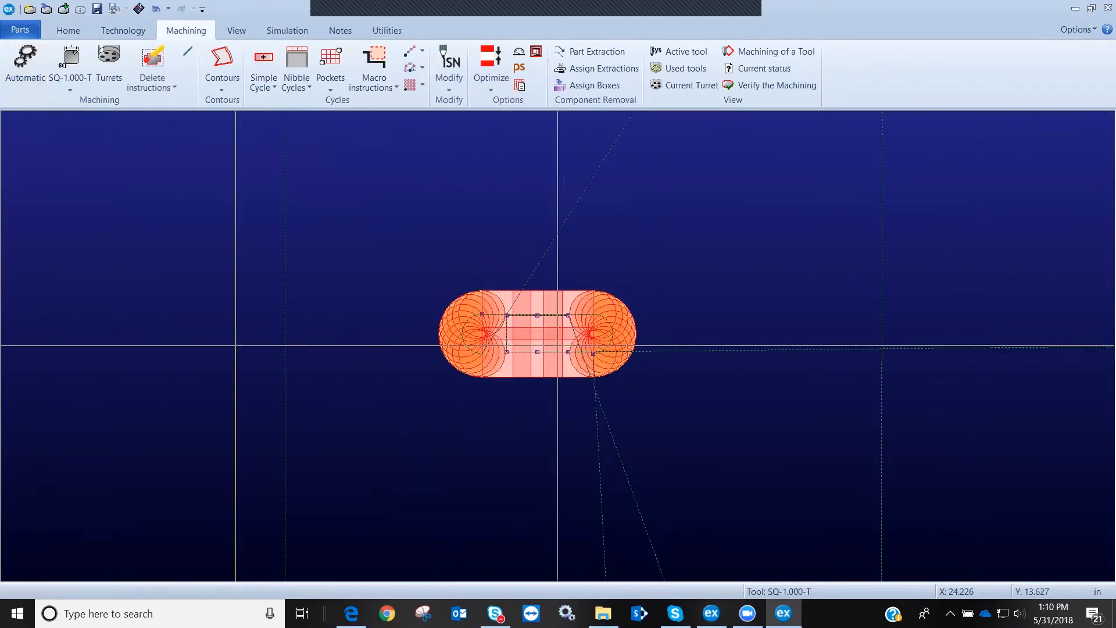
scroll(603, 408, "down", 1)
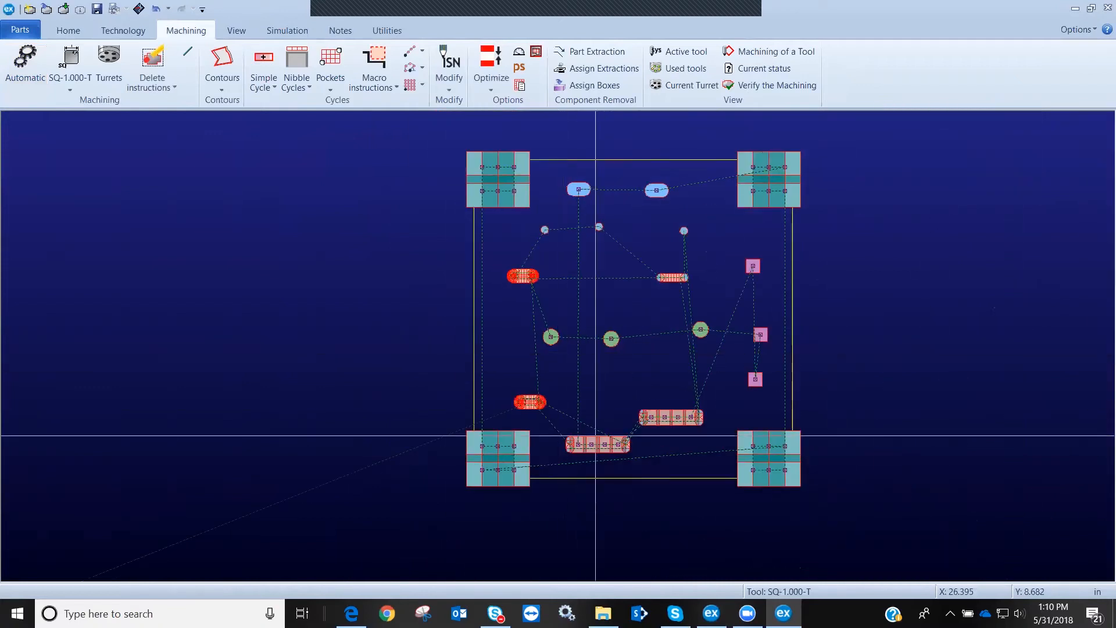
scroll(538, 365, "up", 5)
scroll(538, 365, "up", 2)
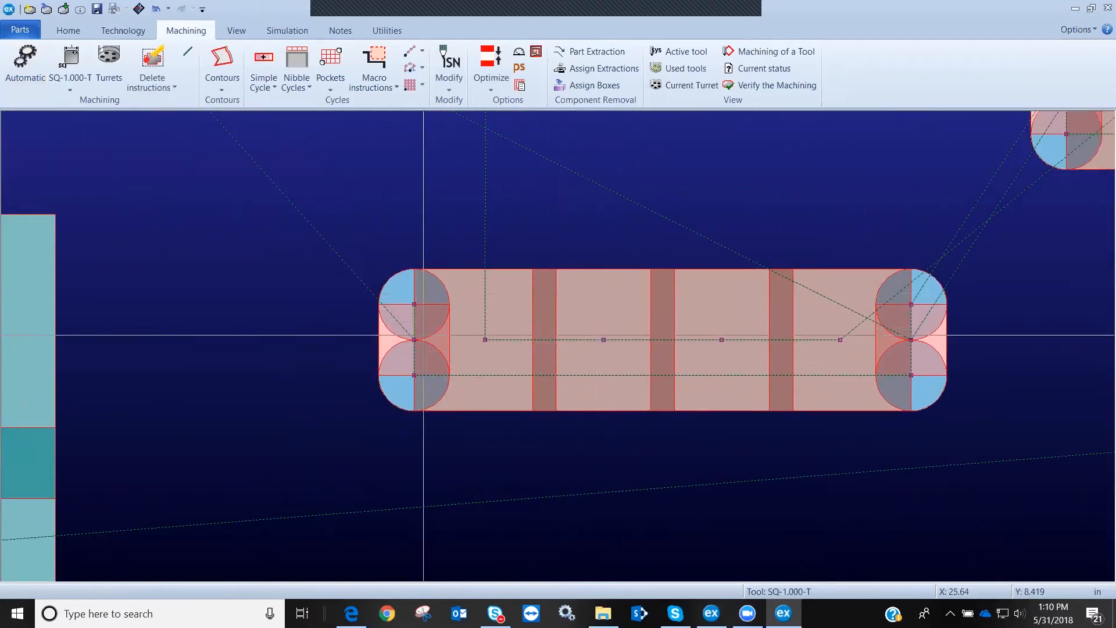
scroll(557, 346, "down", 1)
scroll(557, 347, "down", 4)
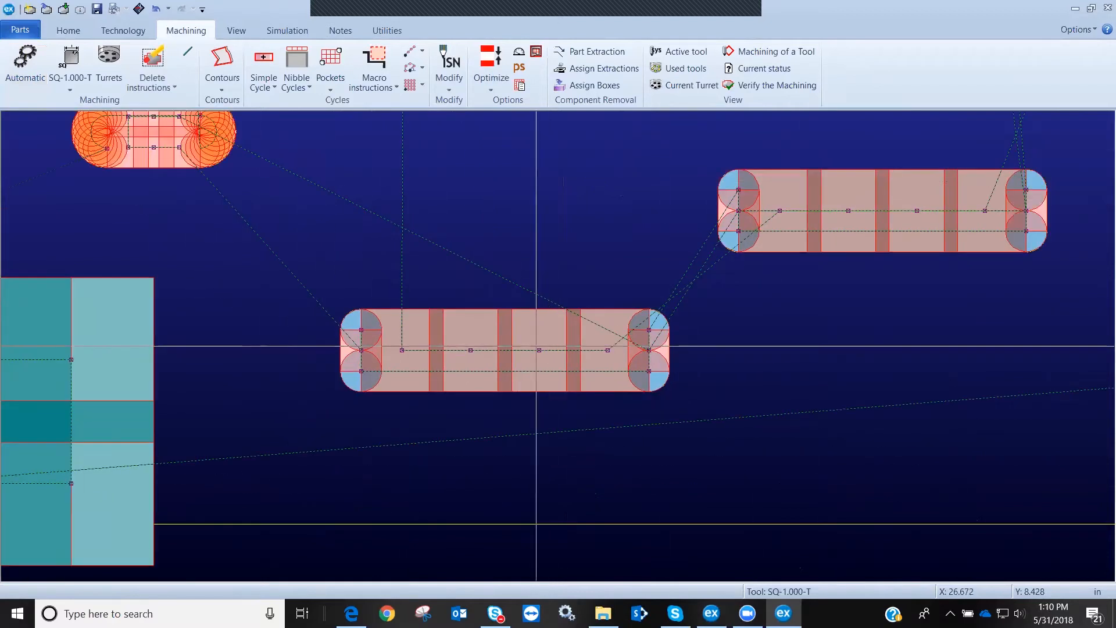
scroll(563, 331, "down", 1)
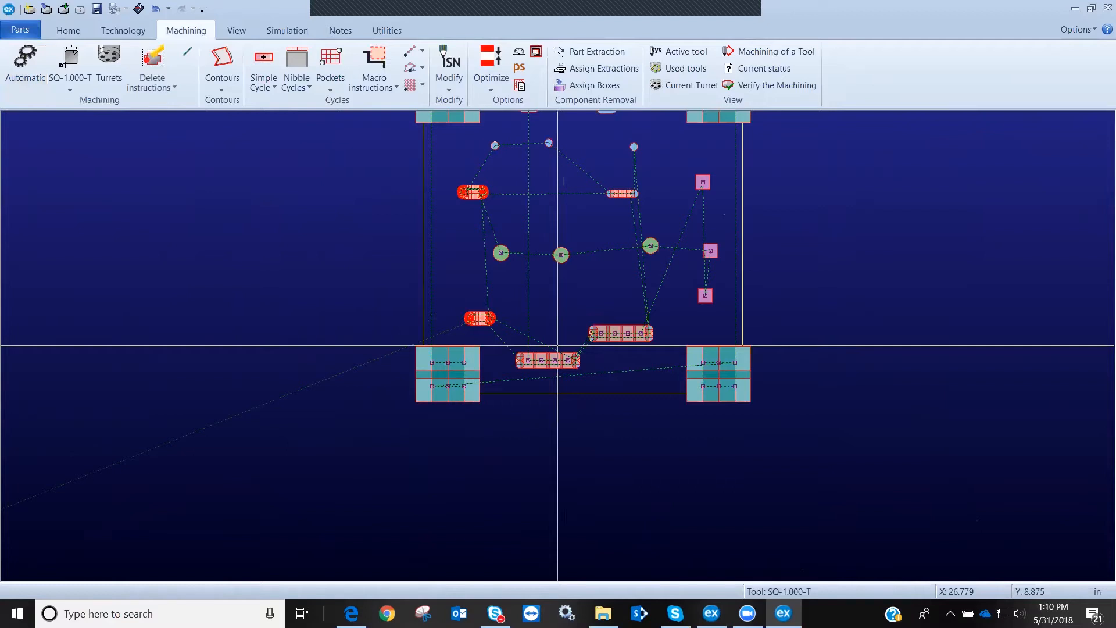
scroll(557, 347, "down", 1)
scroll(553, 341, "up", 5)
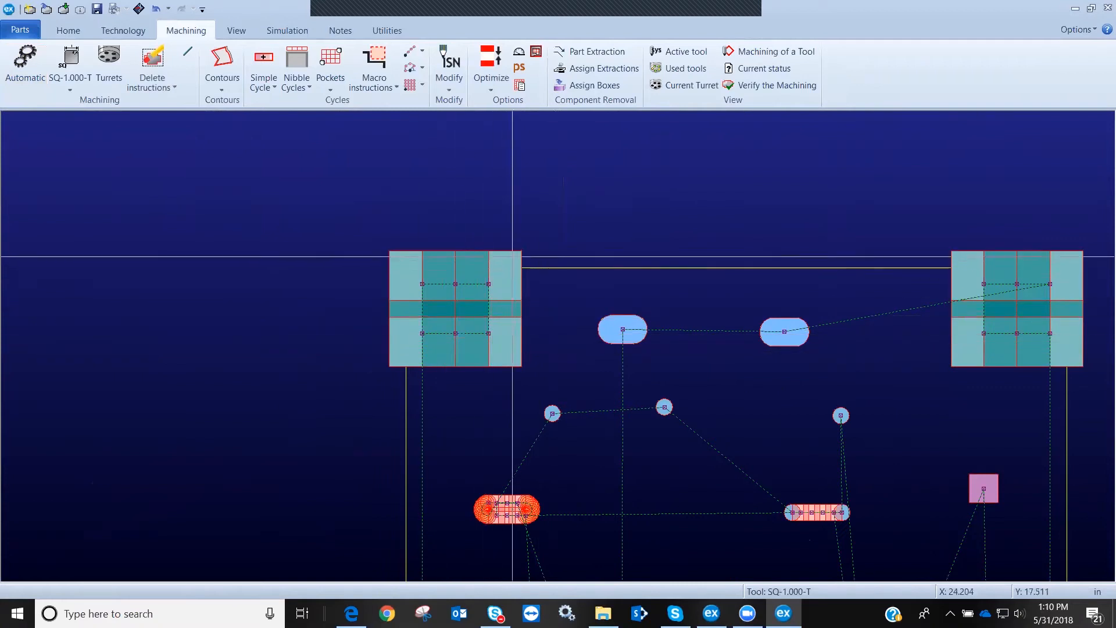
scroll(547, 326, "down", 5)
scroll(558, 346, "up", 2)
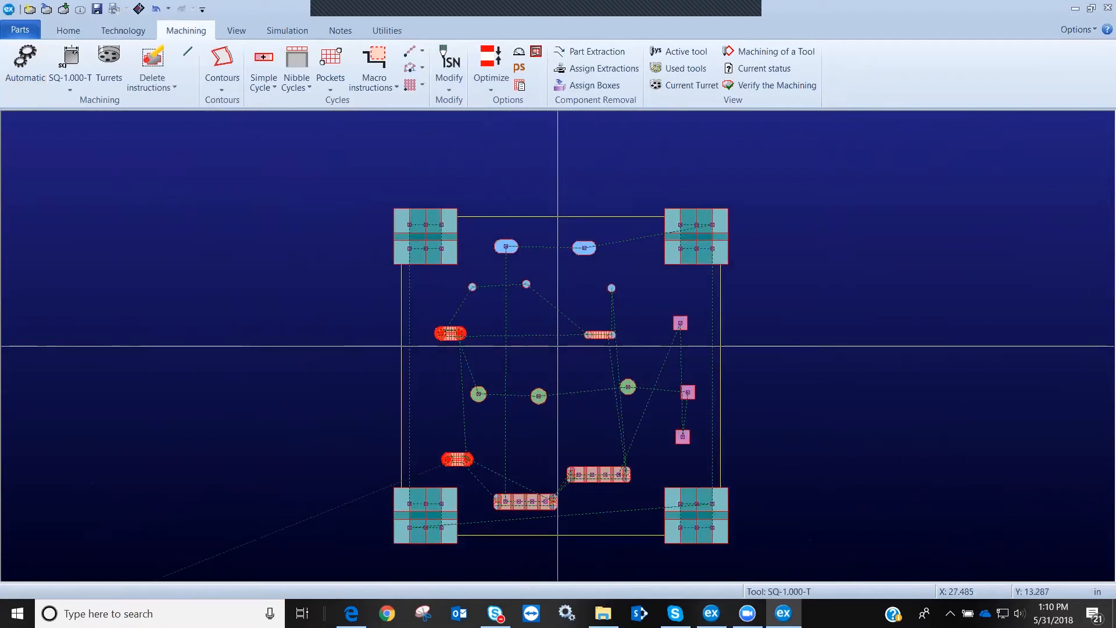
Delete all machining and rerun automatic punching, changing the one-touch figure options so the corner notches are punched only along their edges
left_click(157, 83)
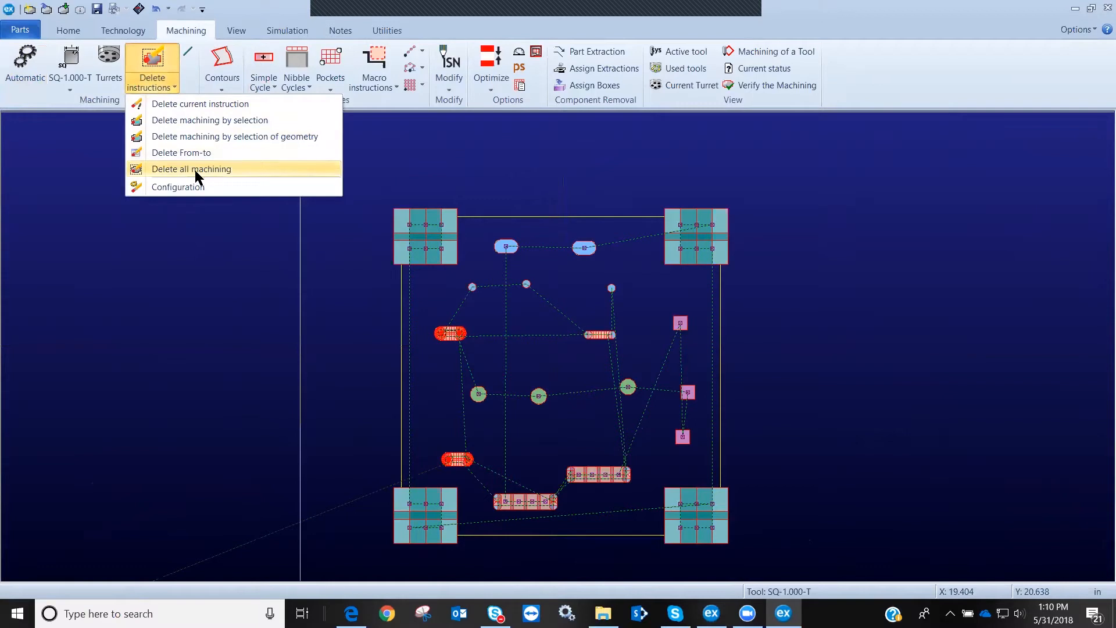
left_click(195, 168)
left_click(27, 72)
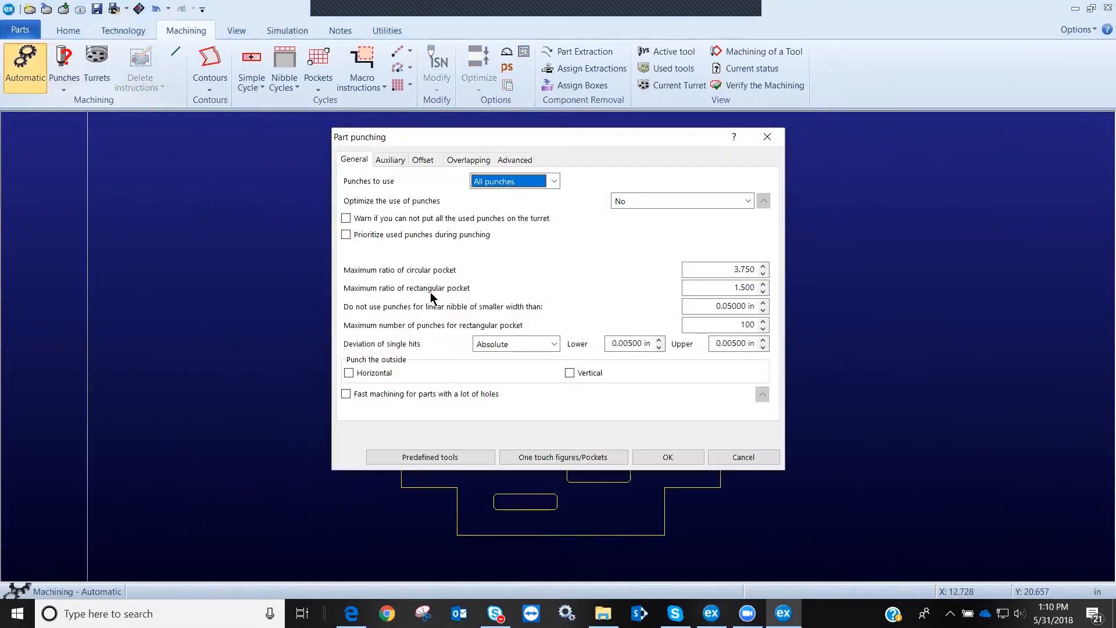
left_click(536, 458)
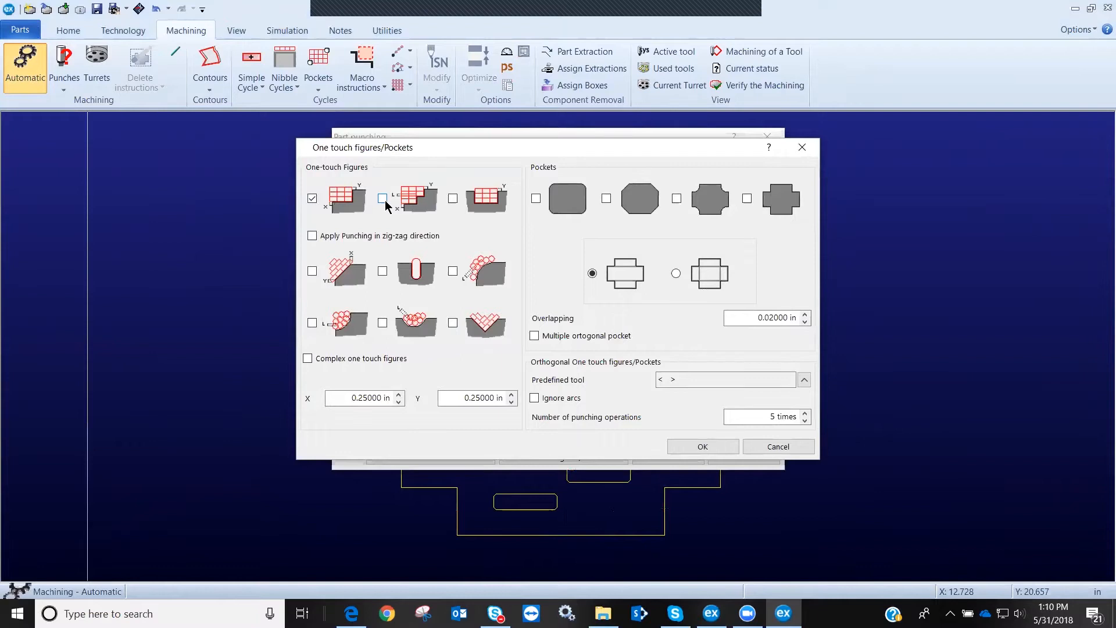
left_click(681, 448)
left_click(668, 457)
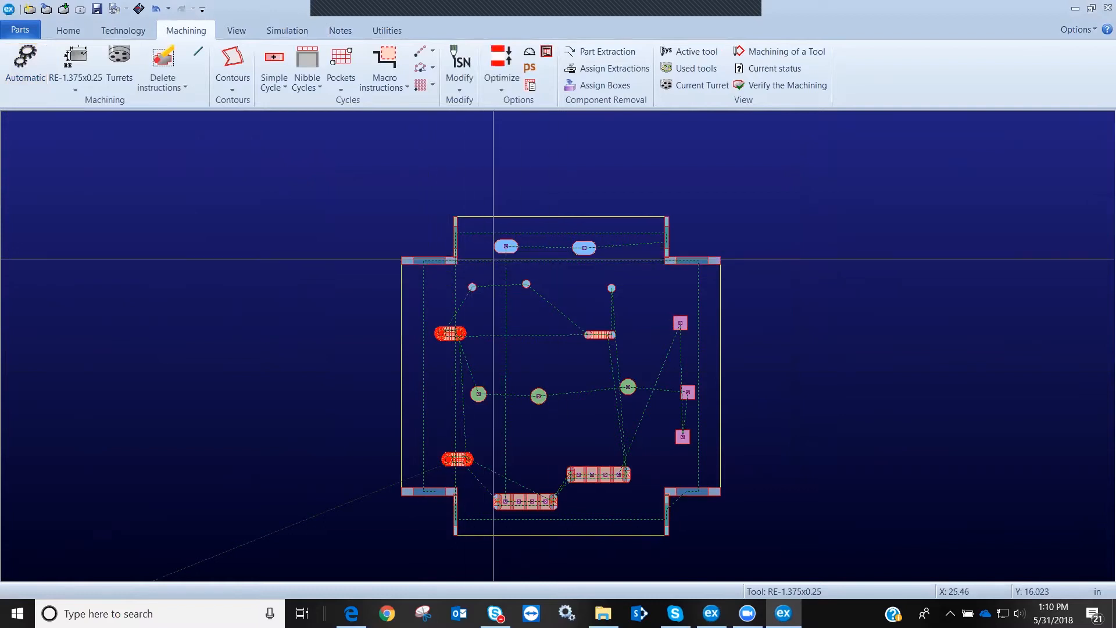
Check the edge-only punching of the corner notches, and clear all machining from the part again
scroll(493, 252, "up", 5)
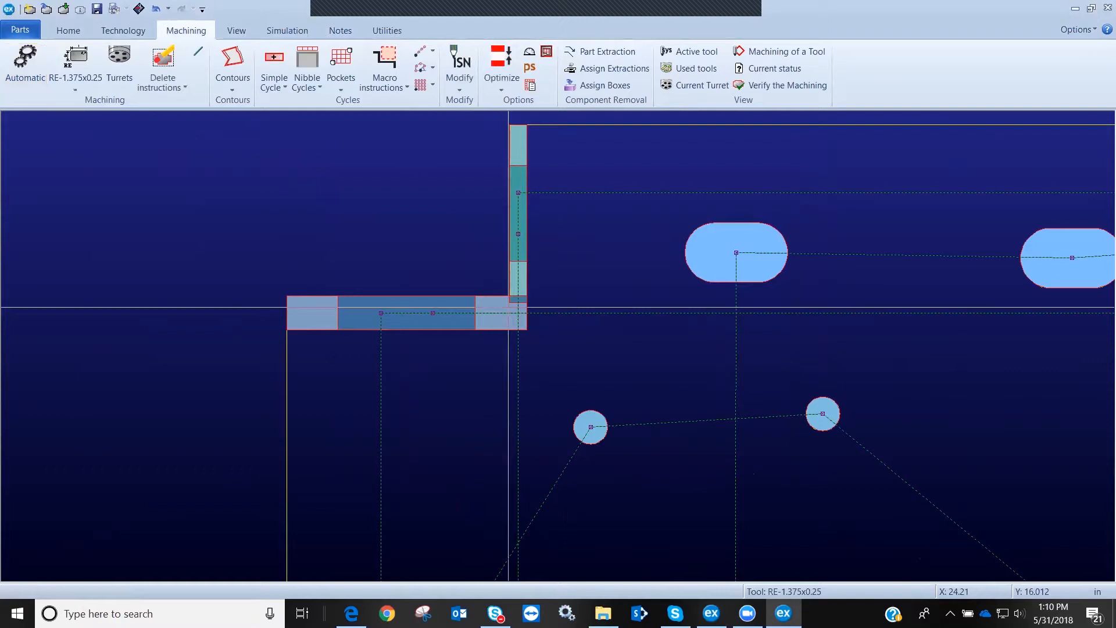
scroll(509, 307, "down", 5)
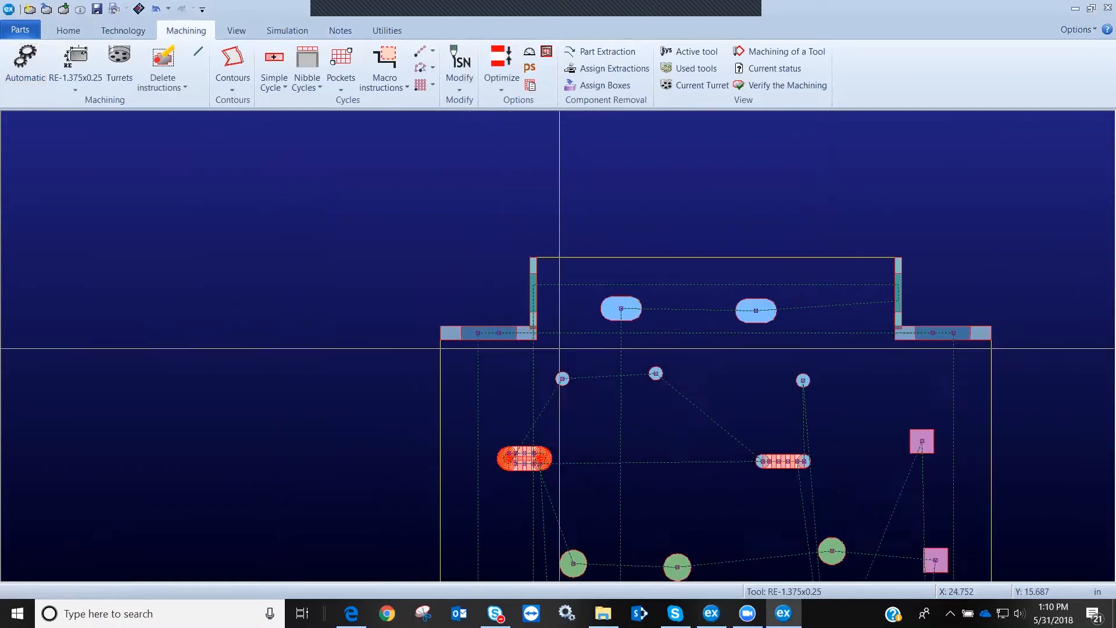
scroll(591, 385, "down", 2)
scroll(580, 393, "up", 2)
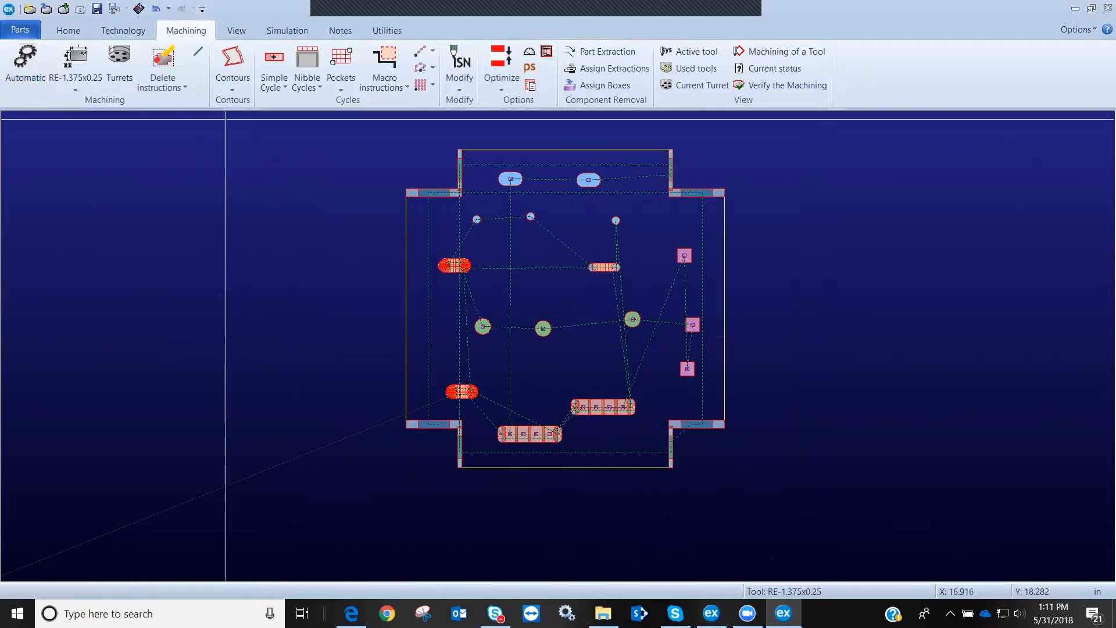
scroll(566, 315, "down", 1)
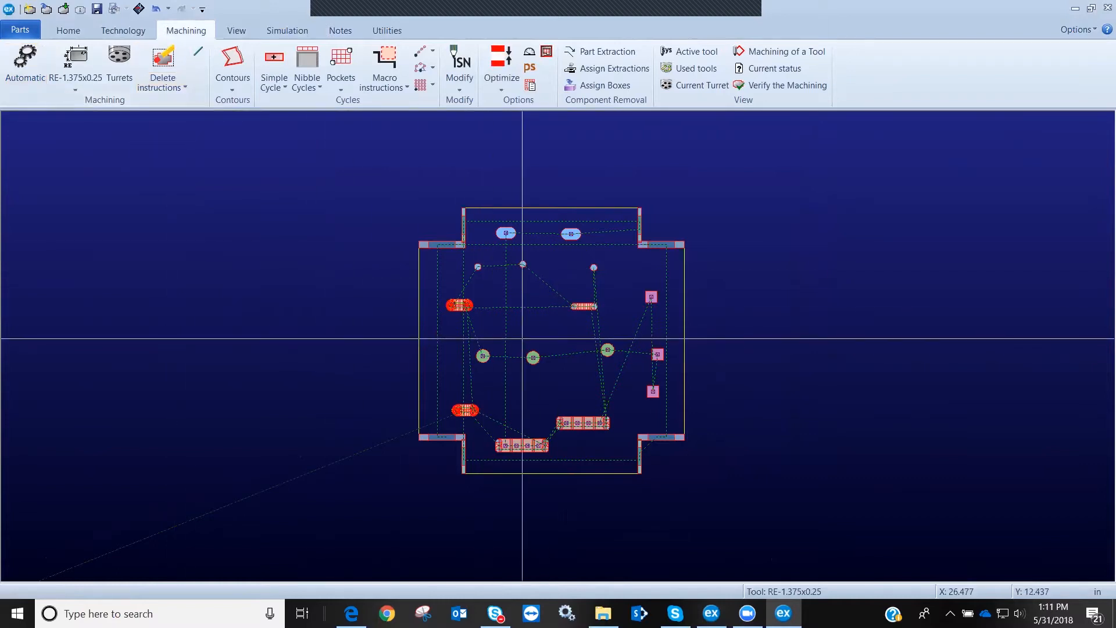
left_click(170, 86)
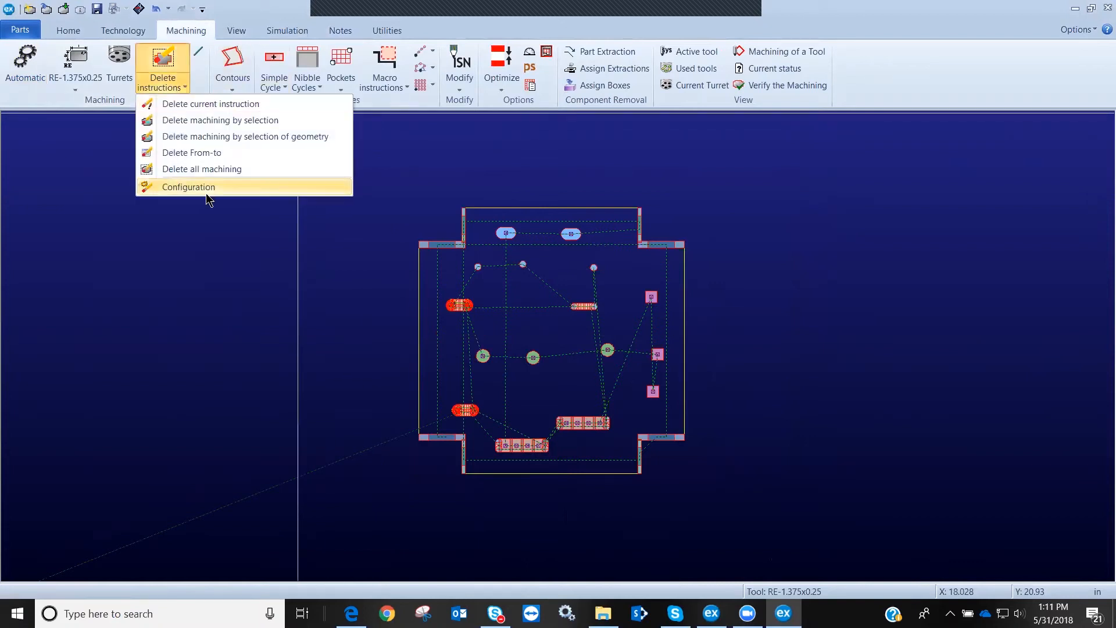
left_click(207, 170)
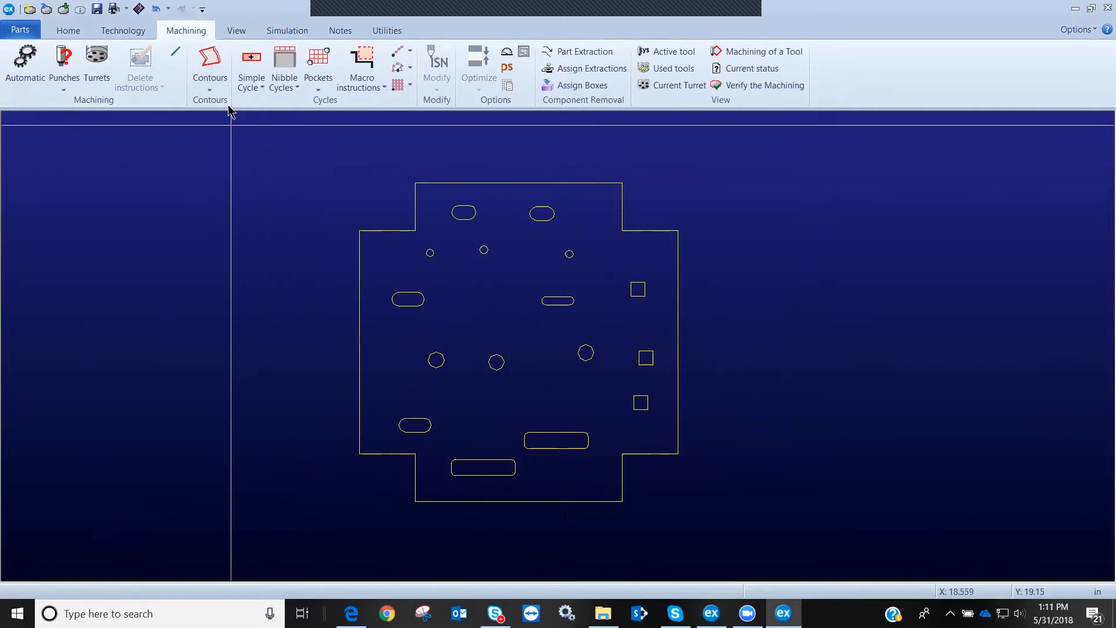
Apply Micro-joint 3 with a width of 0.125 in to the part's outermost top and bottom edges
left_click(129, 30)
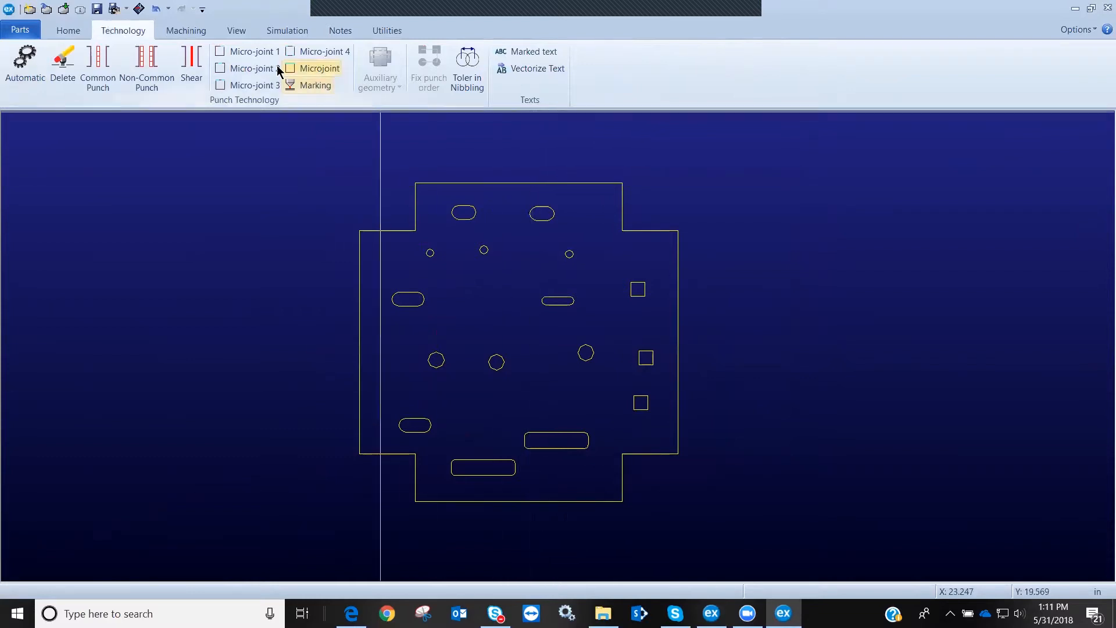
left_click(247, 86)
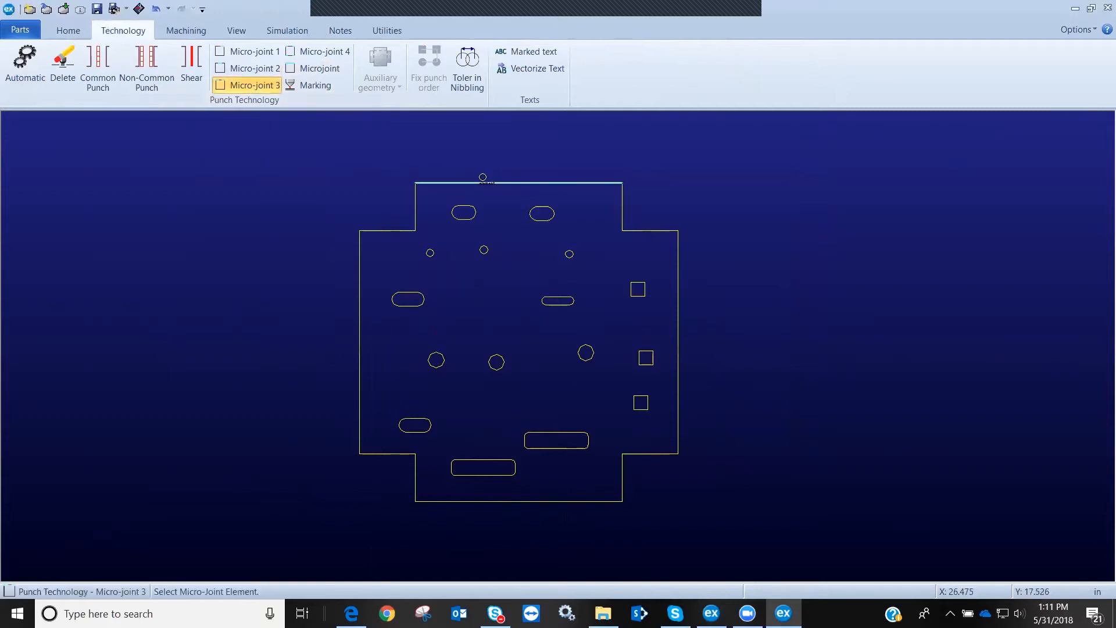
left_click(484, 182)
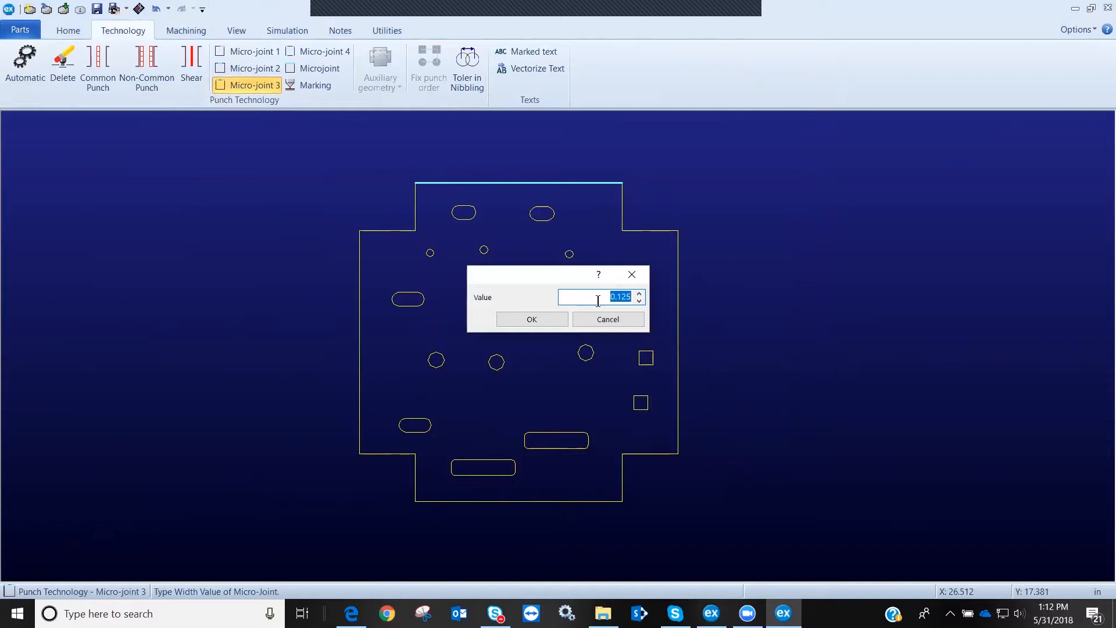
left_click(546, 320)
scroll(621, 194, "up", 3)
scroll(554, 345, "up", 2)
scroll(568, 337, "up", 2)
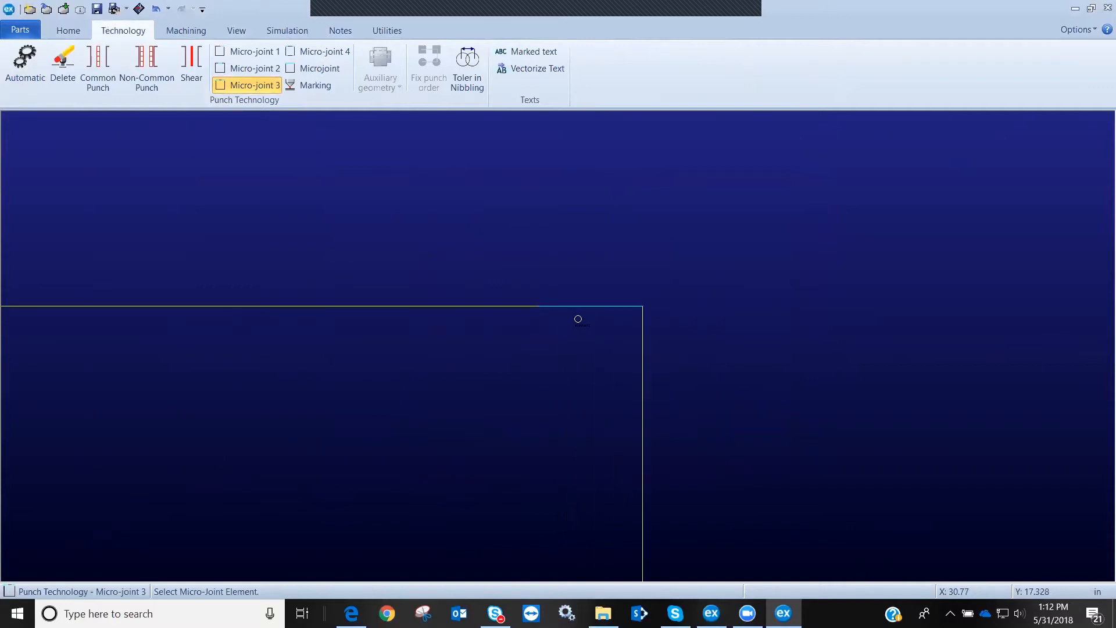
scroll(576, 314, "down", 5)
scroll(575, 241, "up", 1)
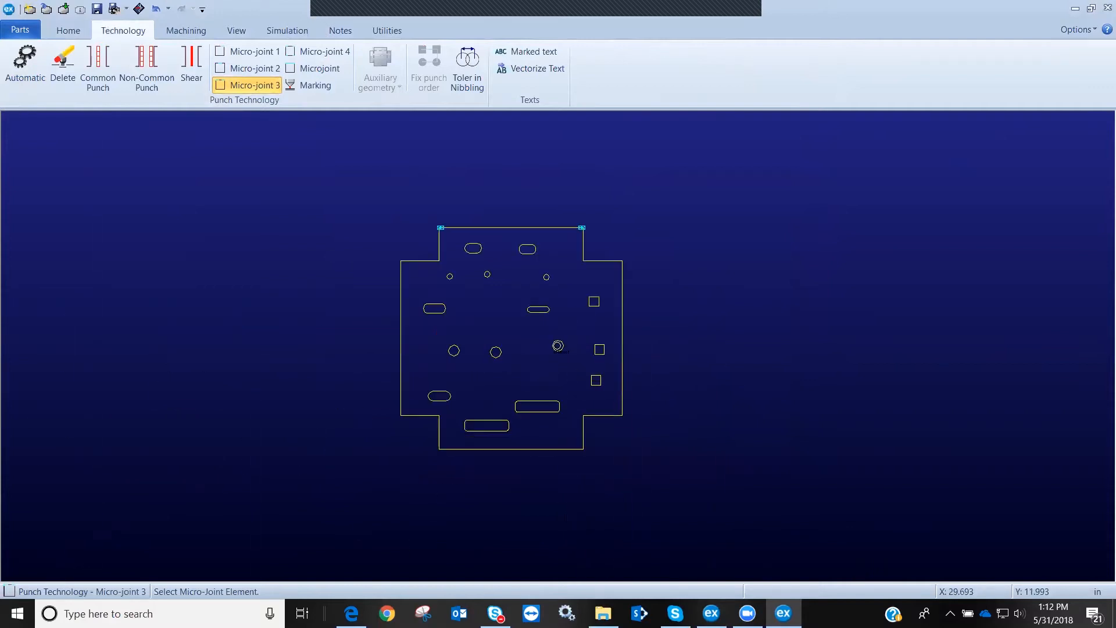
left_click(541, 449)
Apply Micro-joint 1 to the vertical edges of the upper and lower flanges at their outer corners
scroll(477, 256, "up", 3)
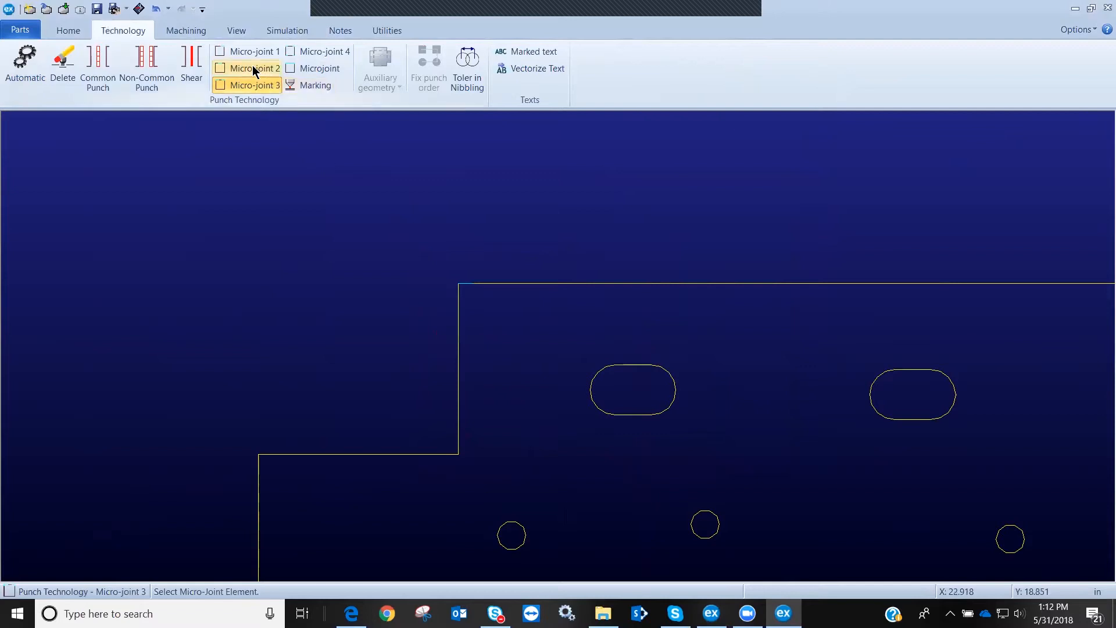
left_click(245, 52)
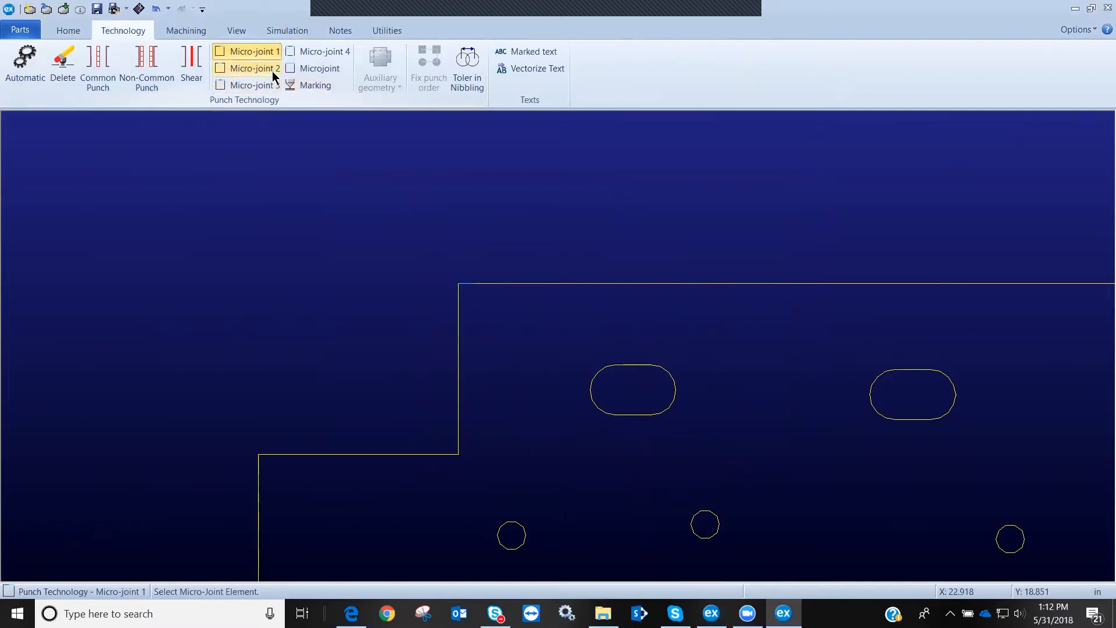
left_click(458, 301)
left_click(530, 320)
scroll(478, 368, "down", 3)
scroll(557, 348, "down", 2)
scroll(564, 347, "up", 5)
scroll(566, 347, "up", 2)
scroll(560, 344, "down", 3)
scroll(416, 290, "down", 5)
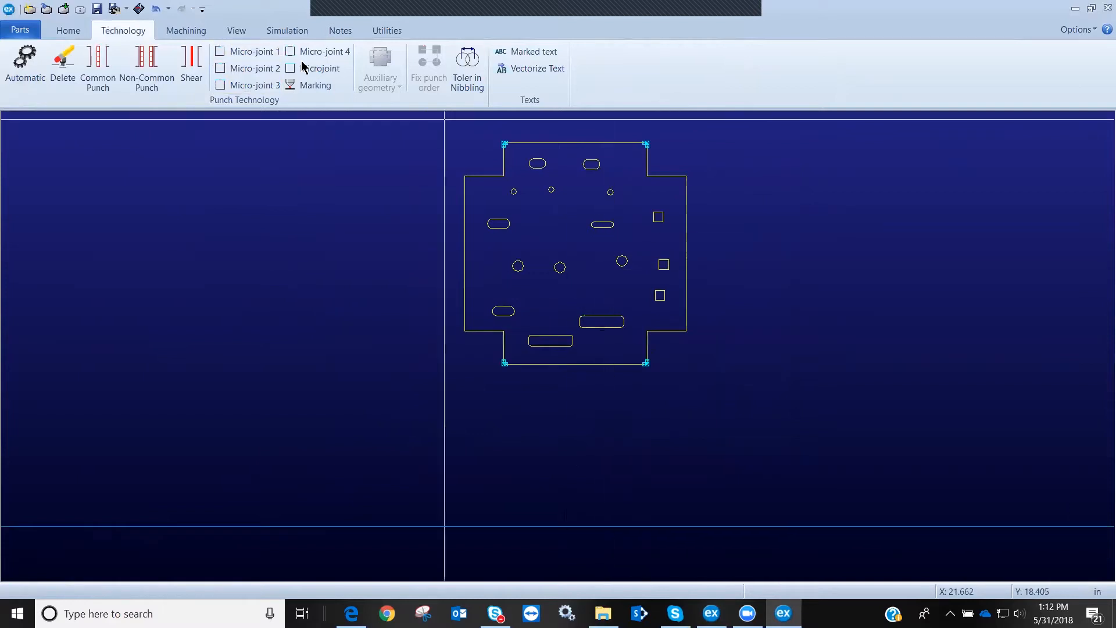
Rerun automatic punching on the part with the micro-joints in place and check the gap left at the upper flange corner
left_click(185, 30)
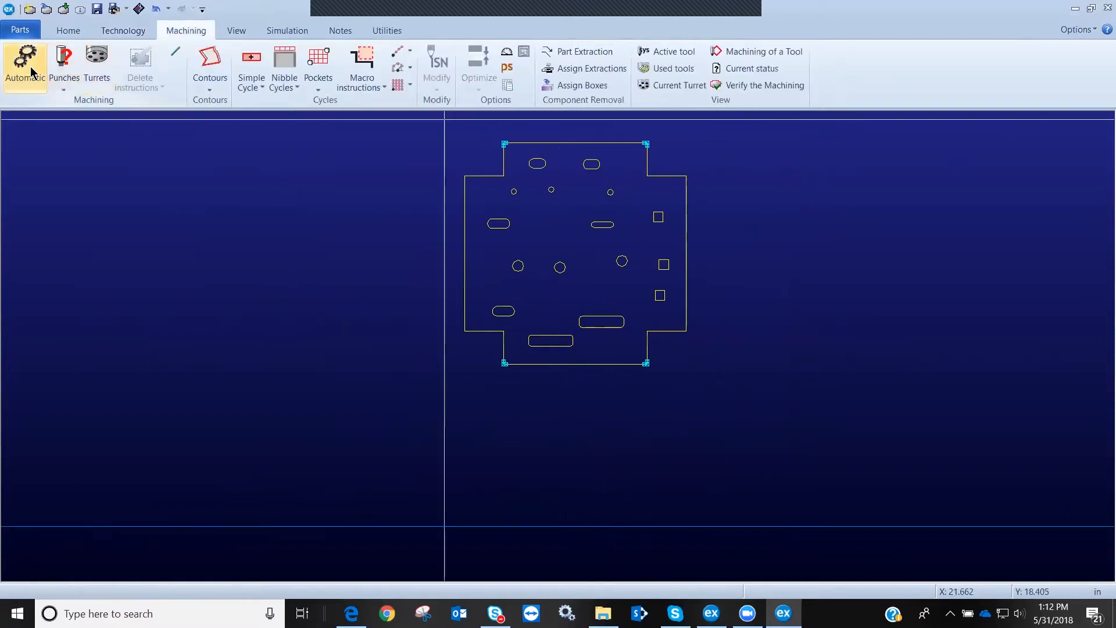
left_click(32, 70)
left_click(655, 457)
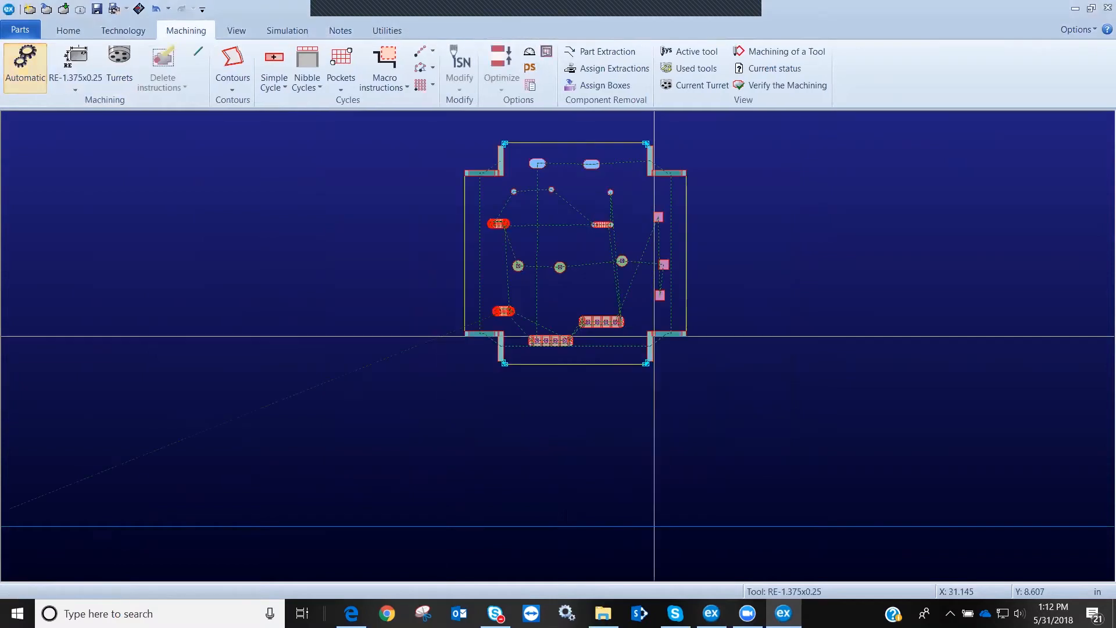
scroll(651, 340, "up", 8)
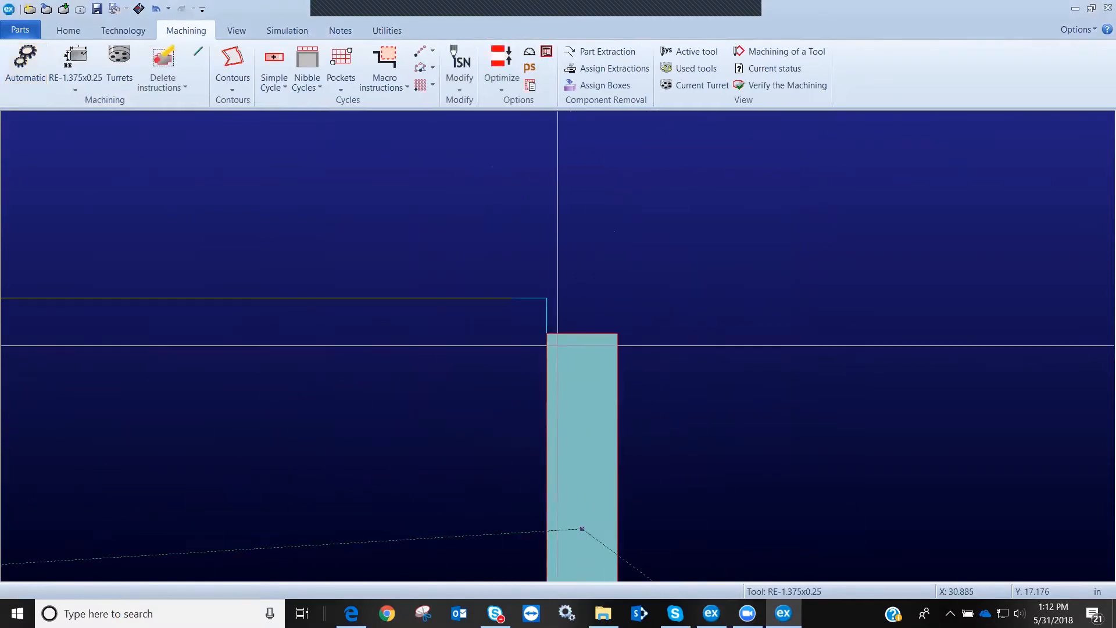
scroll(558, 345, "down", 2)
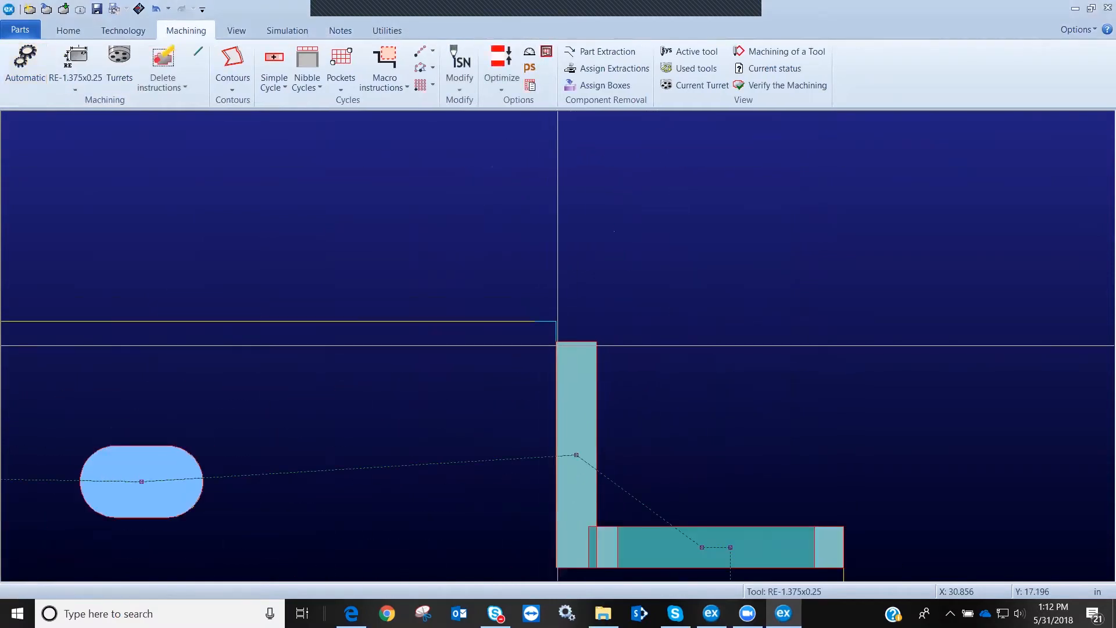
scroll(558, 345, "down", 8)
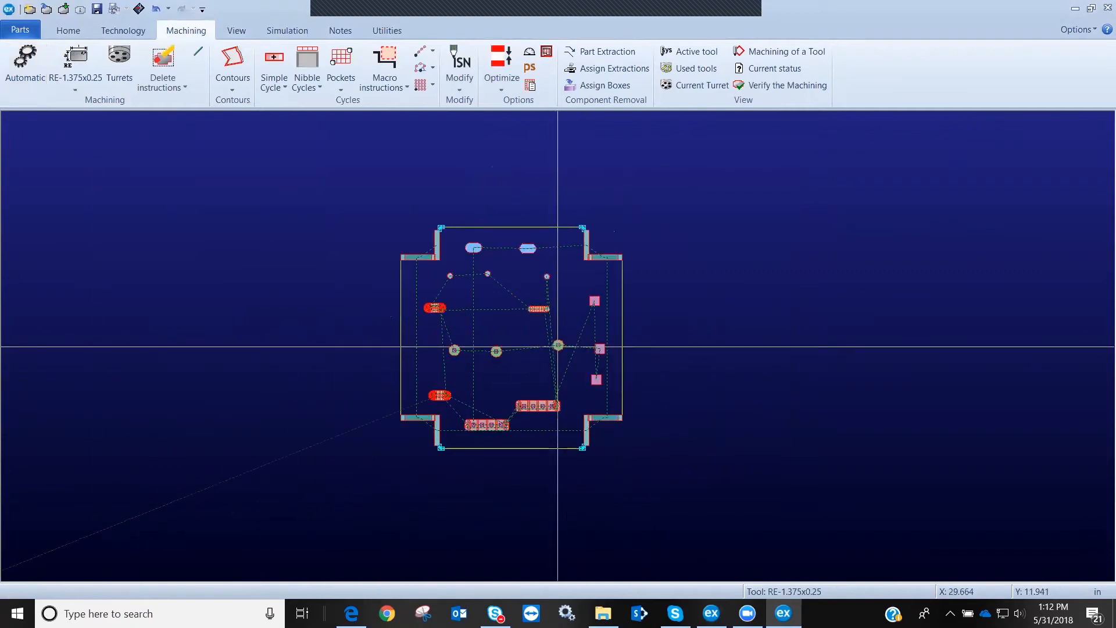
Apply automatic punch technology to the part, with common punching on the outside orthogonal segments and none on the other segment types
scroll(557, 346, "up", 1)
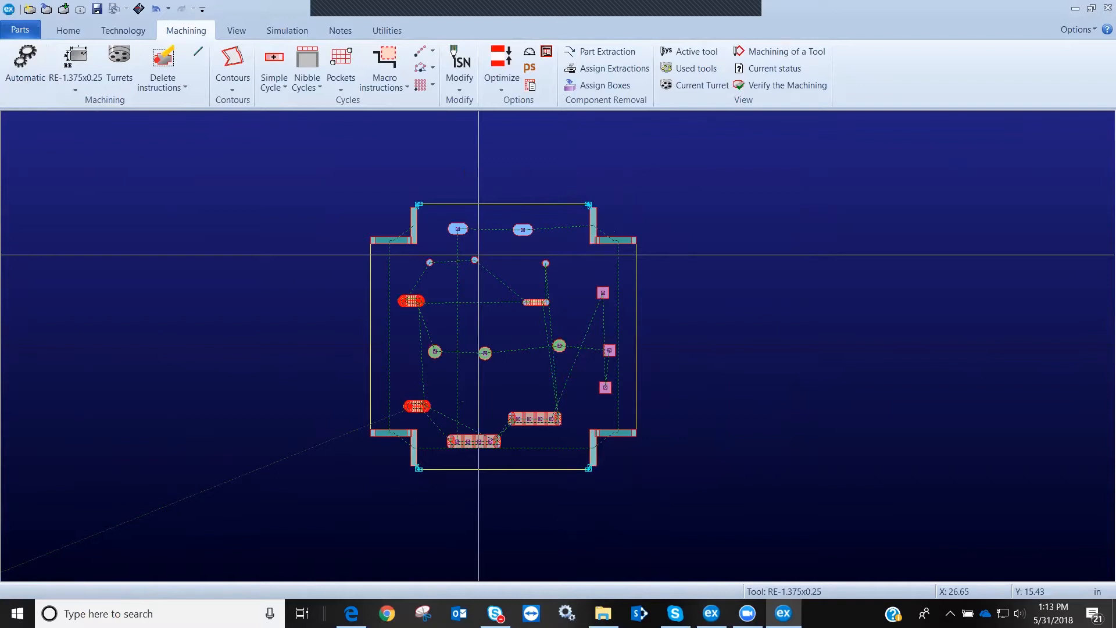
left_click(131, 31)
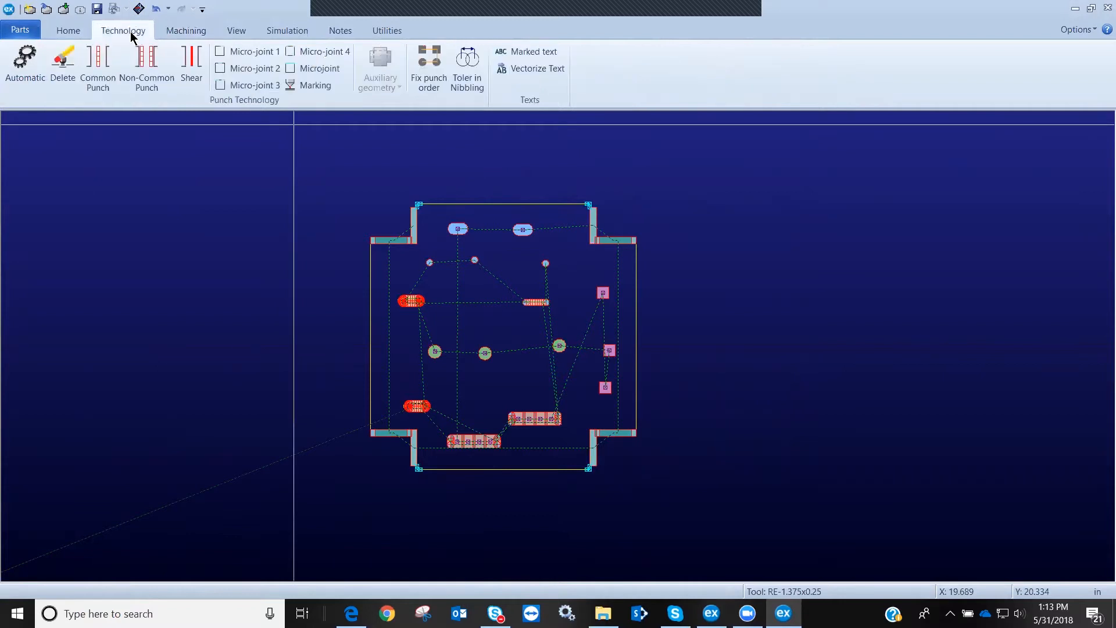
left_click(19, 76)
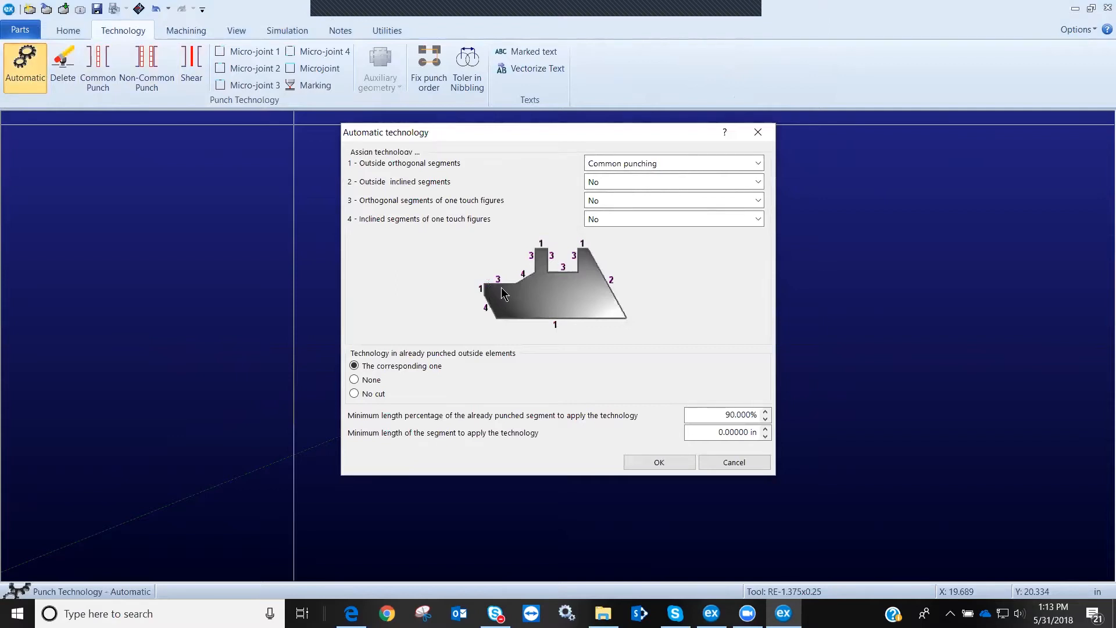
left_click(643, 458)
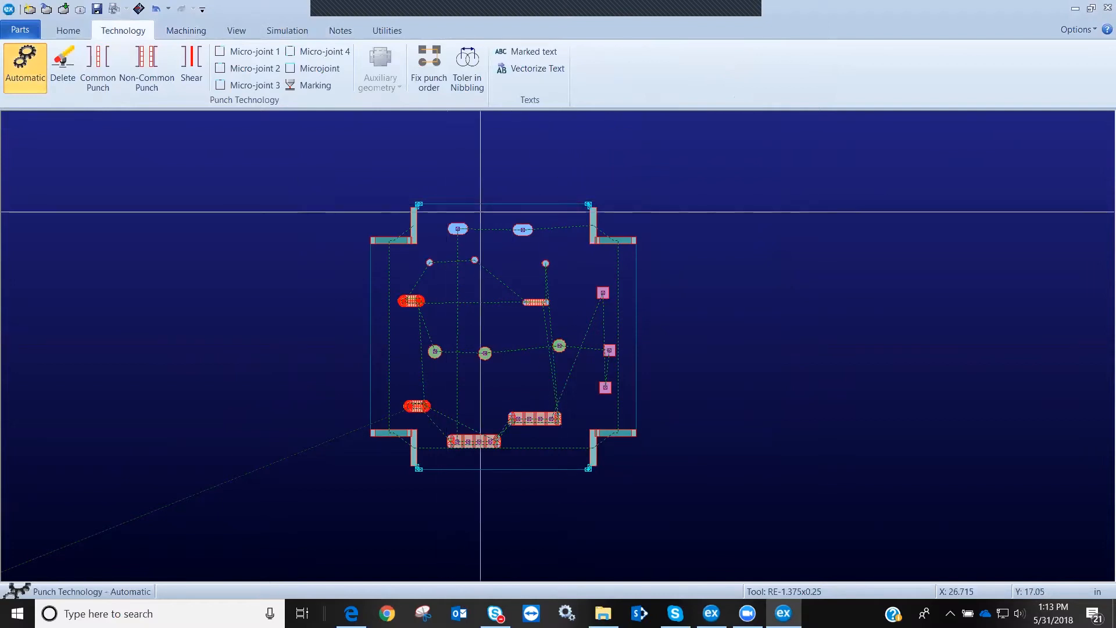
Save the part and switch from part editing to the job's nesting environment
left_click(68, 30)
left_click(98, 8)
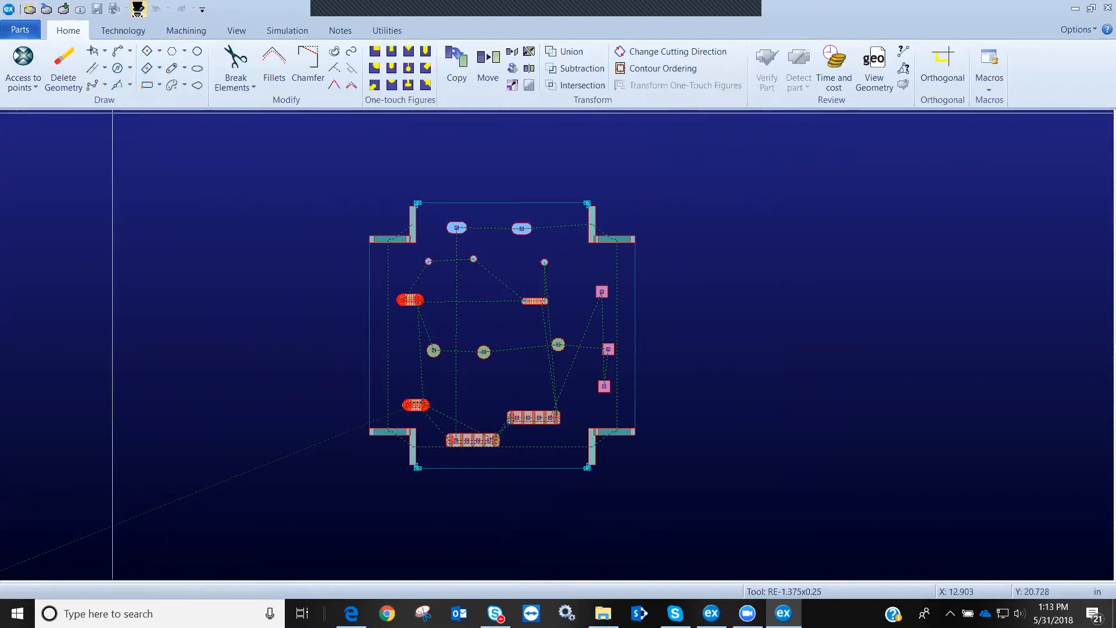
left_click(138, 9)
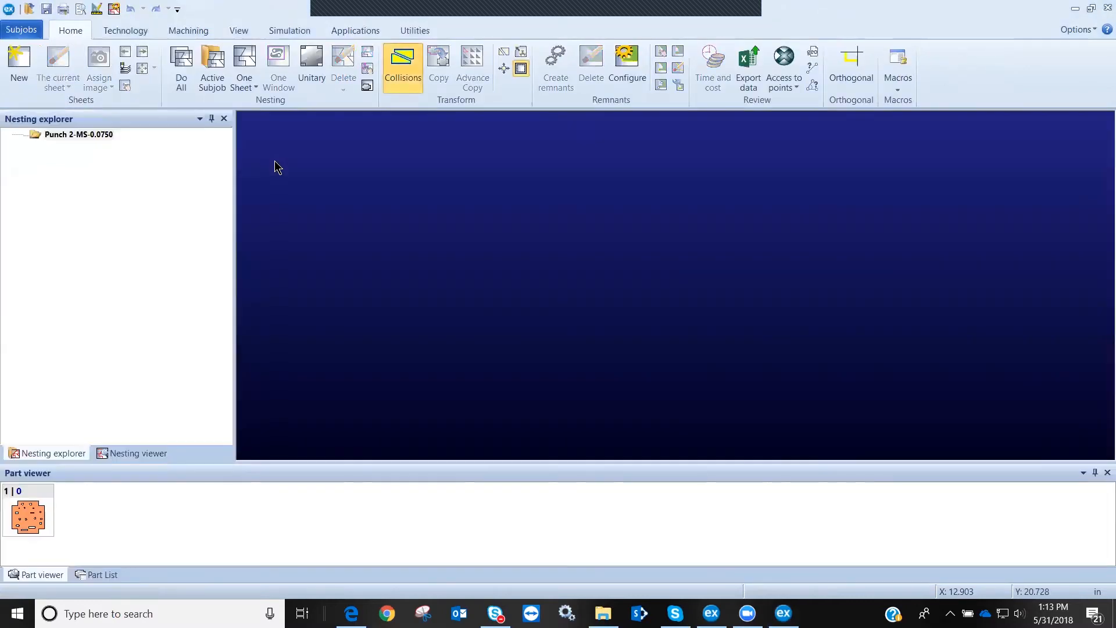
Set the quantity of part P1 to 20
left_click(32, 534)
right_click(32, 534)
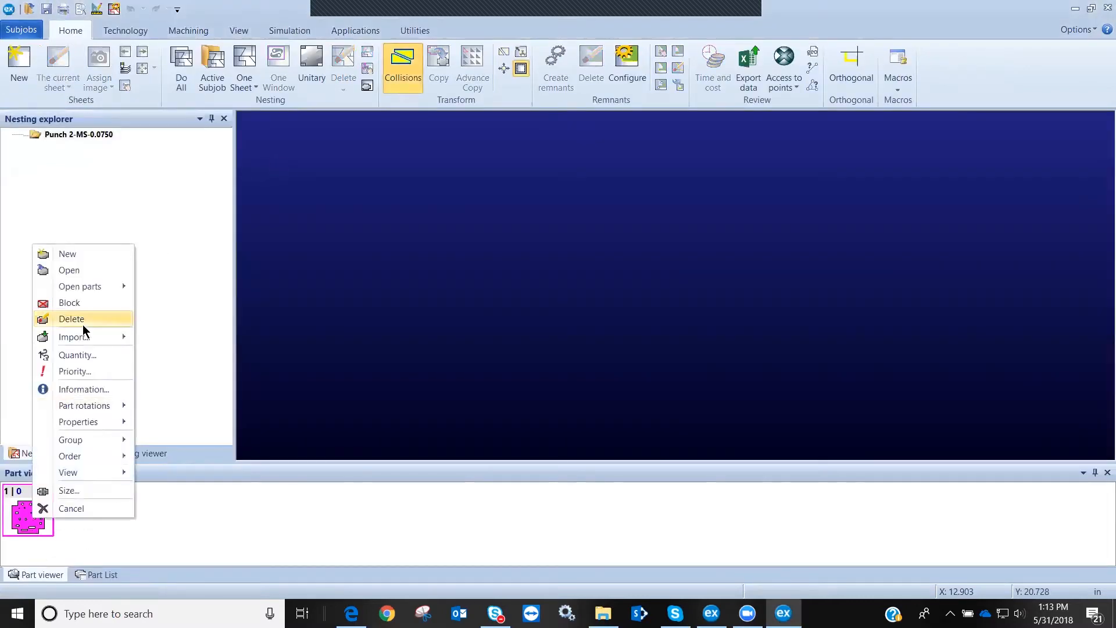
left_click(82, 353)
type("20")
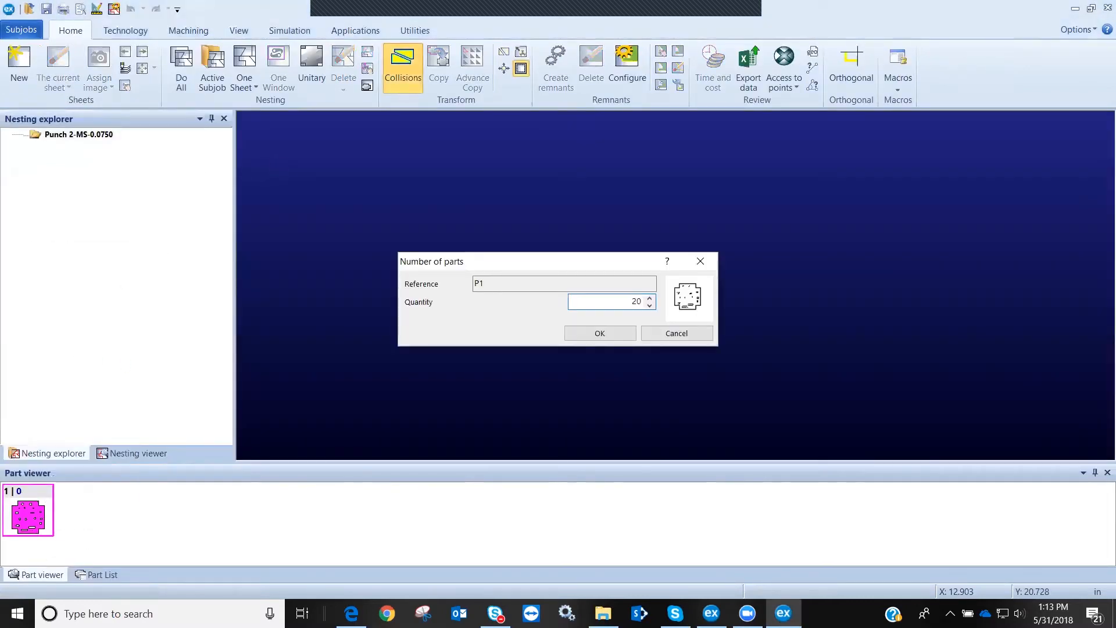
left_click(600, 333)
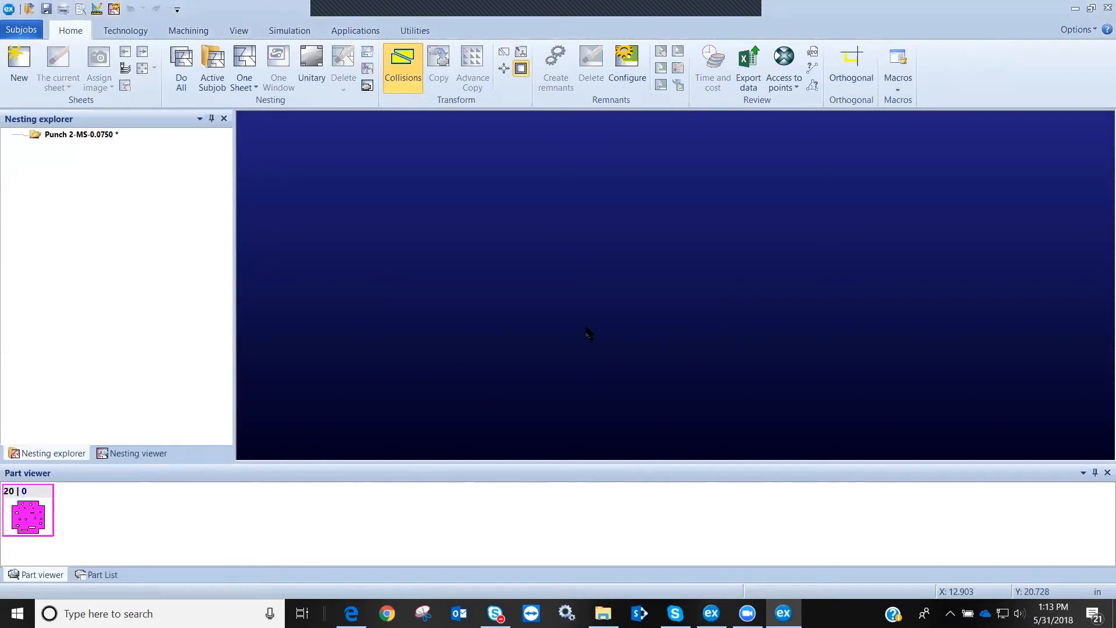
Nest the parts on one 48 x 48 in sheet, reference 1, and finish the nesting command
left_click(247, 60)
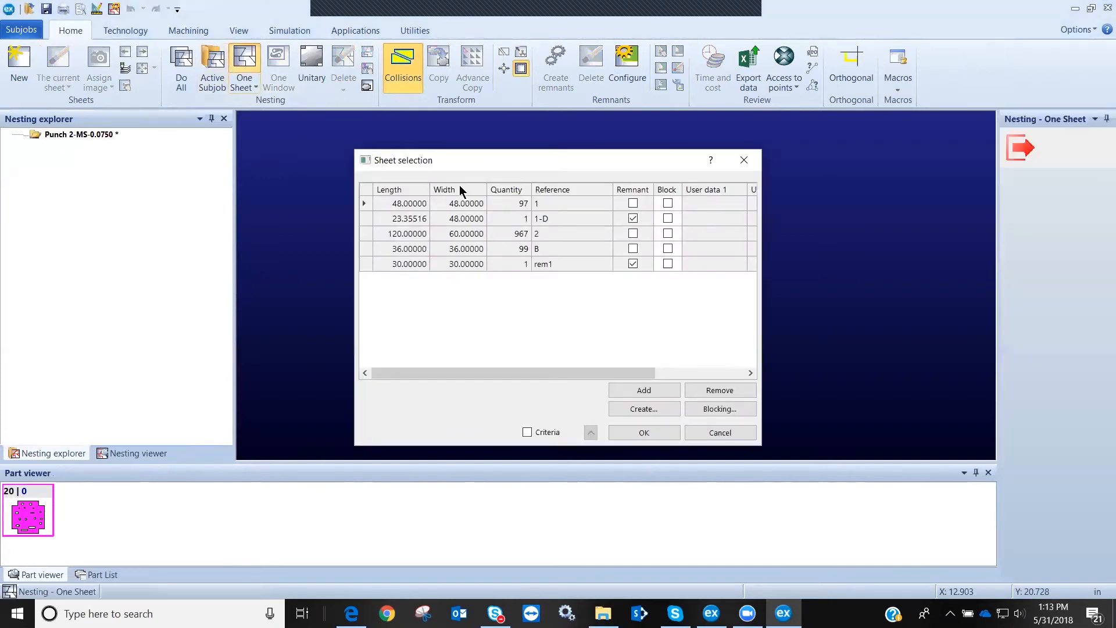
left_click(644, 432)
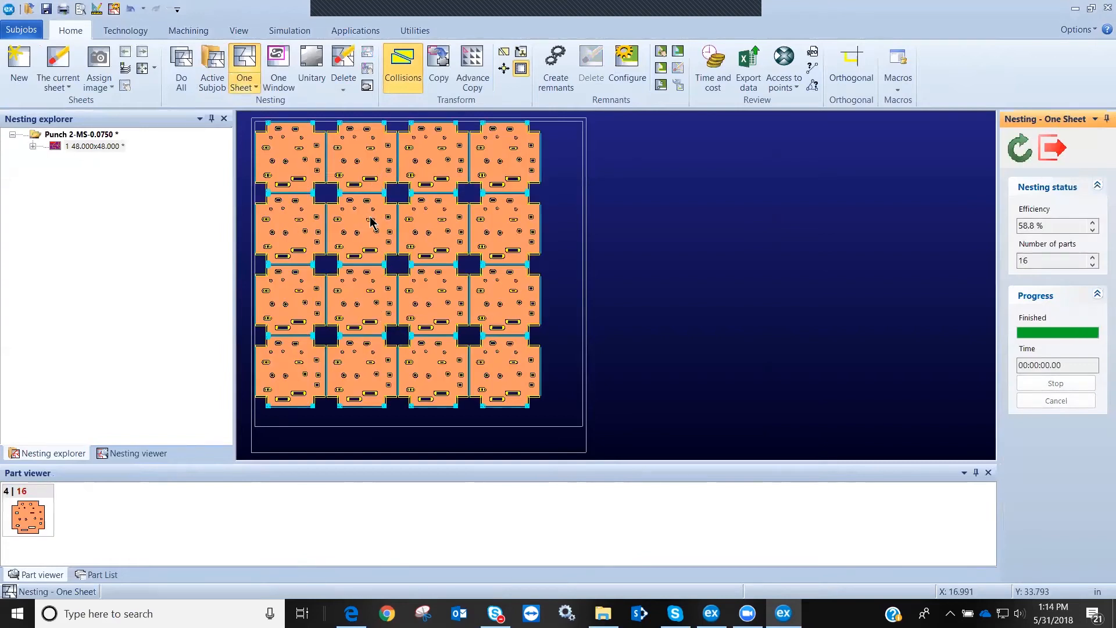
left_click(1053, 148)
scroll(489, 212, "up", 1)
scroll(687, 296, "down", 2)
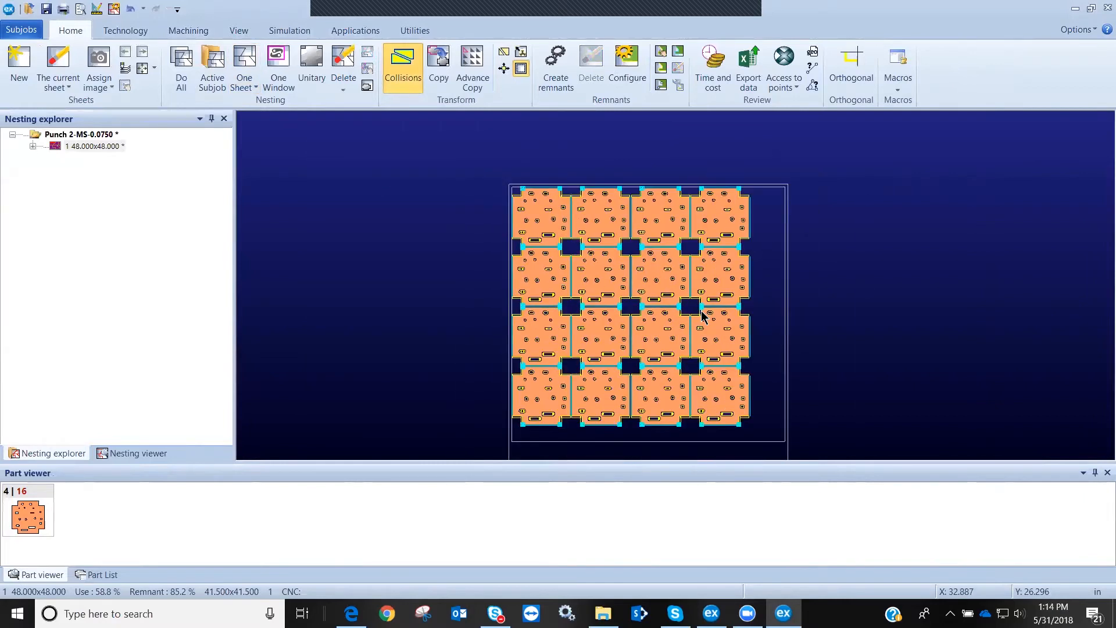
scroll(702, 311, "up", 2)
scroll(677, 291, "down", 1)
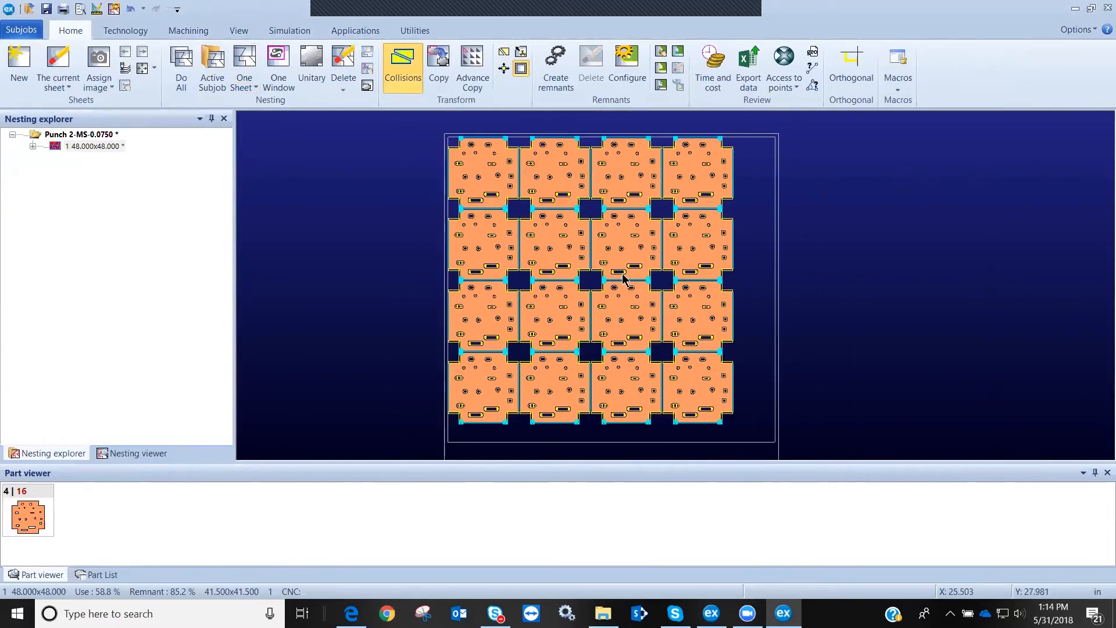
Machine the nested sheet automatically with RE-2.5x0.250-T for horizontal and vertical outside cuts and RE-1x0.250-T as alternating tool, accepting the current turret
left_click(195, 32)
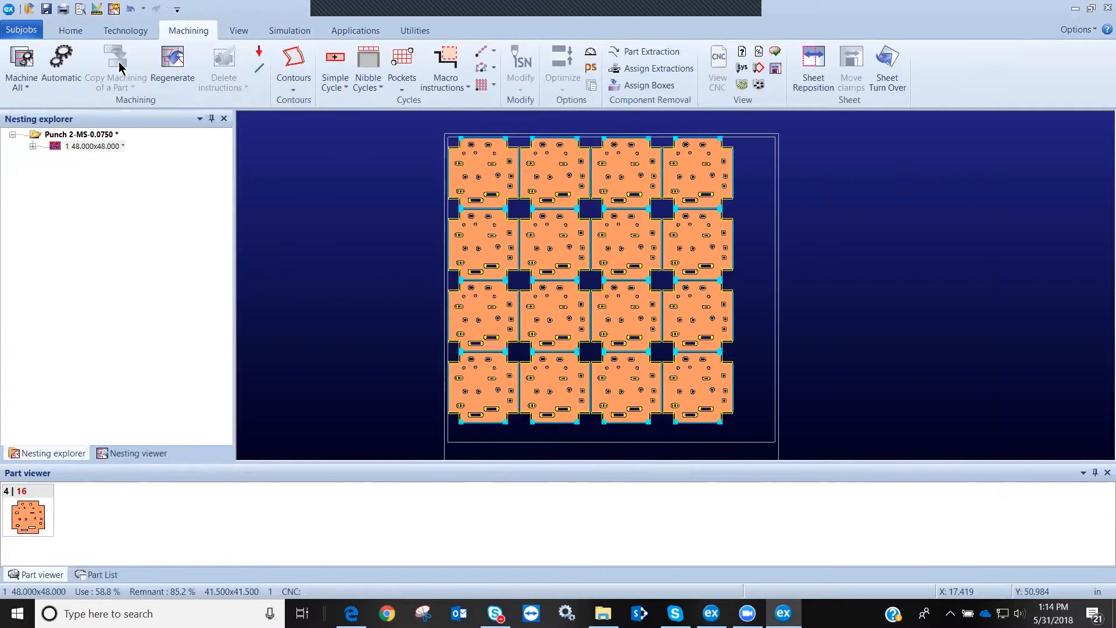
left_click(61, 64)
left_click(766, 476)
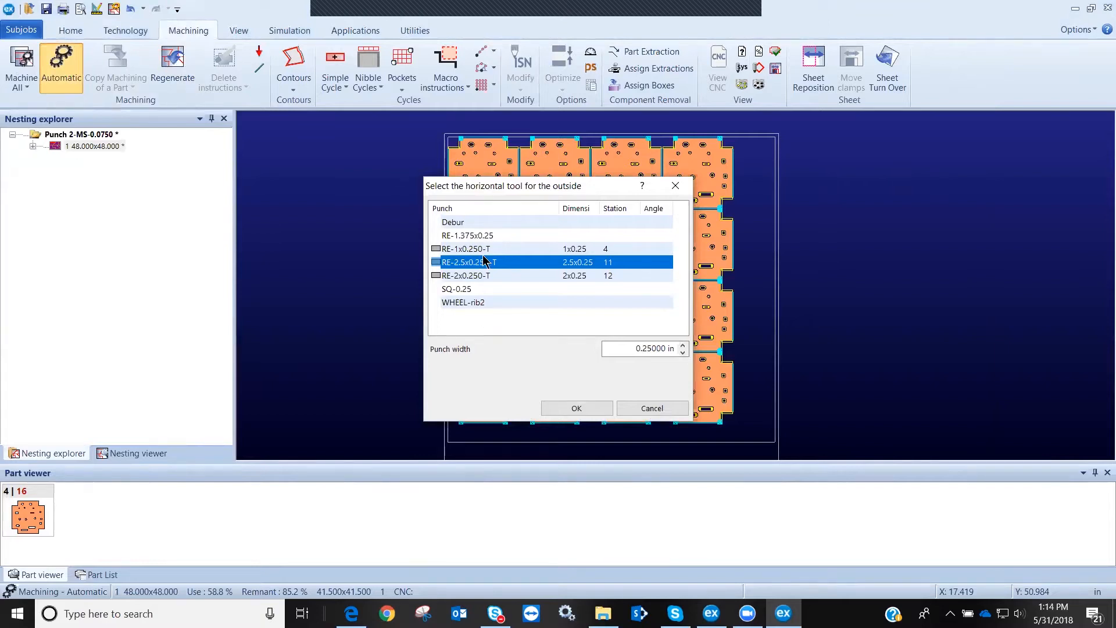
left_click(577, 408)
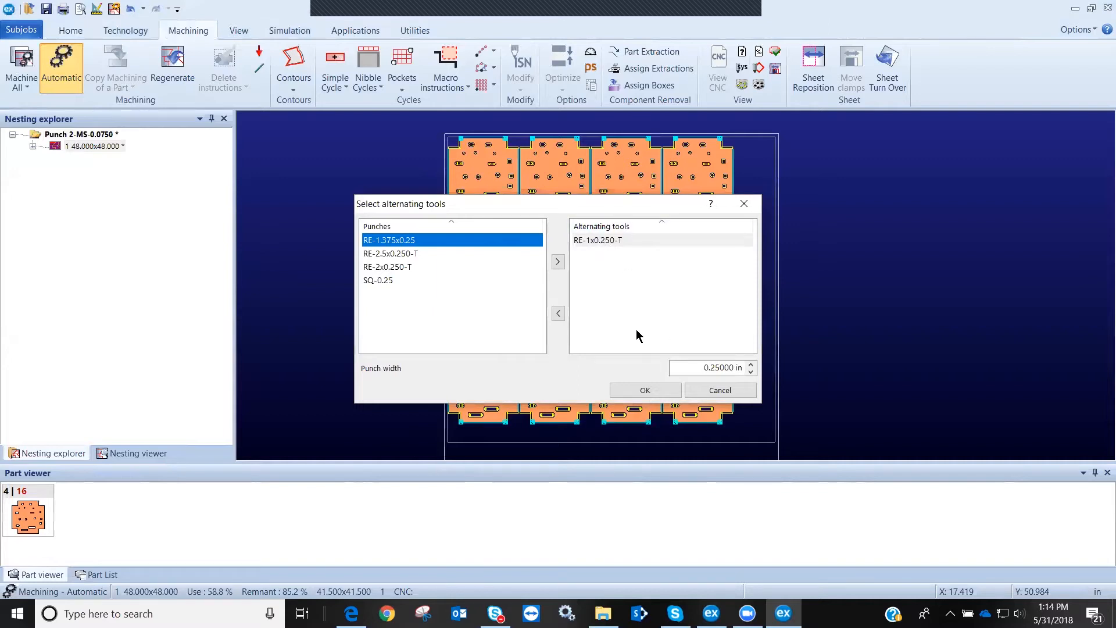
left_click(646, 390)
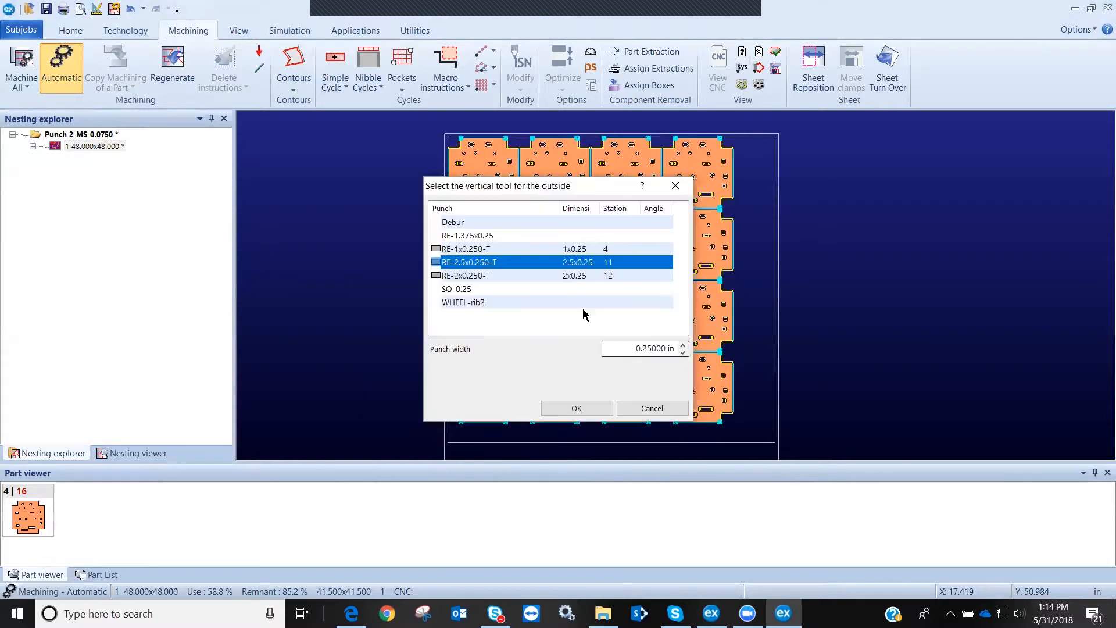
left_click(594, 410)
left_click(612, 390)
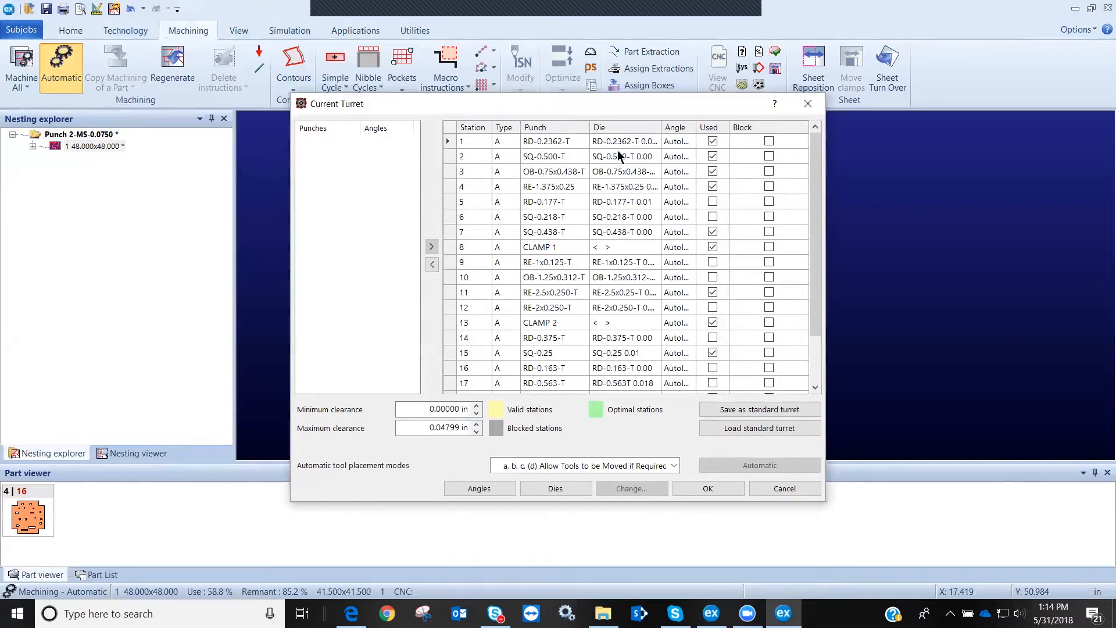
left_click(713, 156)
left_click(702, 487)
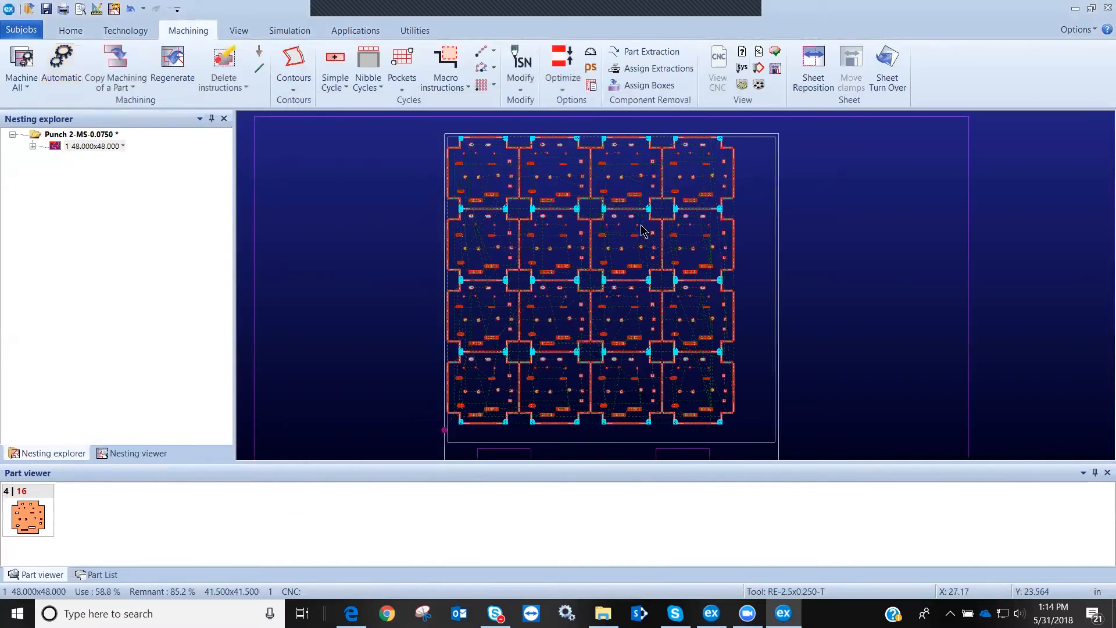
Examine the punching between the nested parts and the micro-joint gap at a flange corner on the machined sheet
scroll(681, 258, "up", 3)
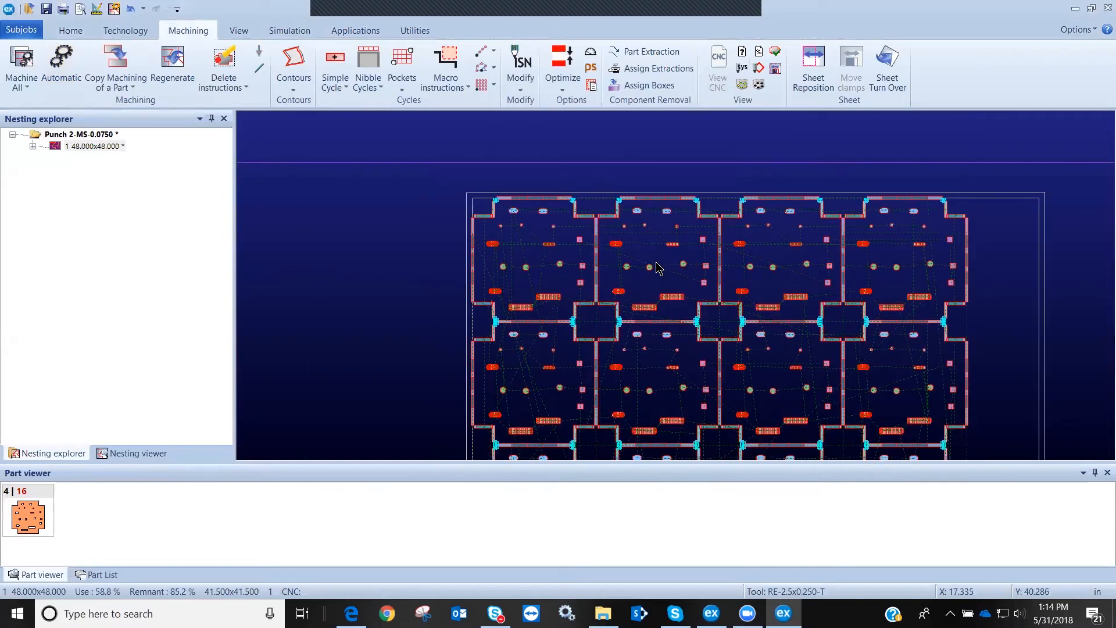
scroll(677, 279, "up", 5)
scroll(675, 290, "down", 3)
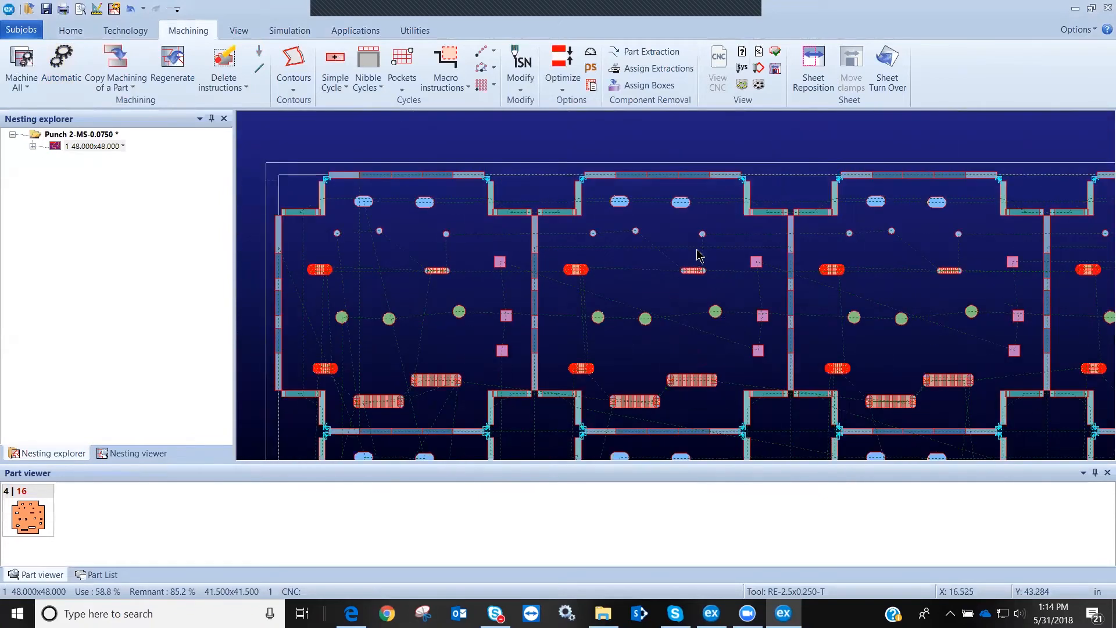
scroll(674, 290, "up", 6)
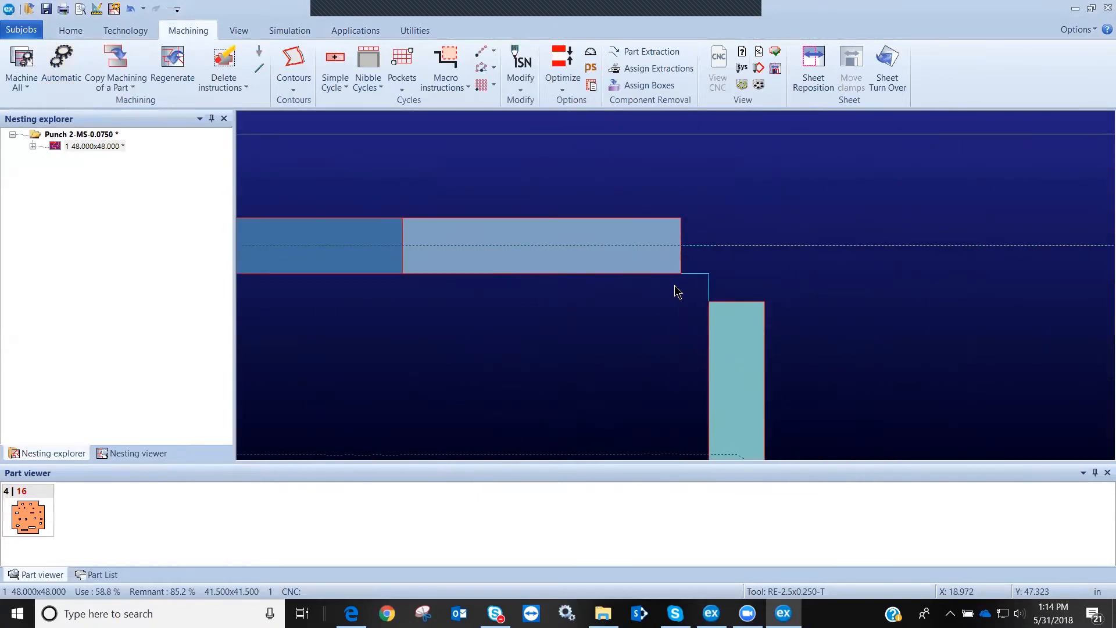
scroll(706, 285, "down", 5)
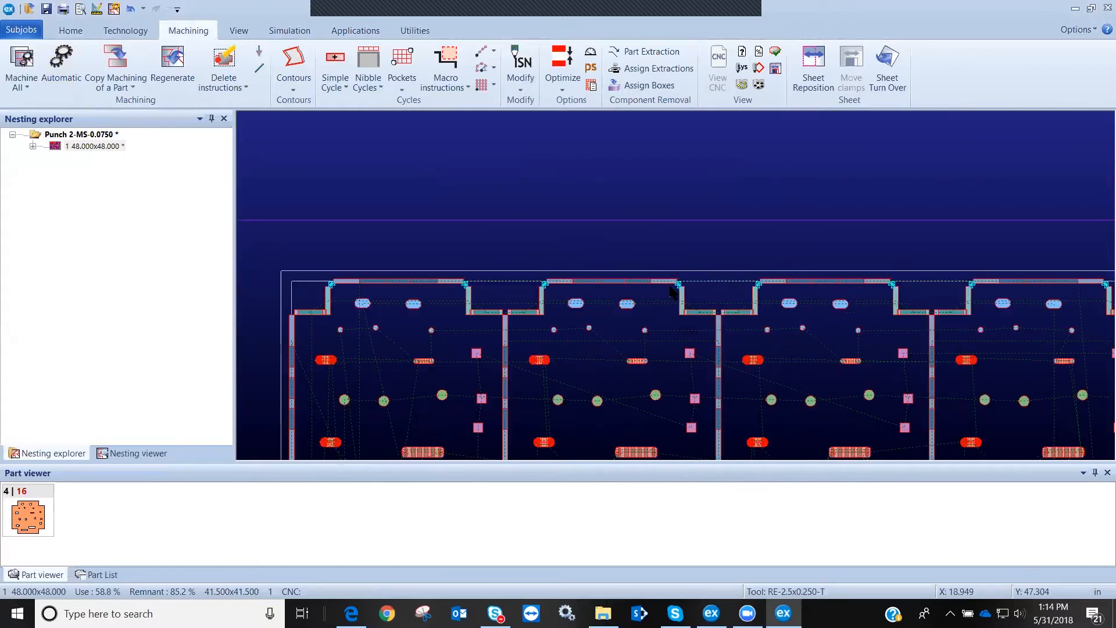
scroll(679, 290, "down", 8)
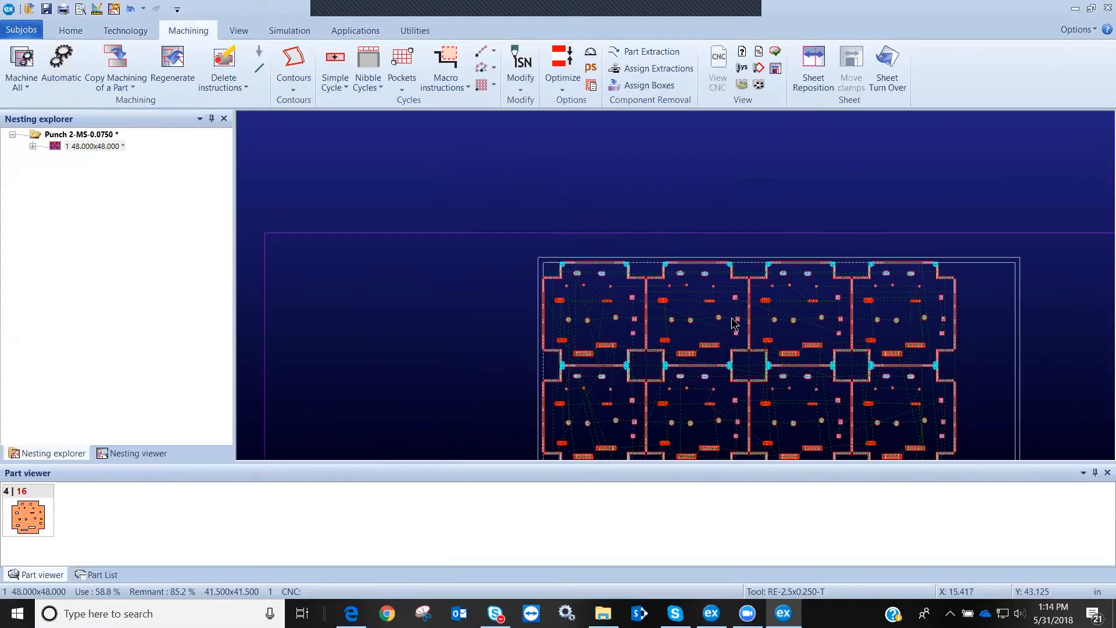
scroll(705, 293, "down", 1)
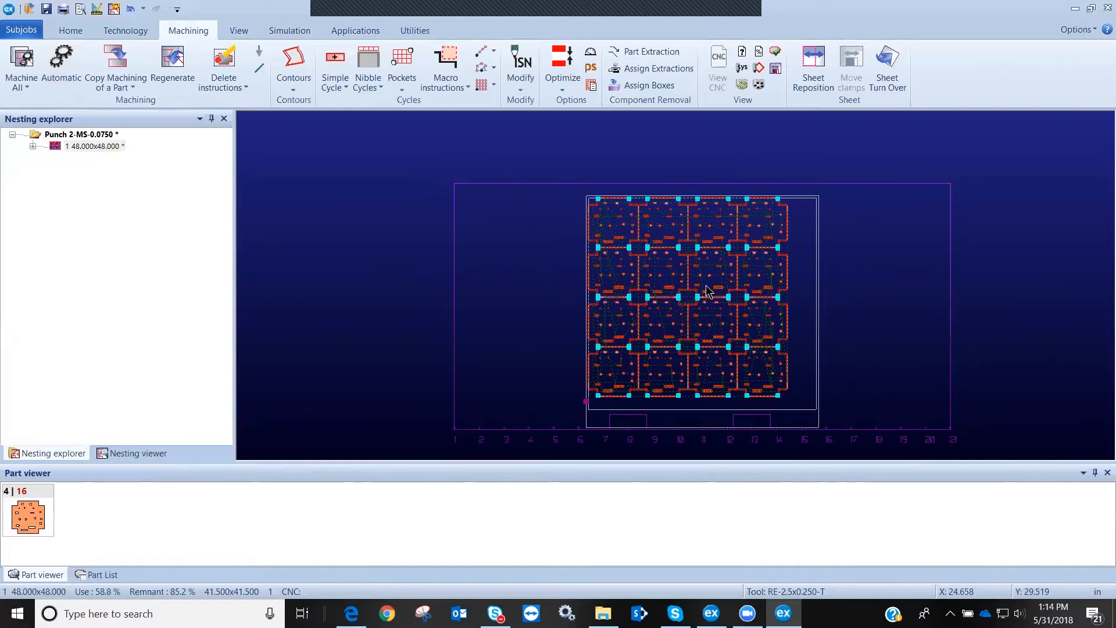
scroll(734, 291, "up", 1)
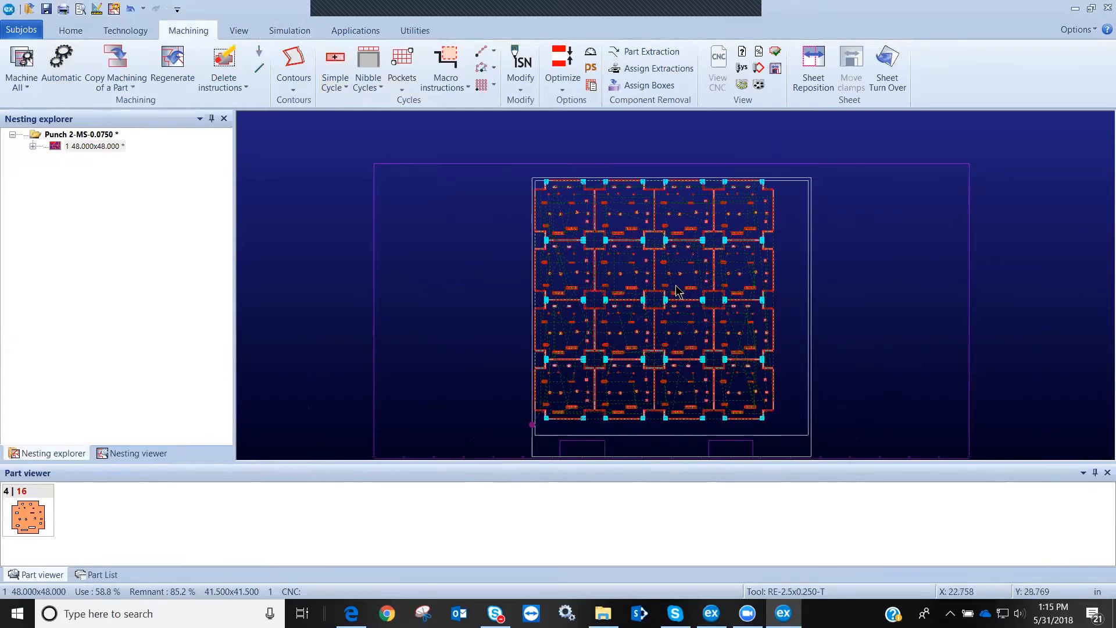
scroll(674, 291, "up", 1)
Start ordering the sheet's tools manually and place RD-0.500-T first in the punching sequence
left_click(515, 65)
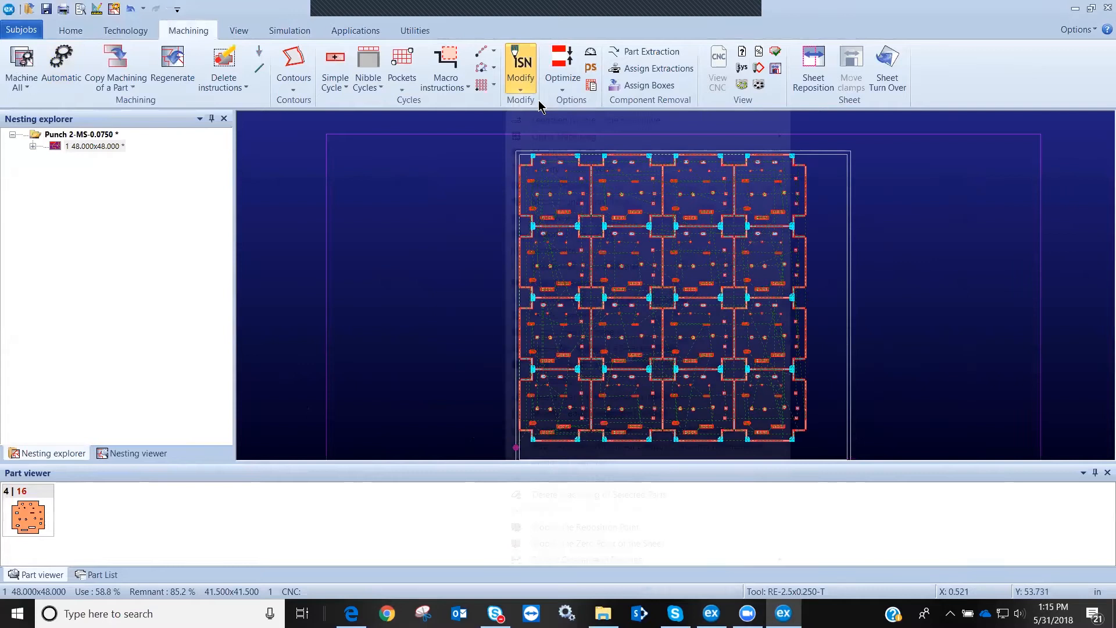
mouse_move(723, 136)
left_click(828, 137)
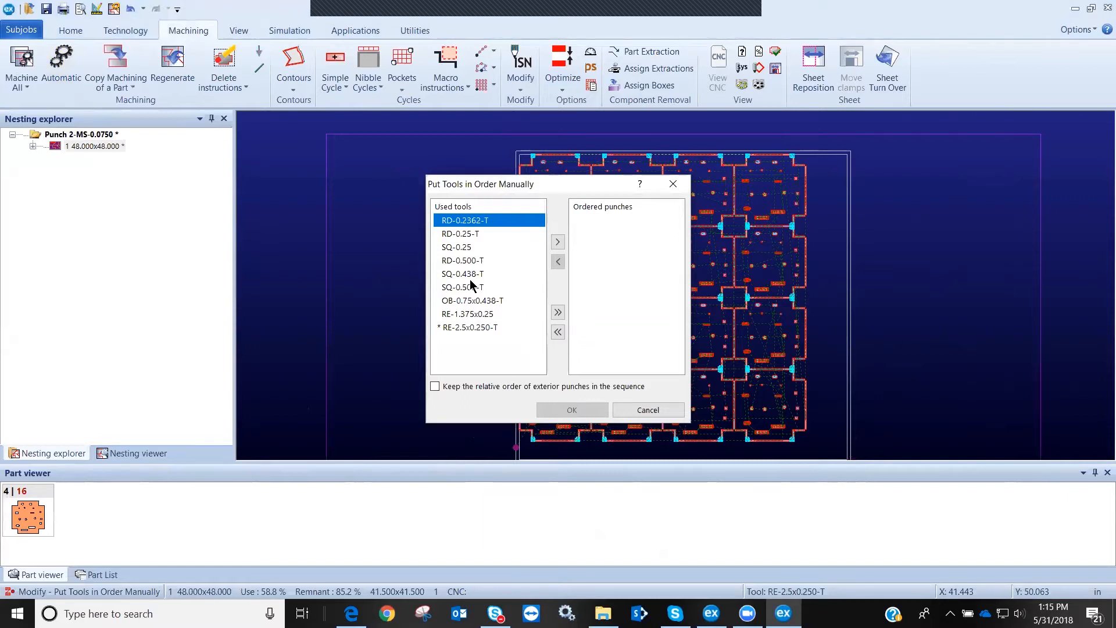
left_click(463, 234)
left_click(474, 248)
left_click(471, 239)
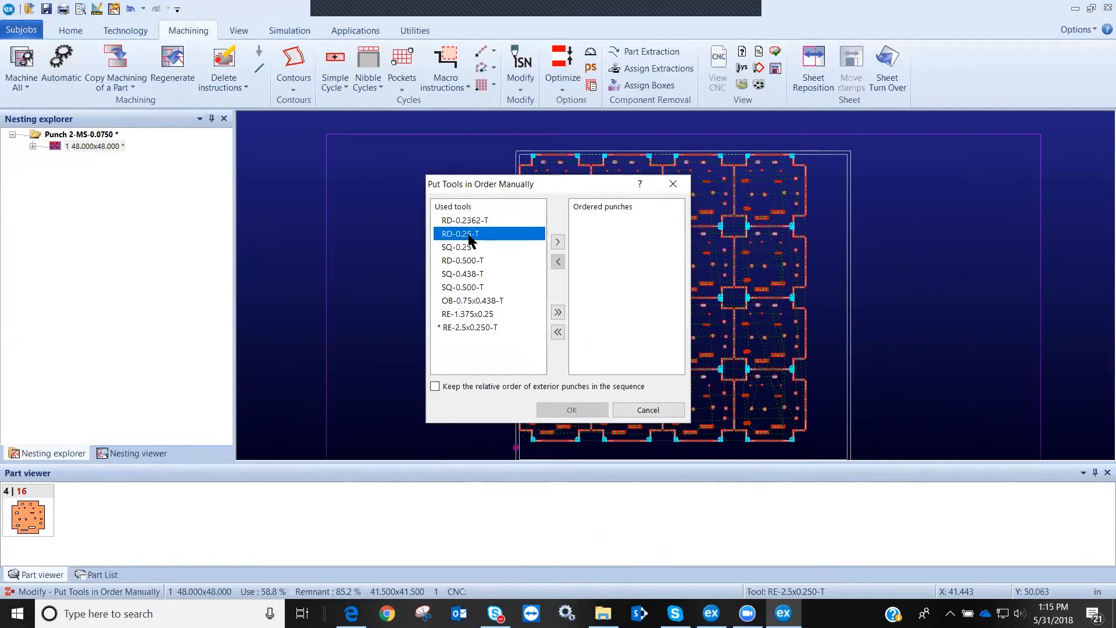
left_click(471, 262)
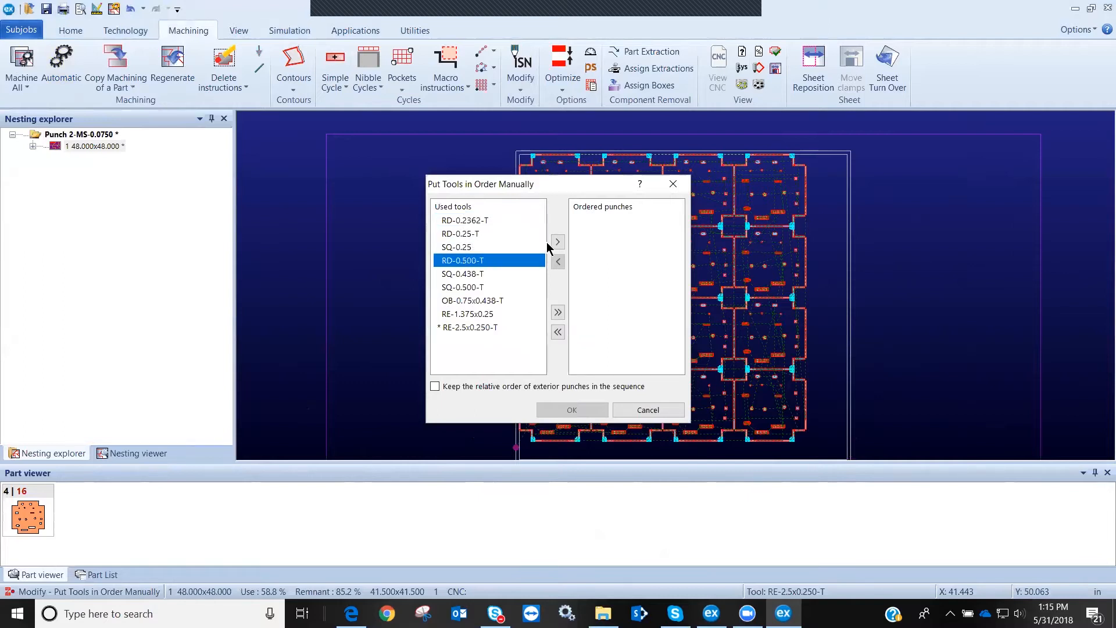
left_click(557, 242)
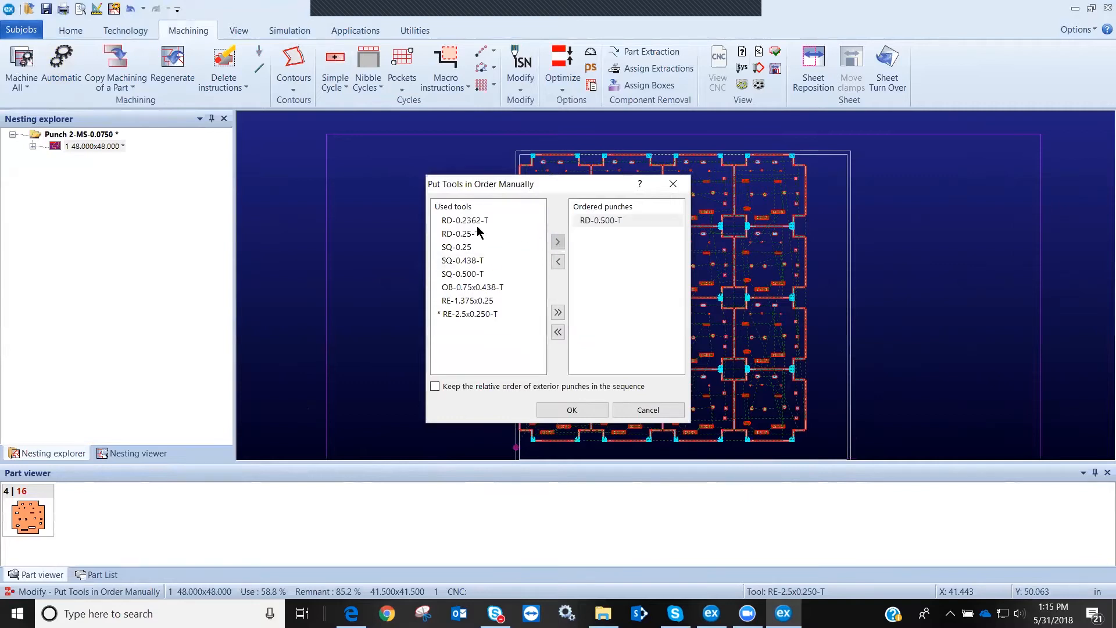
Add RD-0.2362-T and SQ-0.500-T as the second and third punches, append all remaining tools, and apply the order
left_click(476, 221)
left_click(557, 242)
left_click(474, 261)
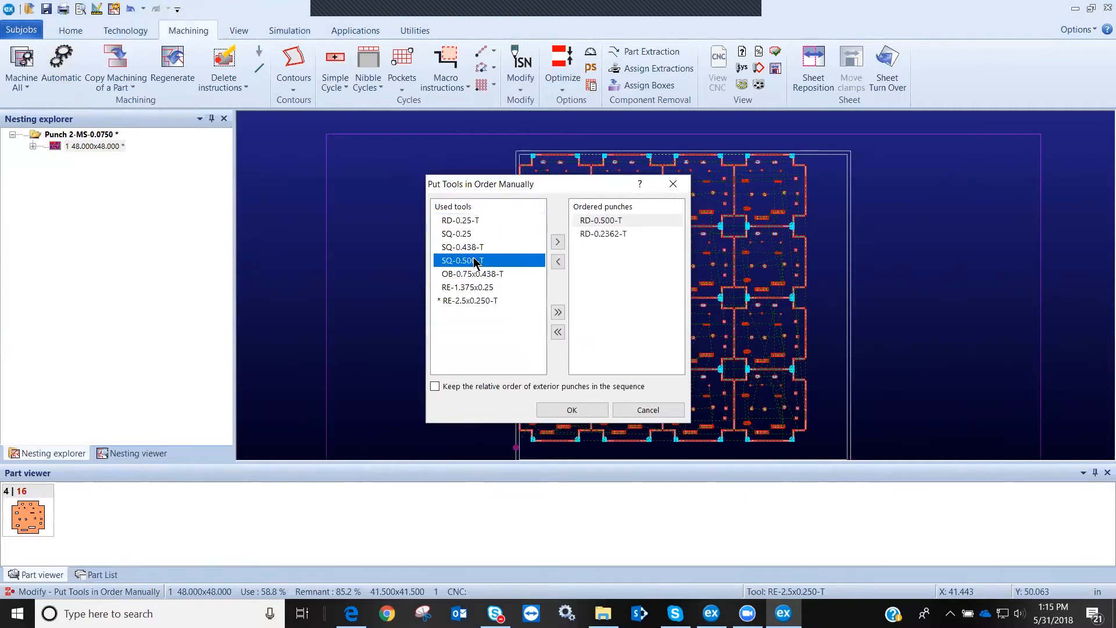
left_click(557, 242)
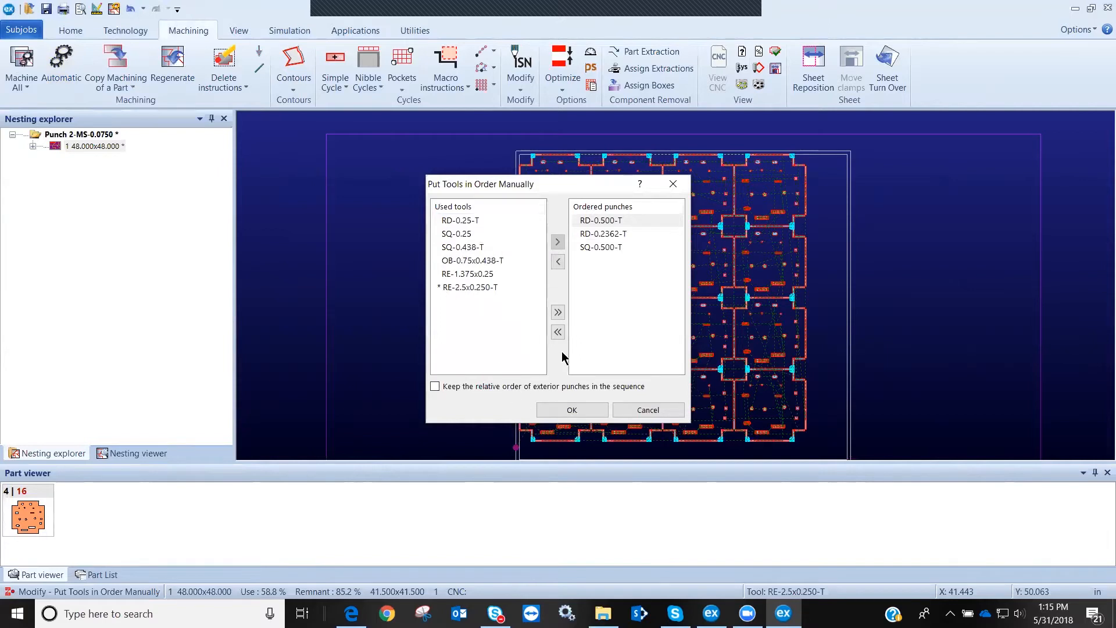
left_click(558, 313)
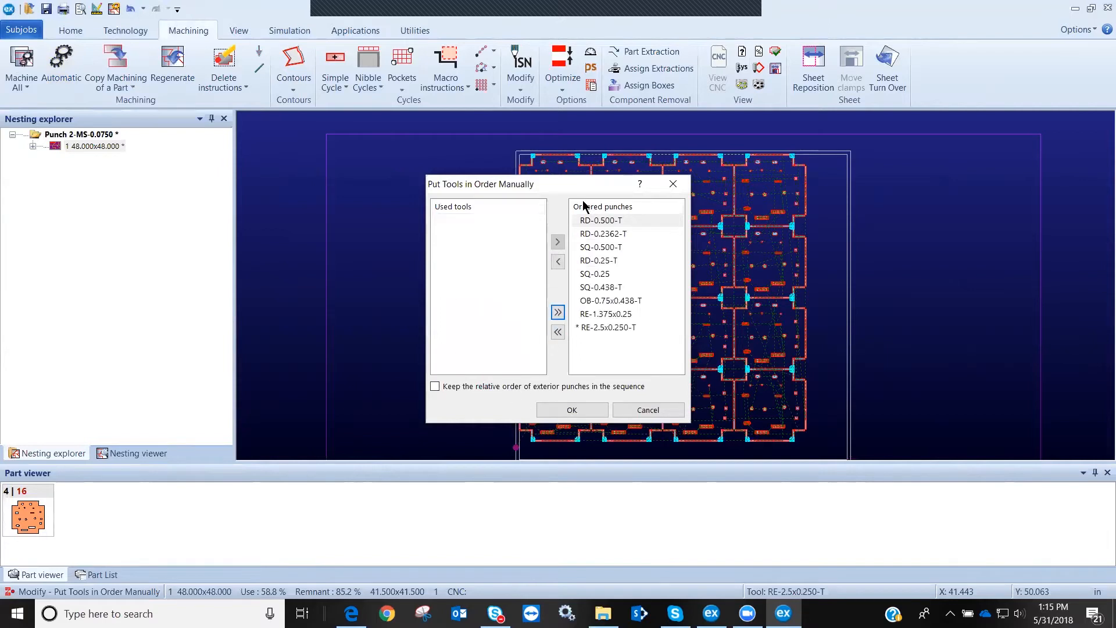
left_click(571, 411)
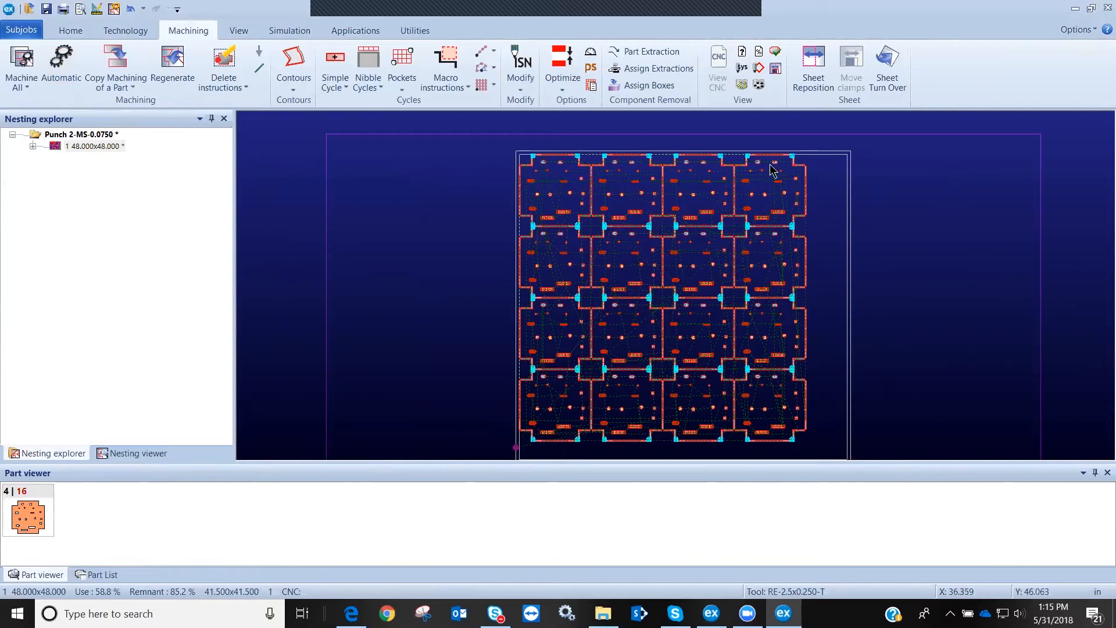
Step the punching simulation of the nested sheet backward to before the RE-2.5x0.250-T cuts
left_click(284, 36)
left_click(152, 75)
left_click(247, 85)
left_click(183, 70)
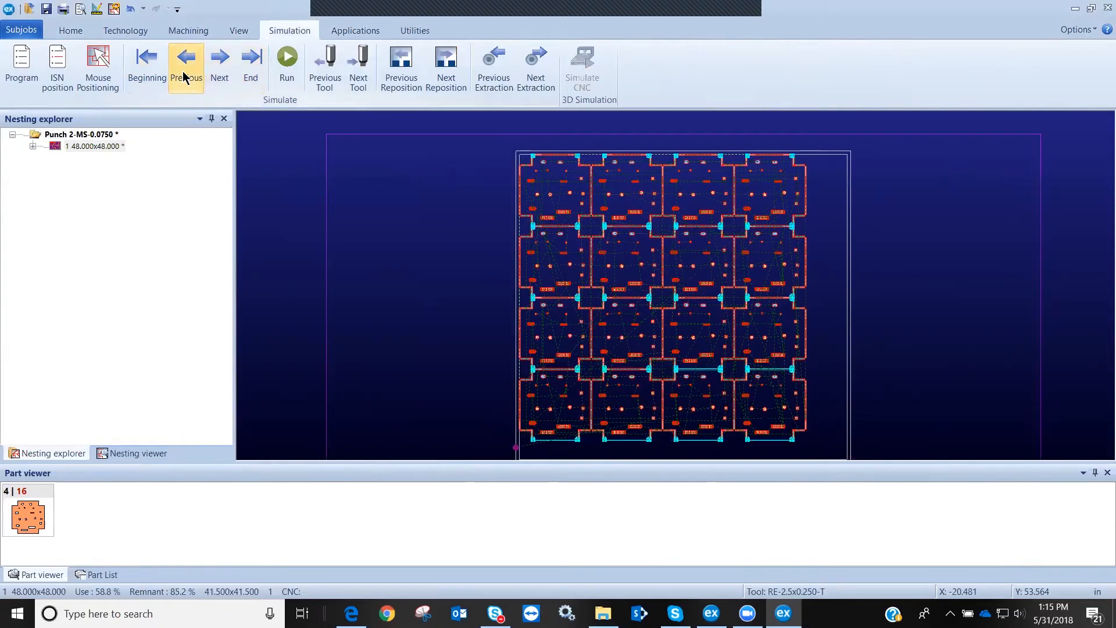
left_click(182, 72)
left_click(182, 72)
left_click(183, 73)
left_click(182, 72)
left_click(182, 72)
left_click(183, 72)
left_click(182, 72)
left_click(183, 72)
left_click(183, 72)
left_click(182, 73)
left_click(183, 72)
left_click(183, 72)
left_click(183, 72)
left_click(182, 72)
left_click(183, 72)
left_click(183, 72)
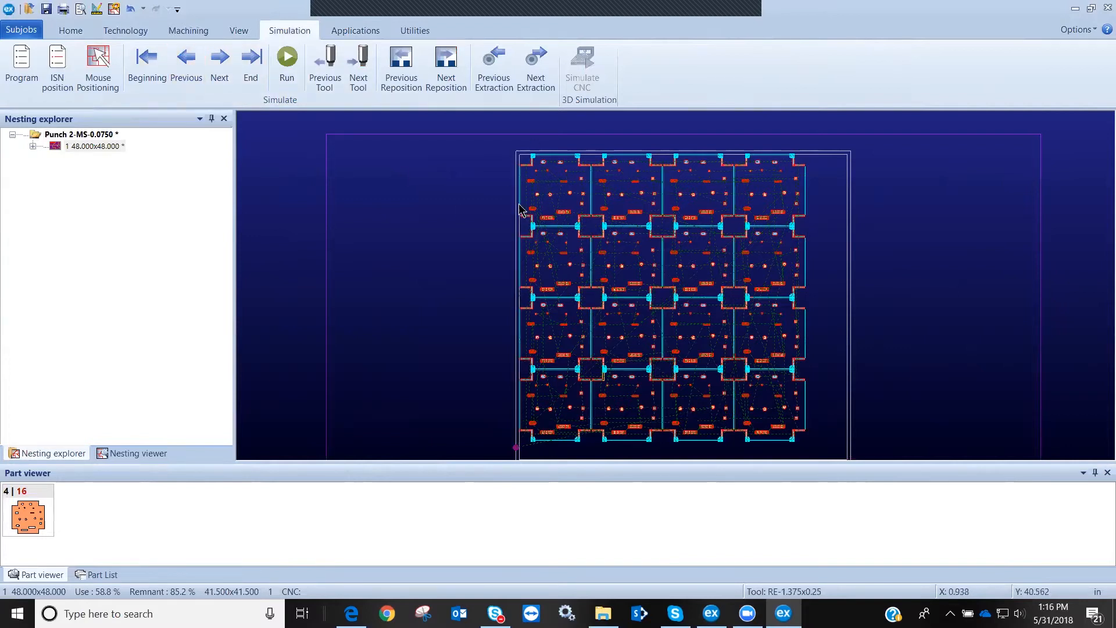
Step the simulation forward through the RE-2.5x0.250-T cuts and examine the finished sheet and its clamp positions
left_click(222, 65)
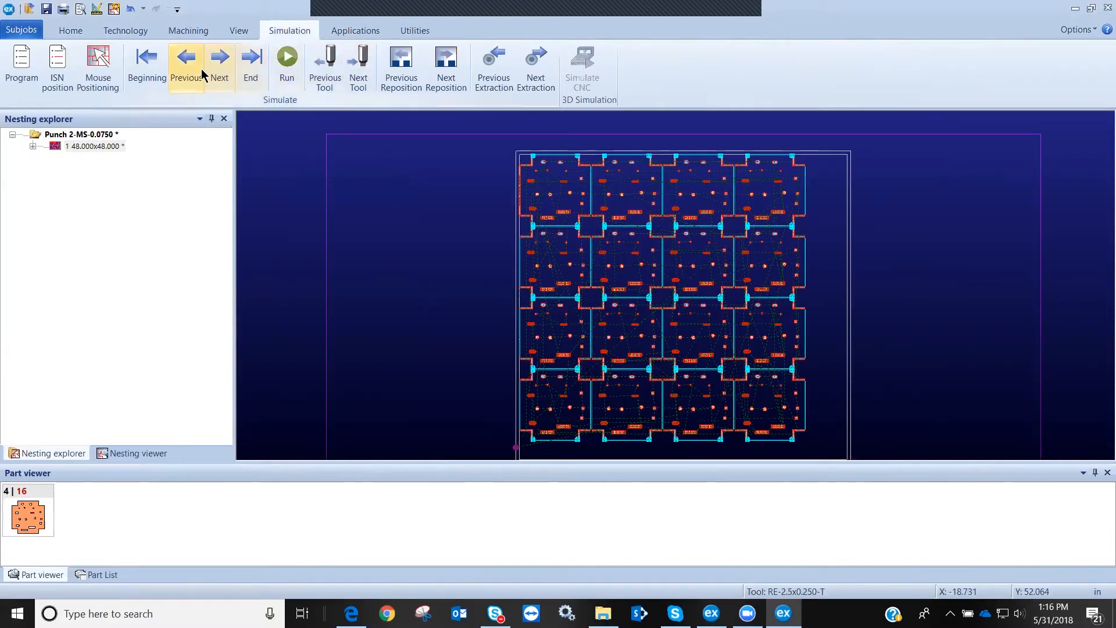
left_click(219, 58)
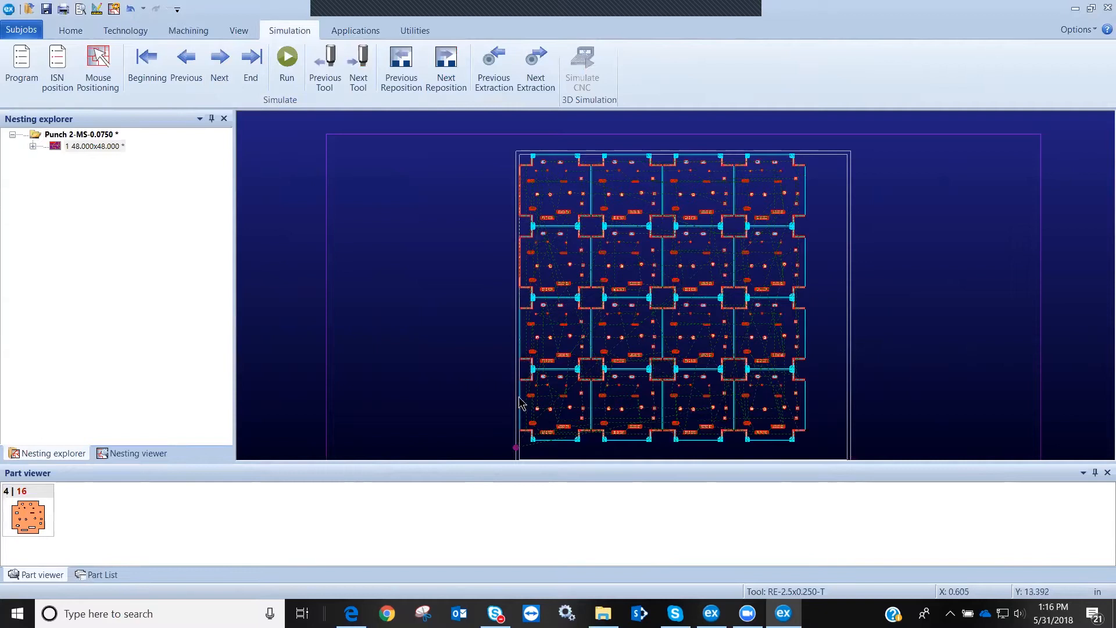
left_click(221, 64)
left_click(221, 64)
left_click(221, 63)
left_click(220, 64)
left_click(222, 64)
left_click(222, 64)
left_click(221, 64)
left_click(221, 64)
left_click(221, 64)
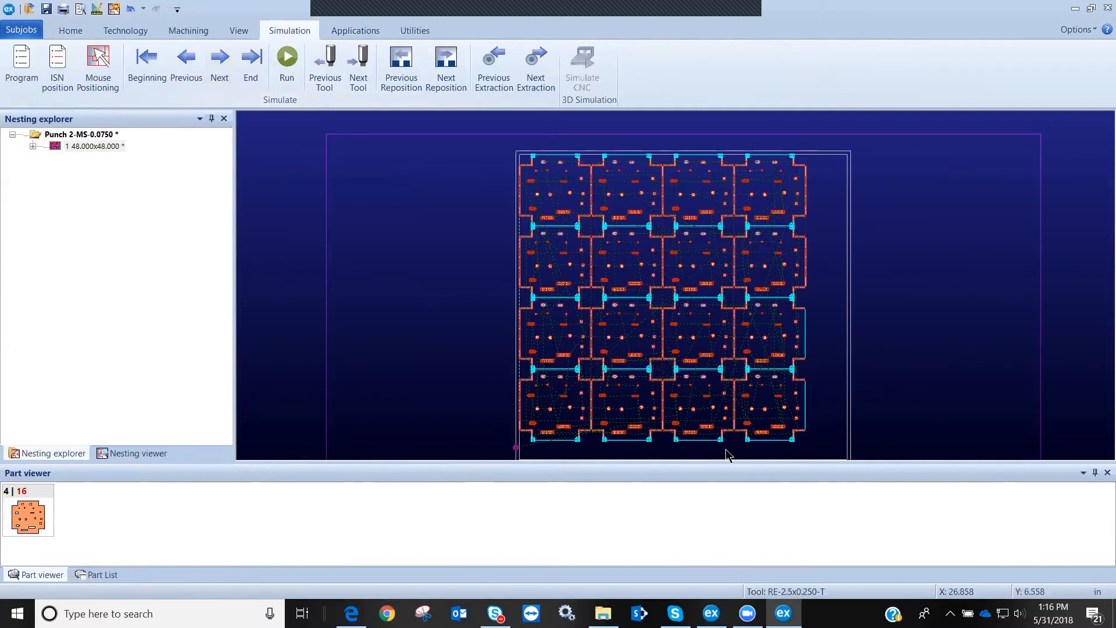
left_click(219, 74)
left_click(221, 76)
left_click(222, 76)
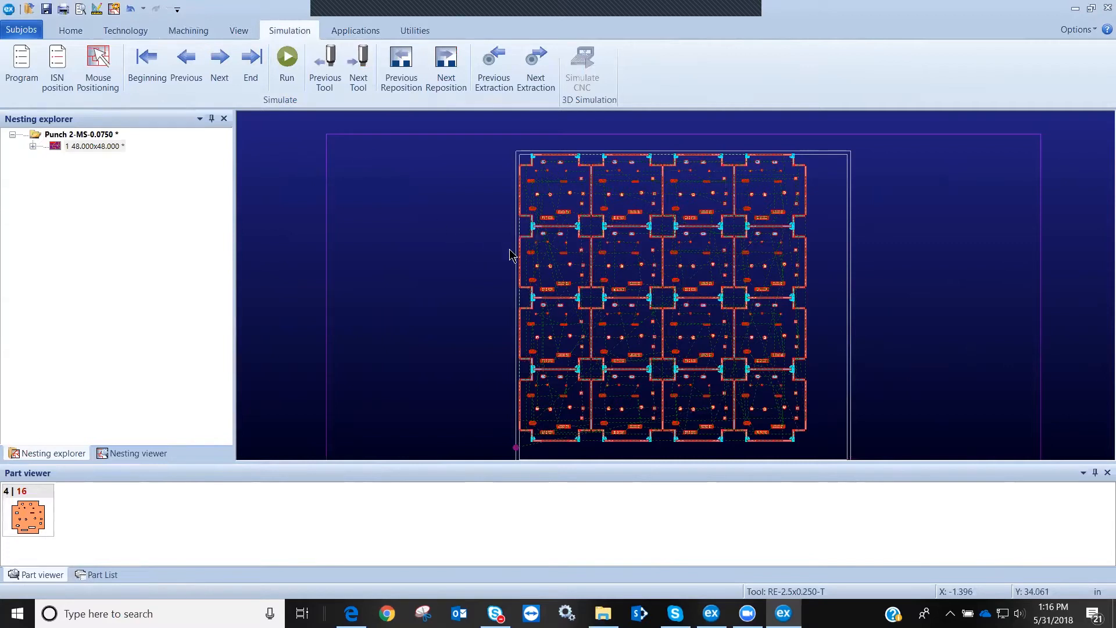
scroll(681, 292, "down", 1)
scroll(715, 293, "down", 1)
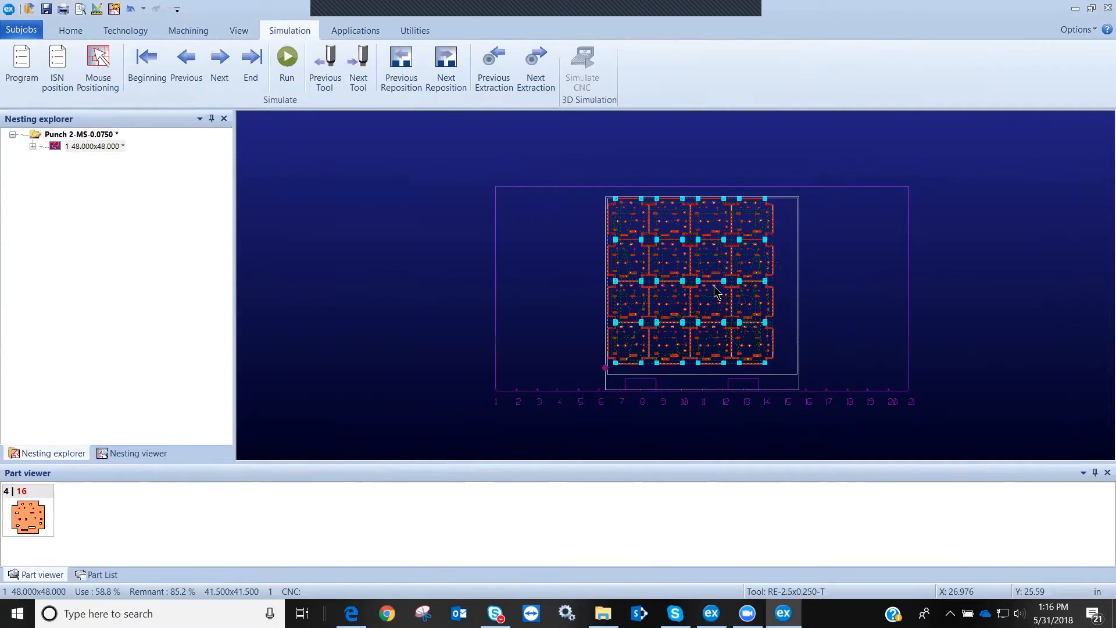
scroll(679, 290, "up", 1)
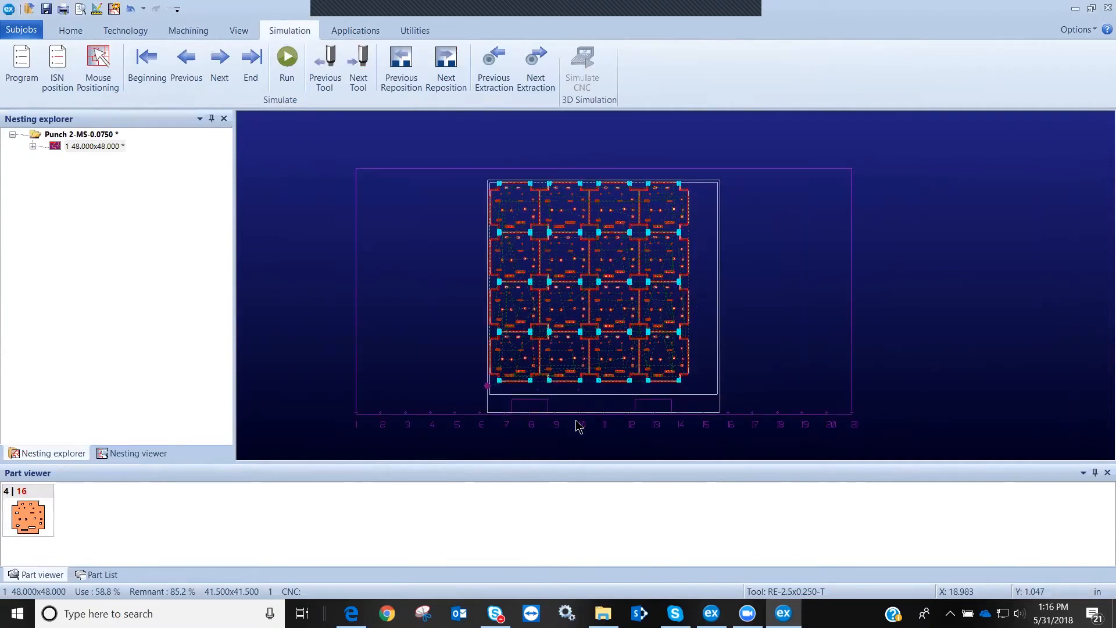
scroll(578, 422, "up", 3)
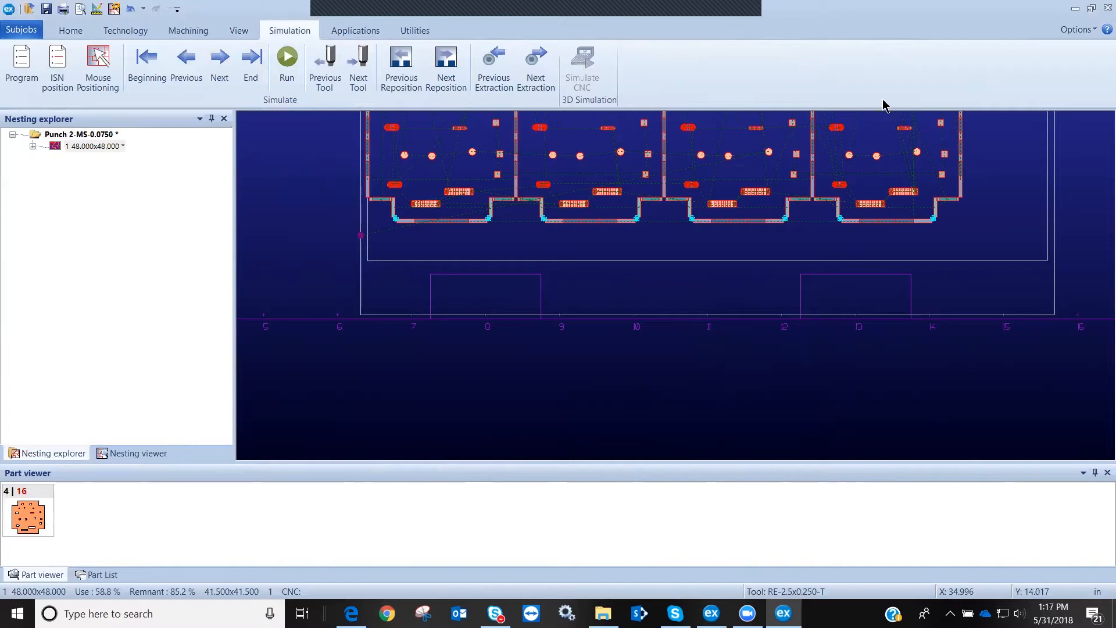
Close the nested sheet and return to the product list of job L1
left_click(1100, 9)
left_click(557, 329)
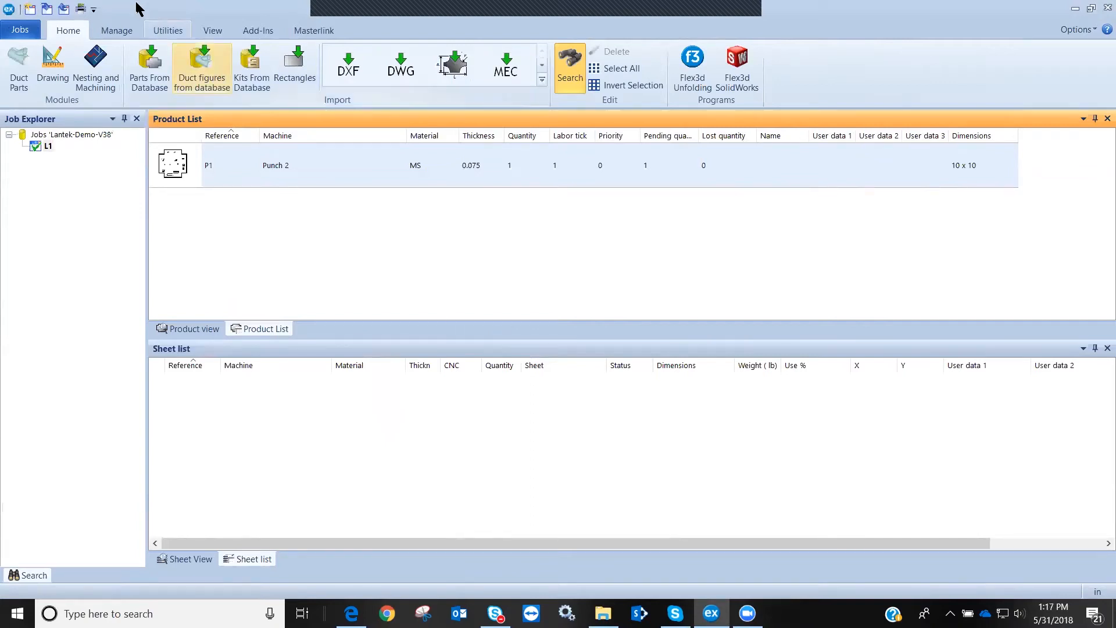
right_click(85, 135)
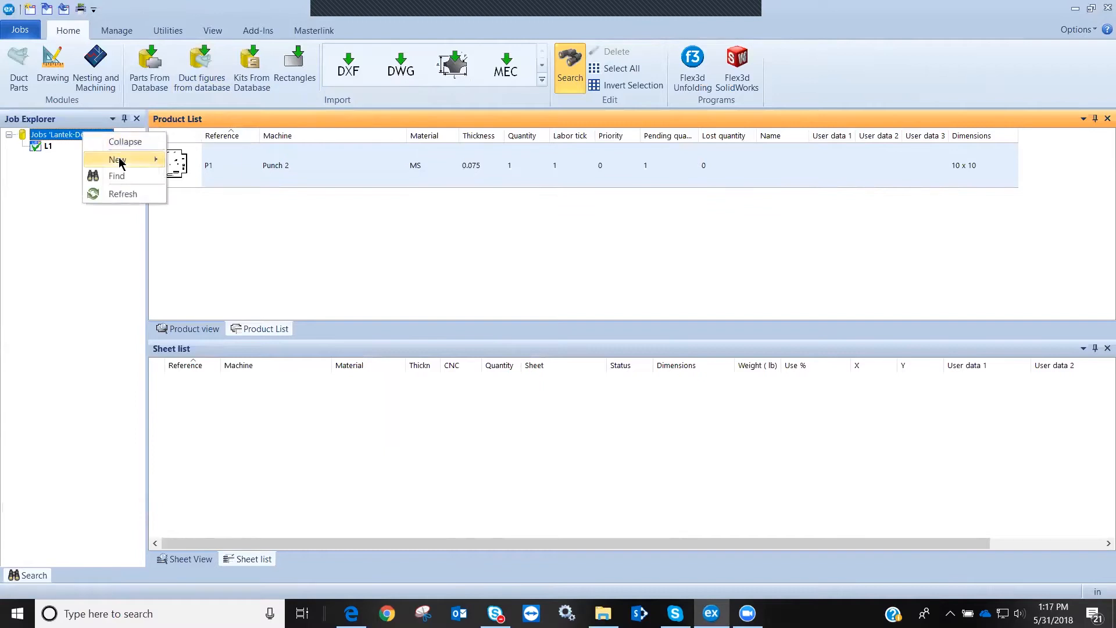
left_click(225, 237)
Import part DXFPUNC2 from the database with quantity 1, keeping its own material, thickness and machine
left_click(137, 75)
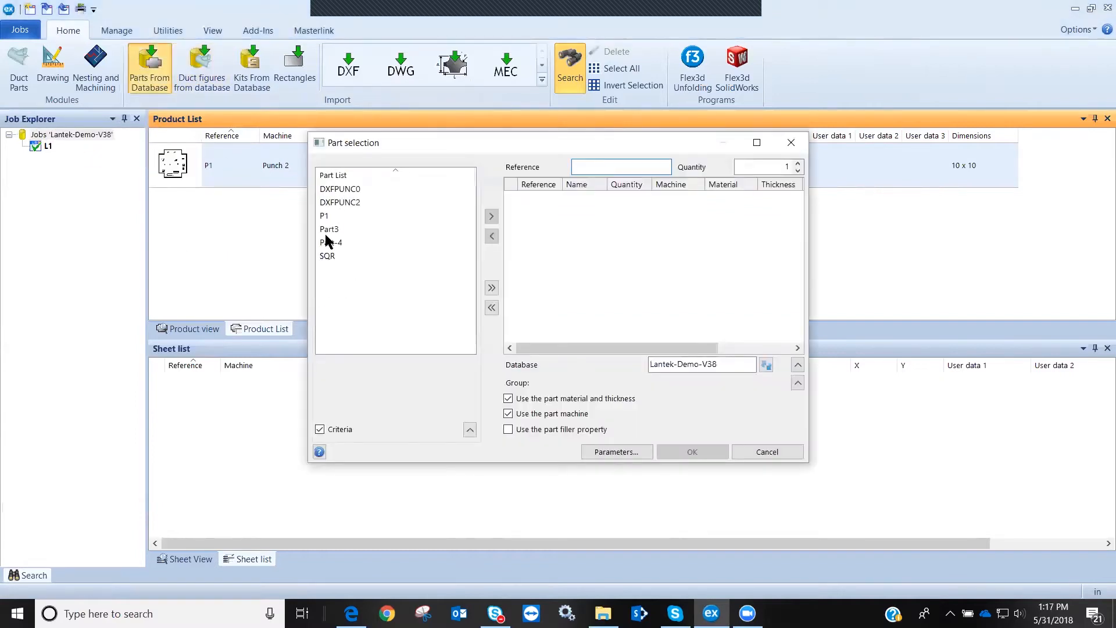
left_click(337, 202)
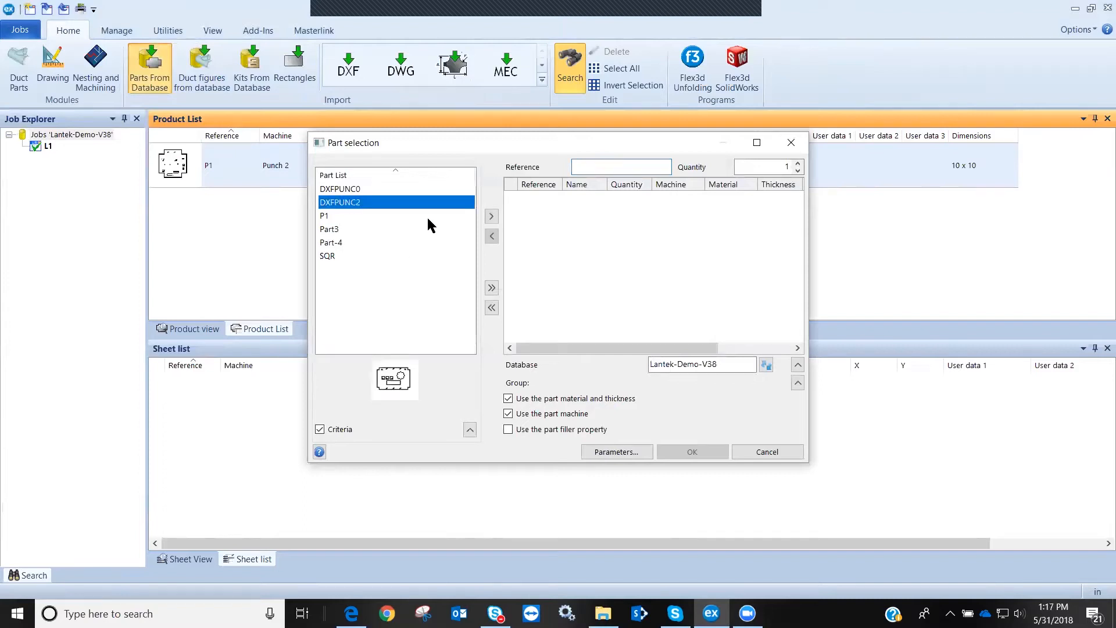
left_click(490, 217)
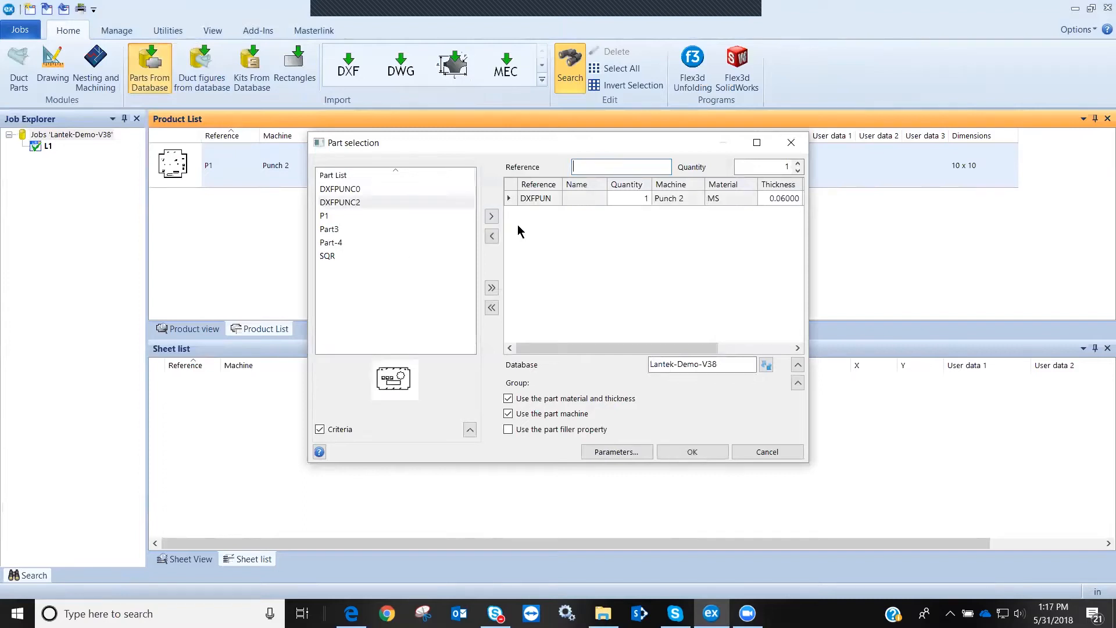
left_click(692, 451)
Open the geometry of part DXFPUNC2 and examine its holes and notched square cutouts
right_click(260, 166)
left_click(294, 192)
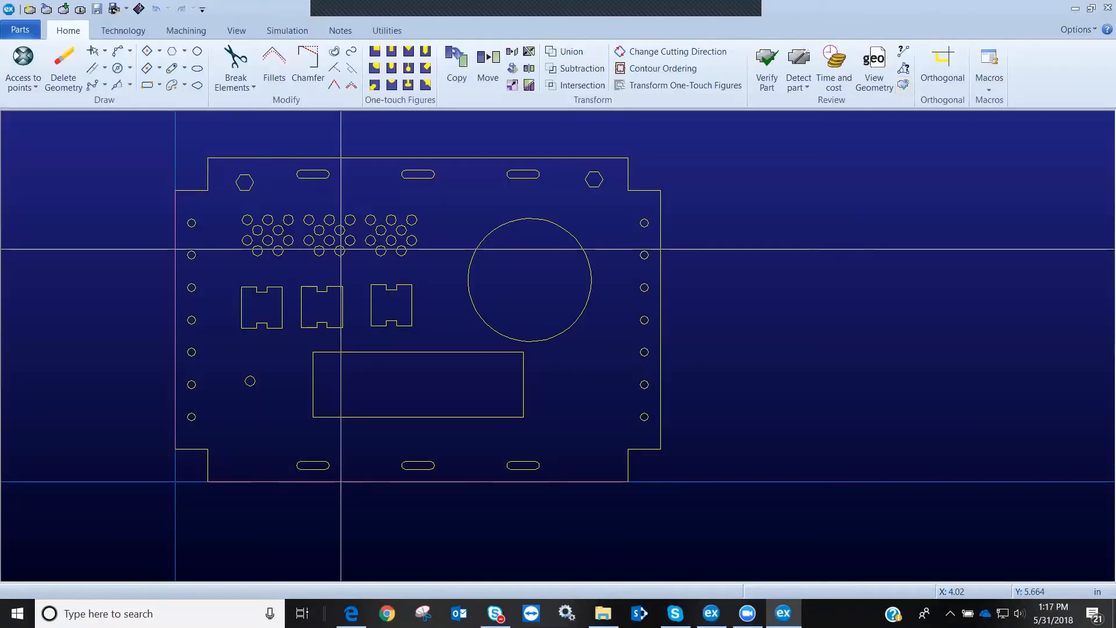
scroll(341, 249, "up", 3)
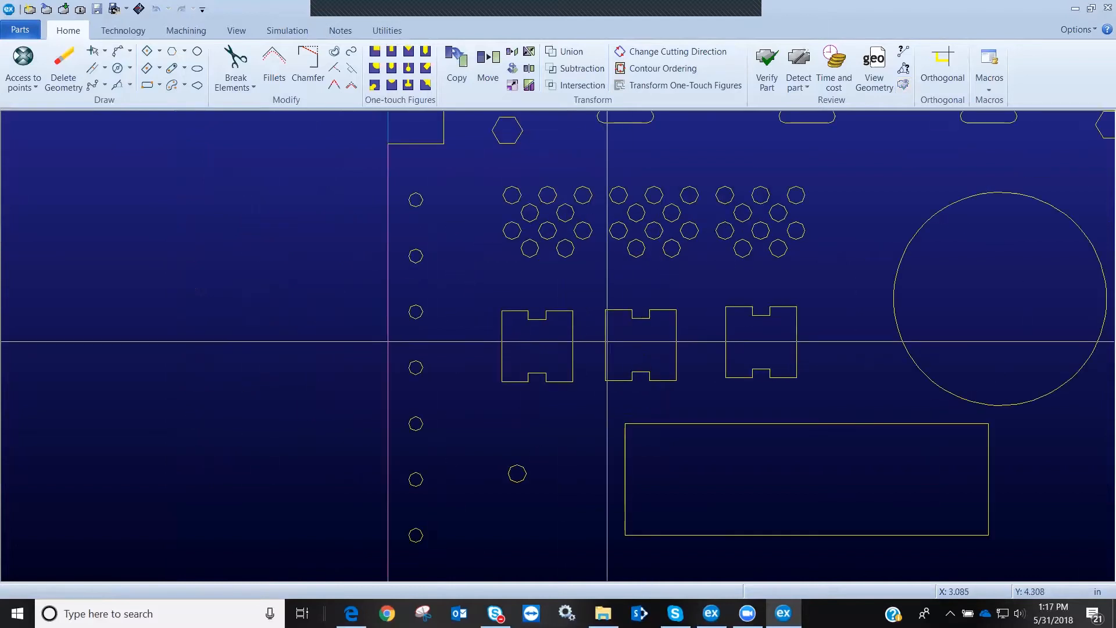
scroll(607, 342, "down", 1)
scroll(558, 346, "down", 3)
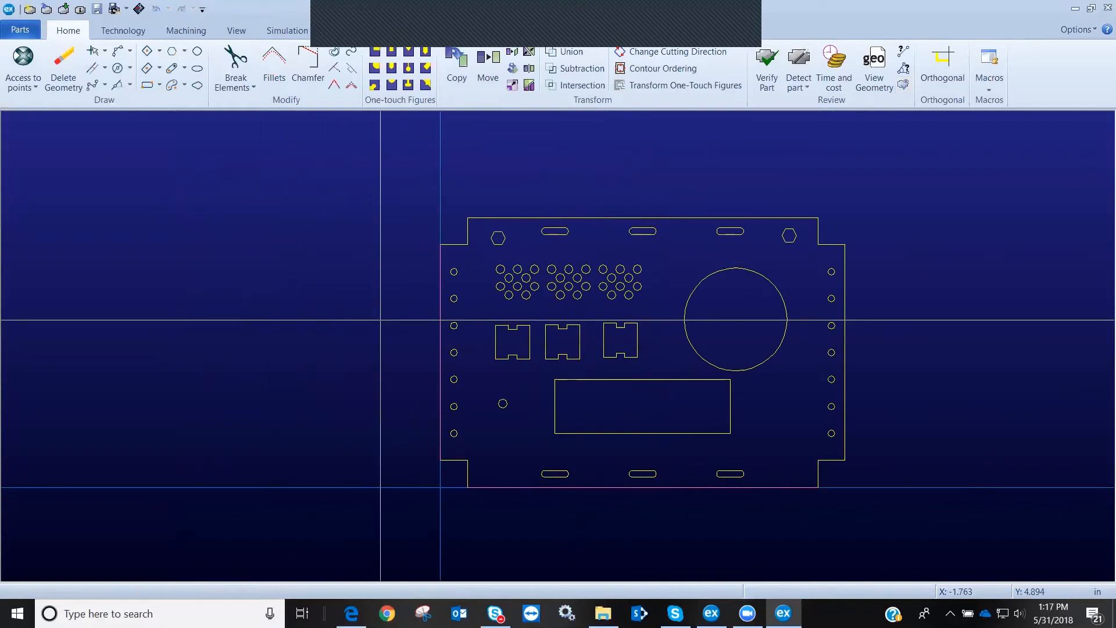
scroll(547, 349, "up", 1)
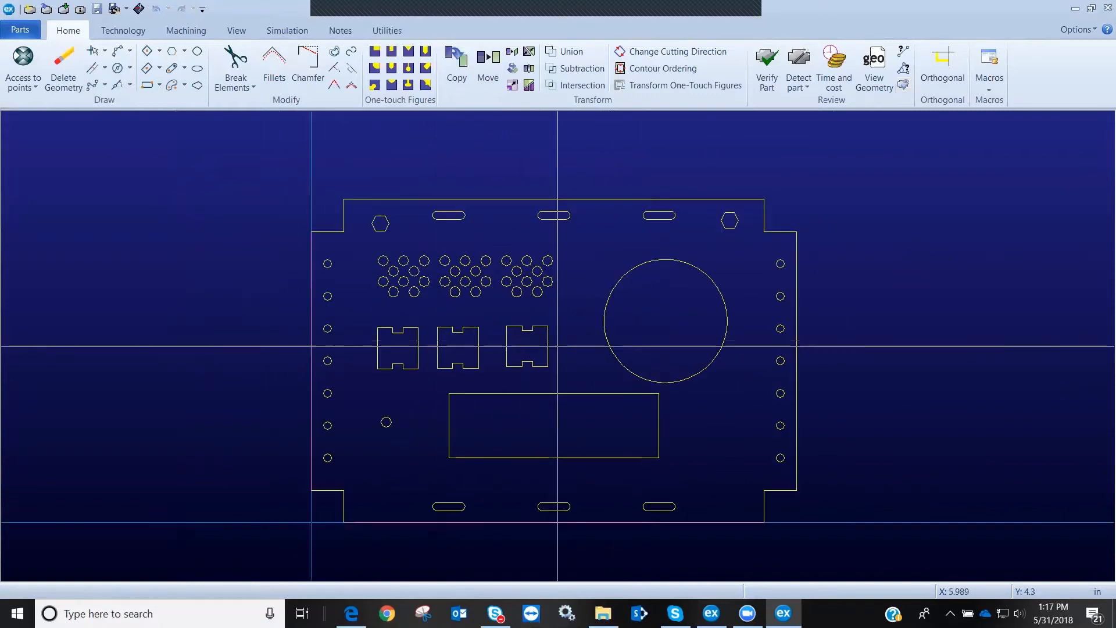
scroll(541, 361, "up", 1)
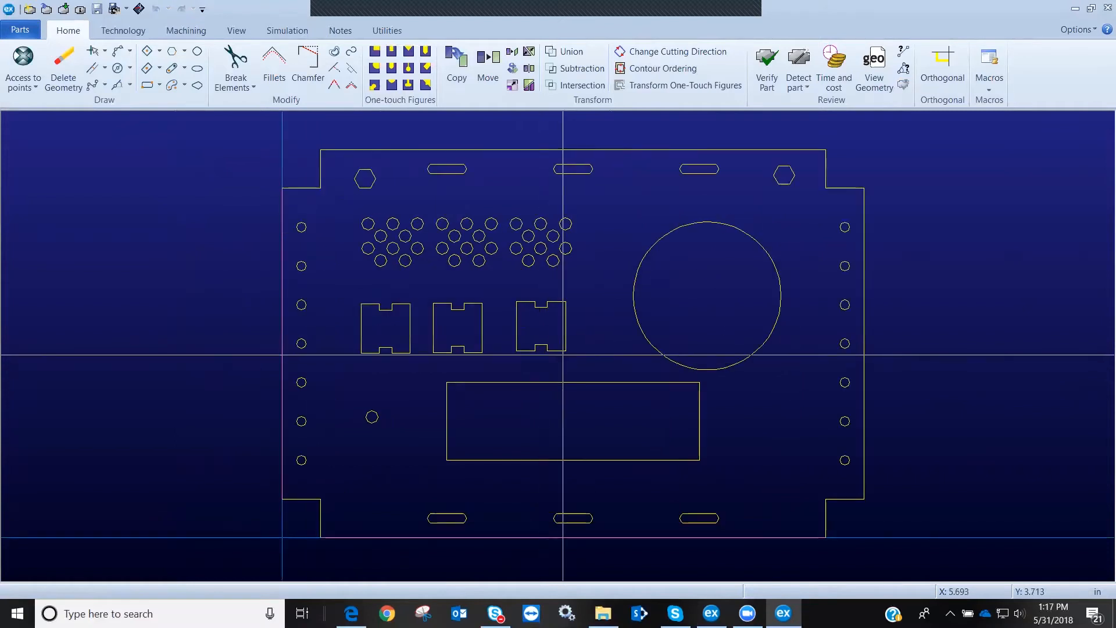
scroll(563, 367, "down", 1)
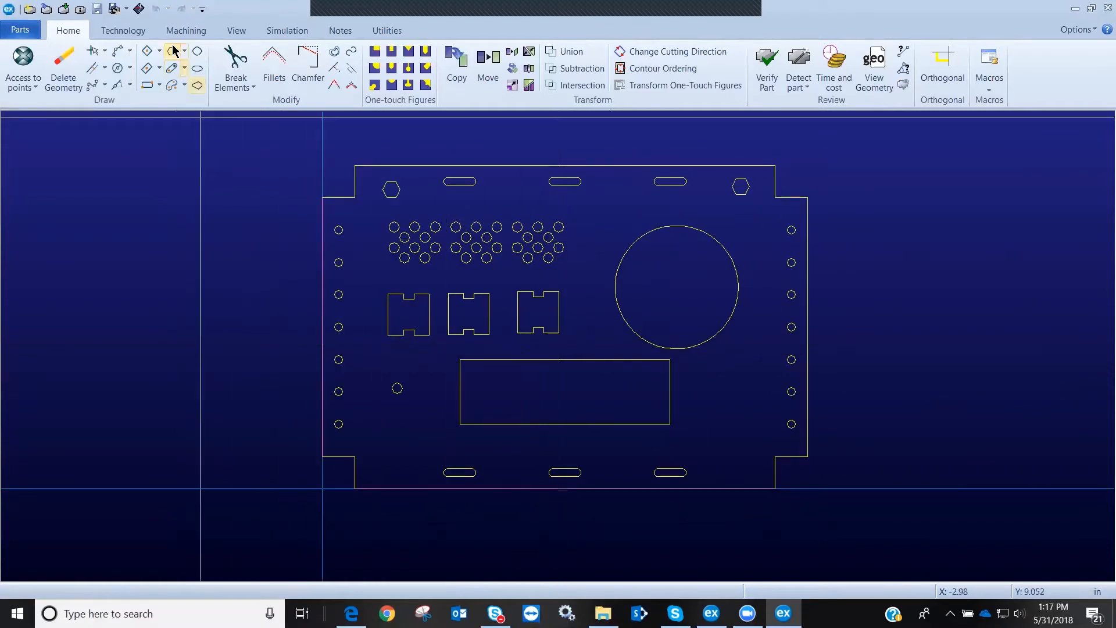
Machine the part automatically and examine how the three notched square cutouts are punched
left_click(186, 30)
left_click(26, 60)
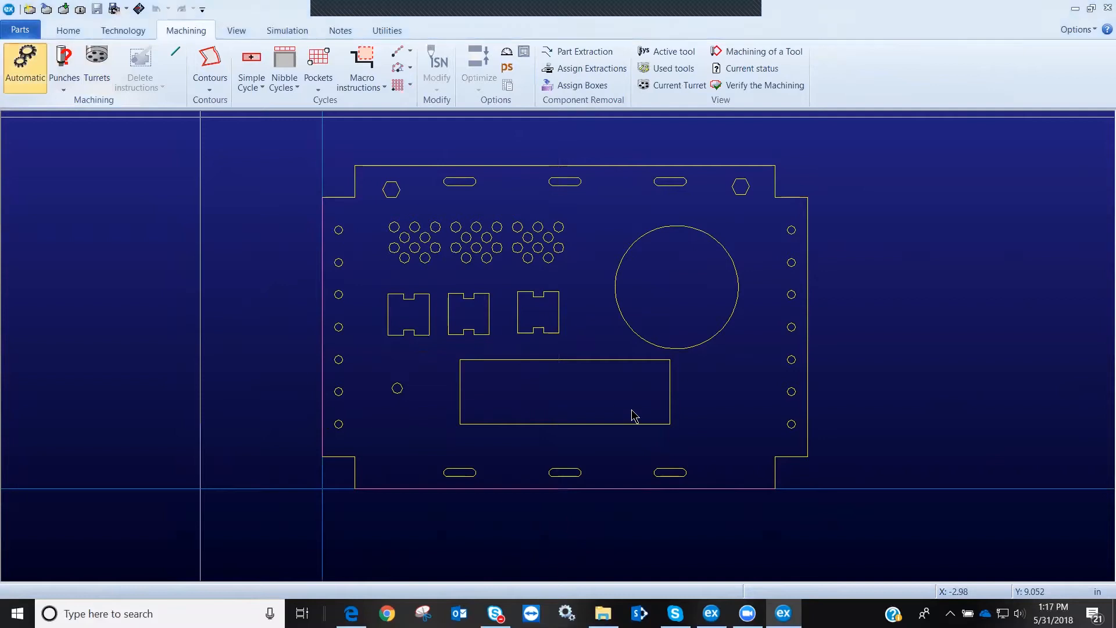
left_click(668, 457)
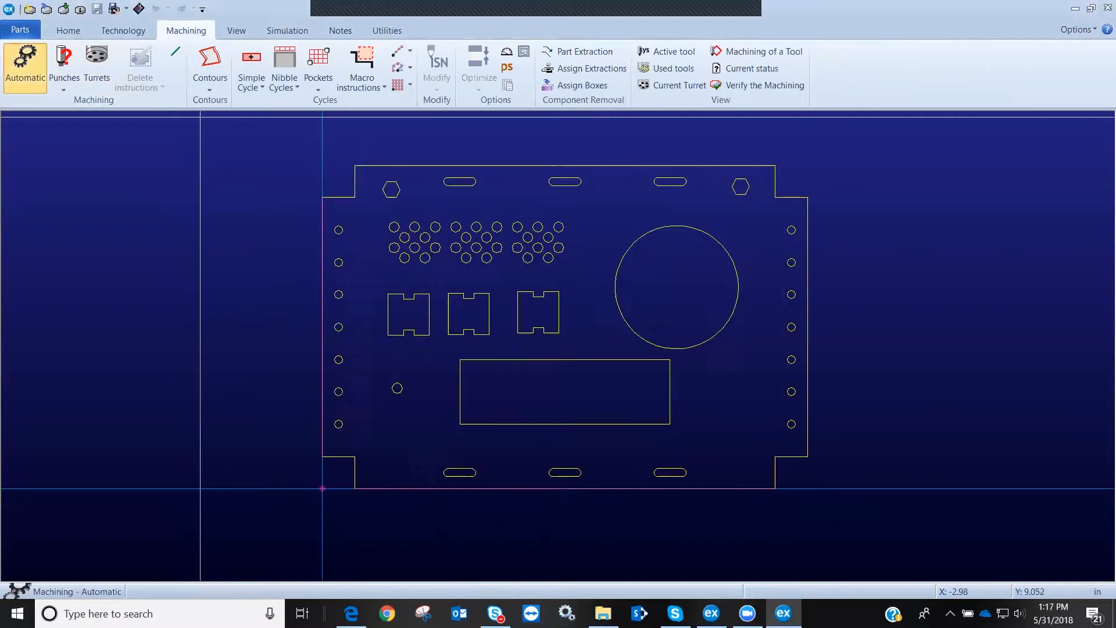
scroll(582, 360, "up", 5)
scroll(582, 360, "up", 5)
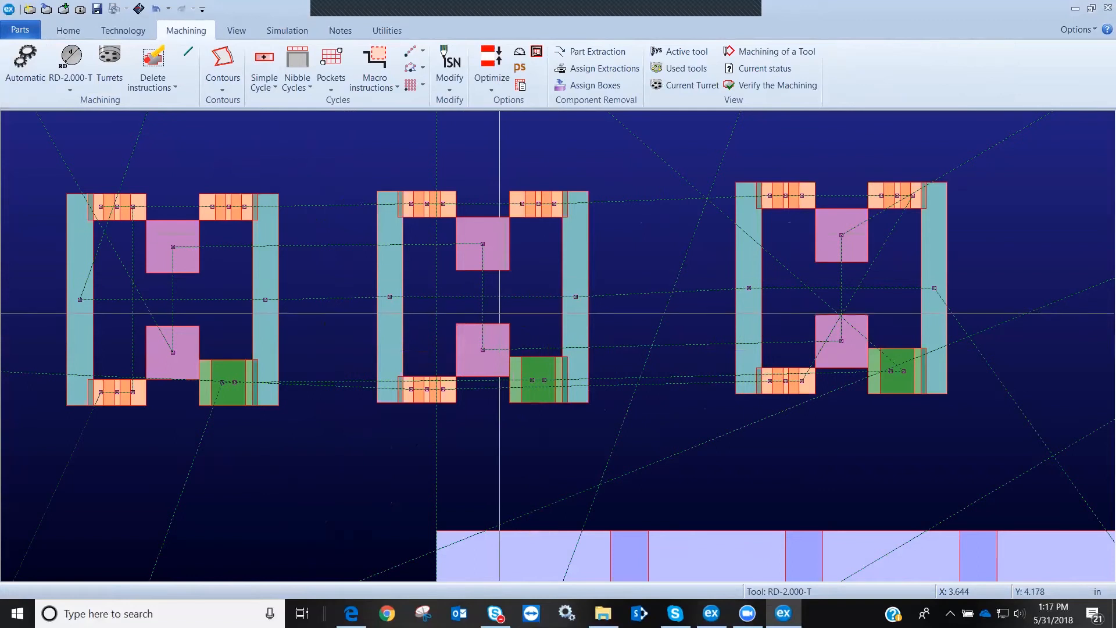
scroll(499, 313, "down", 10)
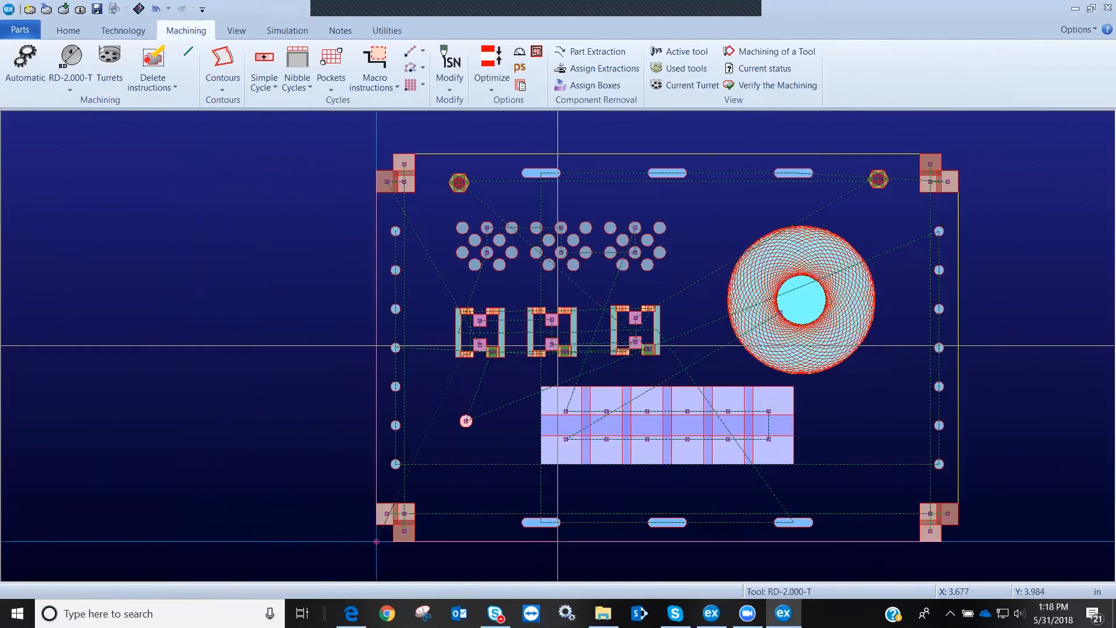
Delete all machining instructions from the part
left_click(154, 82)
left_click(191, 167)
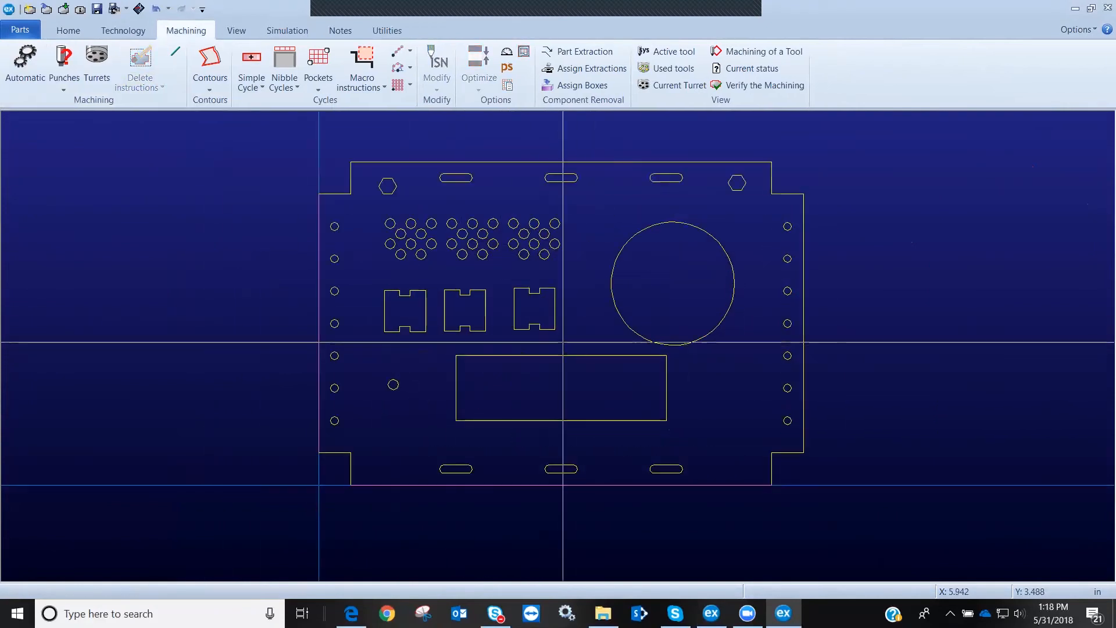
Delete all of the part's geometry except the leftmost notched square cutout
scroll(545, 322, "down", 2)
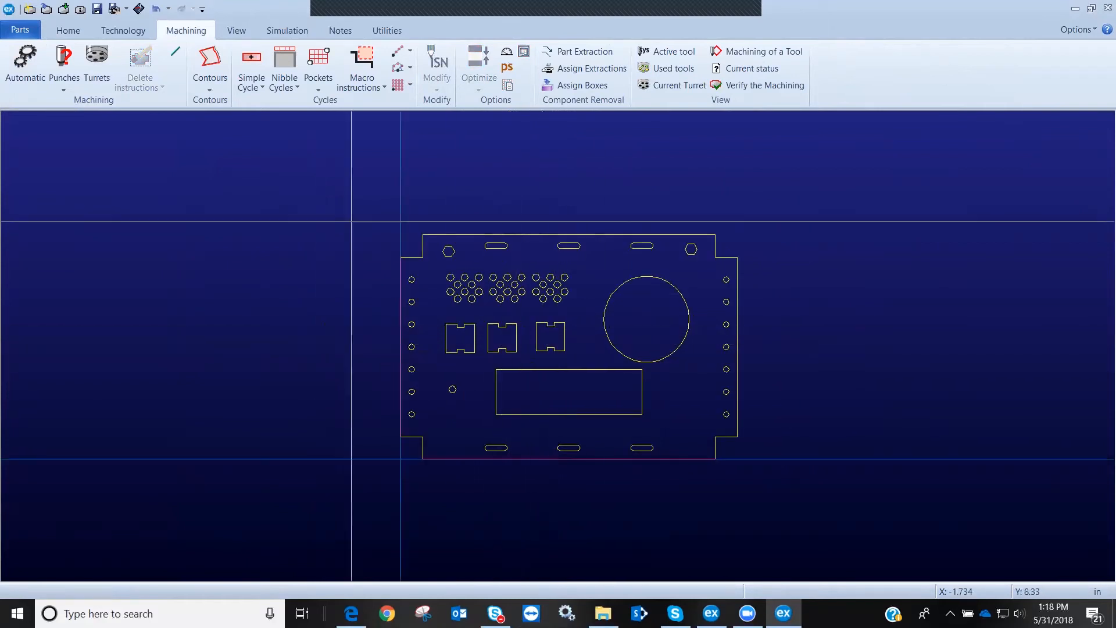
left_click(68, 30)
left_click(81, 71)
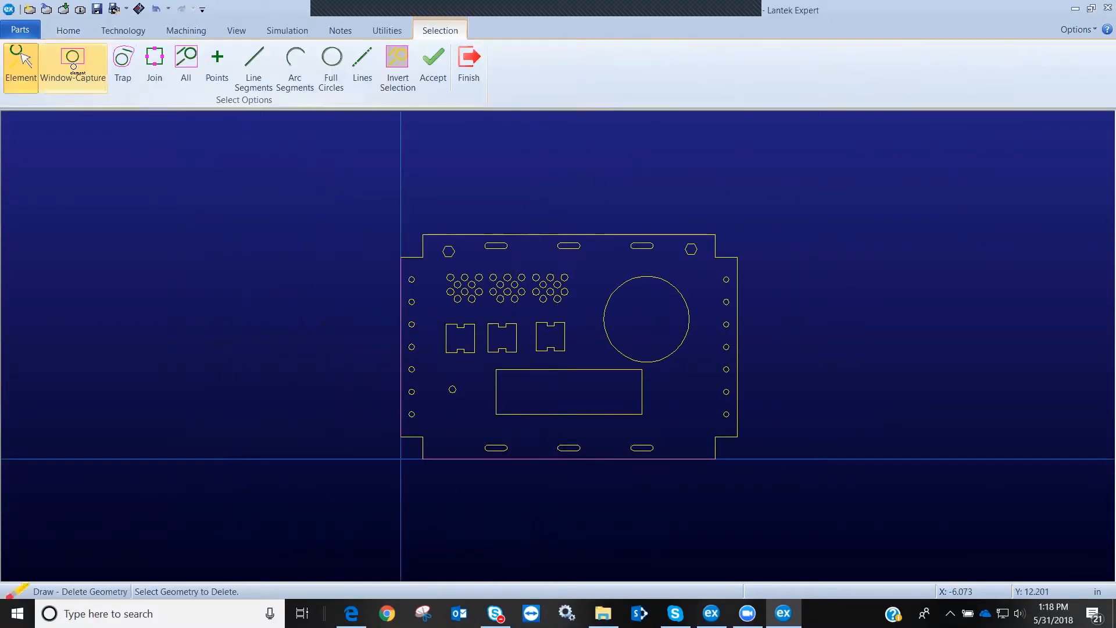
left_click_drag(802, 206, 534, 504)
left_click_drag(208, 530, 890, 362)
left_click_drag(766, 196, 489, 396)
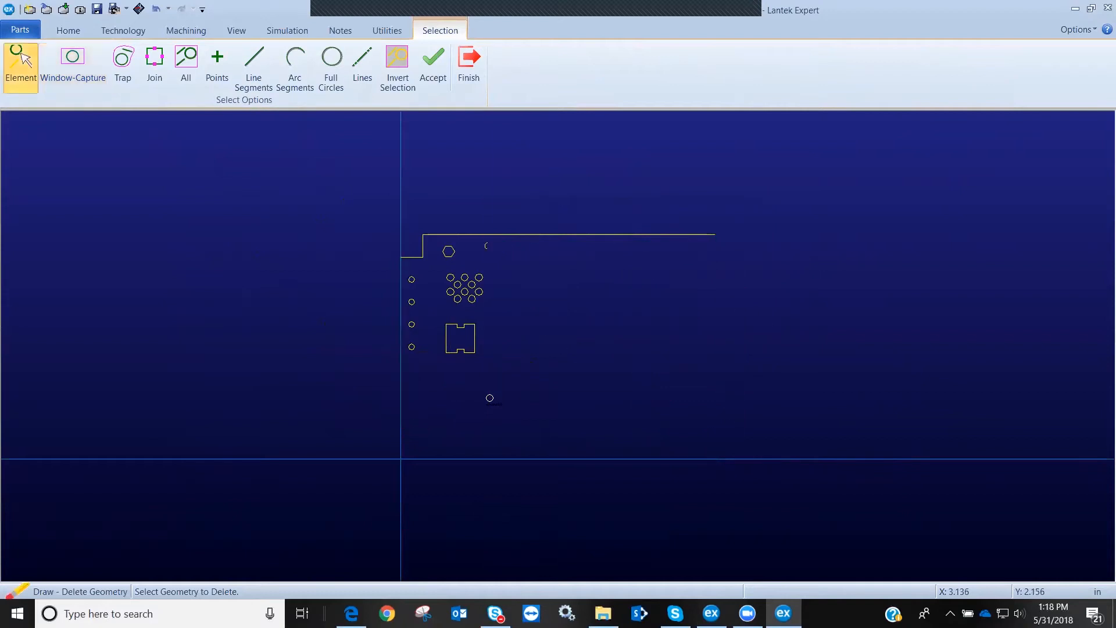
left_click_drag(750, 187, 345, 308)
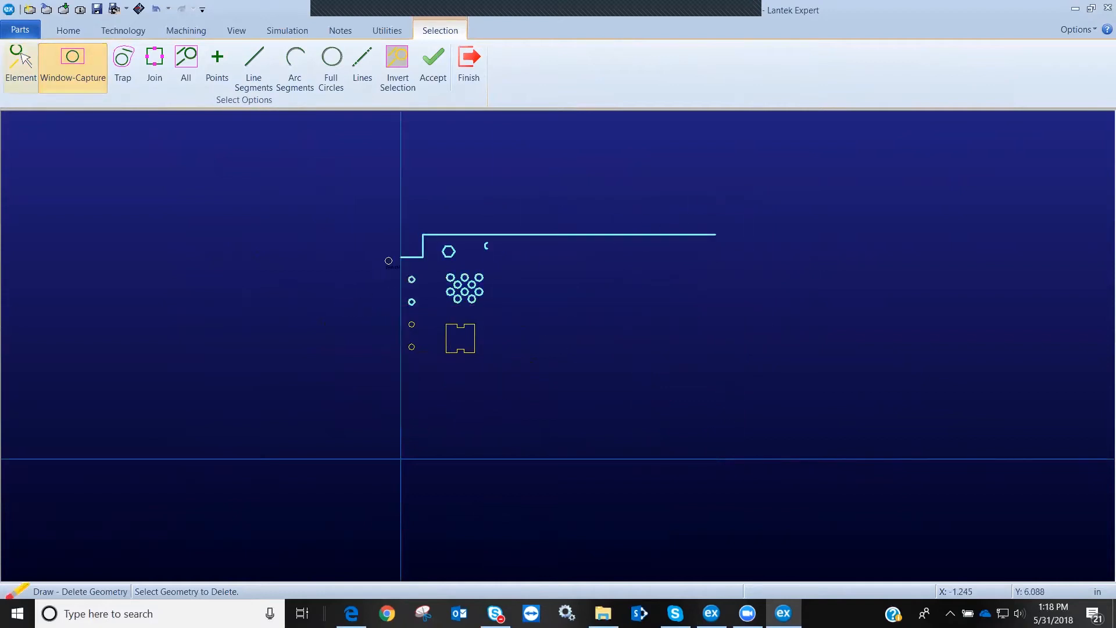
left_click_drag(428, 209, 359, 371)
right_click(359, 371)
scroll(485, 345, "up", 2)
right_click(556, 346)
scroll(496, 319, "up", 2)
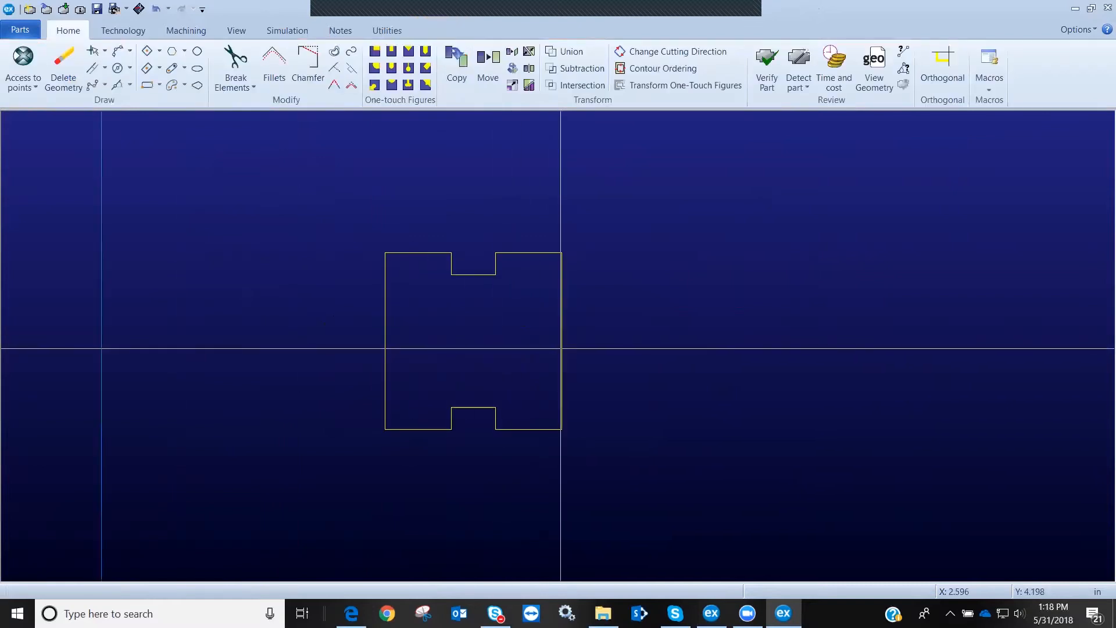
scroll(601, 354, "up", 1)
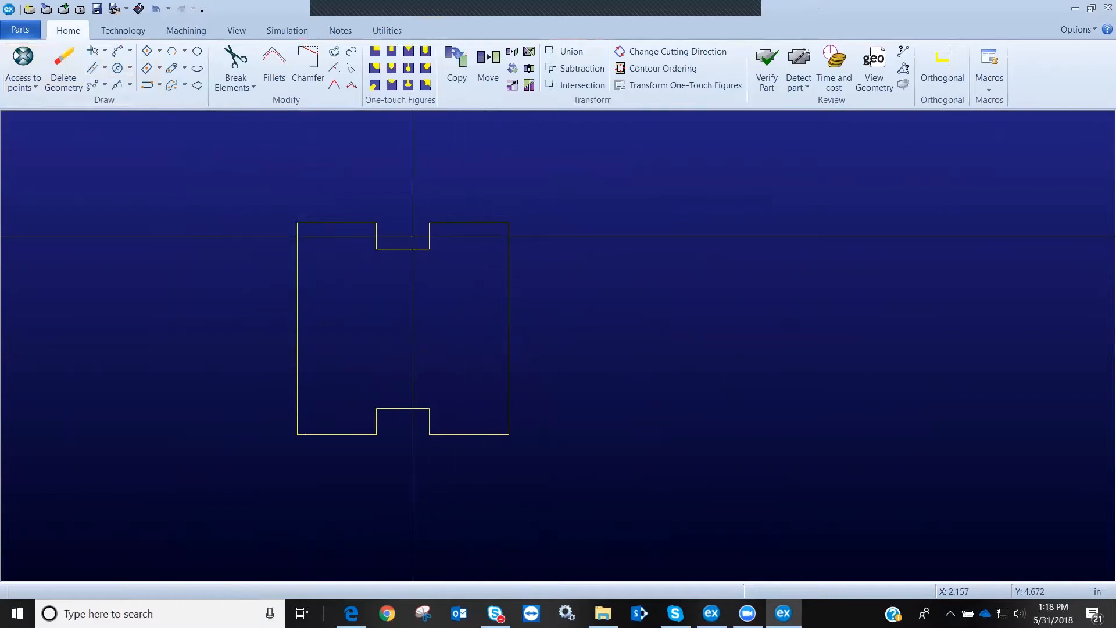
Save the notched square outline as a new form tool, using the contour's centre point as its reference point
left_click(15, 34)
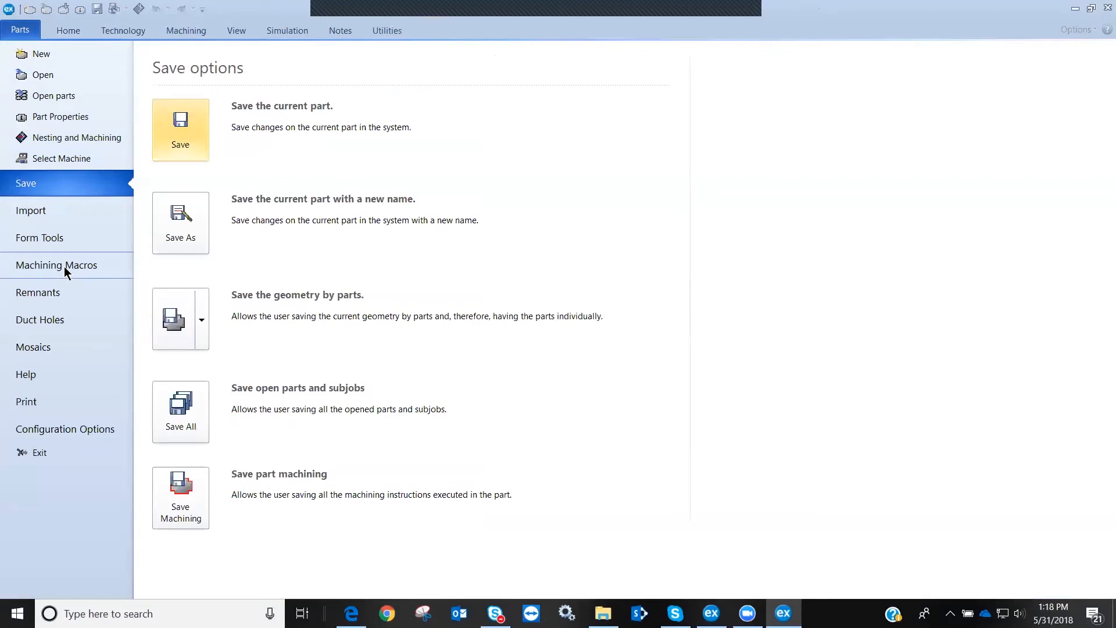
left_click(50, 238)
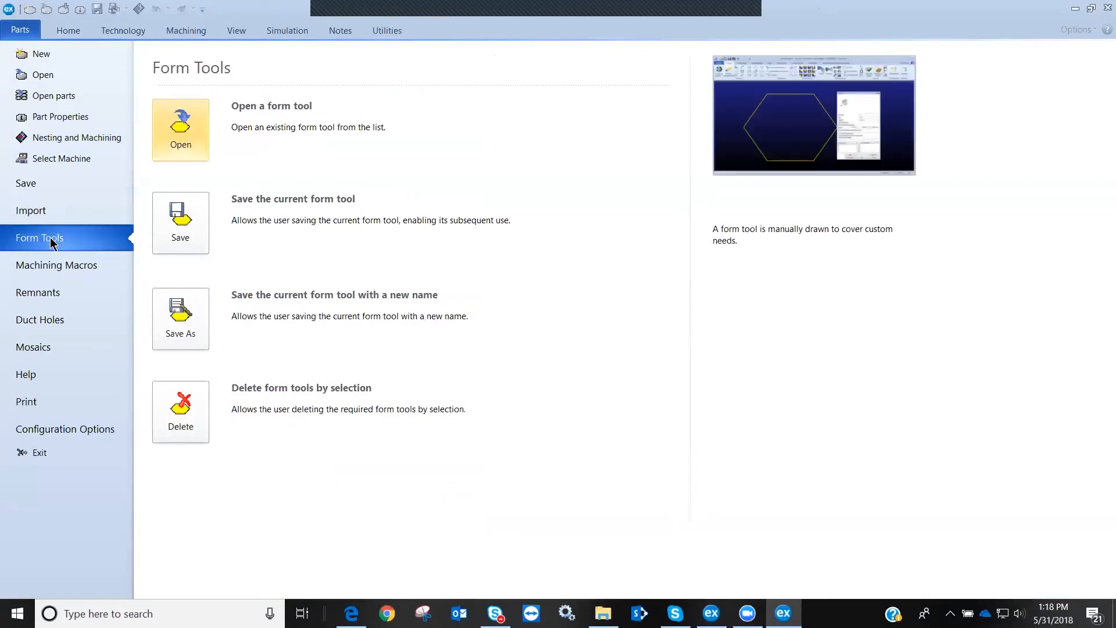
left_click(179, 326)
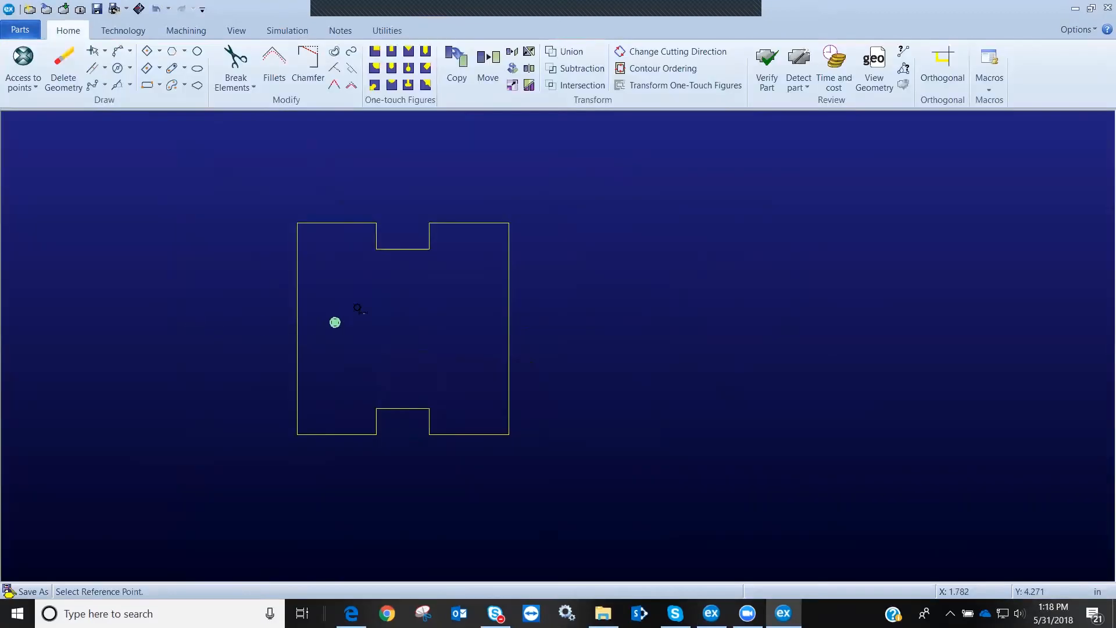
right_click(364, 188)
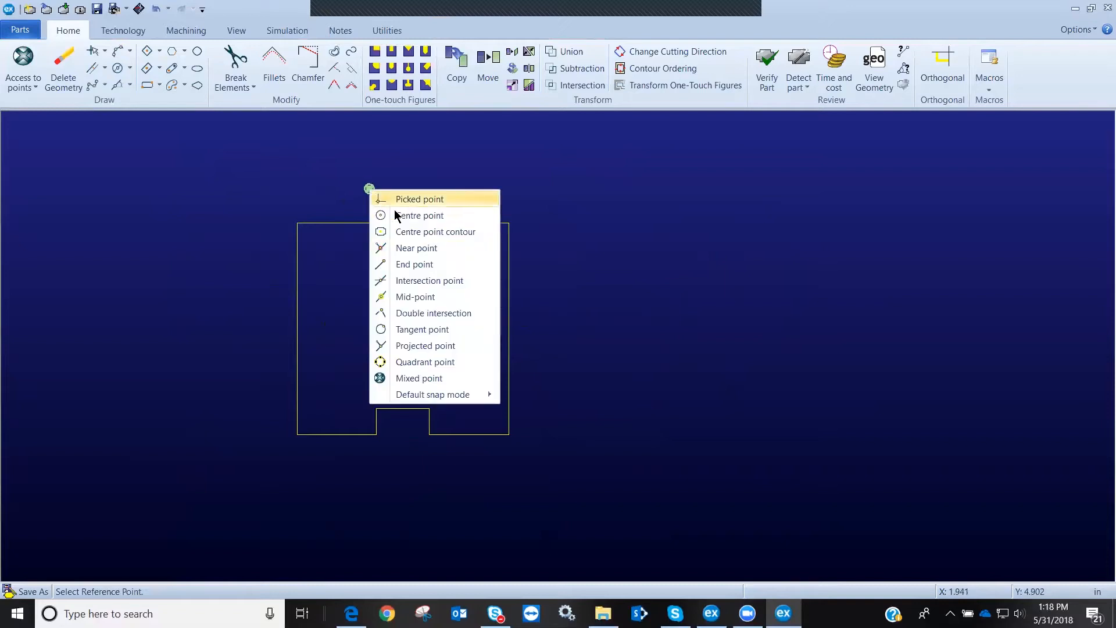
left_click(443, 231)
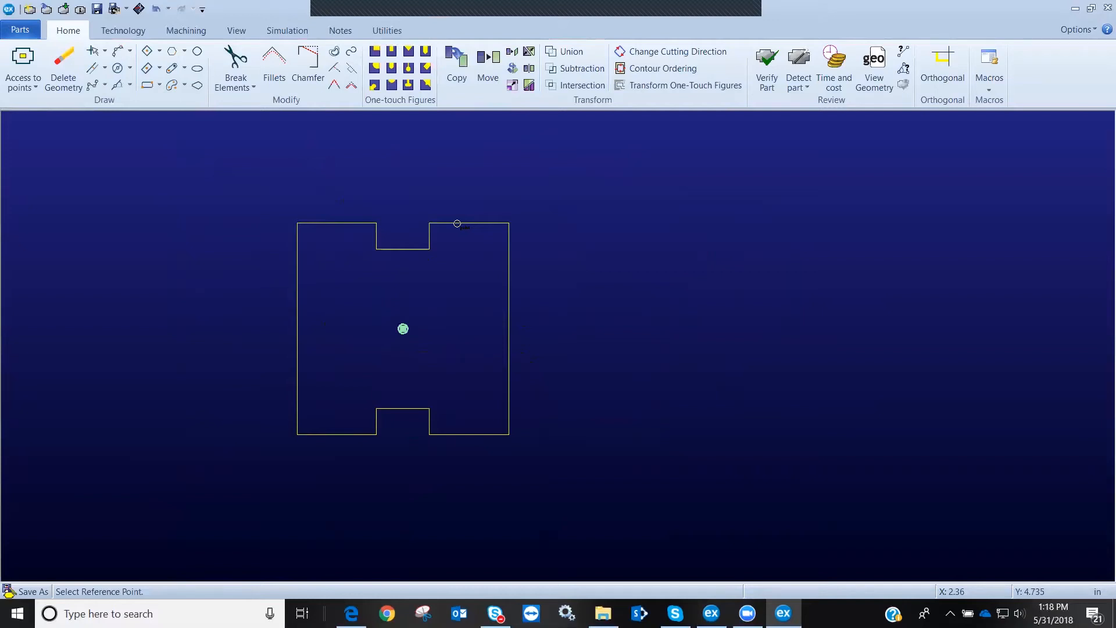
left_click(395, 350)
Give the form tool the reference SP-tool-1, assign it station type A and save it
left_click(581, 223)
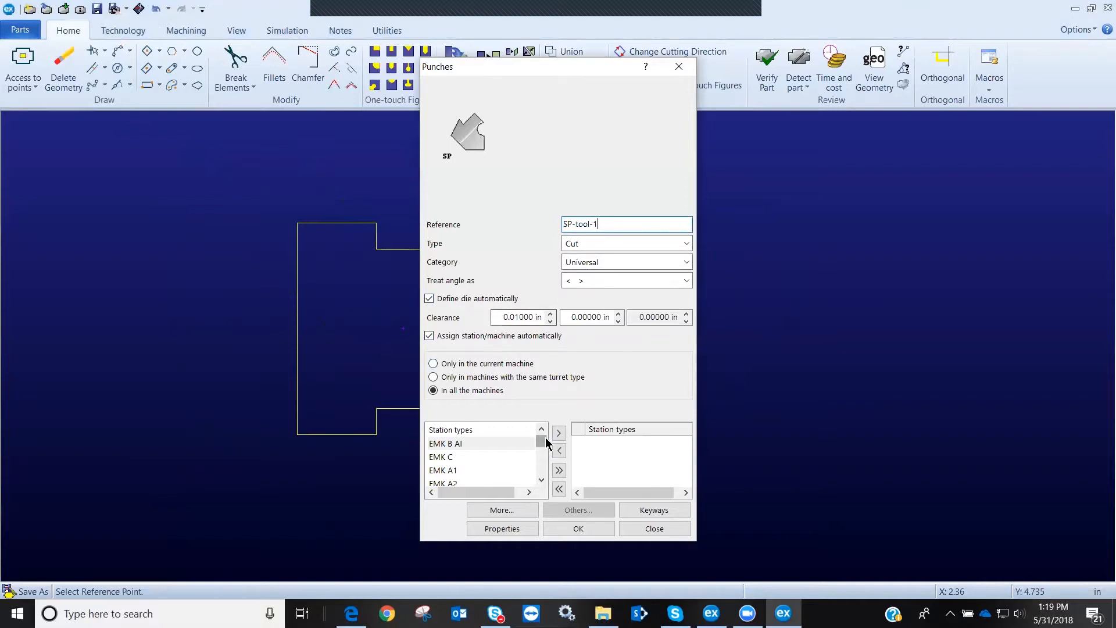
left_click_drag(541, 442, 542, 468)
left_click(461, 474)
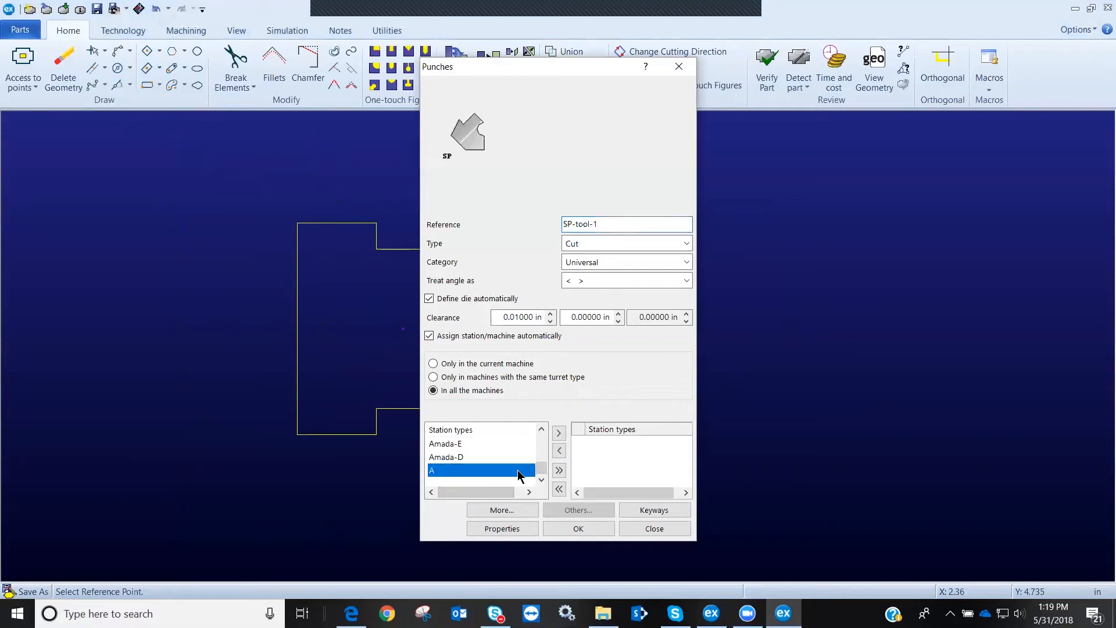
left_click(558, 433)
left_click(578, 529)
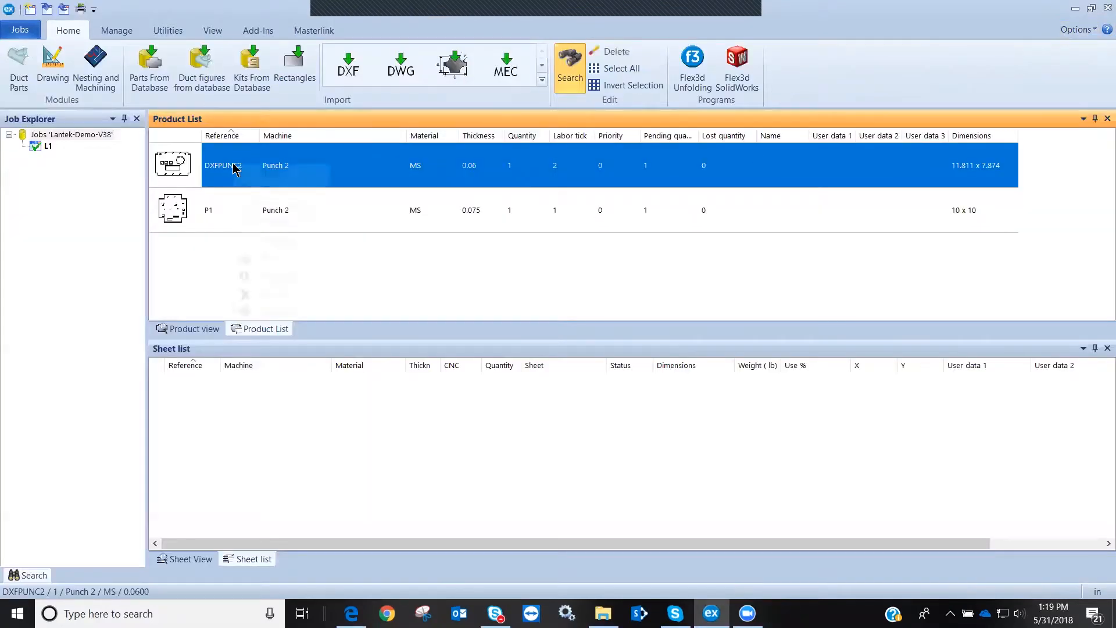
Reopen part DXFPUNC2 and machine it automatically with all punches
right_click(232, 165)
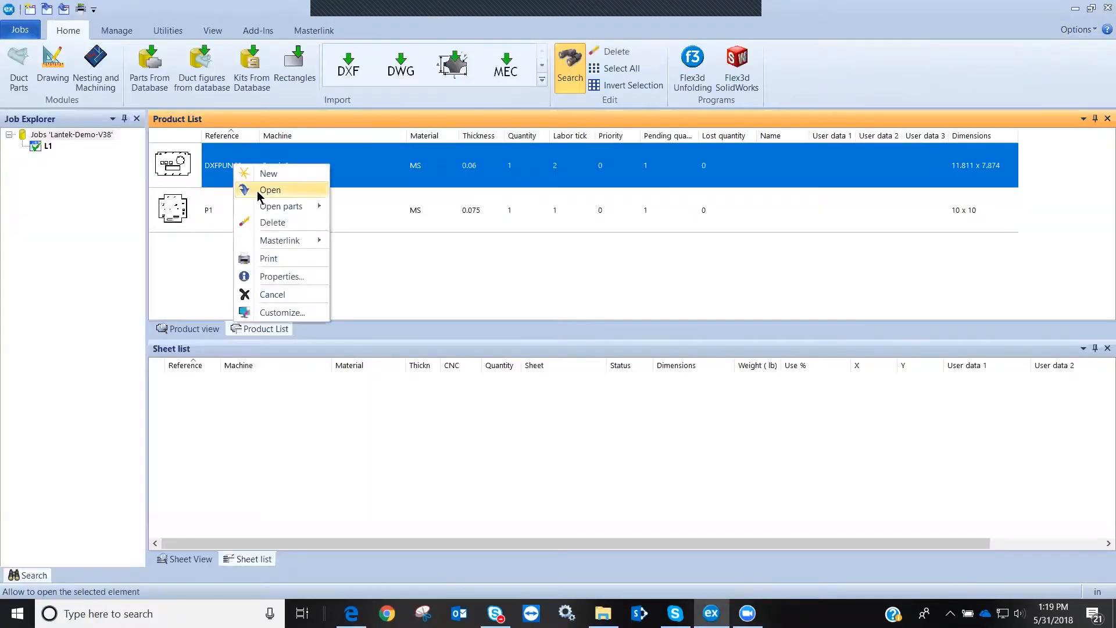
left_click(257, 191)
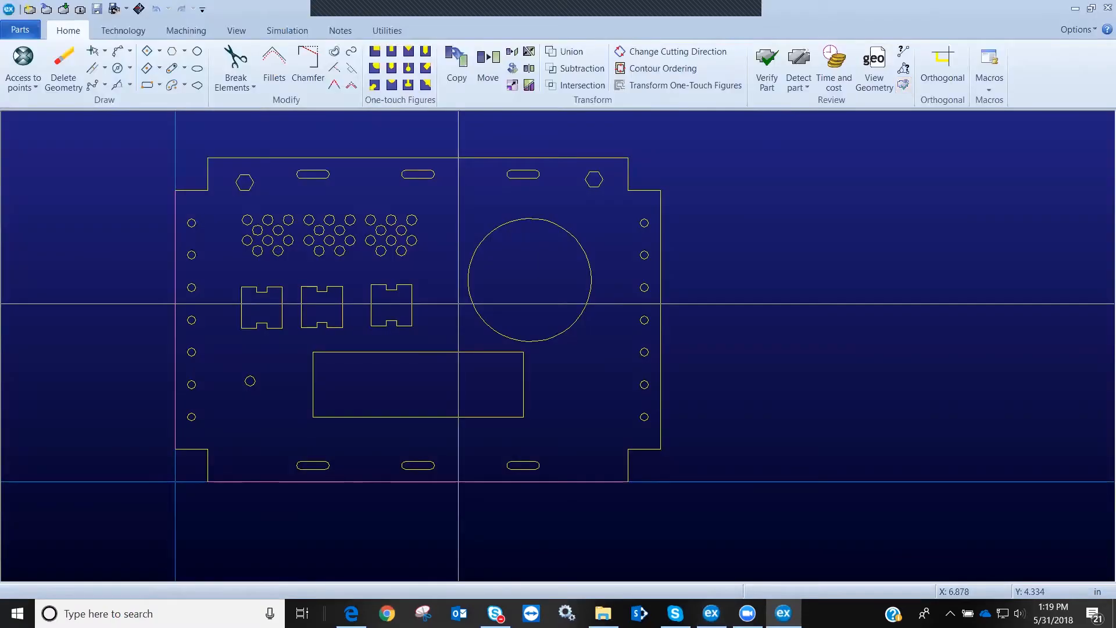
left_click(186, 31)
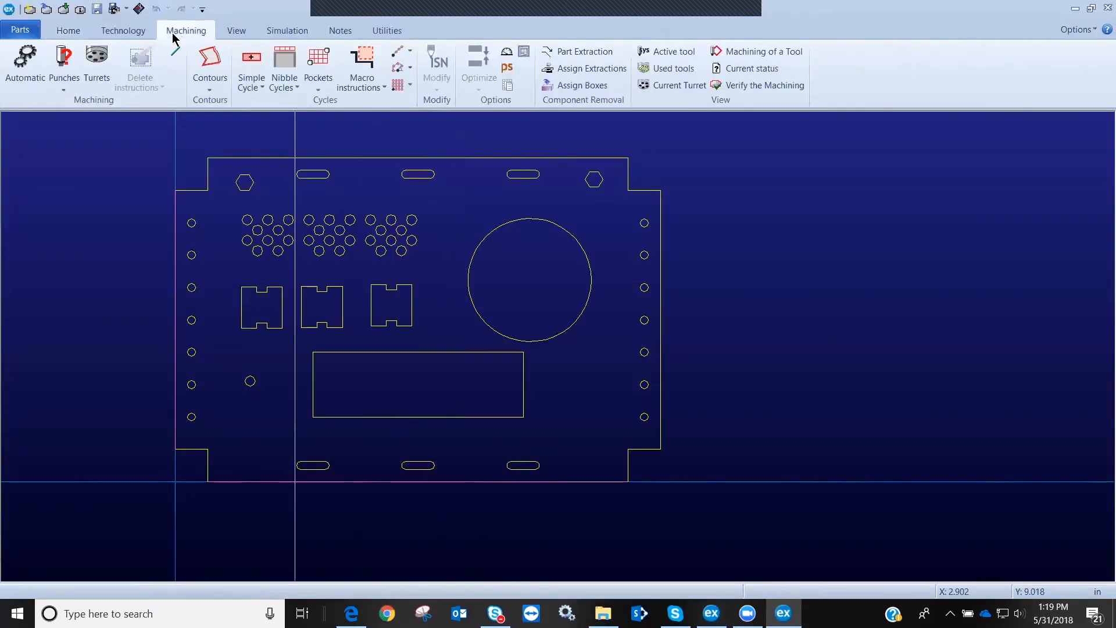
left_click(20, 63)
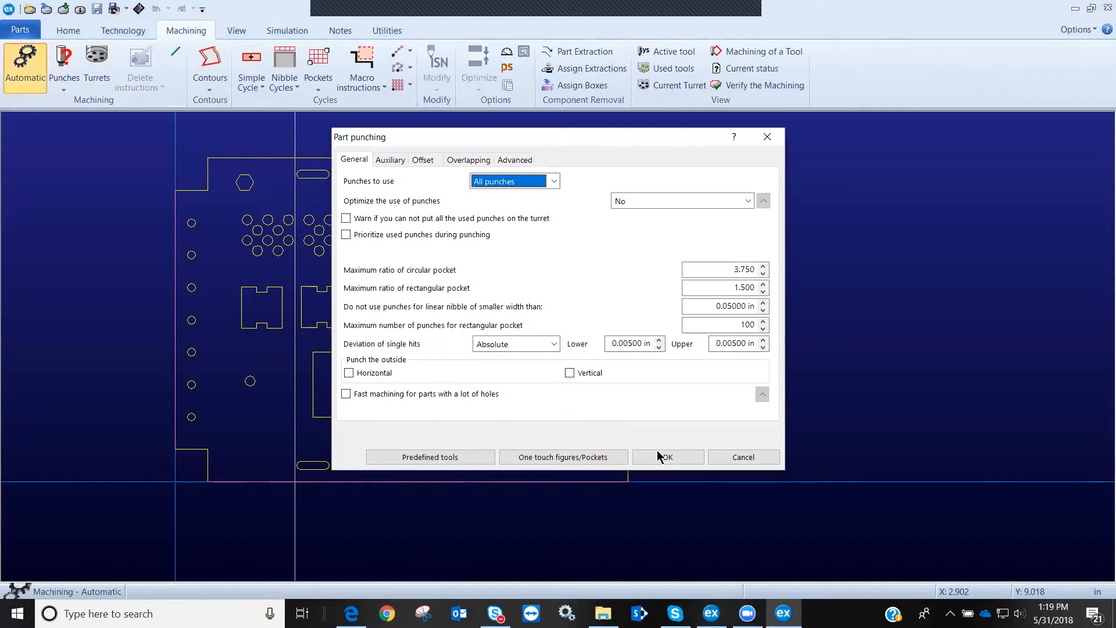
left_click(663, 457)
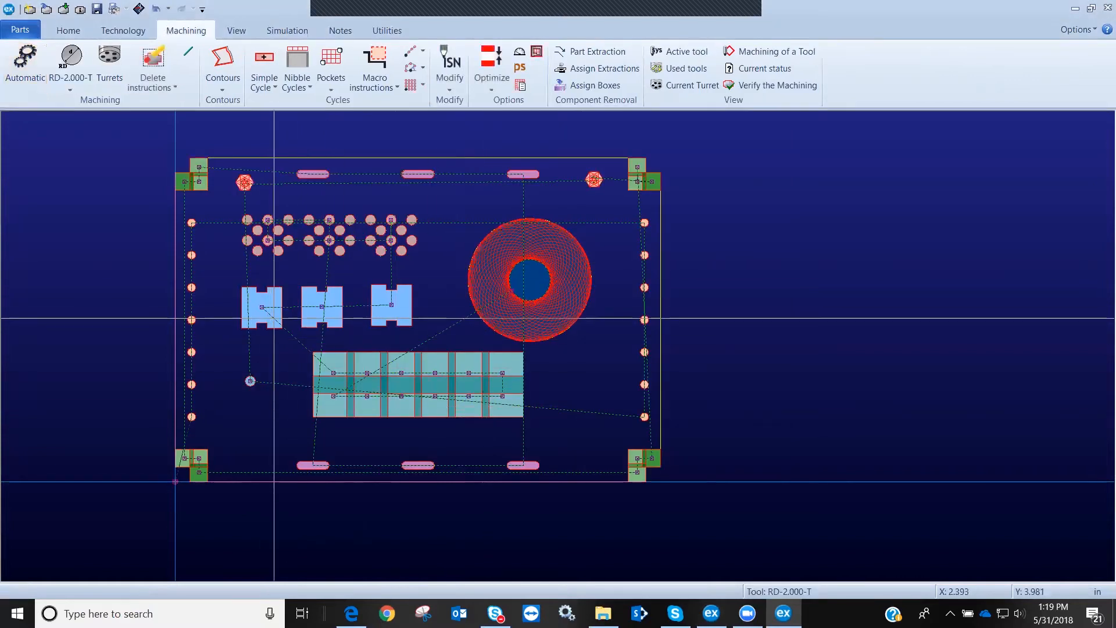
Examine how the three notched square cutouts are punched with the custom form tool
scroll(306, 302, "up", 8)
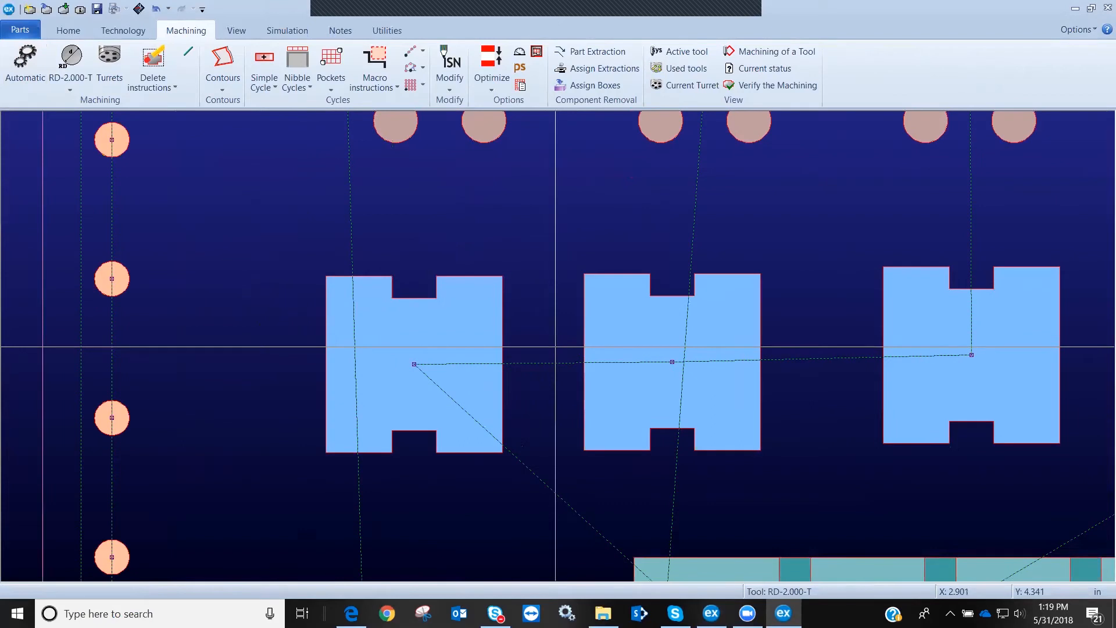
scroll(555, 347, "down", 4)
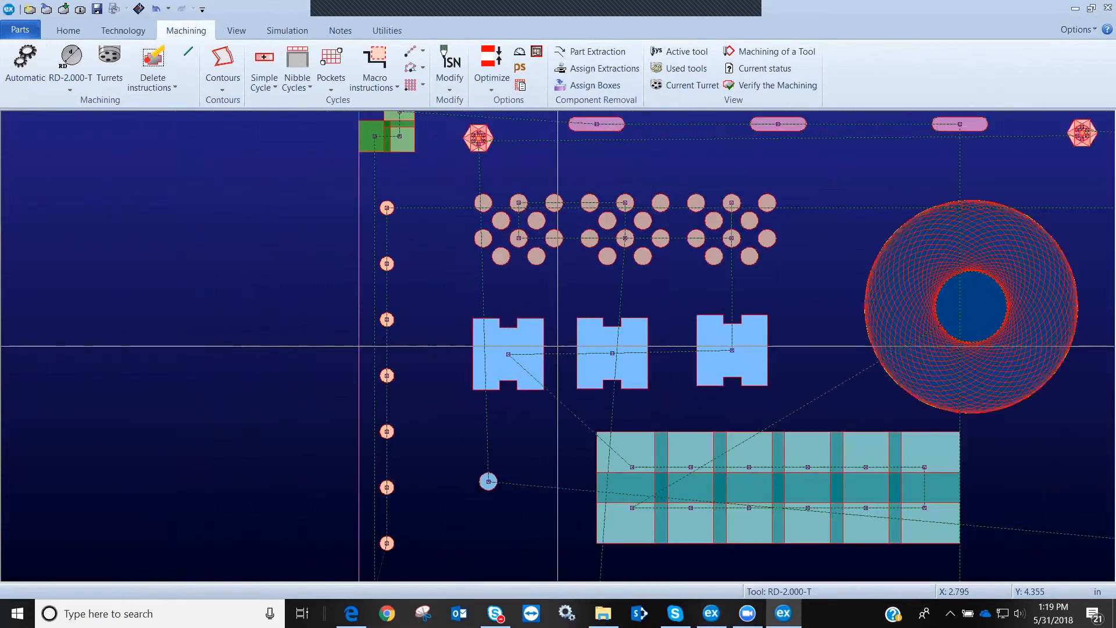
scroll(498, 280, "down", 1)
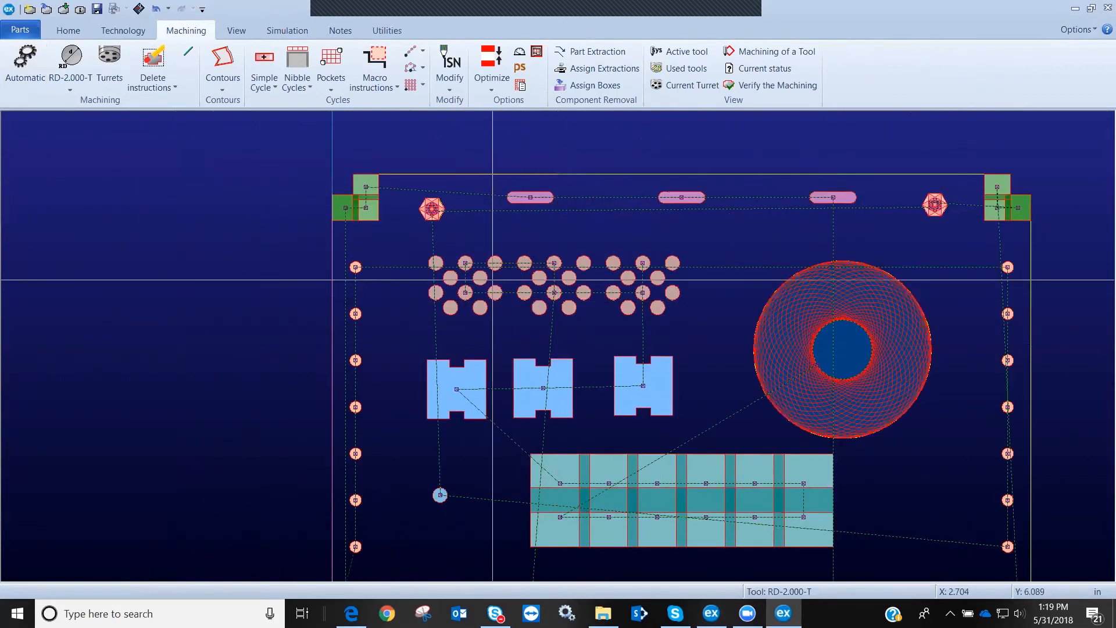
Examine how the punches in the round-hole clusters above the notched cutouts are grouped into single hits
scroll(473, 278, "up", 1)
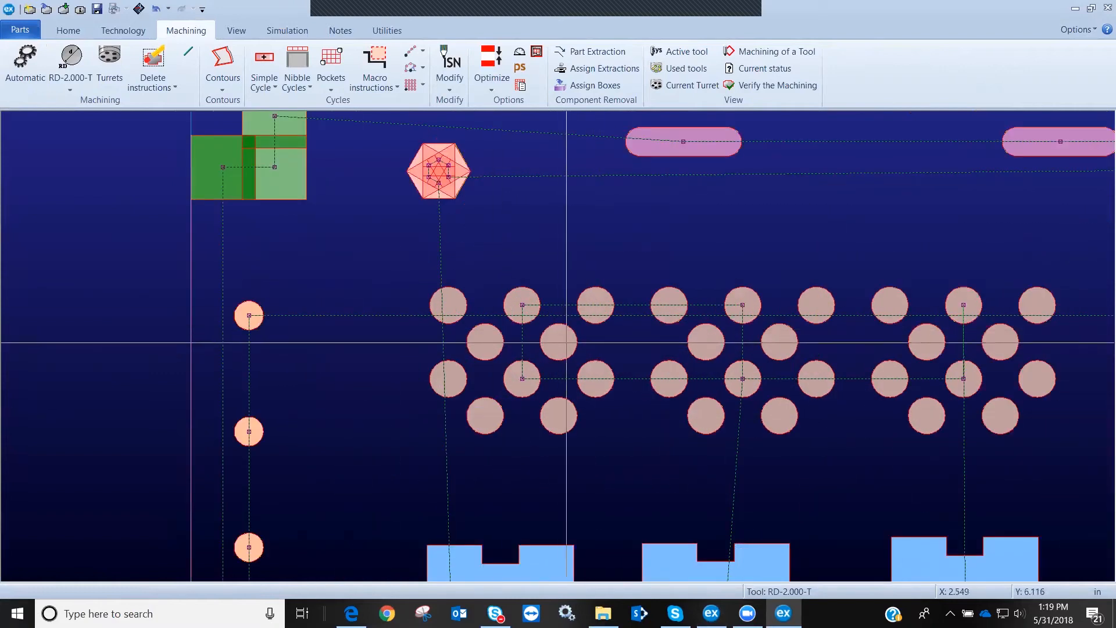
middle_click_drag(587, 375, 529, 369)
scroll(529, 369, "up", 1)
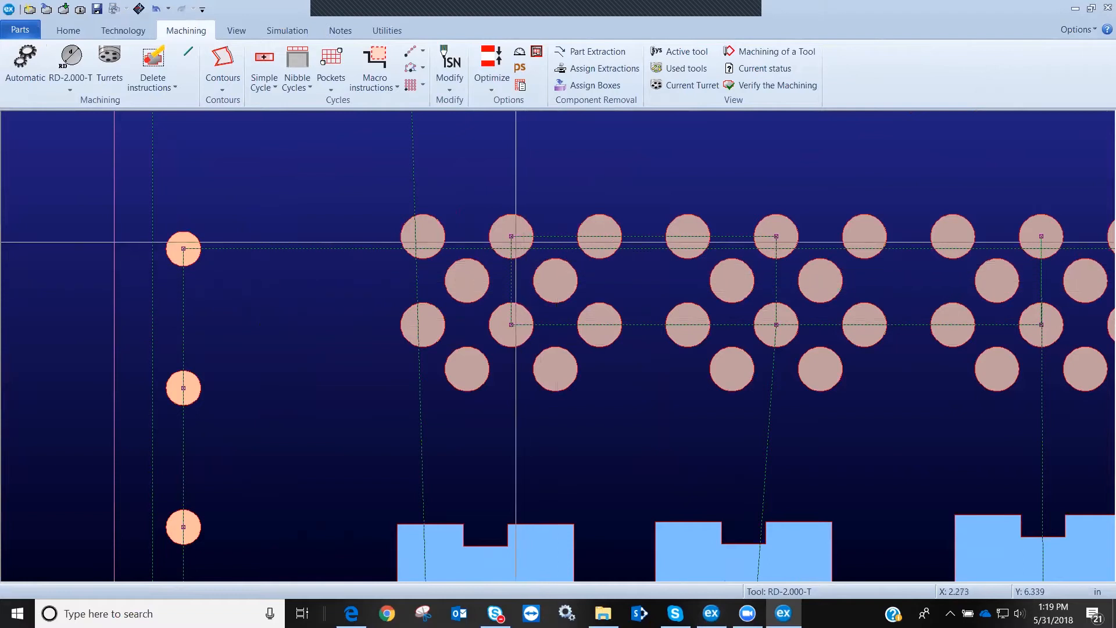
right_click(513, 260)
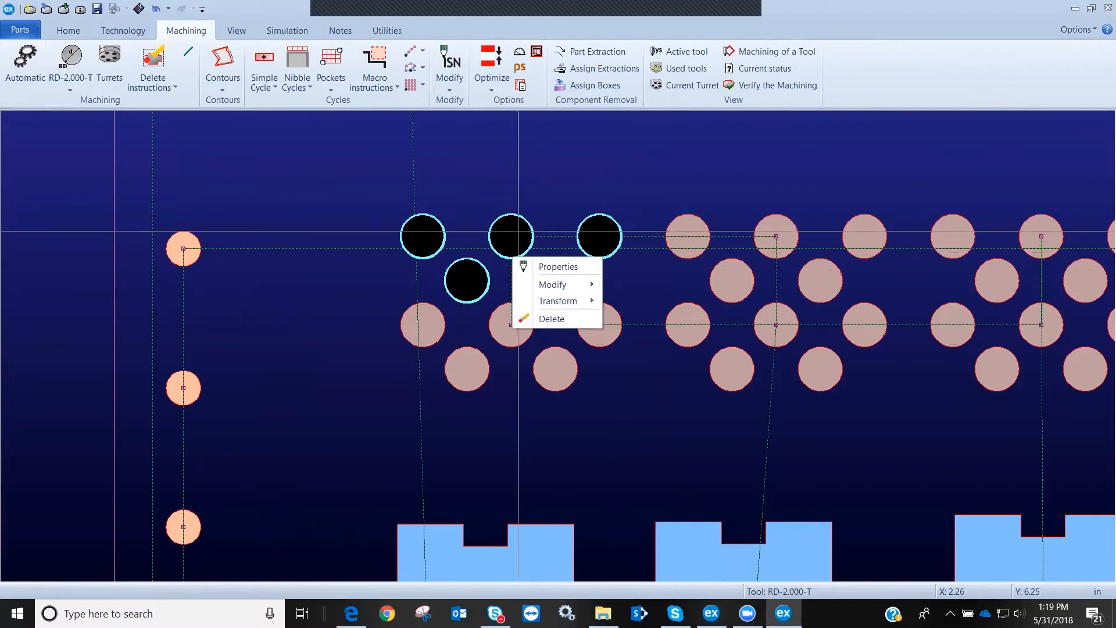
key("Escape")
scroll(585, 433, "down", 4)
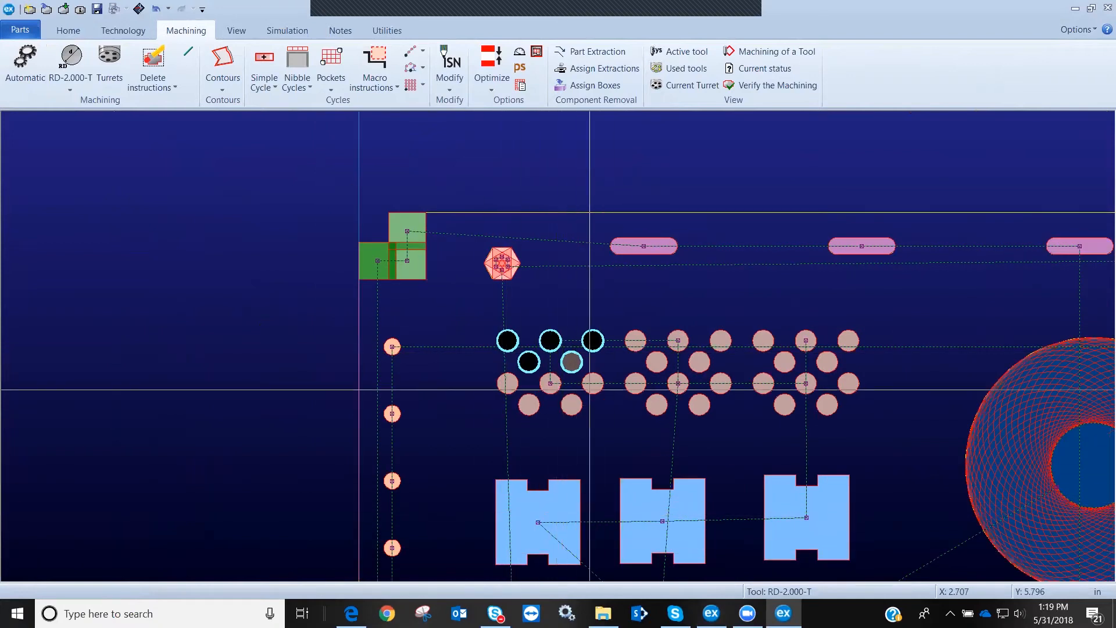
scroll(589, 365, "up", 4)
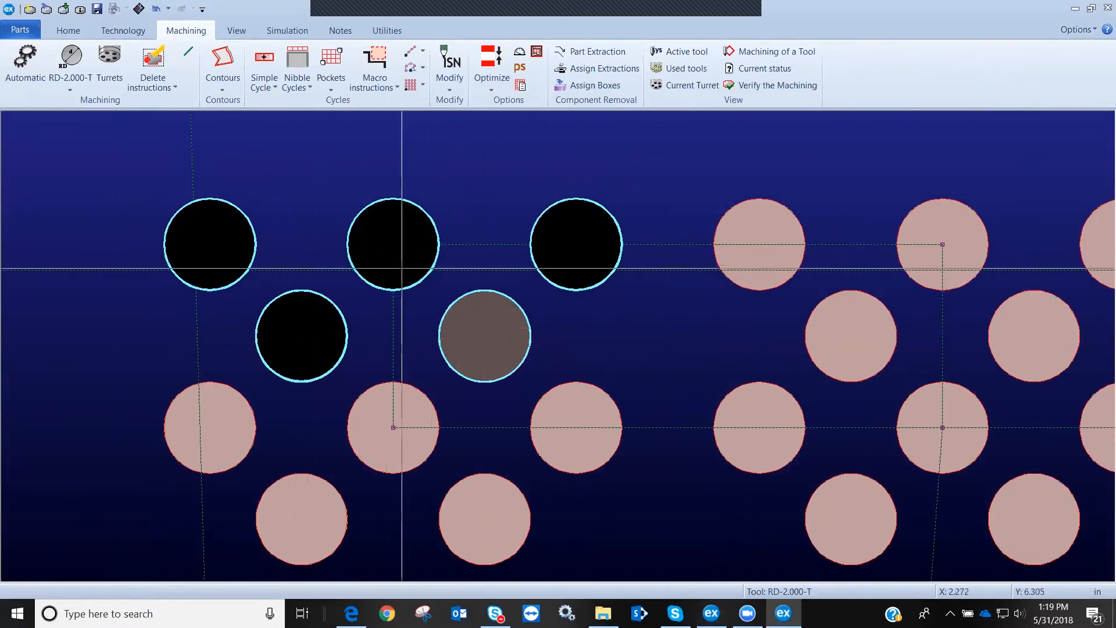
scroll(427, 314, "right", 3)
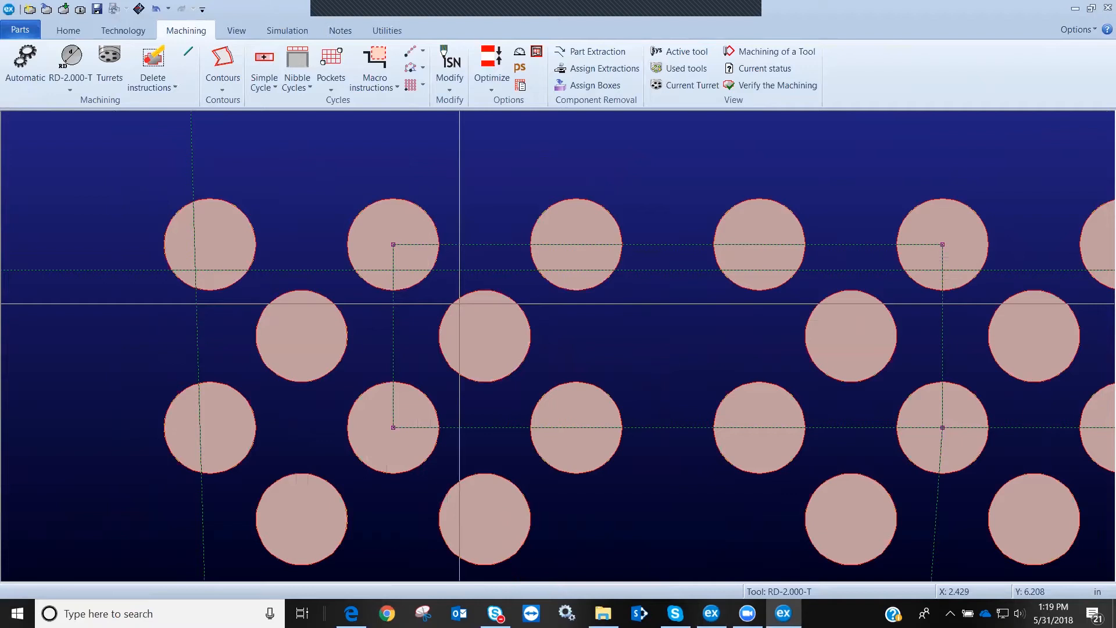
scroll(456, 305, "down", 2)
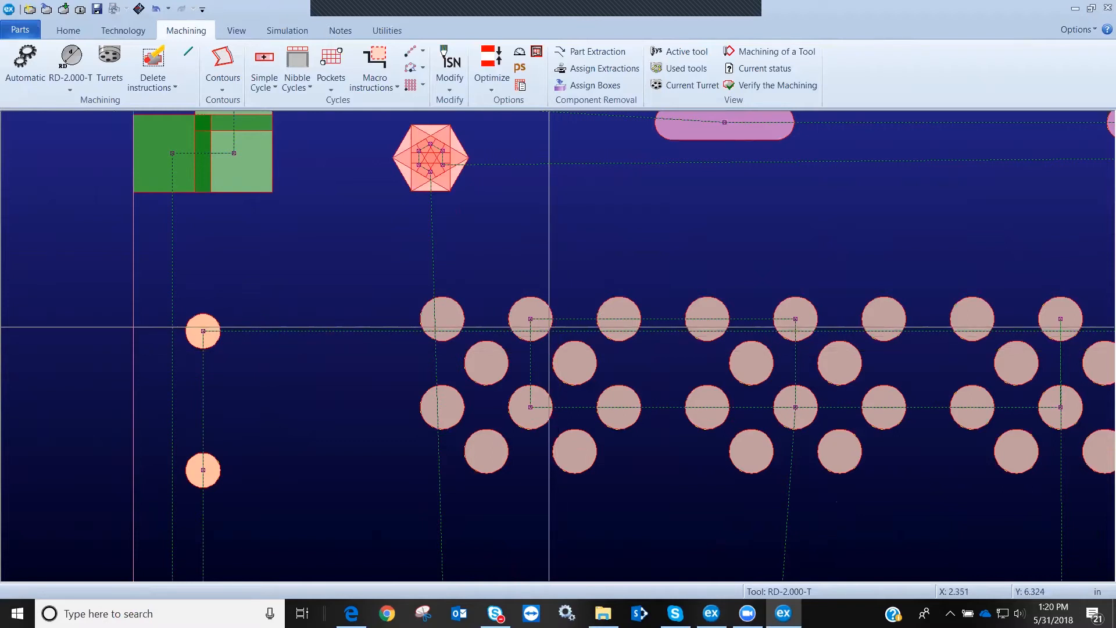
right_click(550, 327)
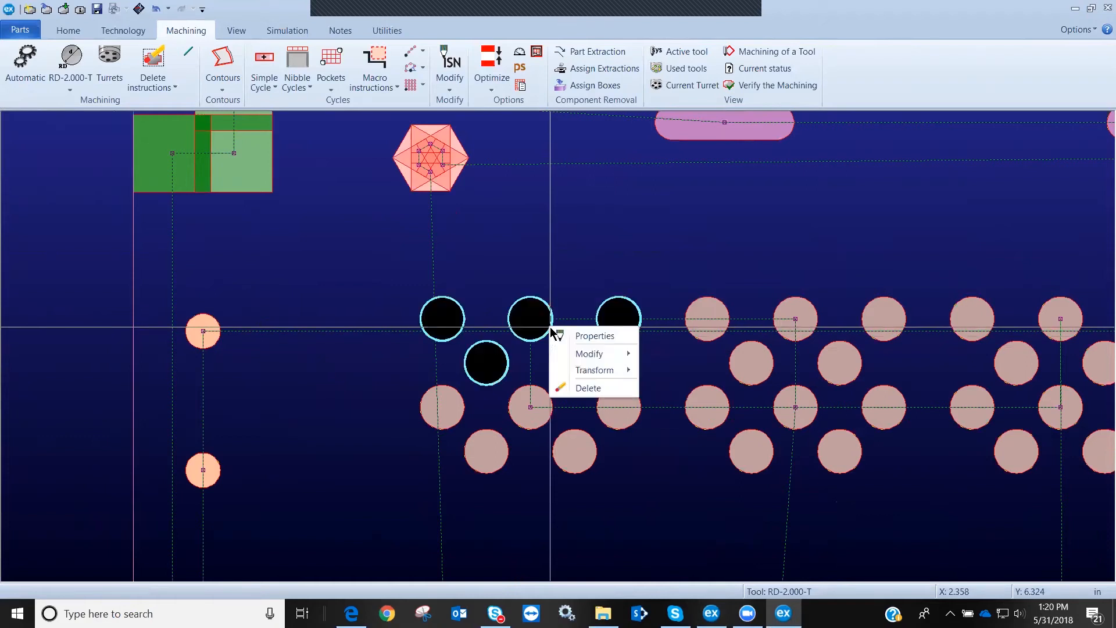
left_click(545, 364)
right_click(543, 424)
left_click(541, 423)
scroll(533, 313, "down", 3)
key("Escape")
Examine the punching of the whole part, including the large circle and the rectangular cutout
scroll(581, 375, "down", 4)
scroll(553, 337, "up", 3)
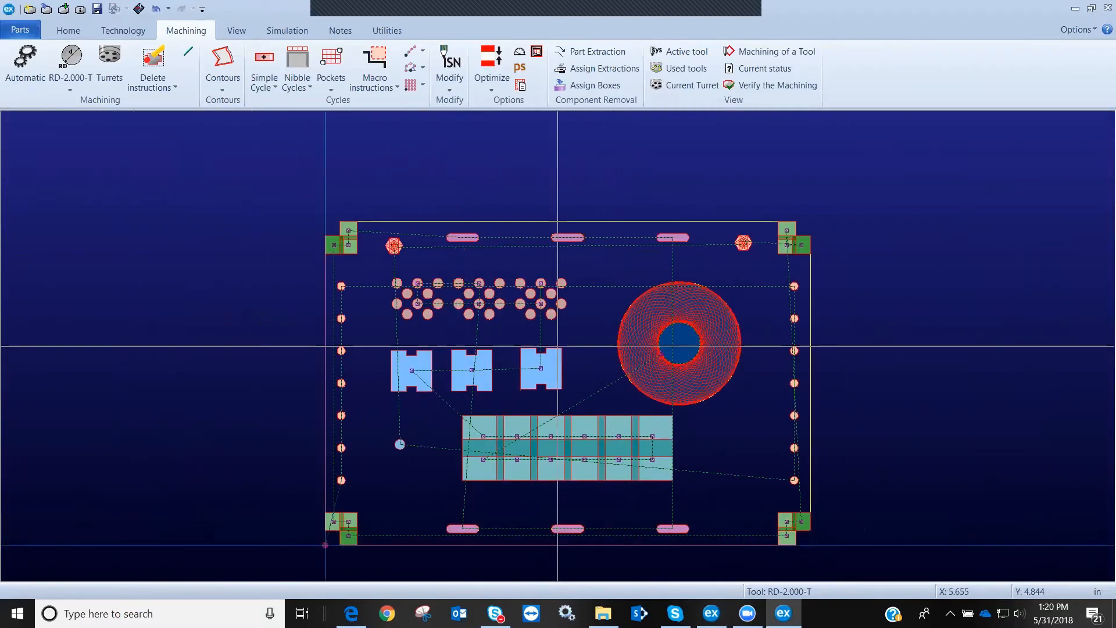
scroll(383, 255, "up", 3)
scroll(391, 344, "down", 5)
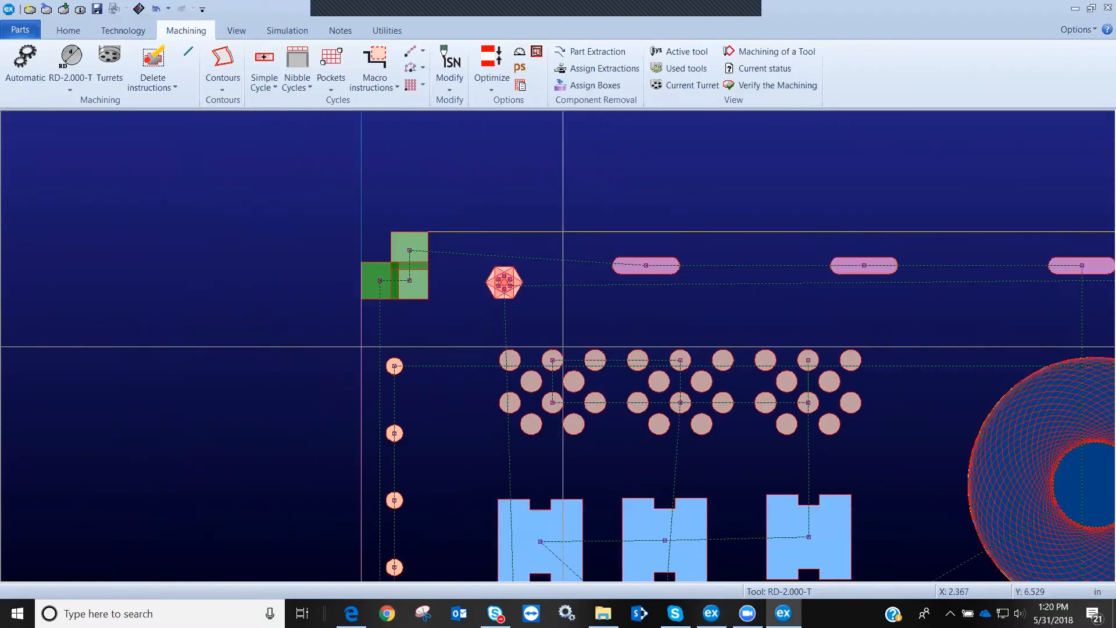
scroll(558, 348, "up", 3)
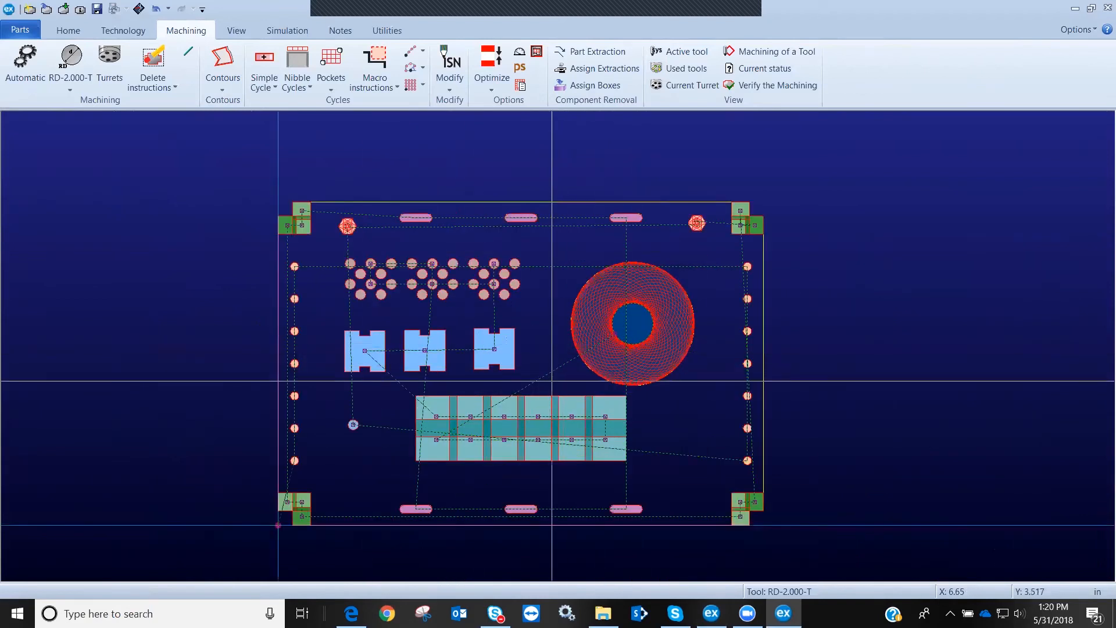
scroll(638, 320, "up", 3)
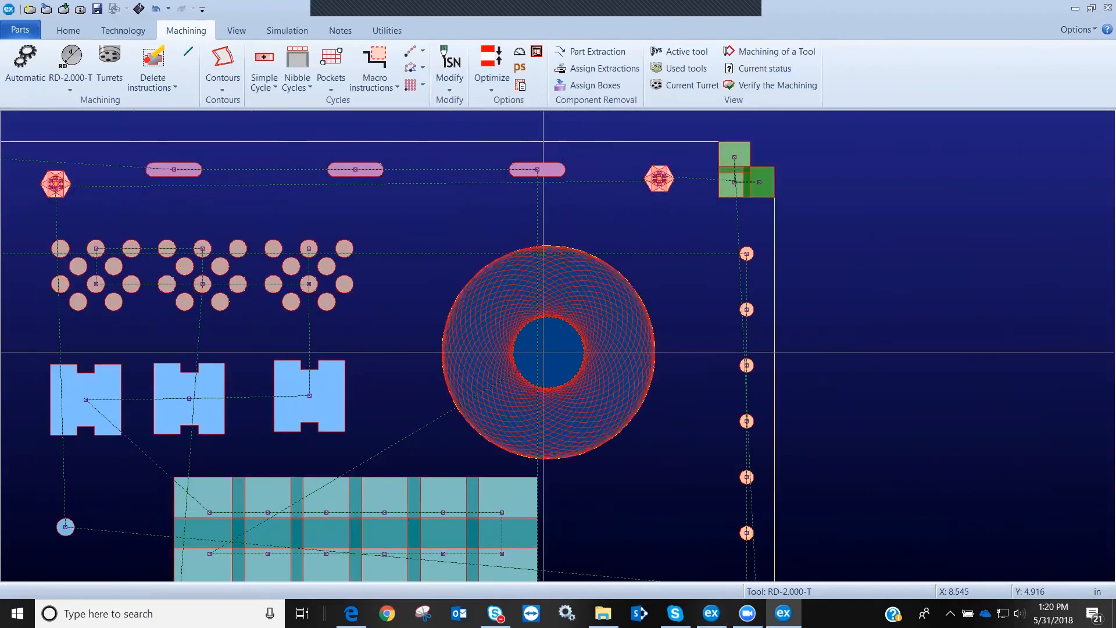
scroll(558, 346, "down", 3)
scroll(462, 343, "up", 2)
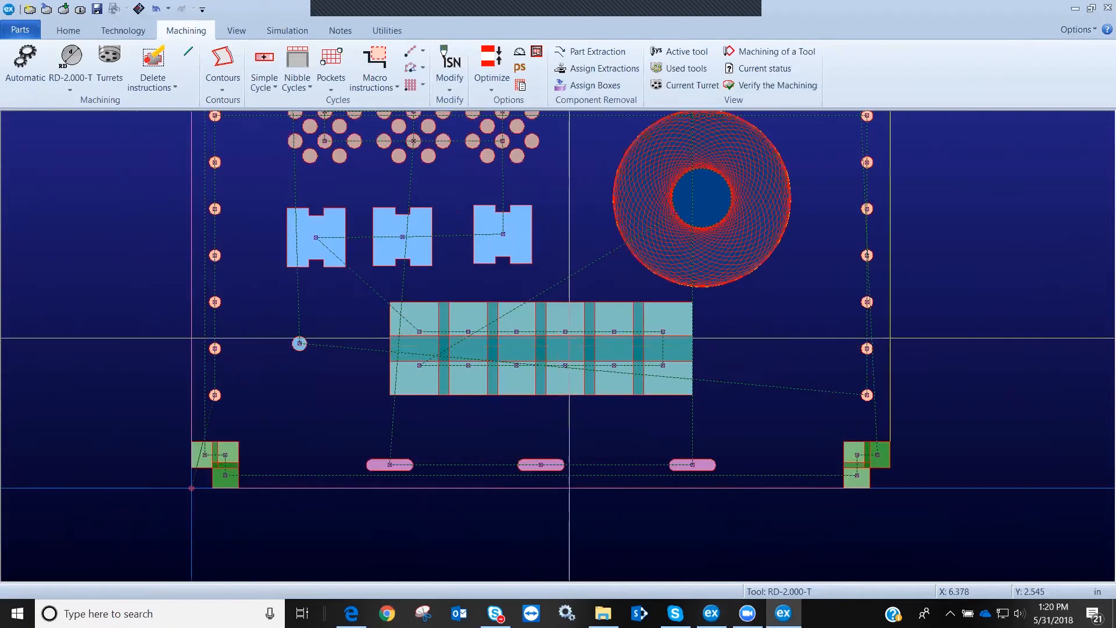
Delete all machining instructions from the part
scroll(569, 349, "down", 3)
scroll(569, 349, "up", 1)
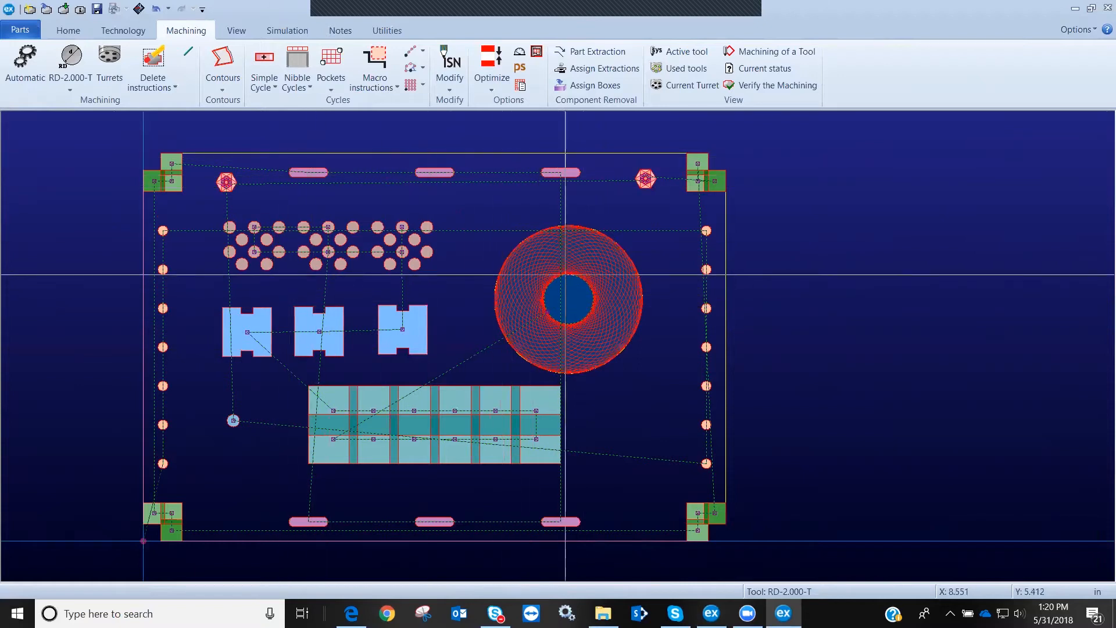
left_click(150, 89)
left_click(175, 166)
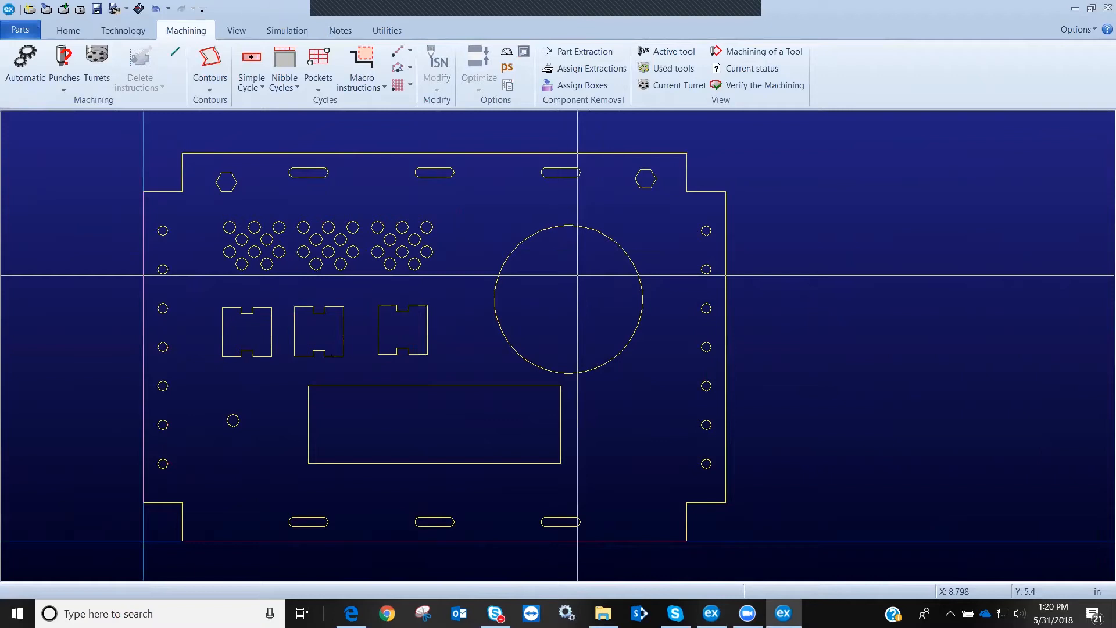
Pocket the inside of the large circle with the square-grid circular pocket macro, using punch SQ-0.275-T with zero offset and overlap
left_click(367, 65)
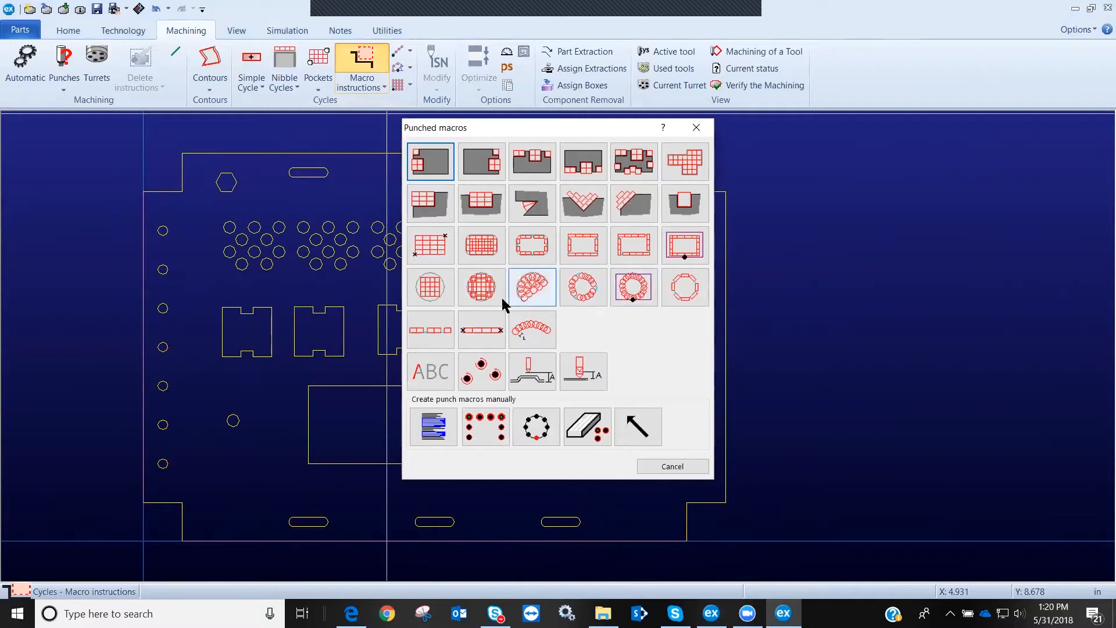
left_click(439, 289)
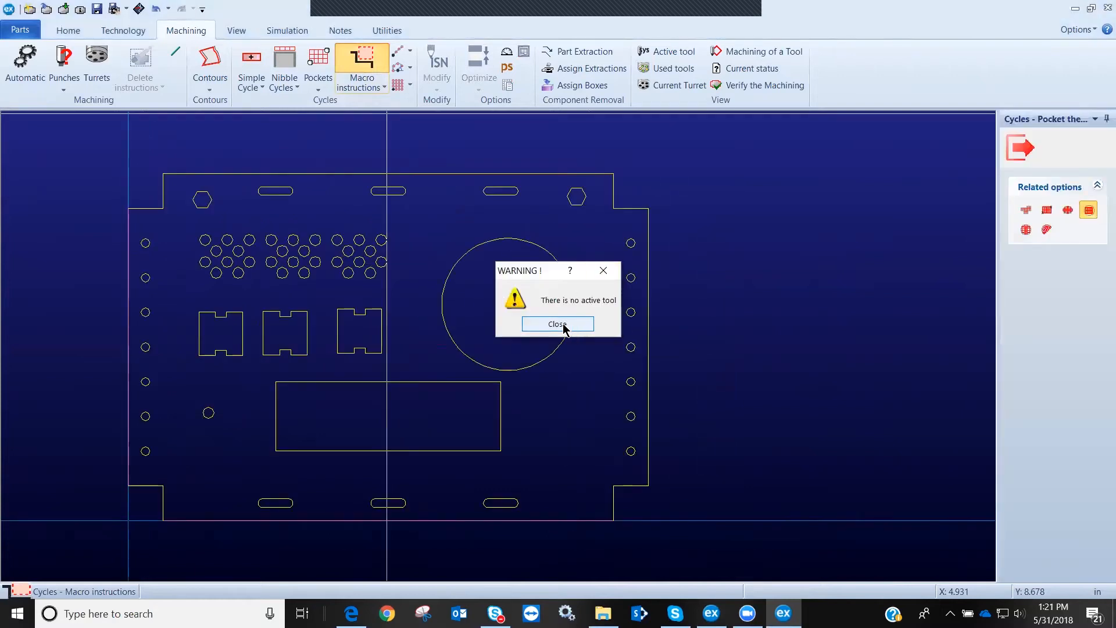
left_click(558, 325)
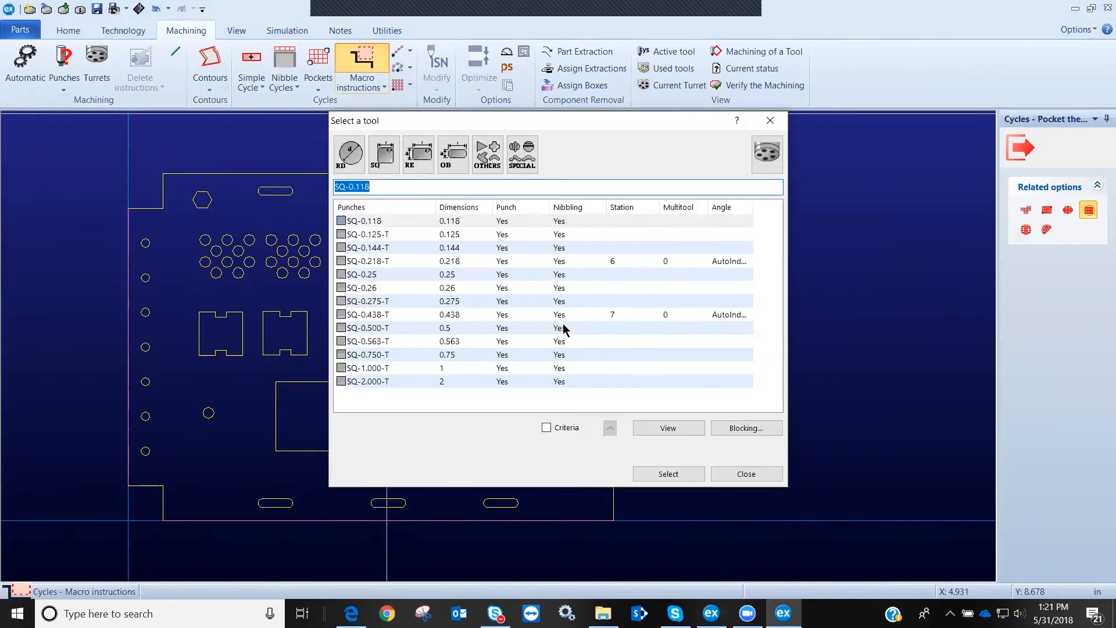
left_click(386, 168)
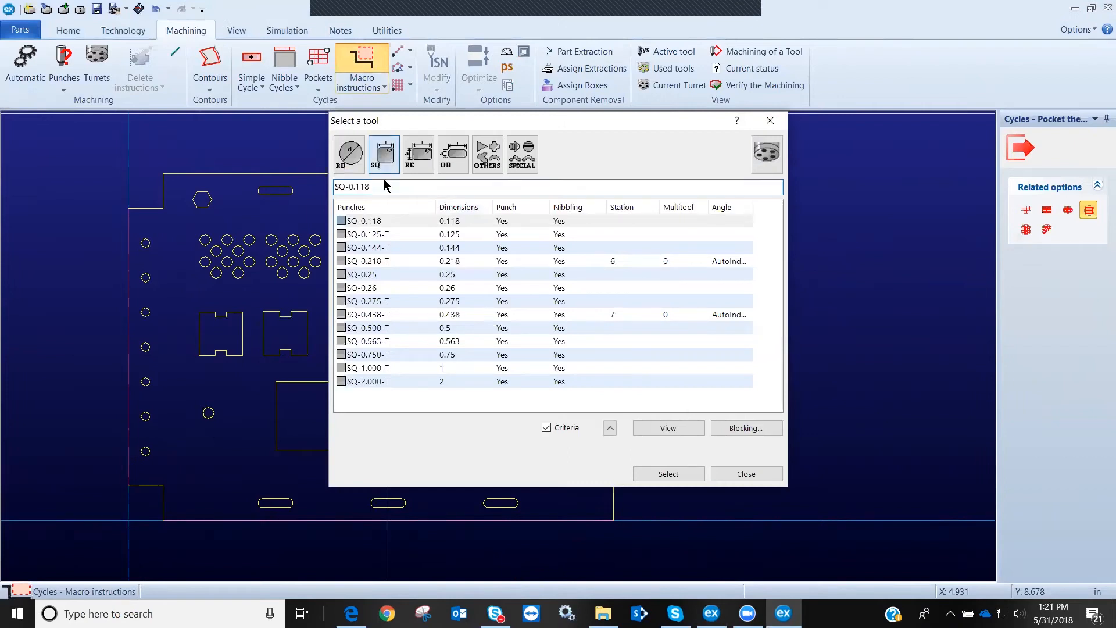
left_click(369, 301)
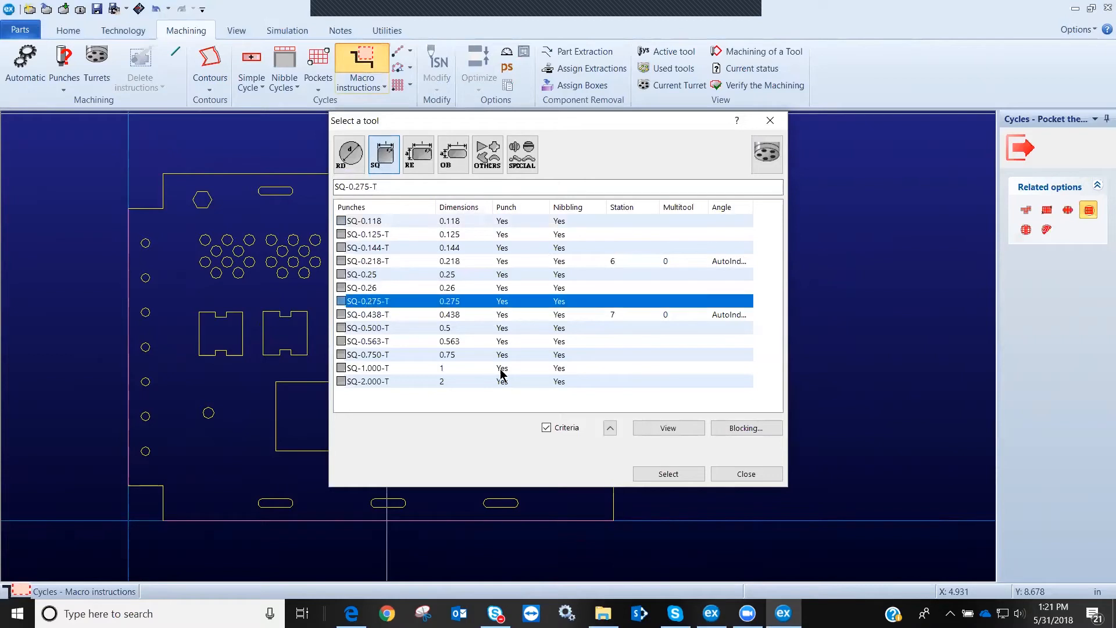
left_click(656, 476)
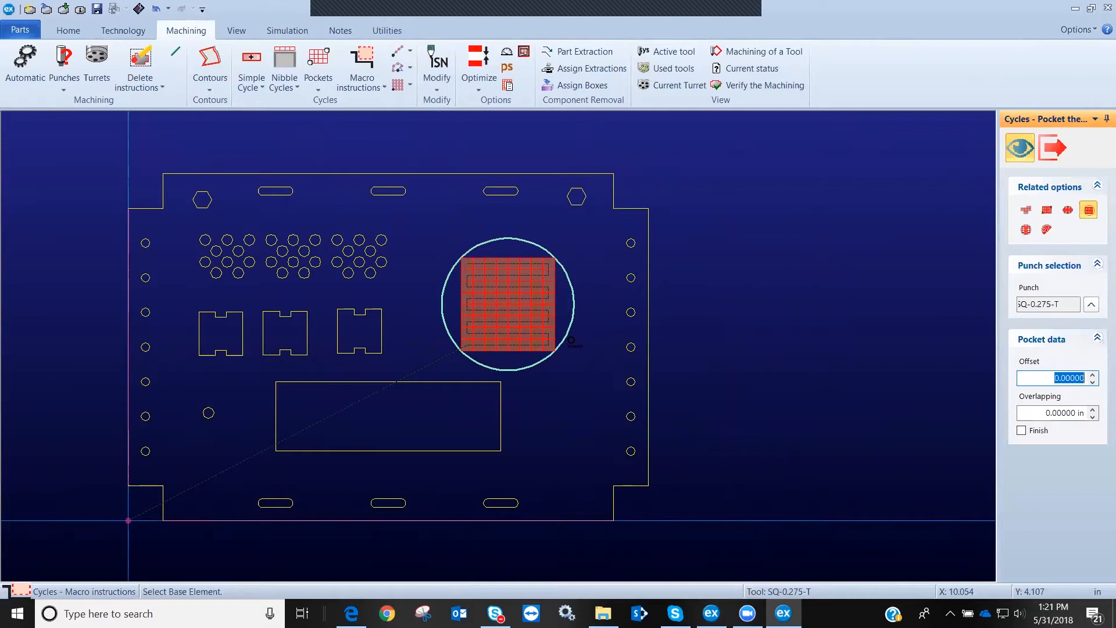
left_click(569, 337)
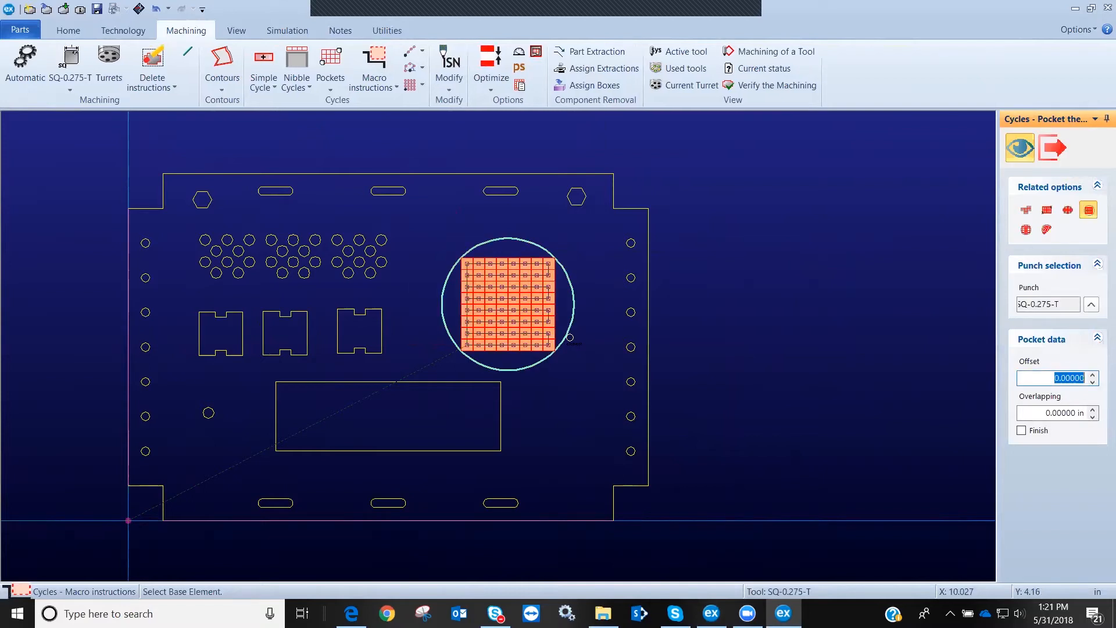
scroll(521, 314, "up", 2)
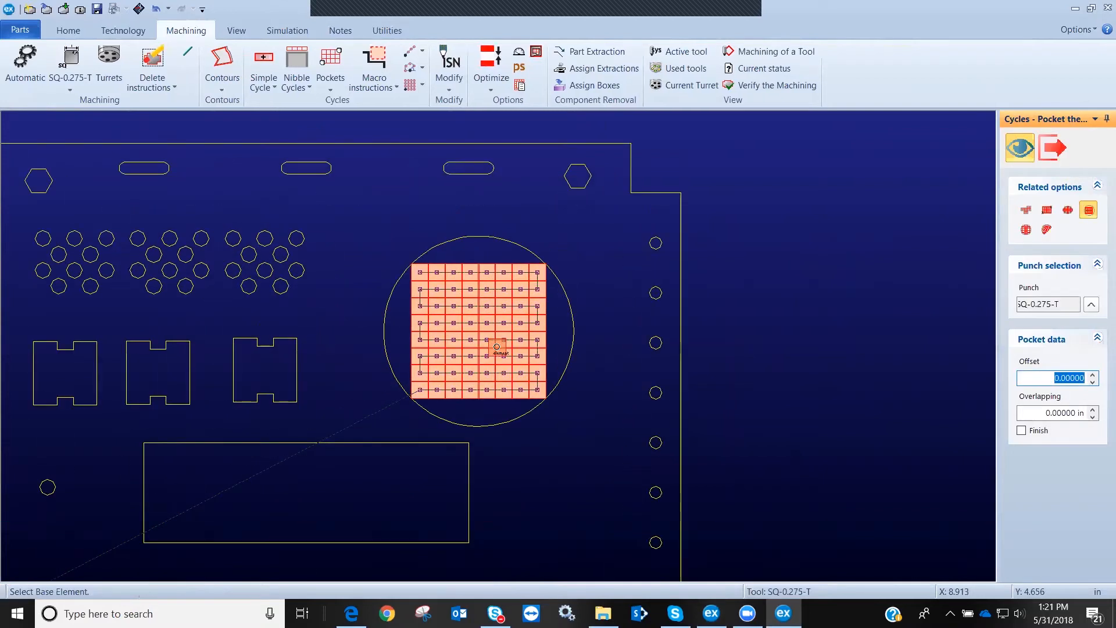
scroll(497, 348, "down", 2)
key("Escape")
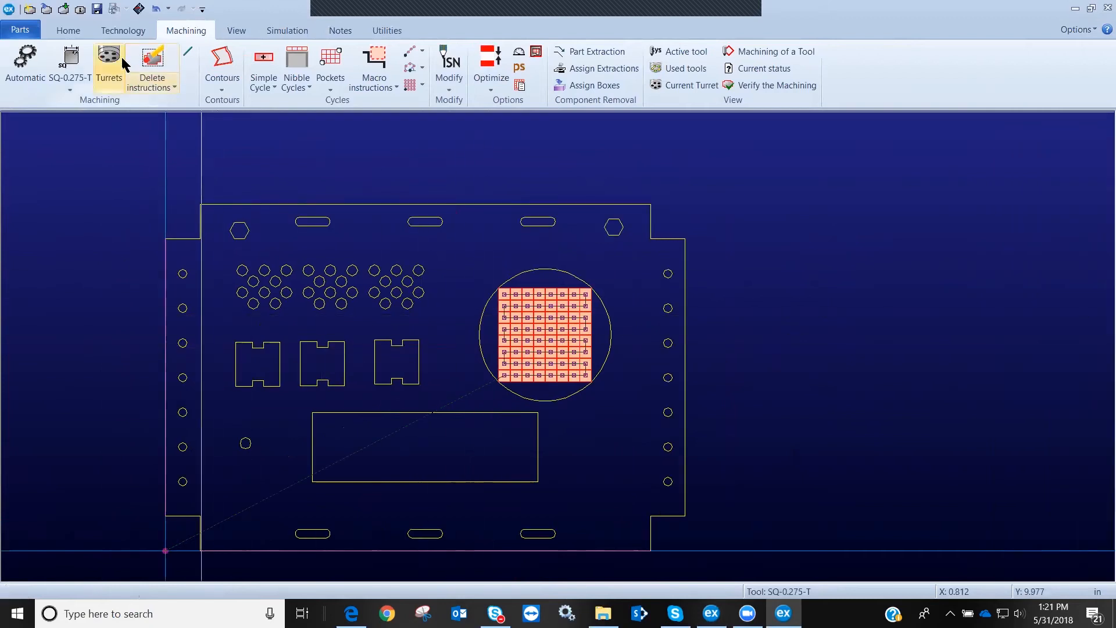
Nibble along the inside of the large circle's contour by geometry, using the round punch RD-0.625-T
left_click(74, 71)
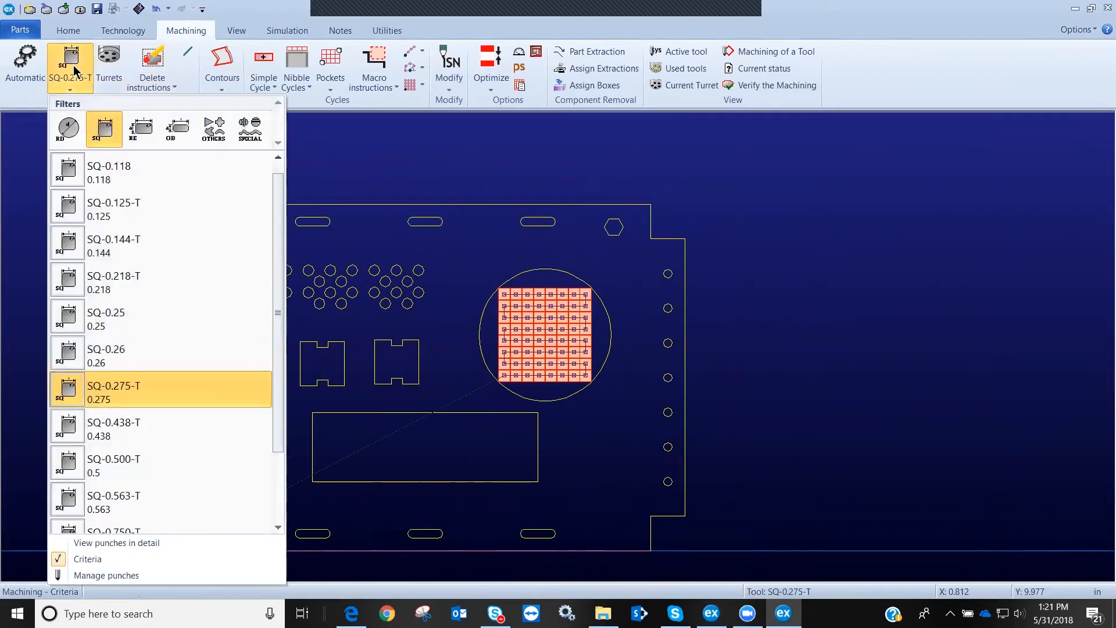
left_click(68, 129)
scroll(143, 348, "down", 10)
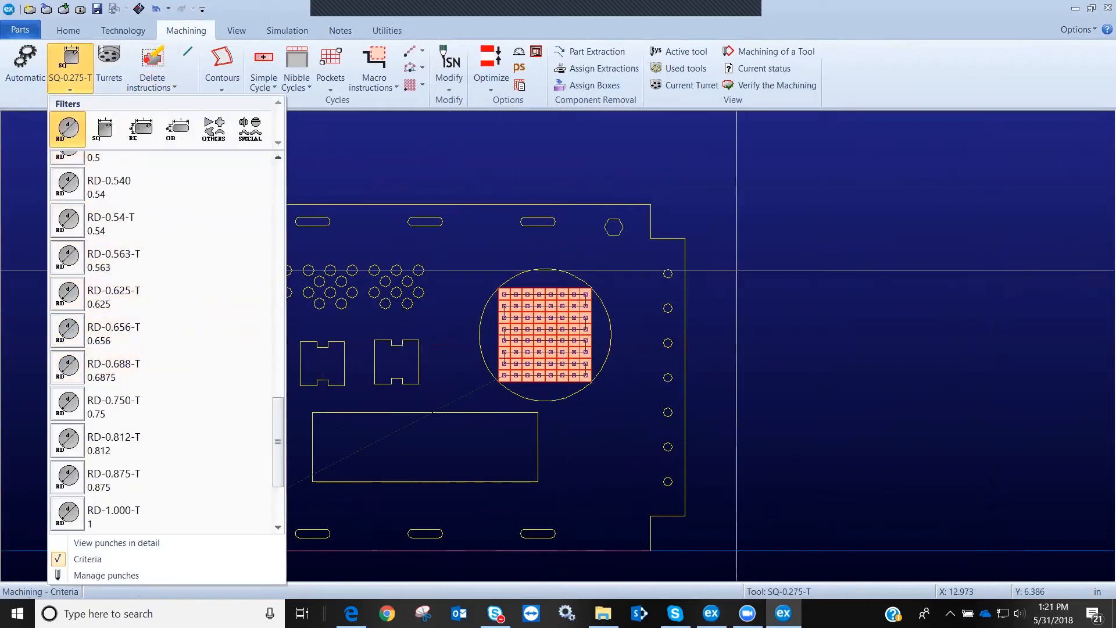
left_click(84, 298)
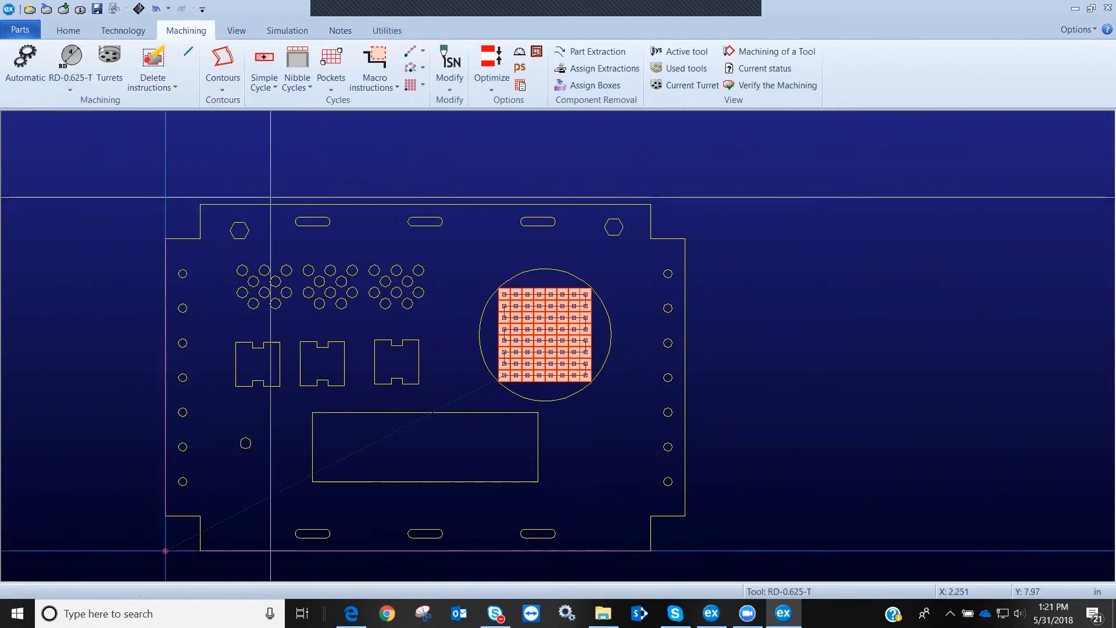
left_click(298, 82)
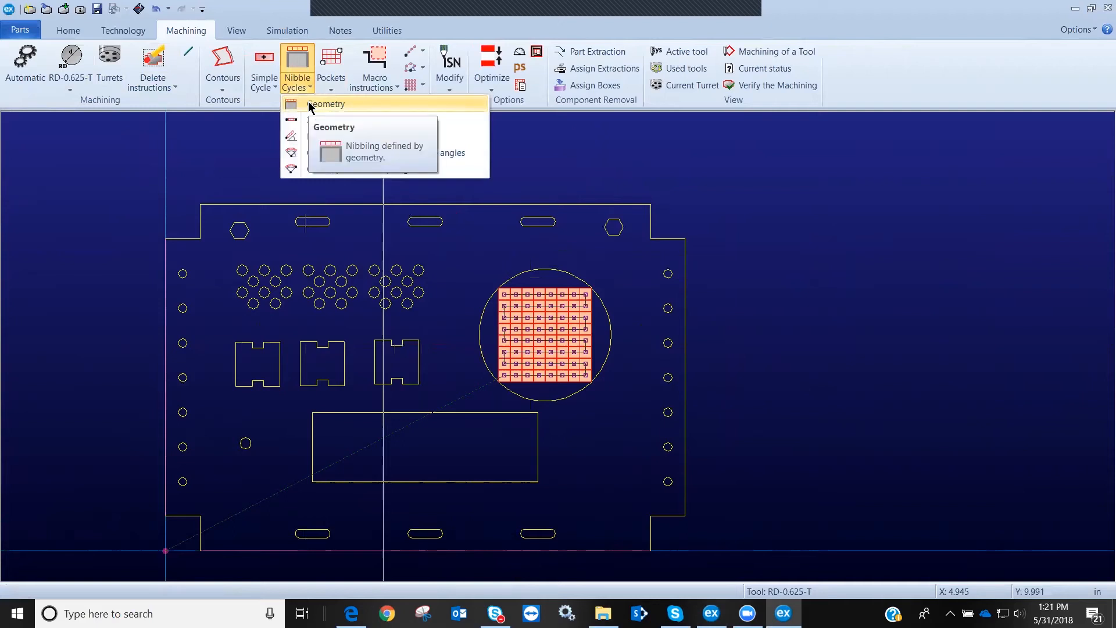
left_click(310, 104)
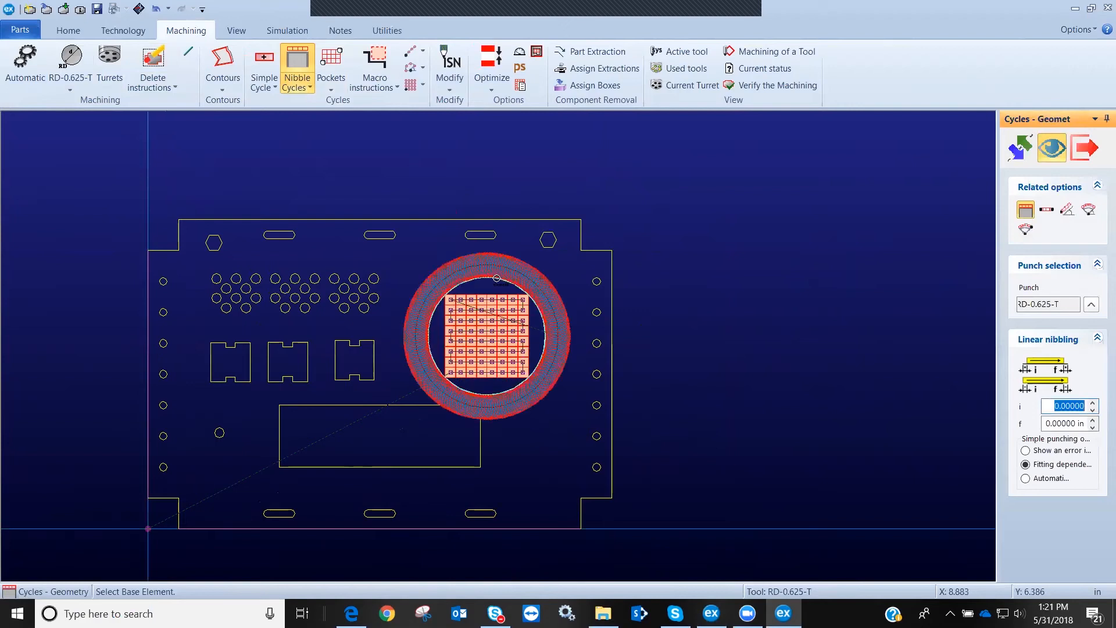
left_click(536, 353)
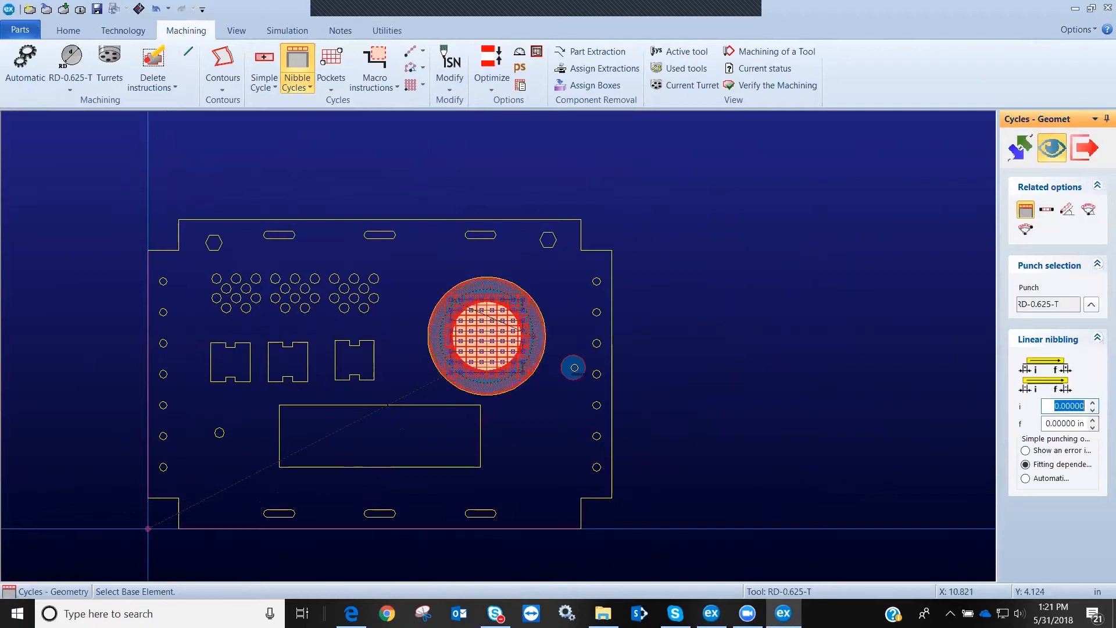
scroll(523, 355, "up", 5)
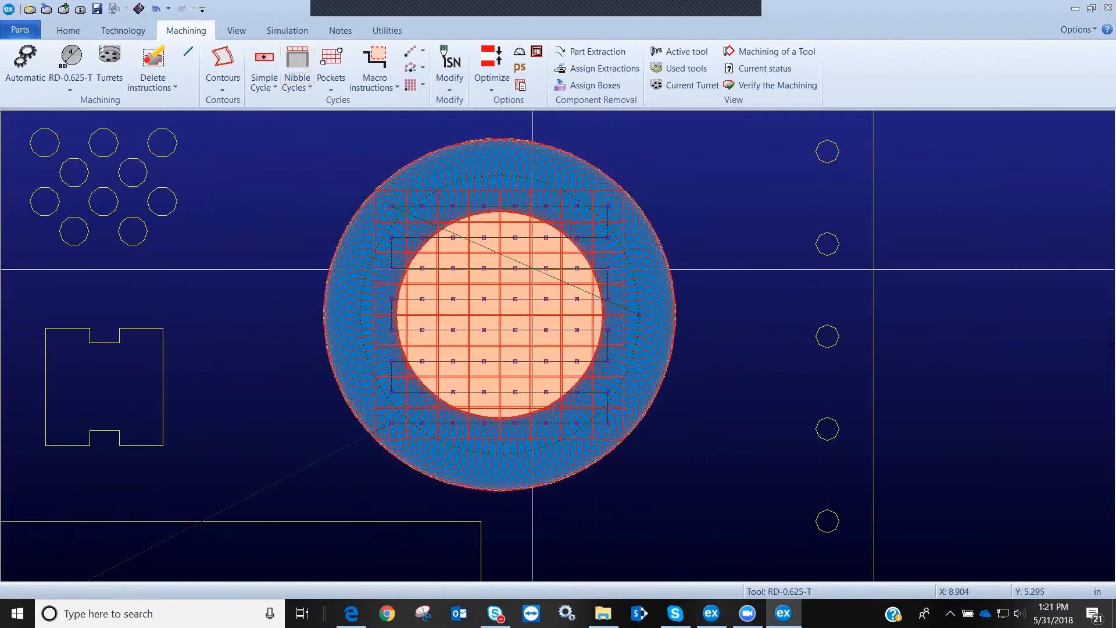
scroll(560, 345, "down", 3)
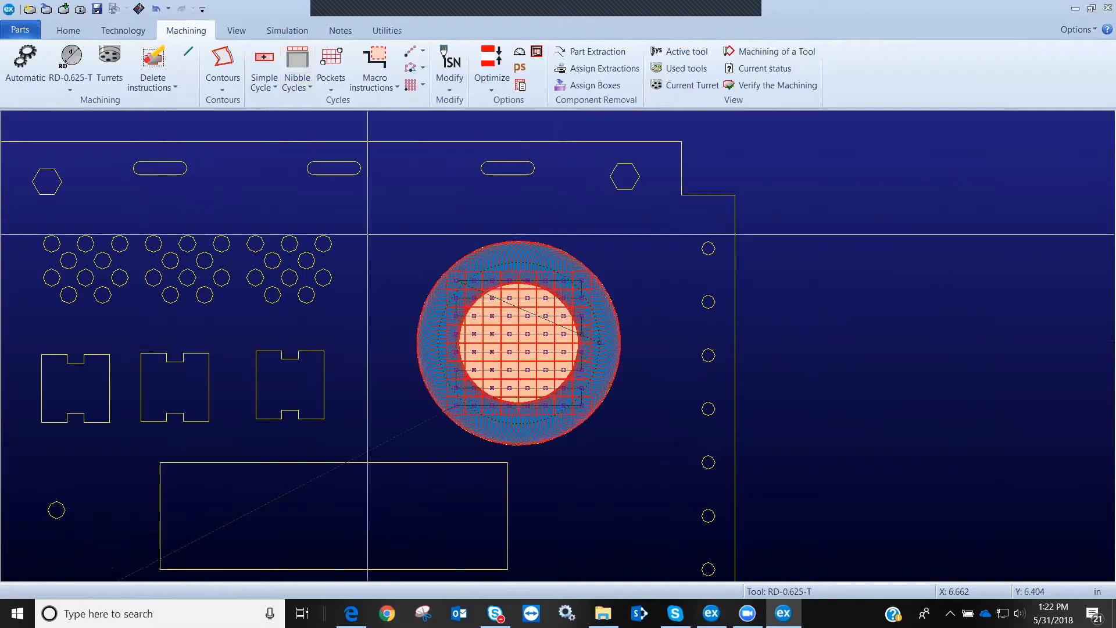
Fix the punch order manually, with SQ-0.275-T as the previous tool and RD-0.625-T as the next tool
left_click(122, 31)
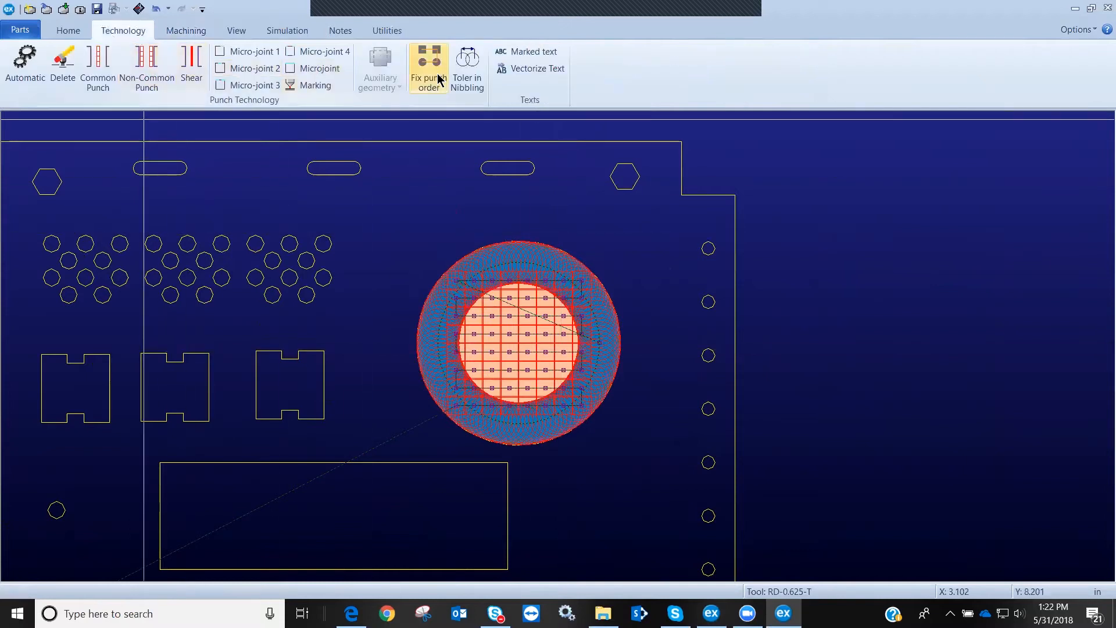
left_click(435, 78)
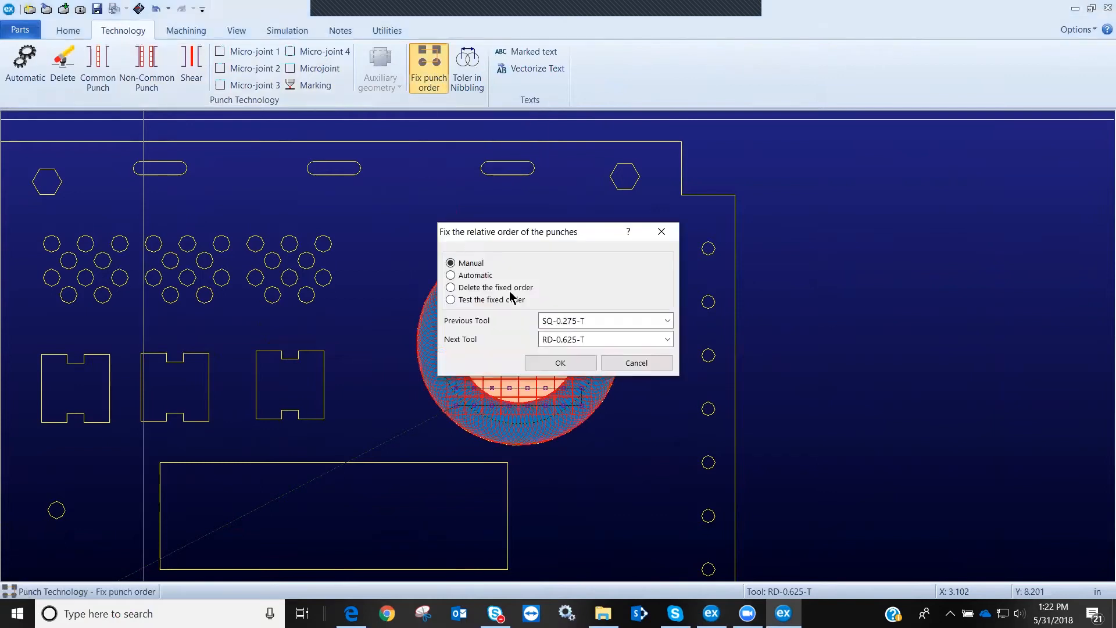
left_click(667, 321)
left_click(667, 322)
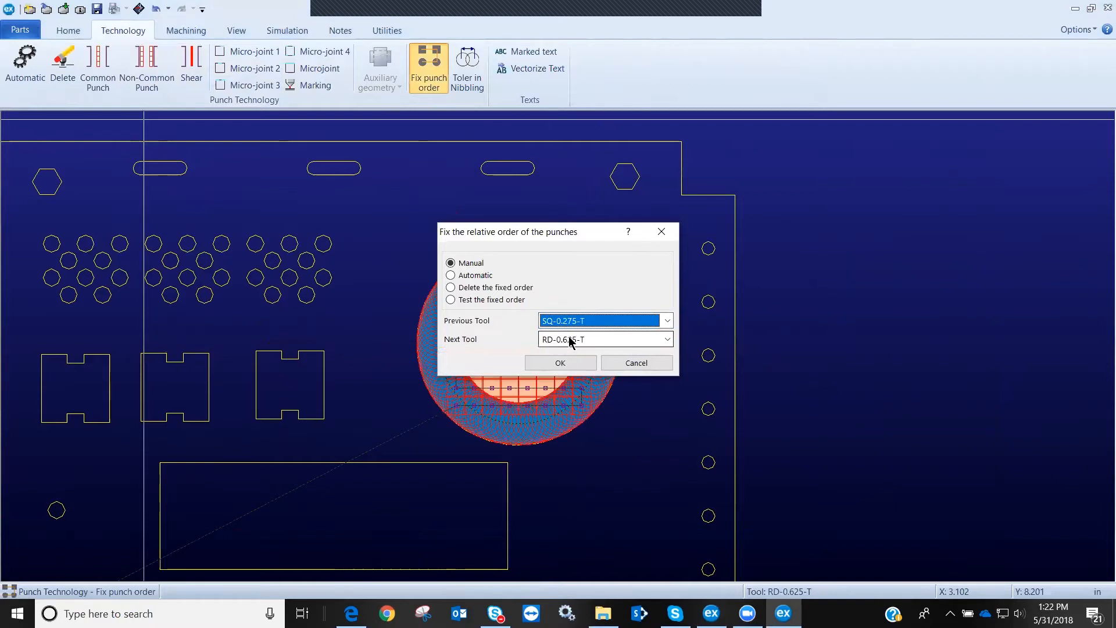
left_click(561, 363)
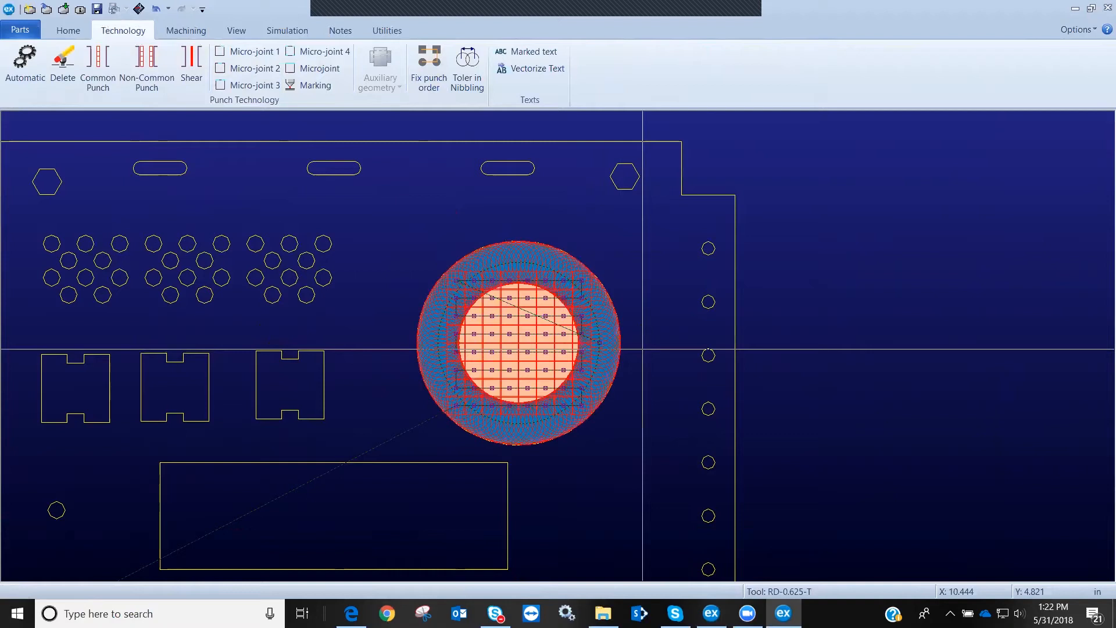
scroll(521, 311, "down", 3)
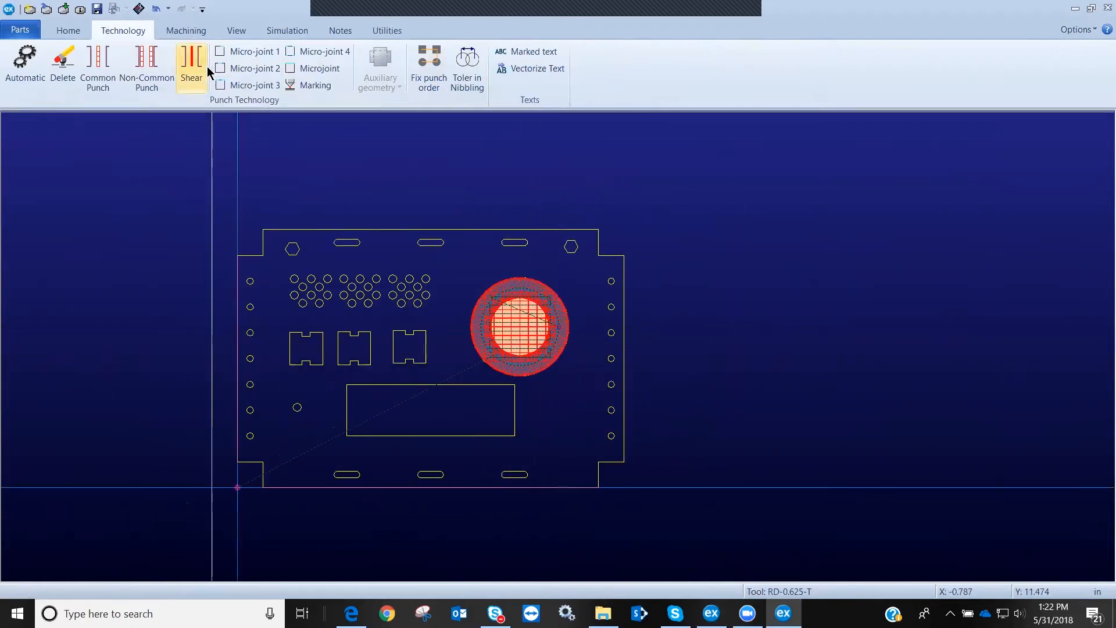
Start the rectangular-hole punching macro that leaves micro-joints on its short sides, with RE-1x0.125-T as the tool
left_click(182, 35)
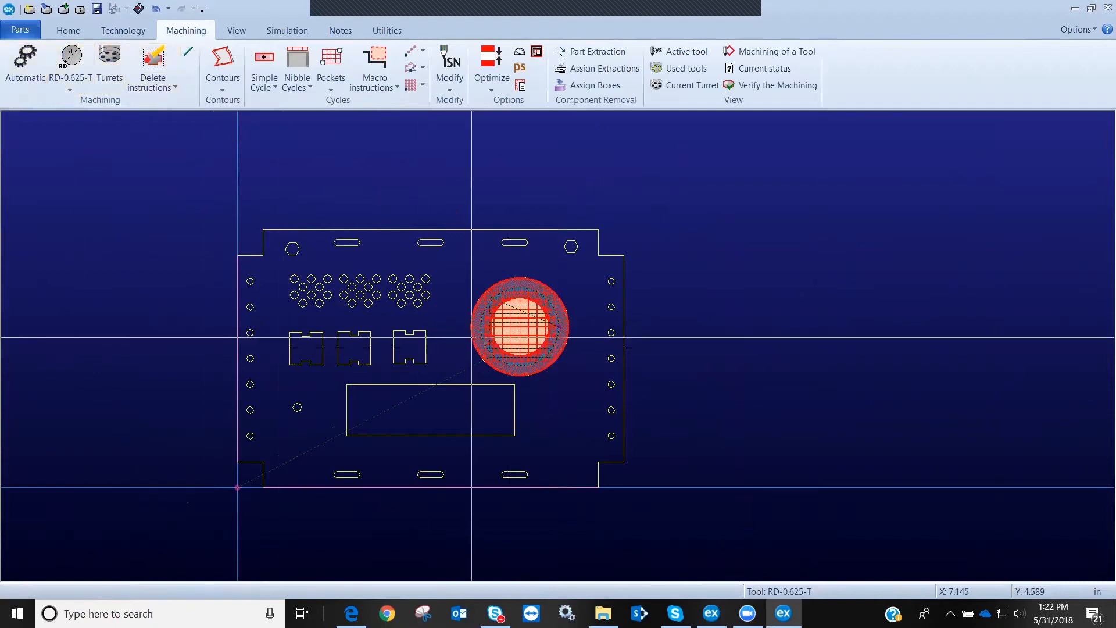
scroll(423, 415, "up", 4)
scroll(558, 346, "down", 3)
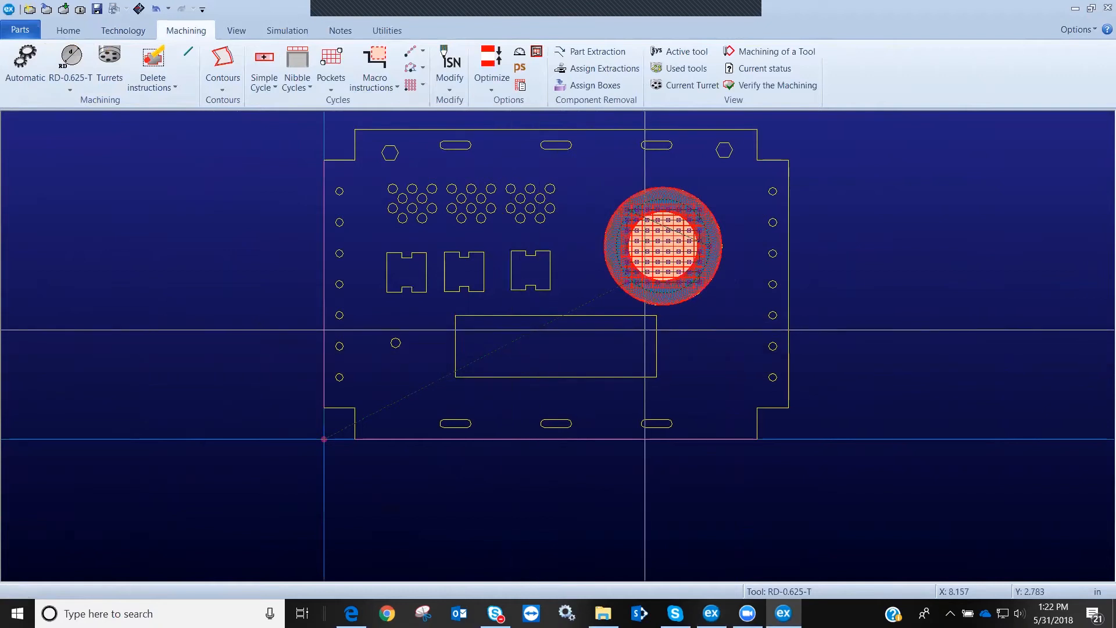
scroll(612, 325, "up", 1)
scroll(552, 329, "down", 1)
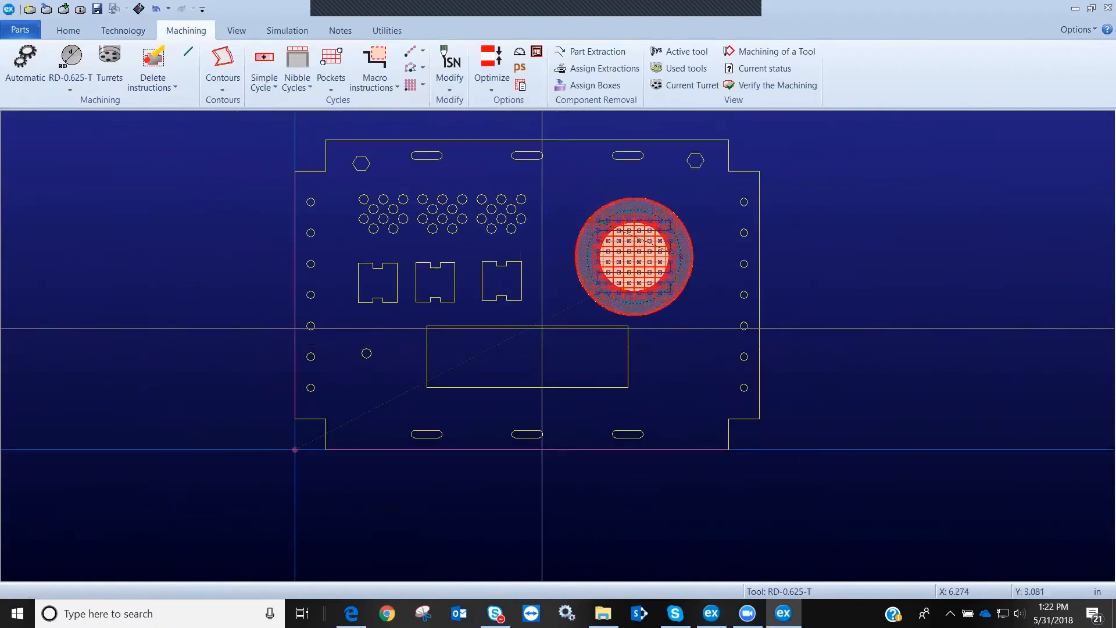
left_click(373, 57)
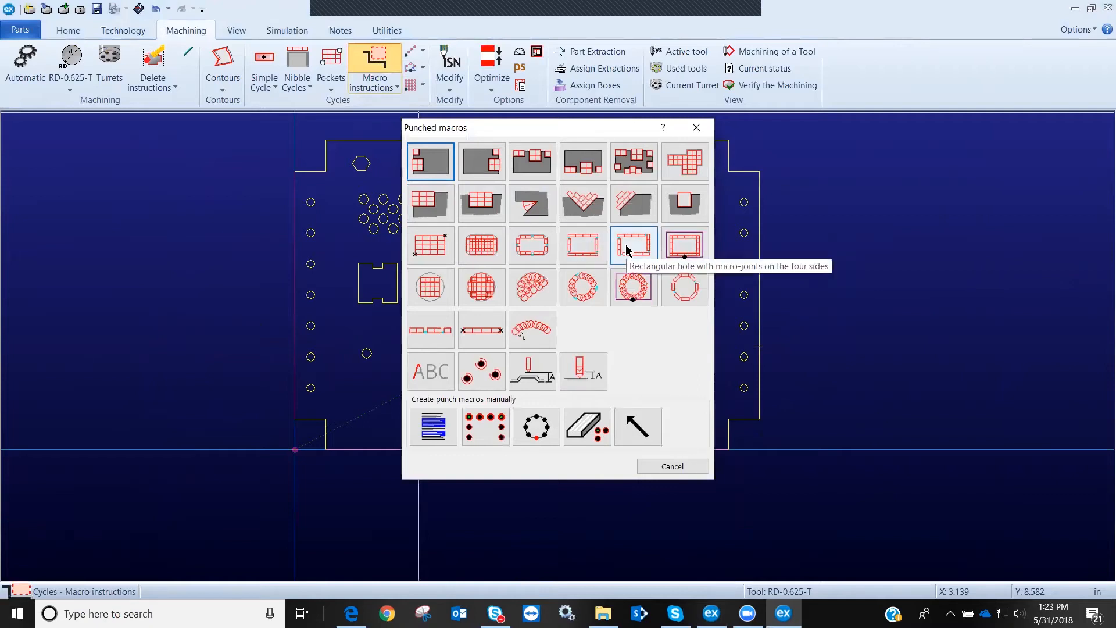
left_click(581, 249)
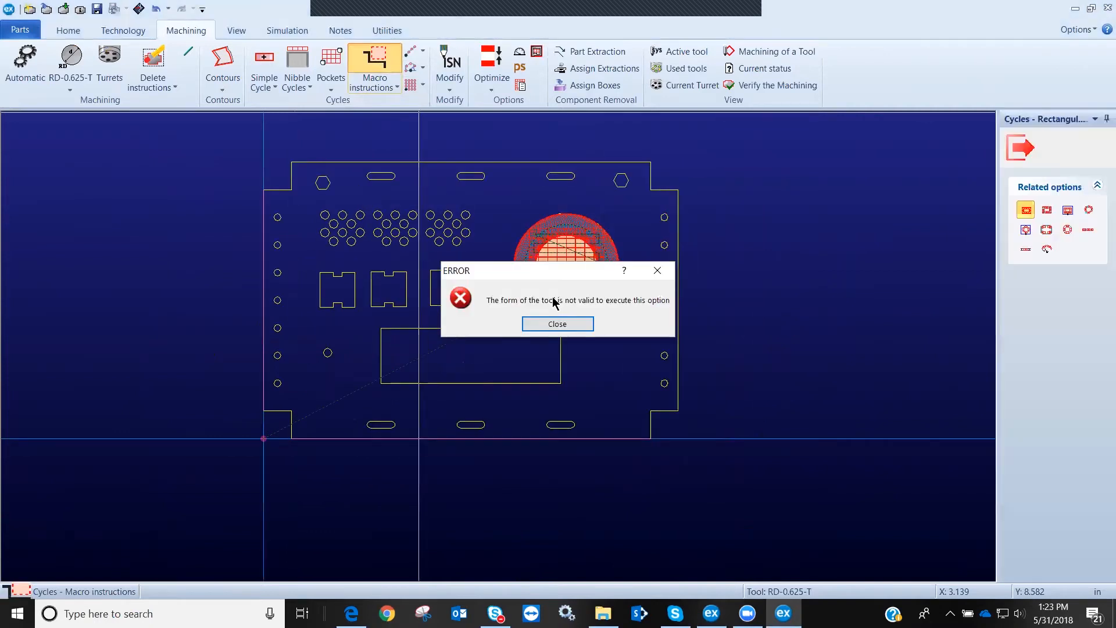
left_click(551, 323)
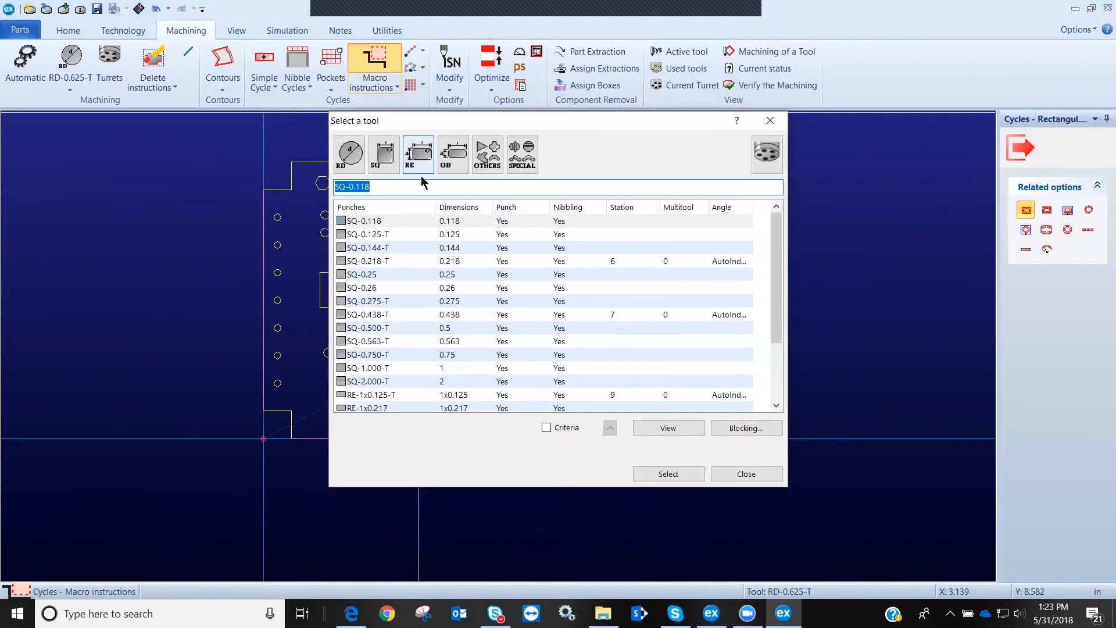
left_click(419, 154)
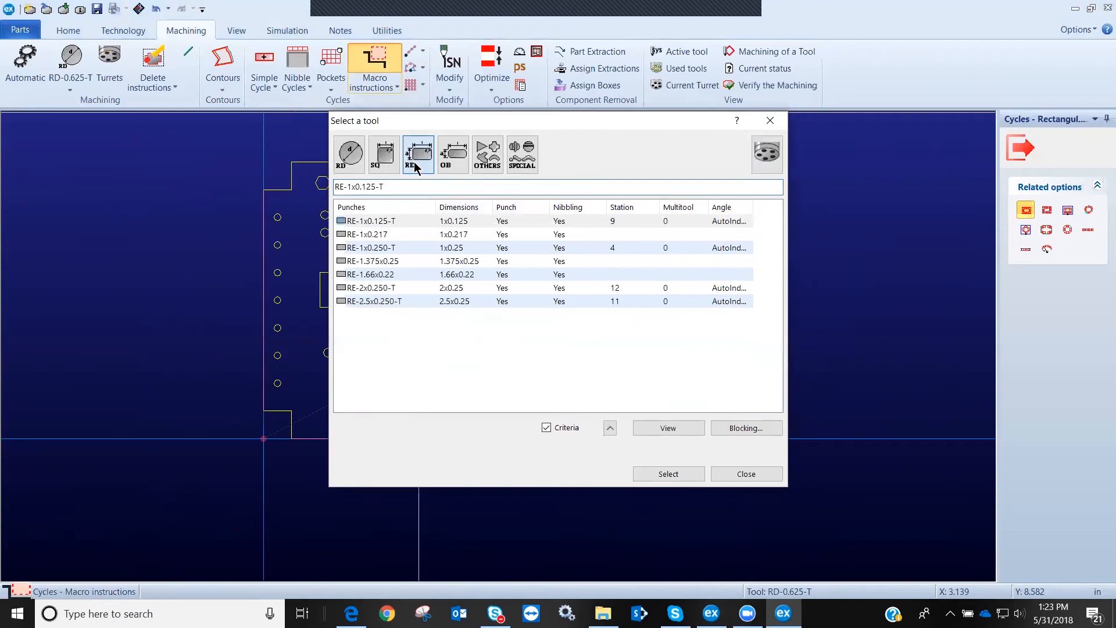
left_click(368, 222)
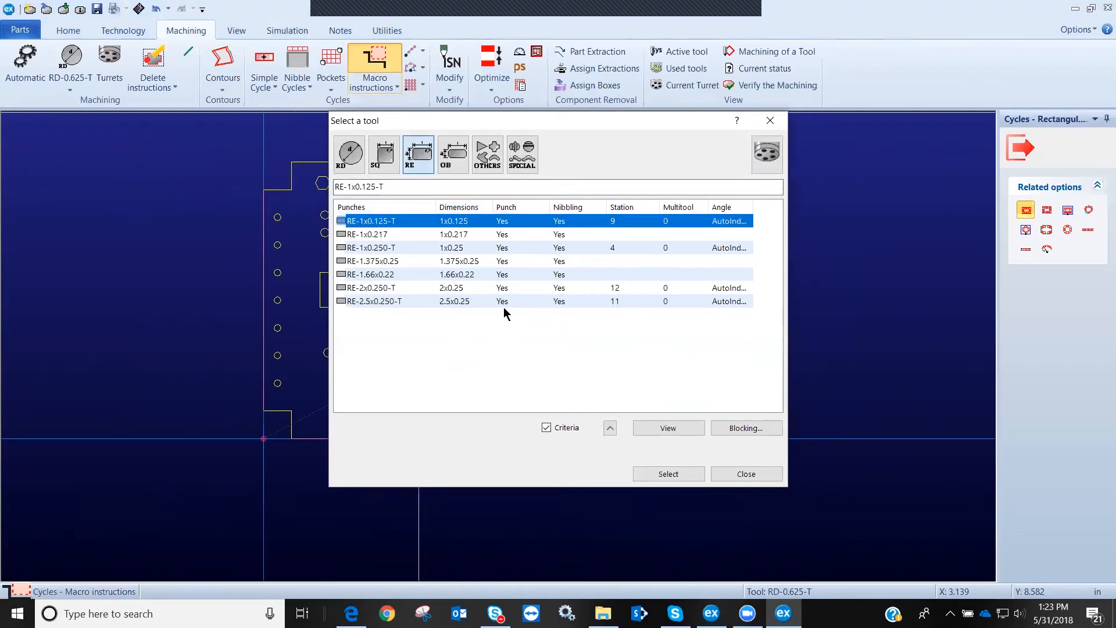
left_click(657, 474)
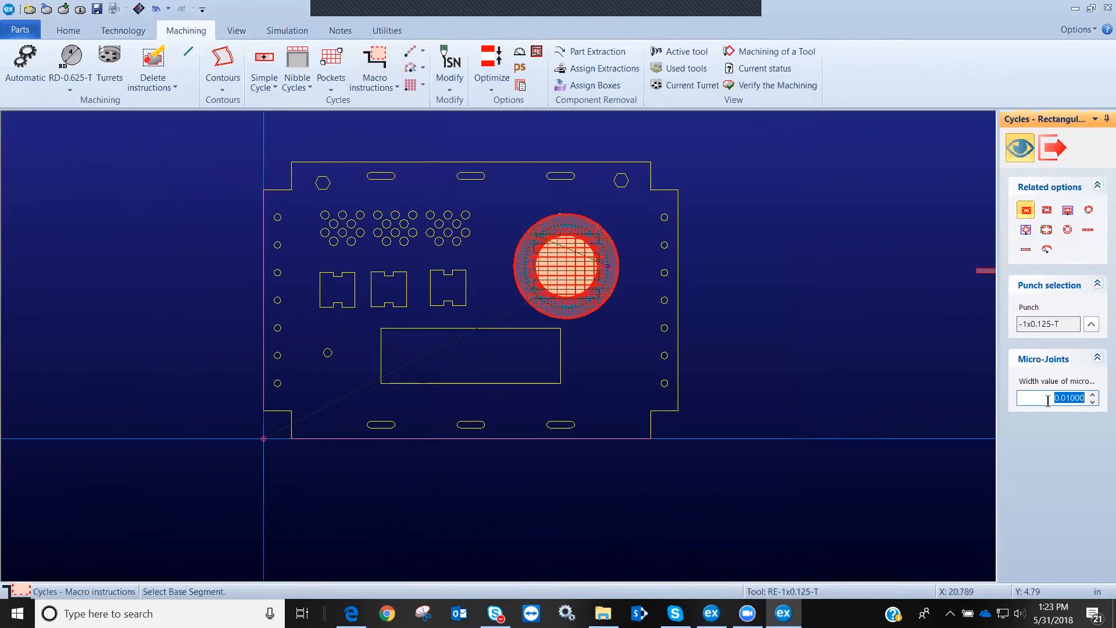
Set the micro-joint width to 0.125 in and apply the macro to the large rectangular cutout
type(".1")
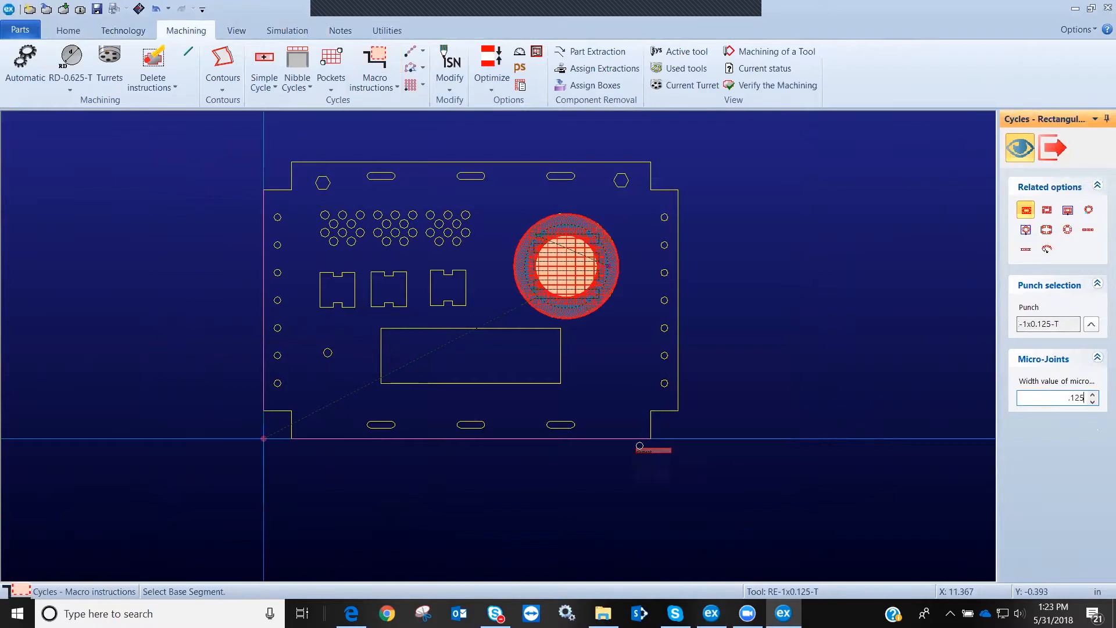
type("25")
left_click(555, 365)
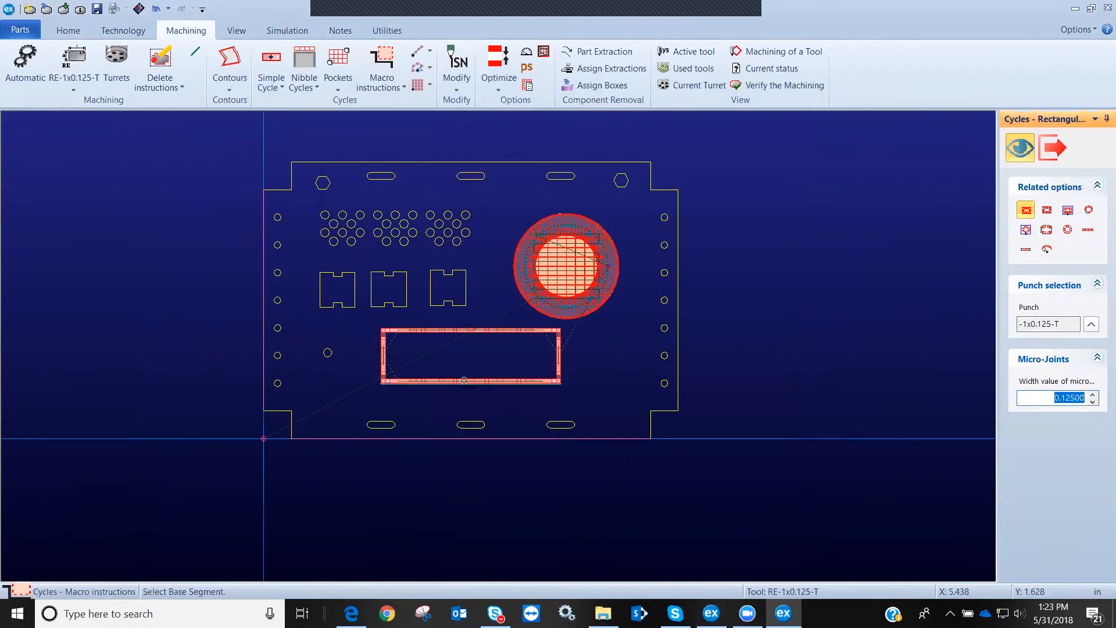
scroll(571, 386, "up", 2)
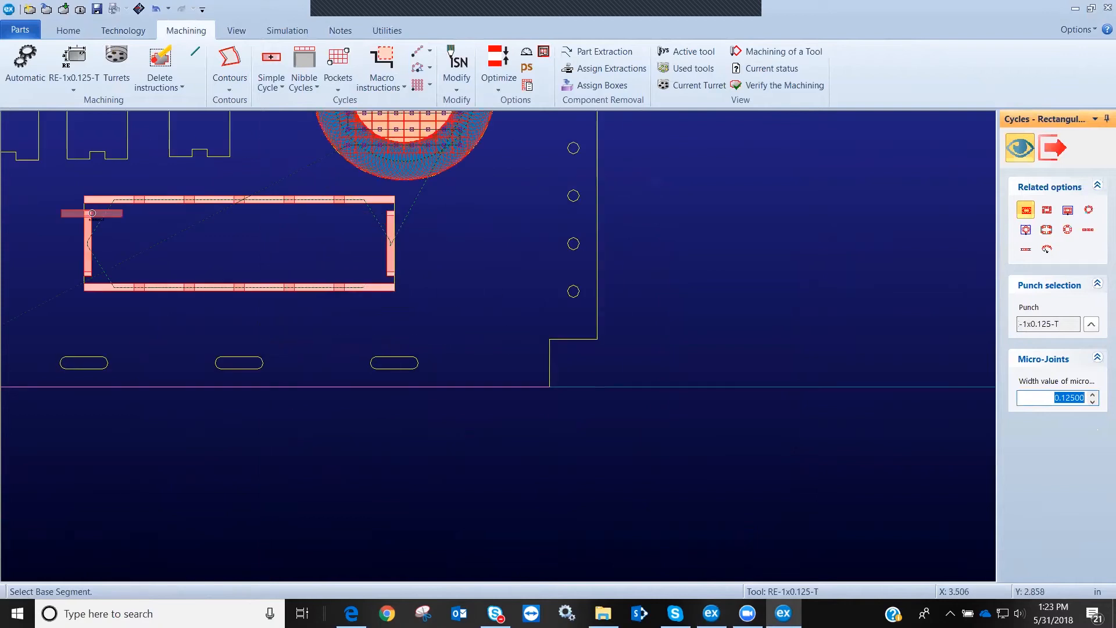
key("Escape")
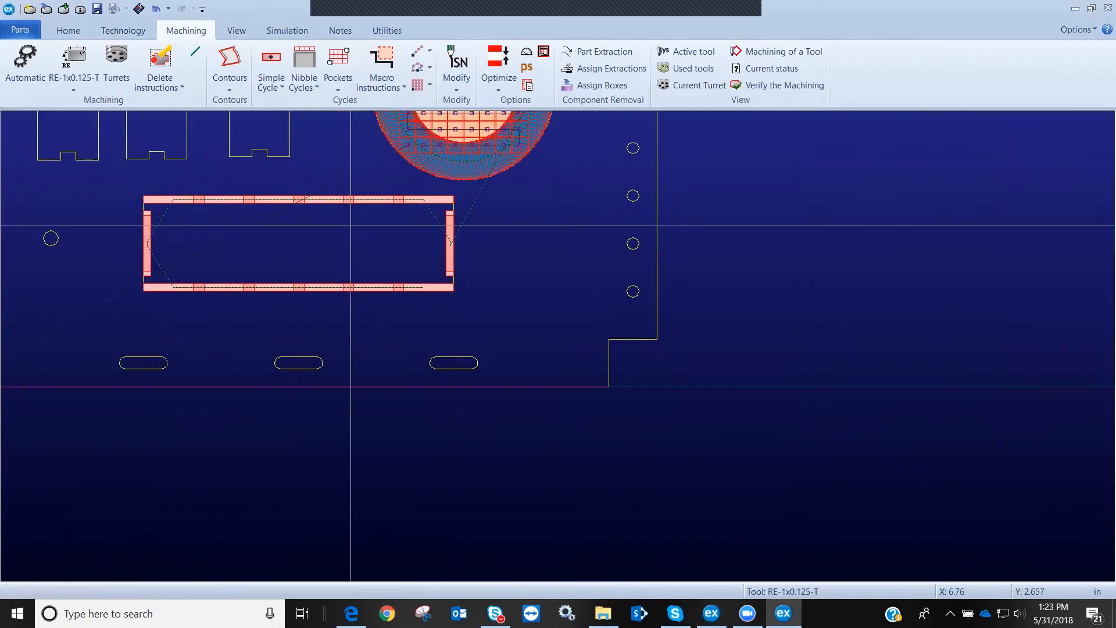
scroll(524, 323, "down", 3)
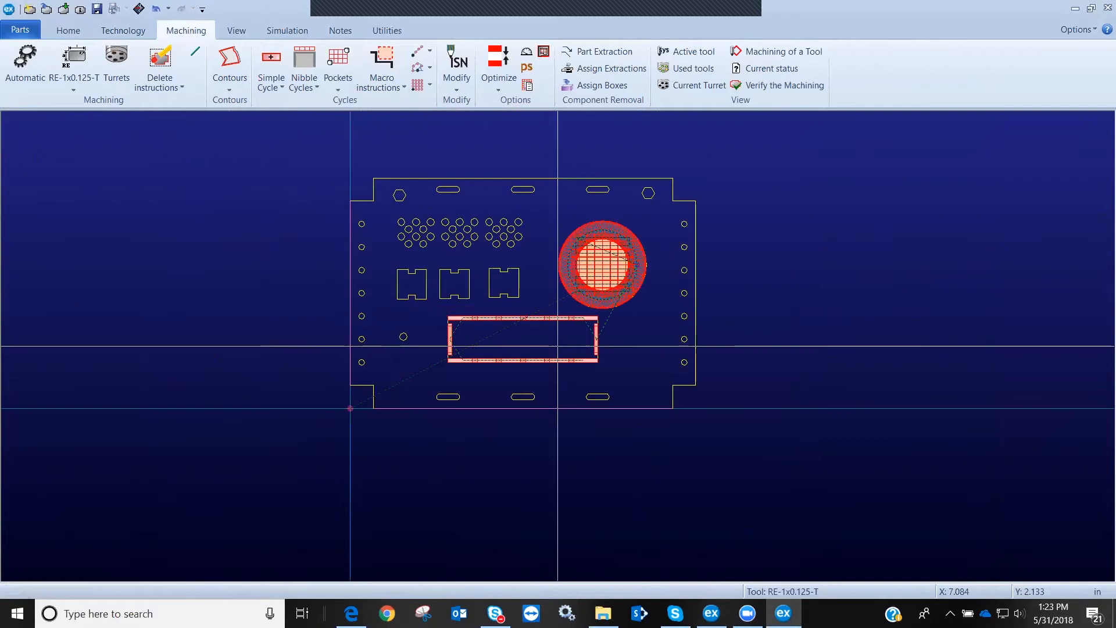
scroll(547, 323, "up", 3)
scroll(539, 321, "down", 2)
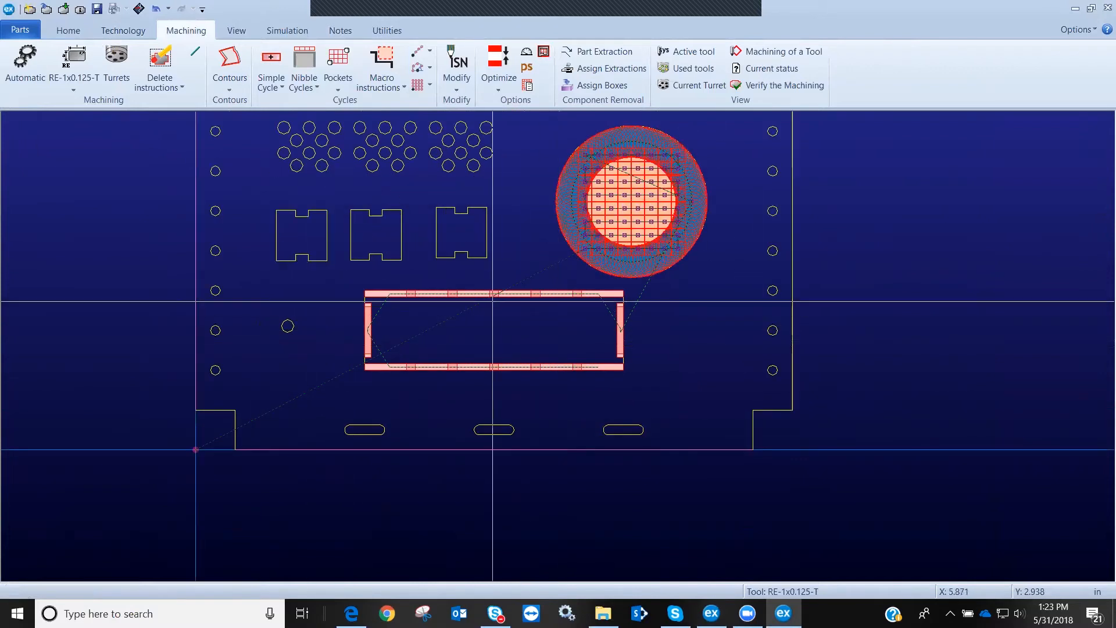
scroll(604, 350, "up", 2)
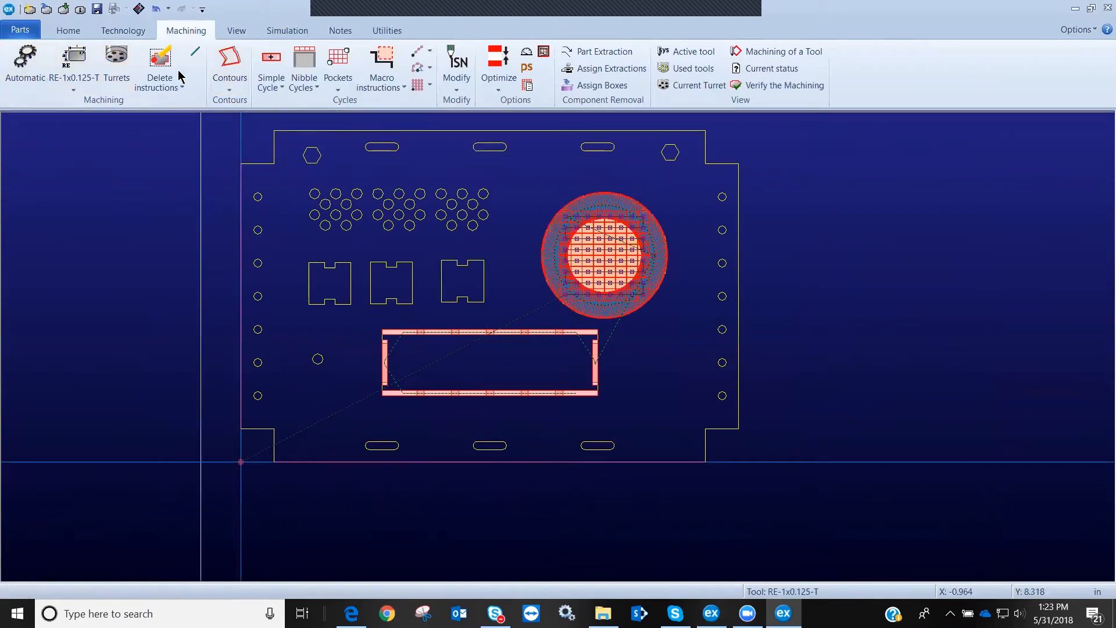
Try automatic punching of the whole part with the default settings and all punches, and undo the result
left_click(26, 68)
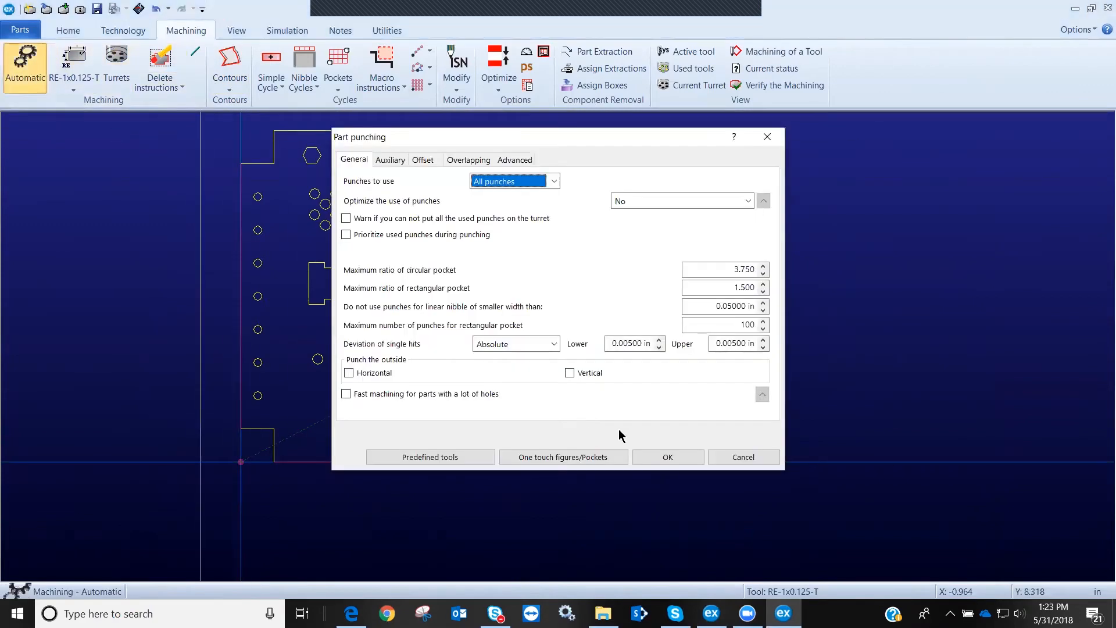
left_click(670, 457)
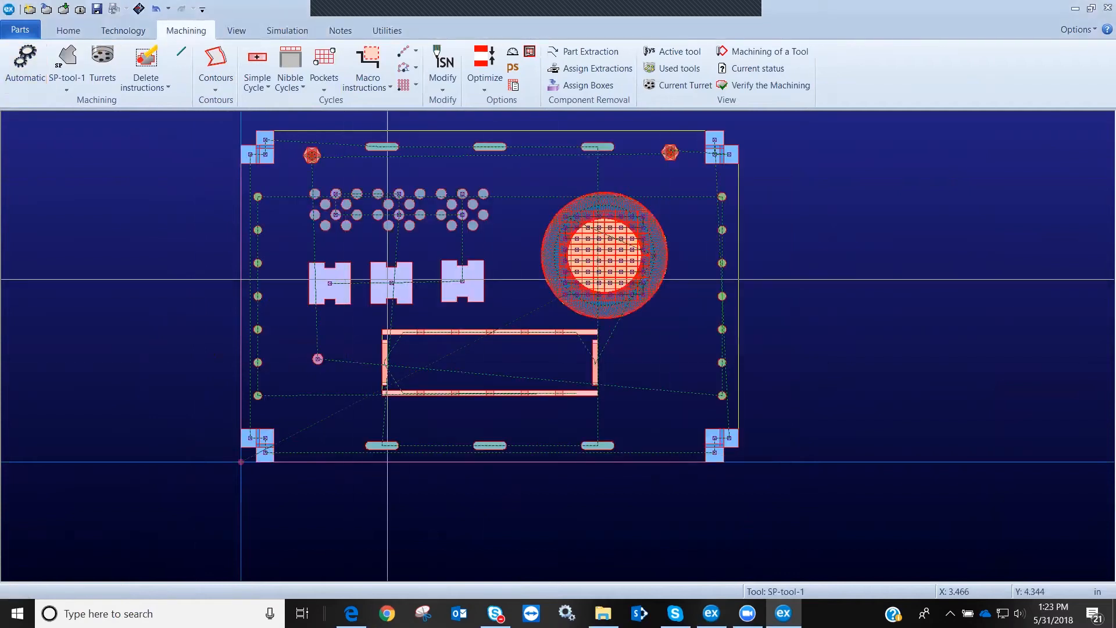
scroll(274, 150, "up", 3)
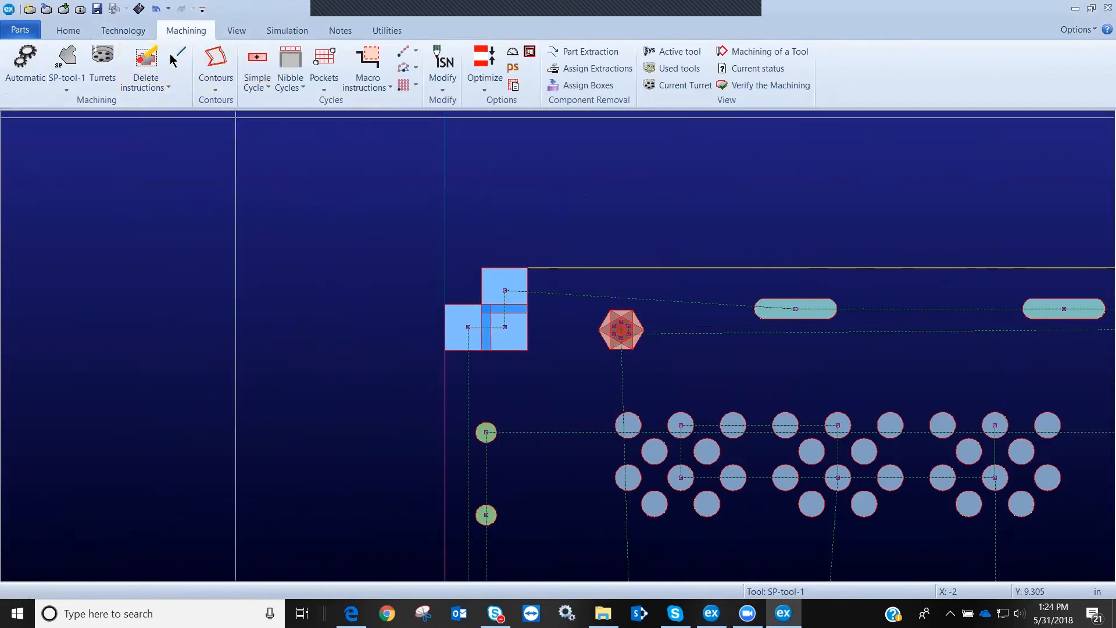
left_click(156, 10)
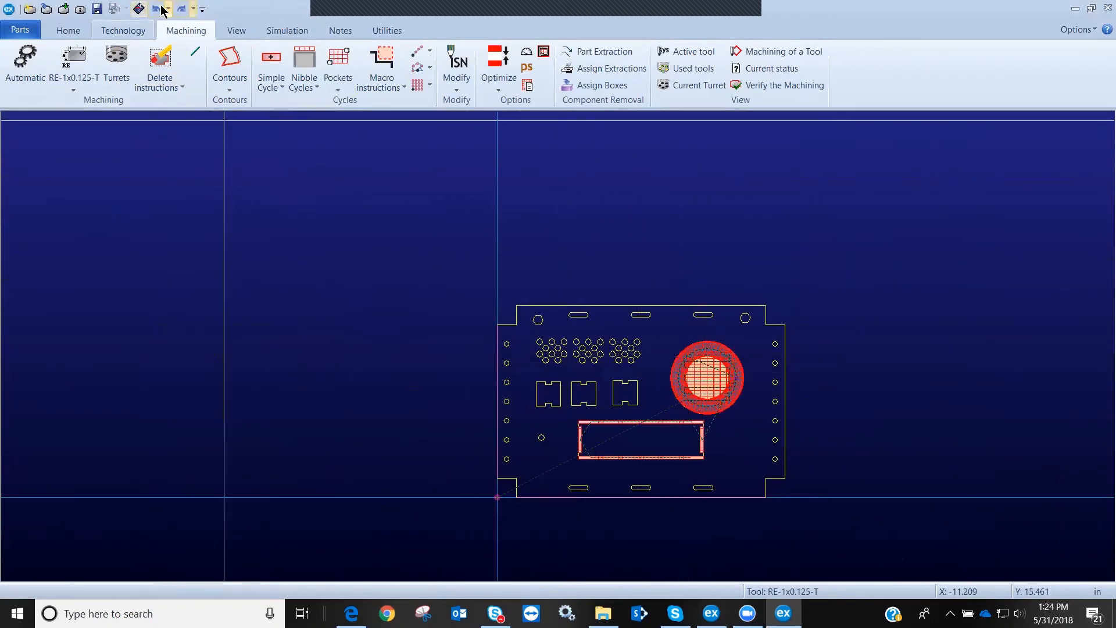
Enable the first rectangular corner one-touch figure with X and Y of 0.25 in, and punch the part automatically
left_click(24, 58)
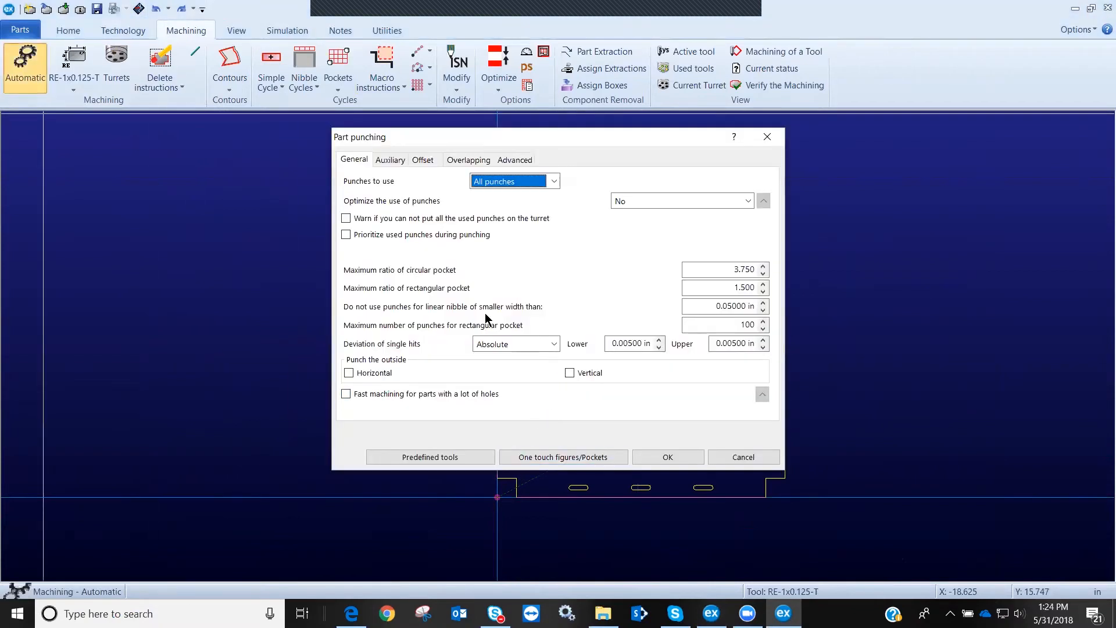
left_click(563, 457)
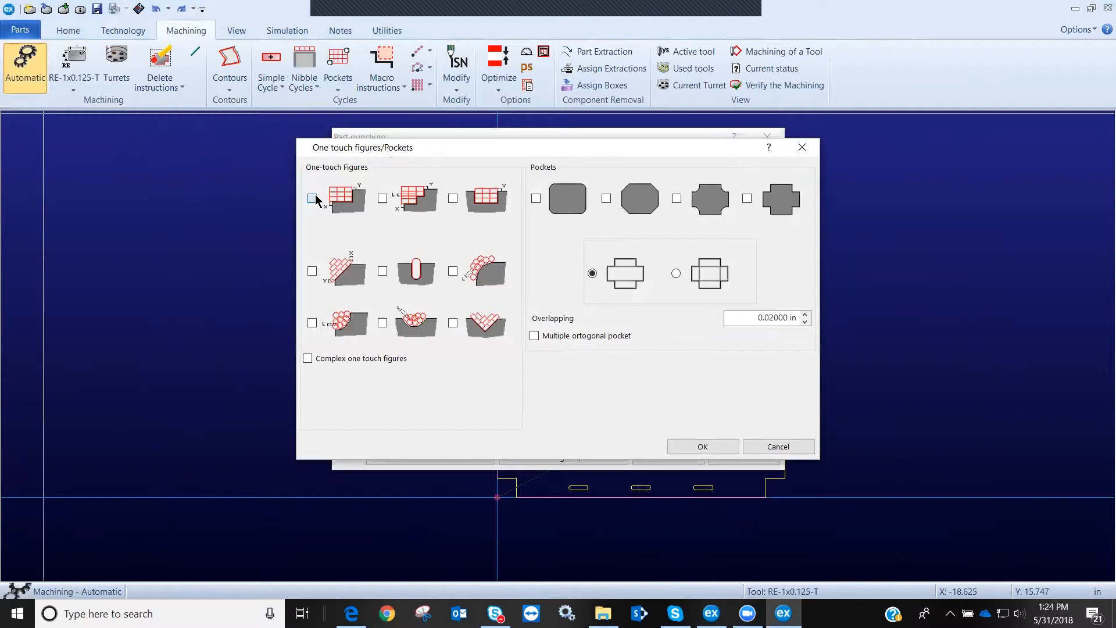
left_click(312, 199)
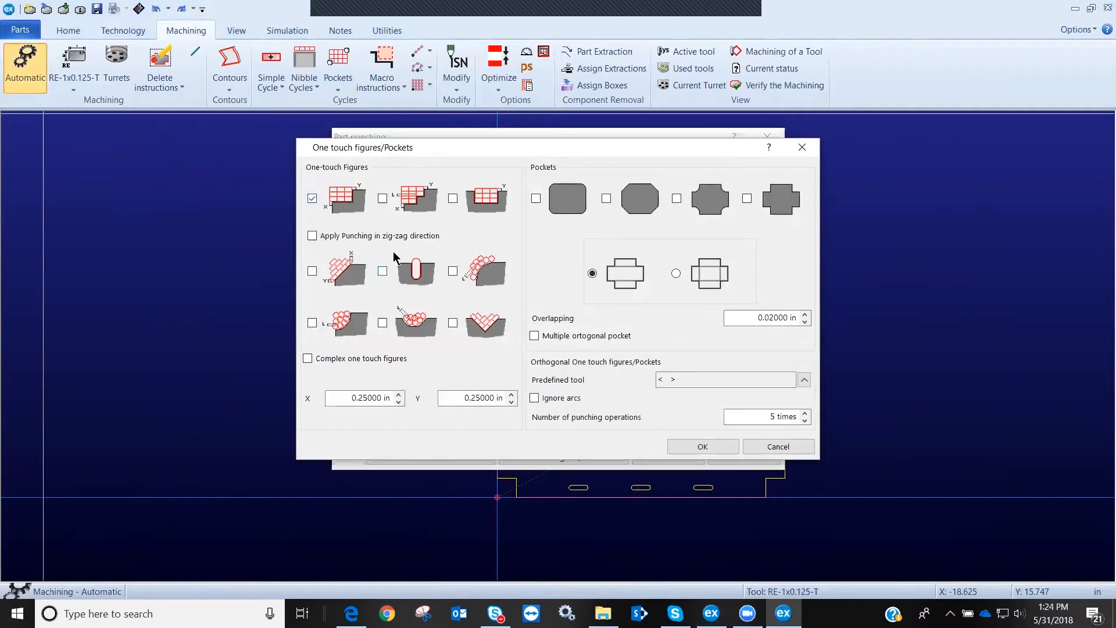
left_click(701, 448)
left_click(667, 457)
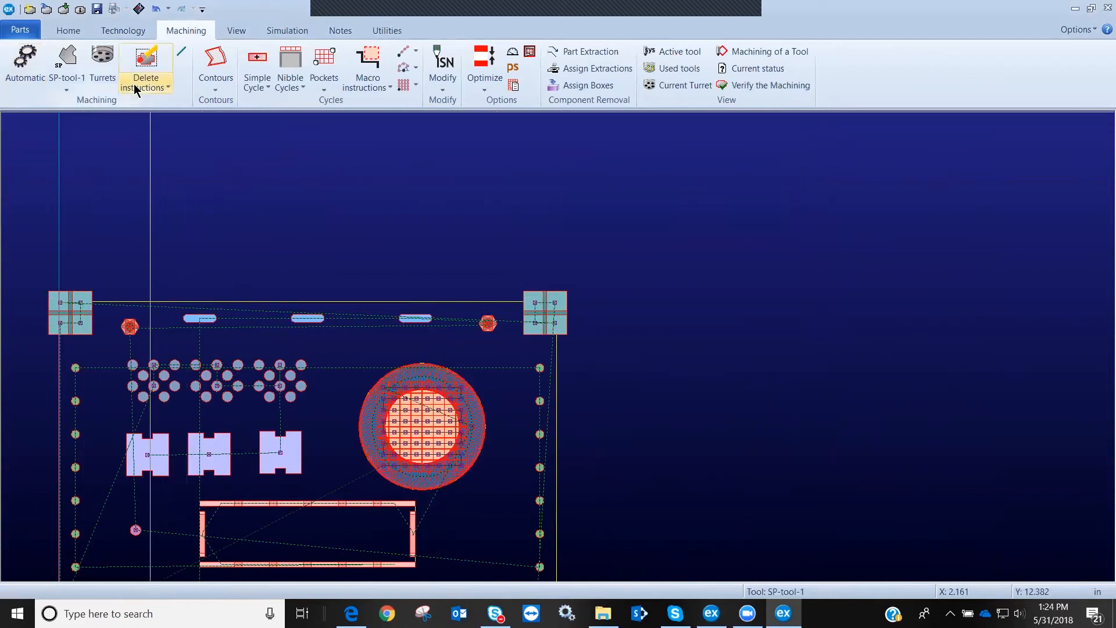
Undo the automatic punching and rerun it with the corner one-touch figure's X and Y set to 0
left_click(155, 9)
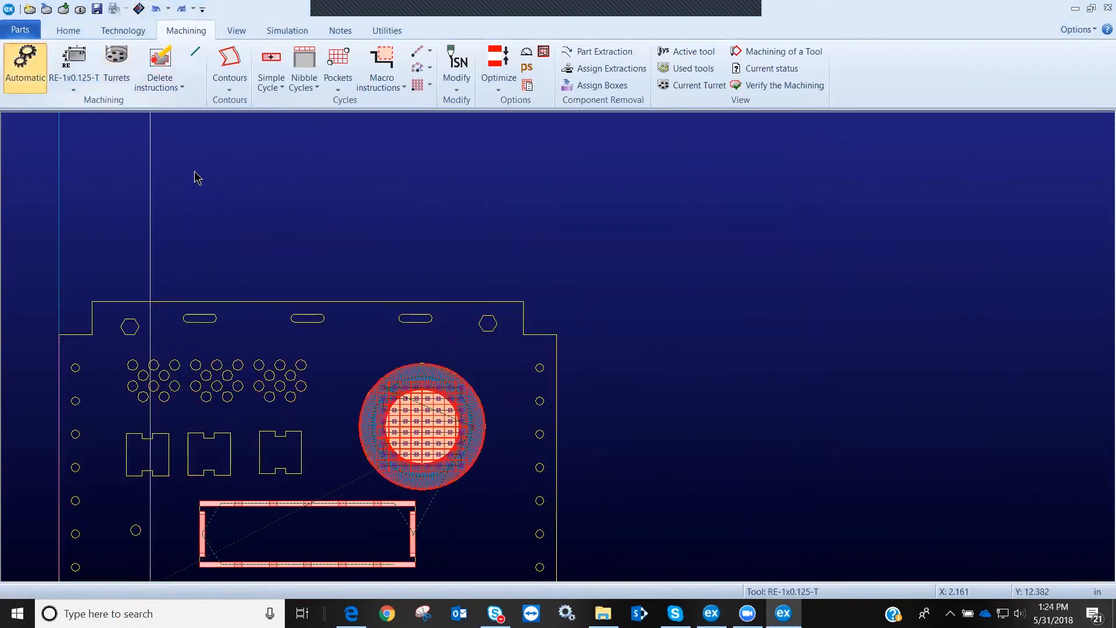
left_click(25, 67)
left_click(515, 457)
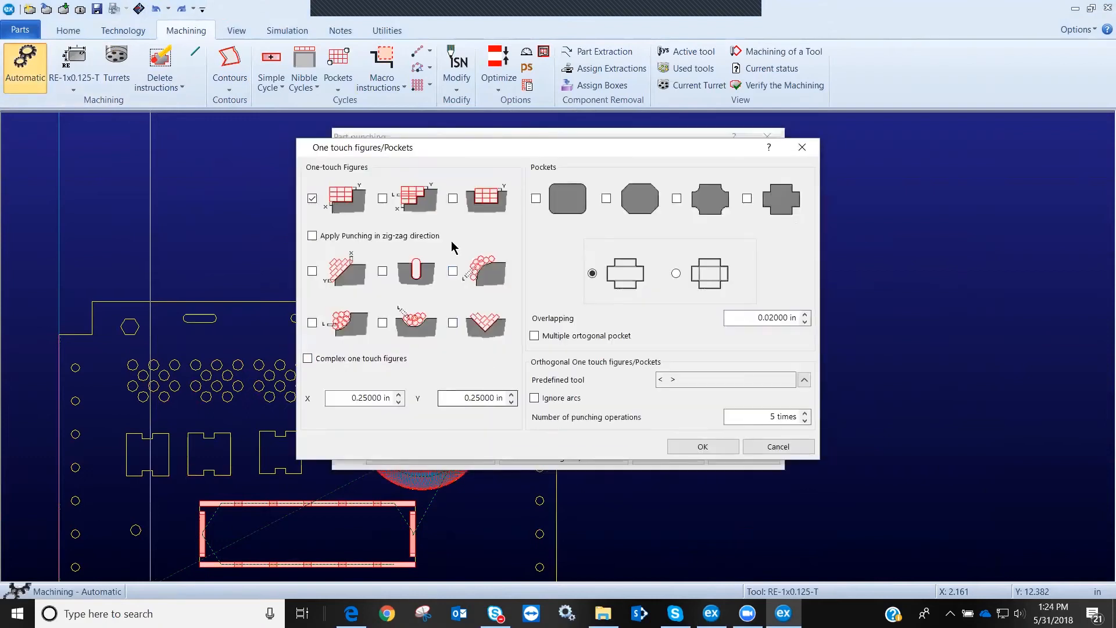
left_click(341, 398)
left_click(444, 396)
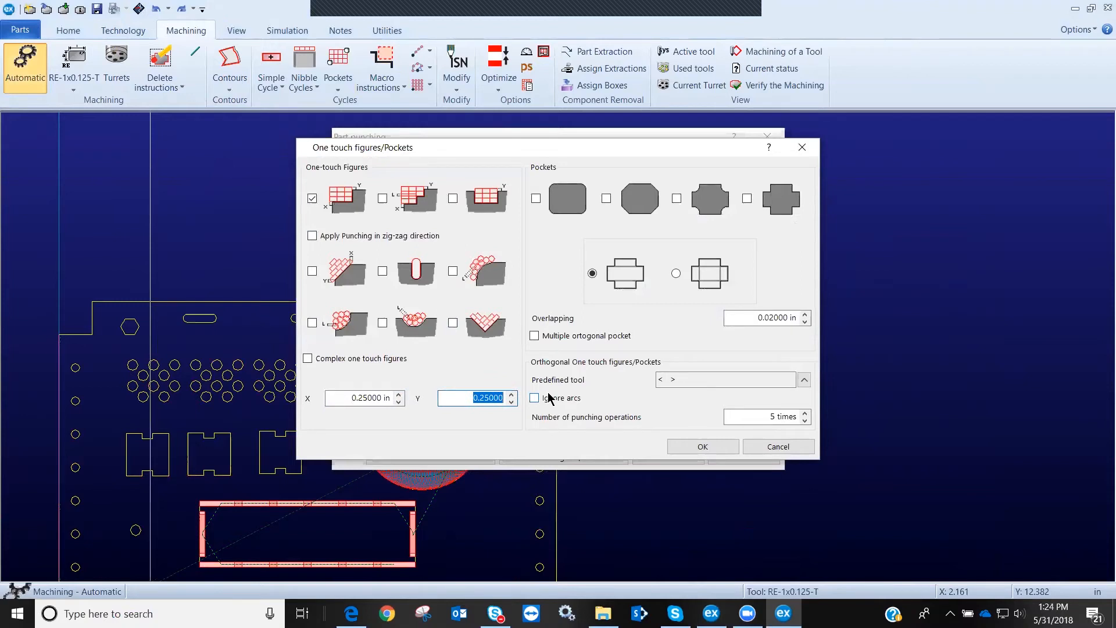
type("0")
left_click(377, 400)
type("0")
left_click(688, 446)
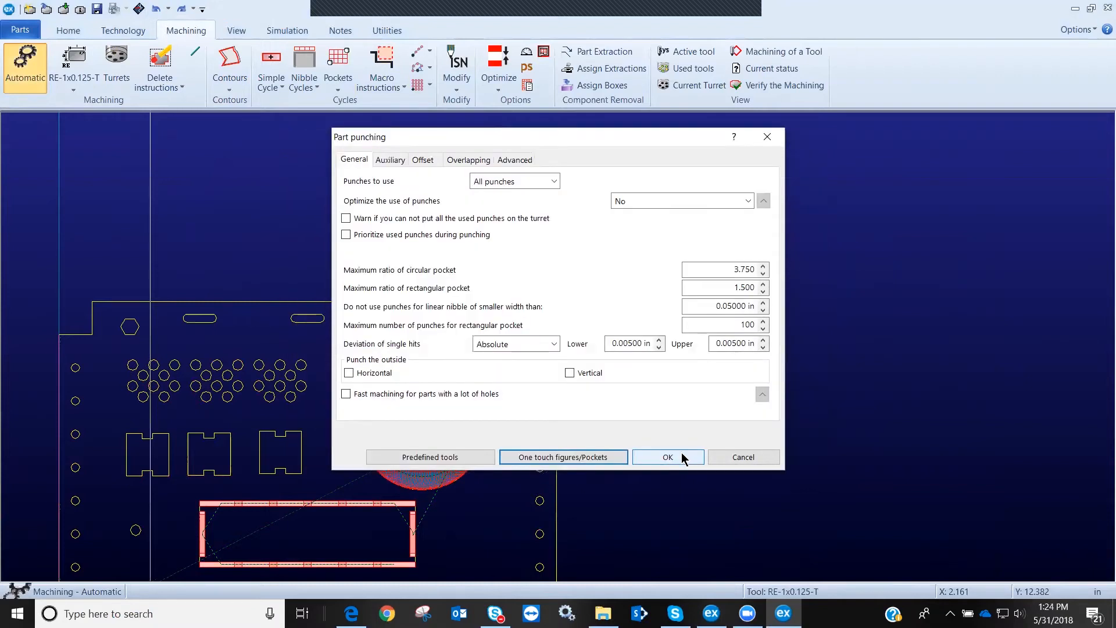
left_click(651, 457)
Delete all machining from the part
scroll(560, 375, "up", 3)
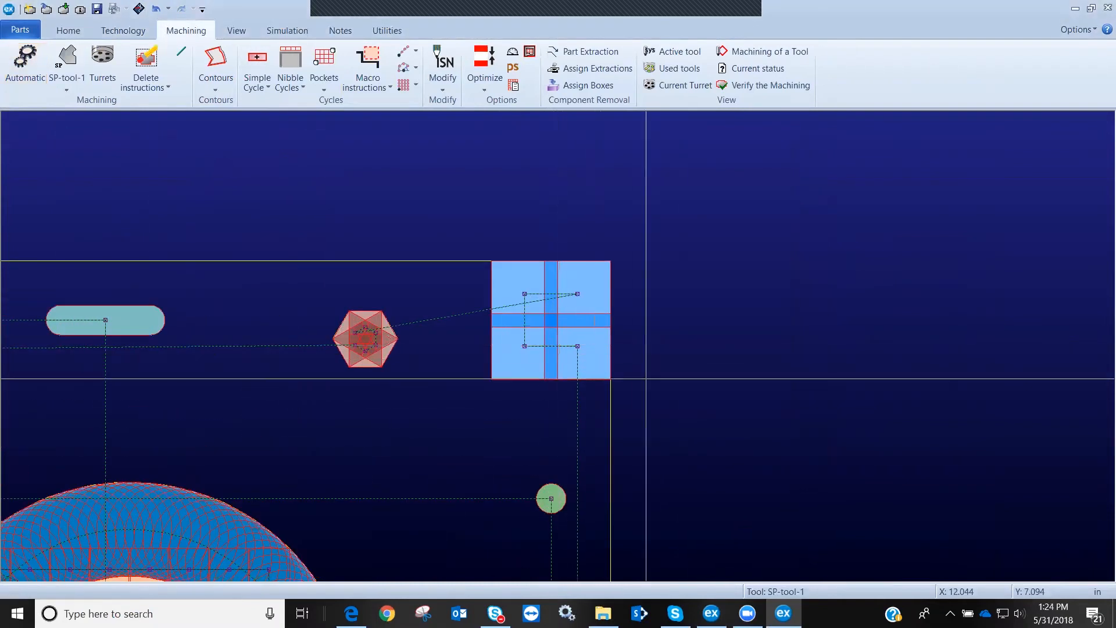
scroll(555, 348, "down", 3)
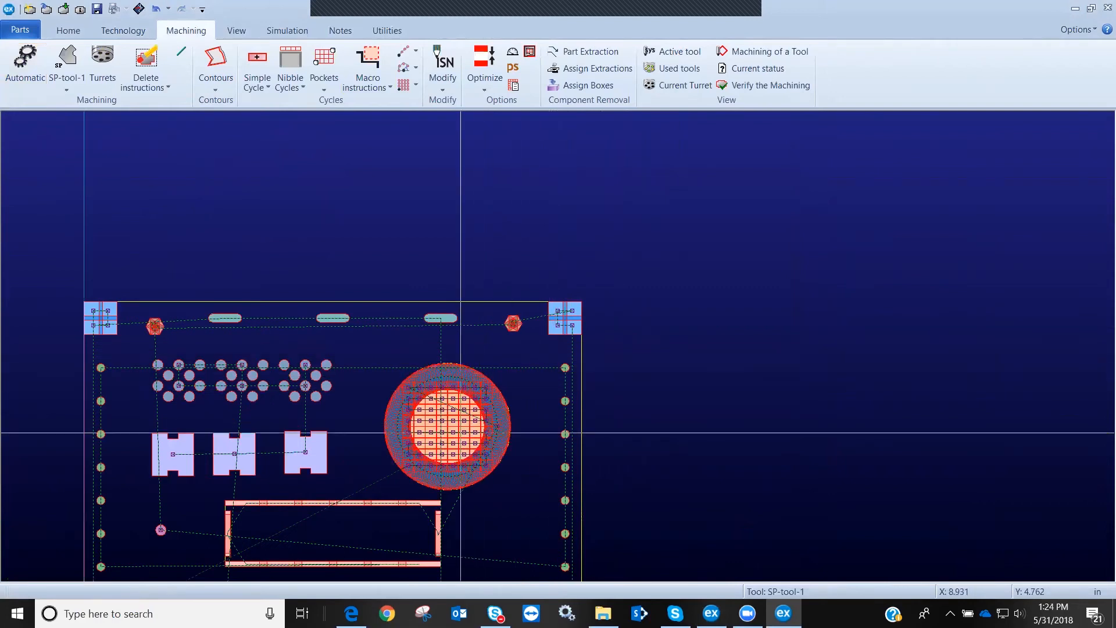
scroll(563, 348, "down", 2)
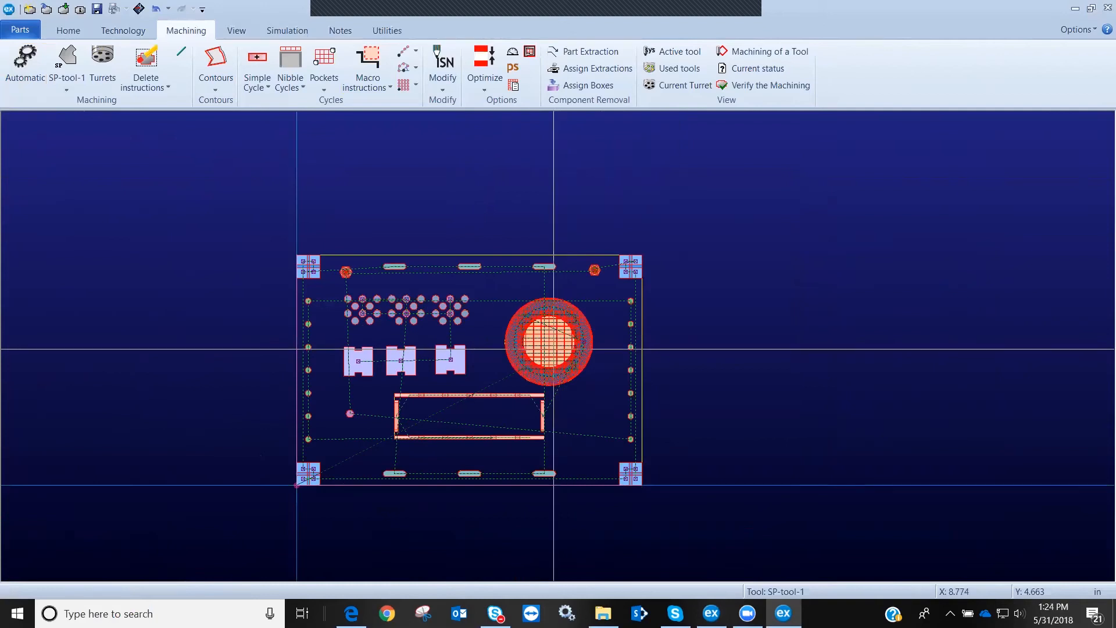
scroll(557, 355, "up", 1)
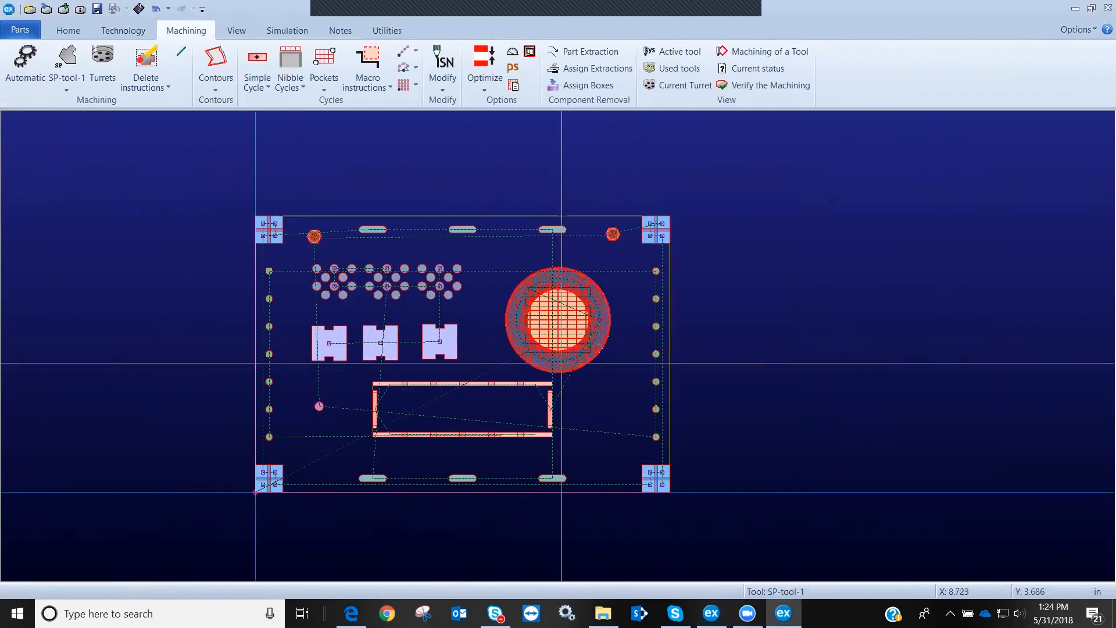
scroll(580, 448, "up", 1)
left_click(152, 88)
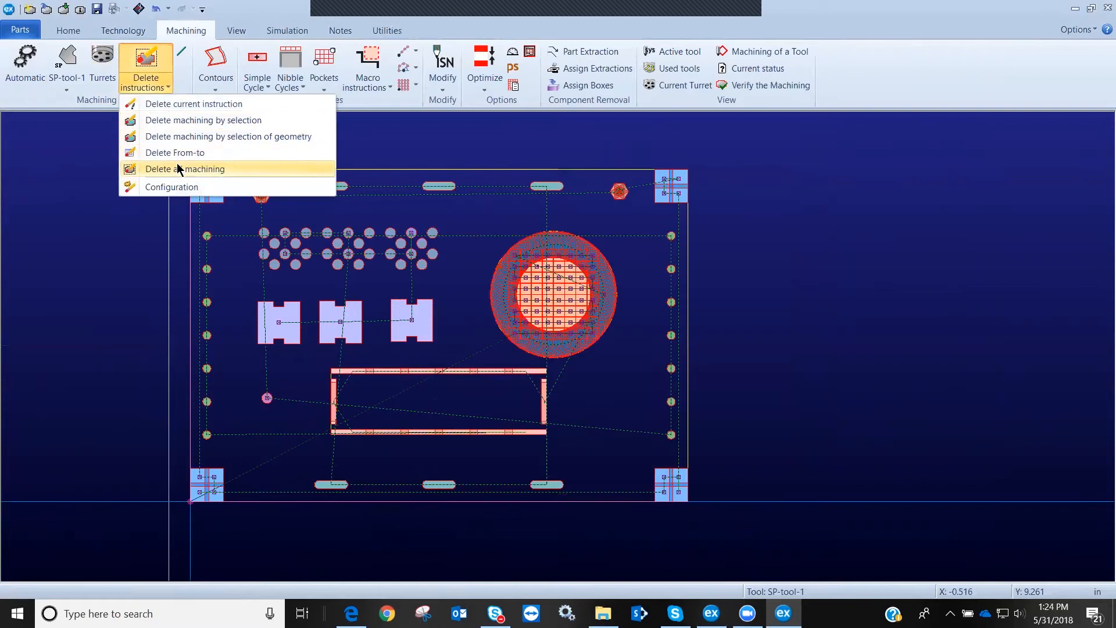
left_click(182, 168)
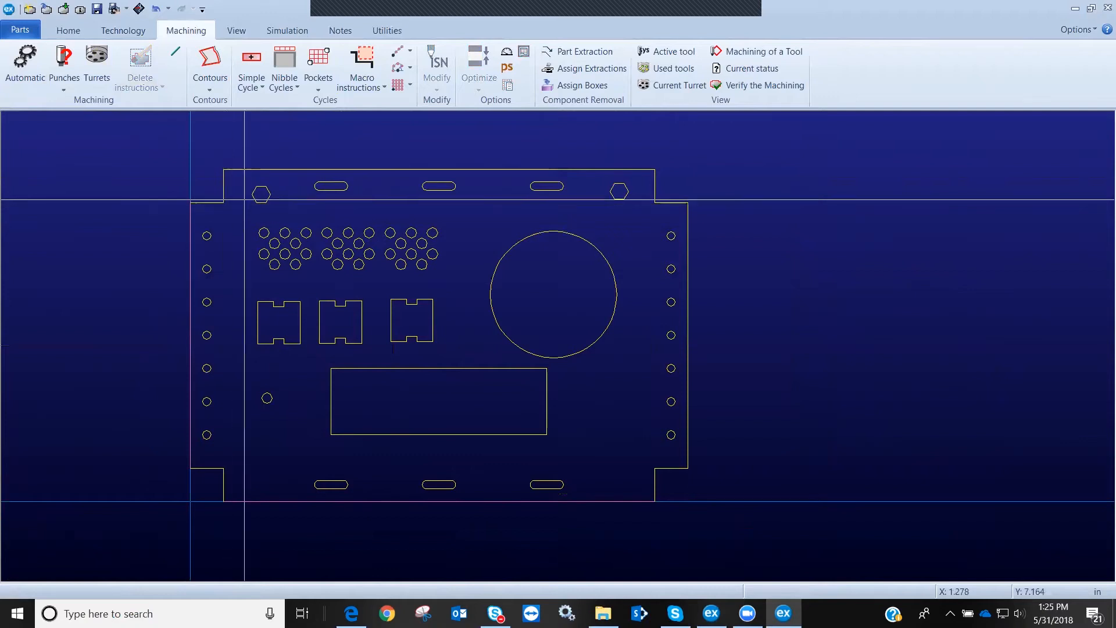
Delete all of the part's geometry except the two lines forming the upper-left corner notch
scroll(244, 213, "up", 1)
scroll(568, 350, "up", 5)
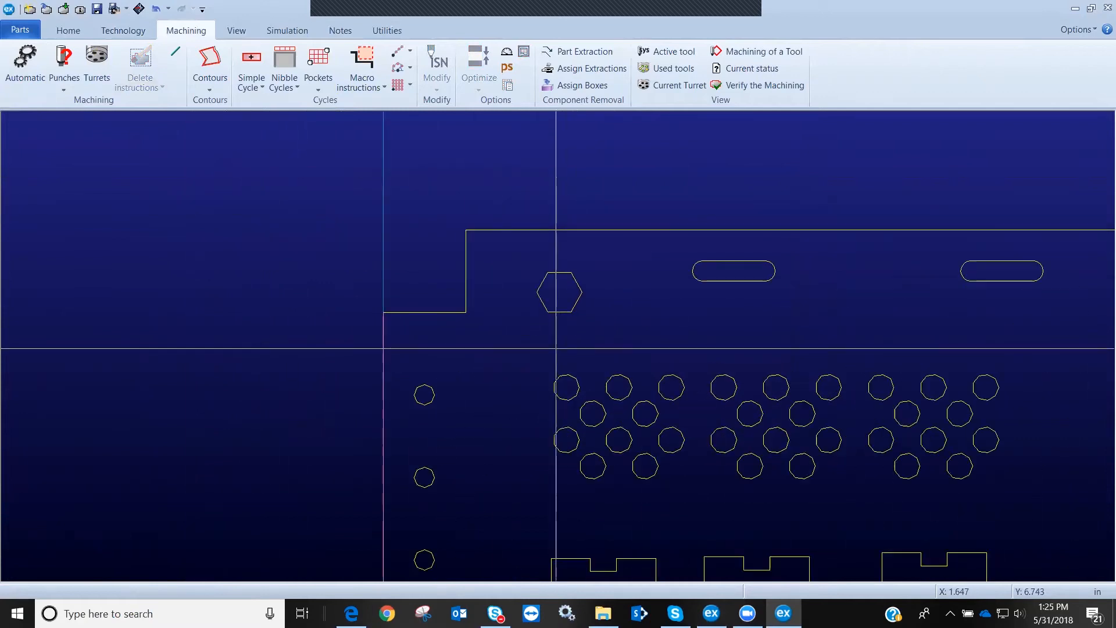
scroll(557, 346, "down", 8)
scroll(540, 320, "up", 7)
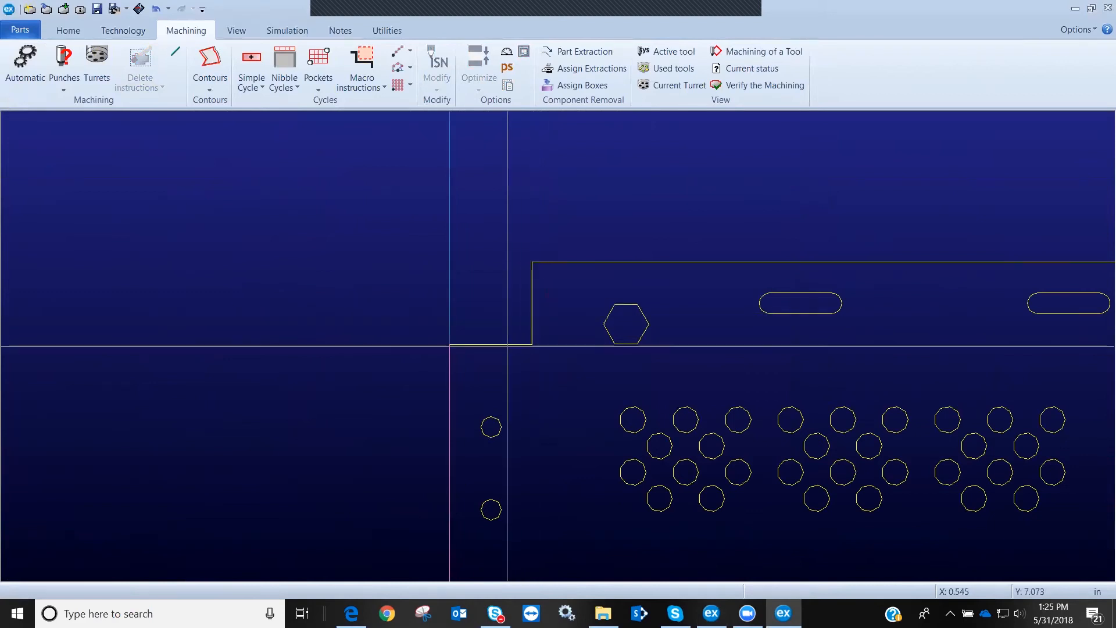
scroll(555, 343, "down", 2)
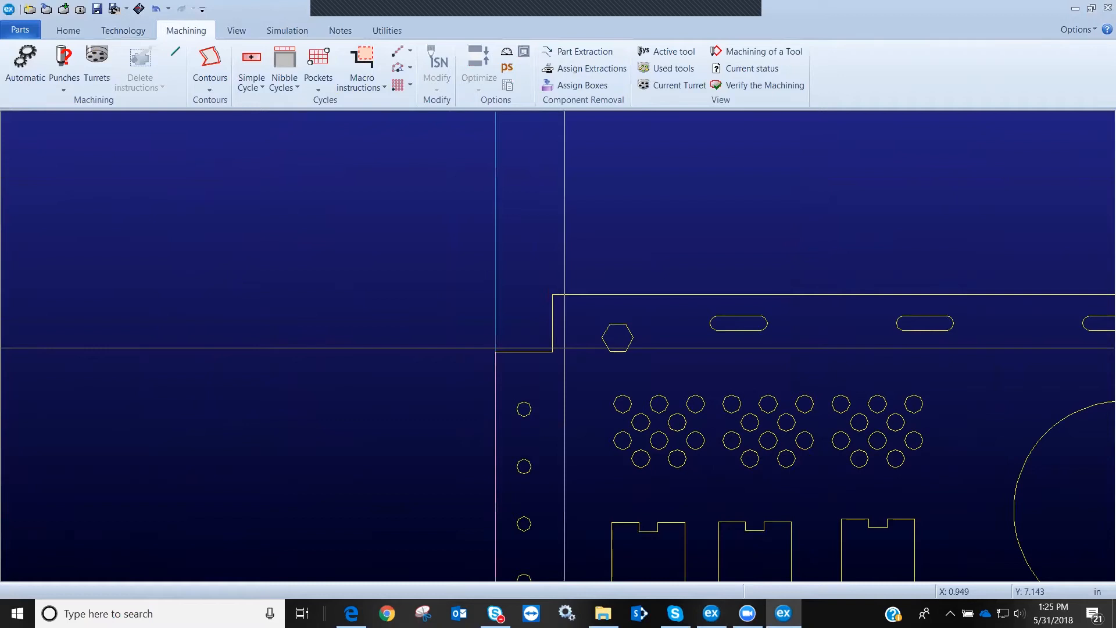
scroll(562, 344, "down", 4)
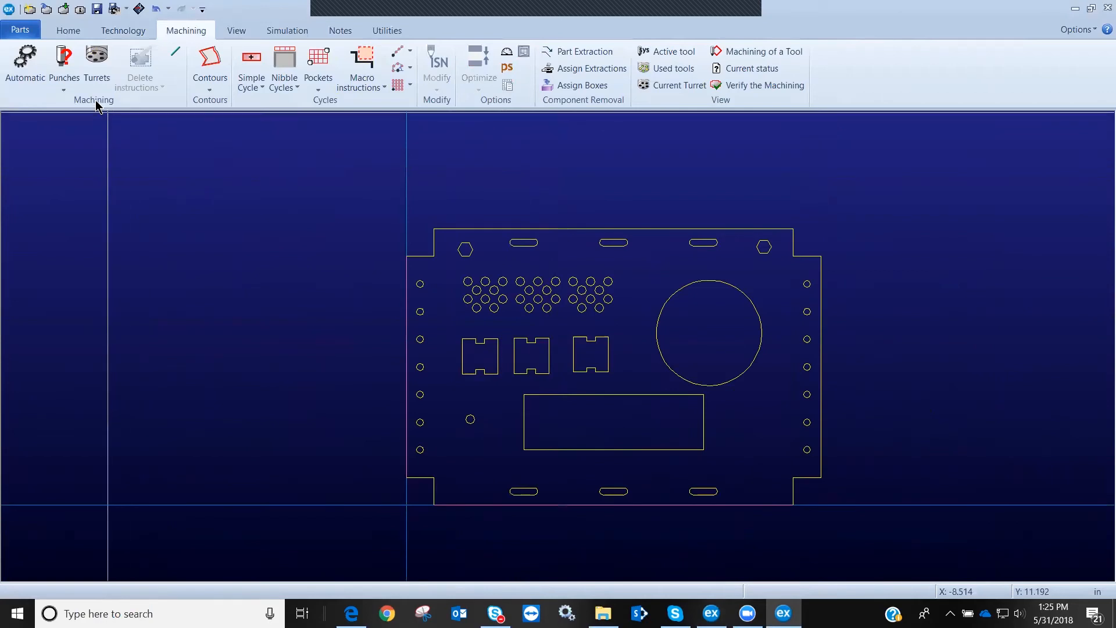
left_click(68, 30)
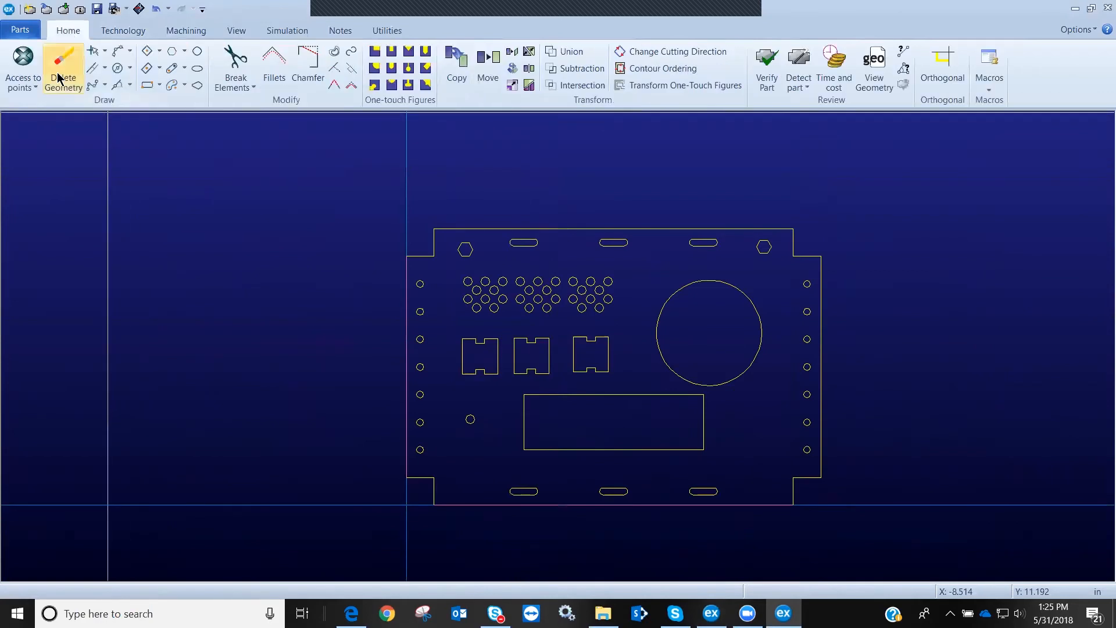
left_click(62, 55)
left_click_drag(917, 187, 680, 426)
left_click_drag(629, 481, 505, 571)
left_click_drag(377, 532, 871, 284)
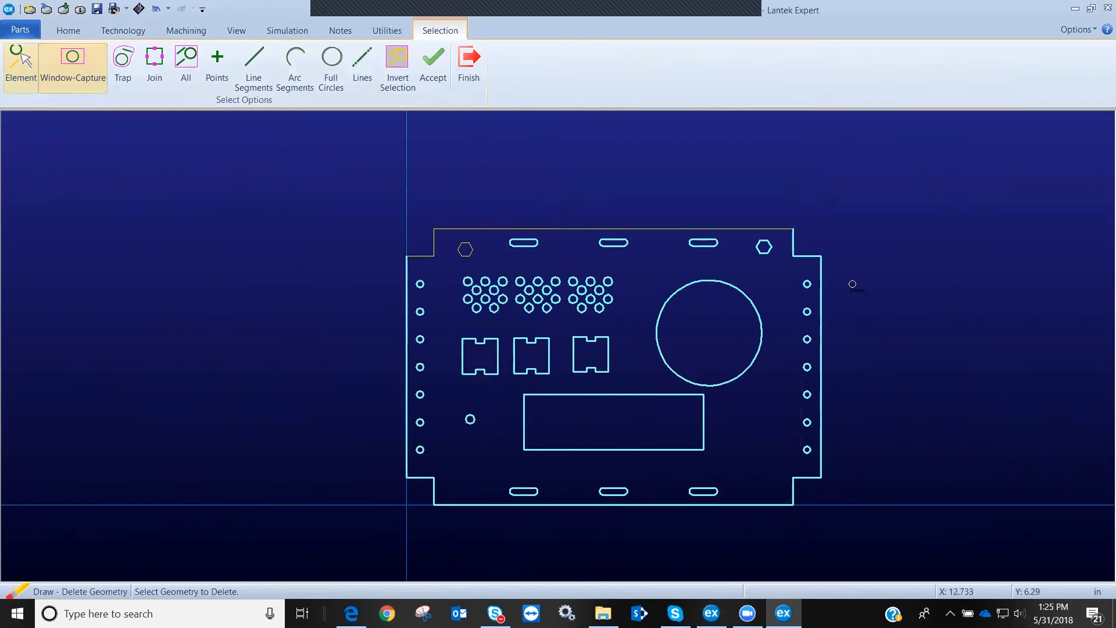
right_click(549, 230)
left_click_drag(514, 226, 450, 272)
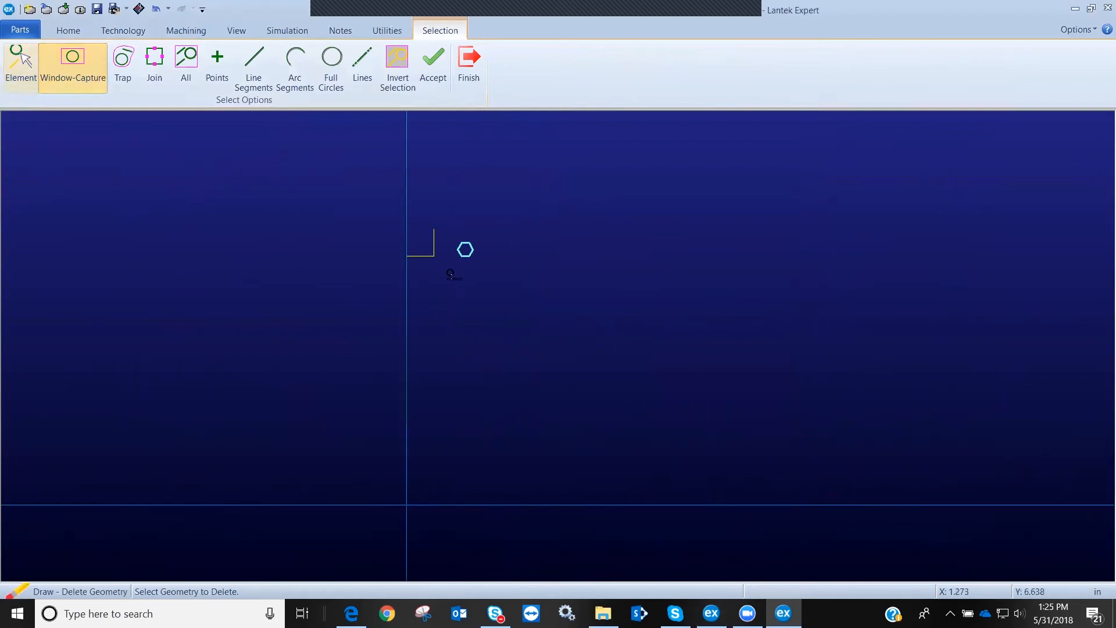
right_click(450, 273)
Choose the square punch SQ-0.275-T as the active machining tool
scroll(529, 263, "up", 5)
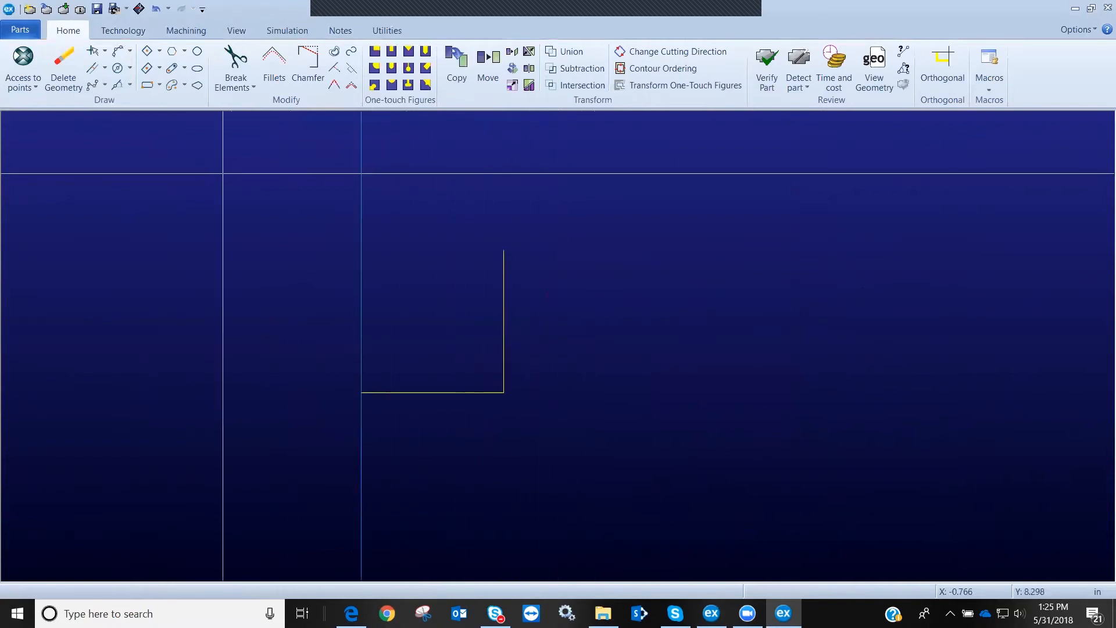
left_click(186, 30)
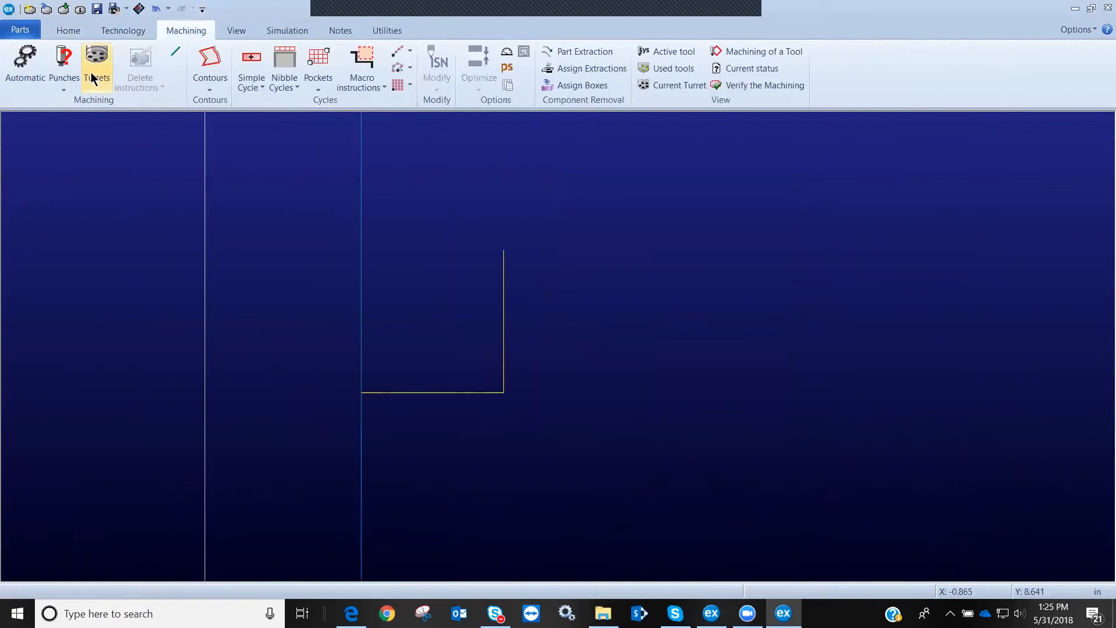
left_click(62, 71)
left_click(97, 134)
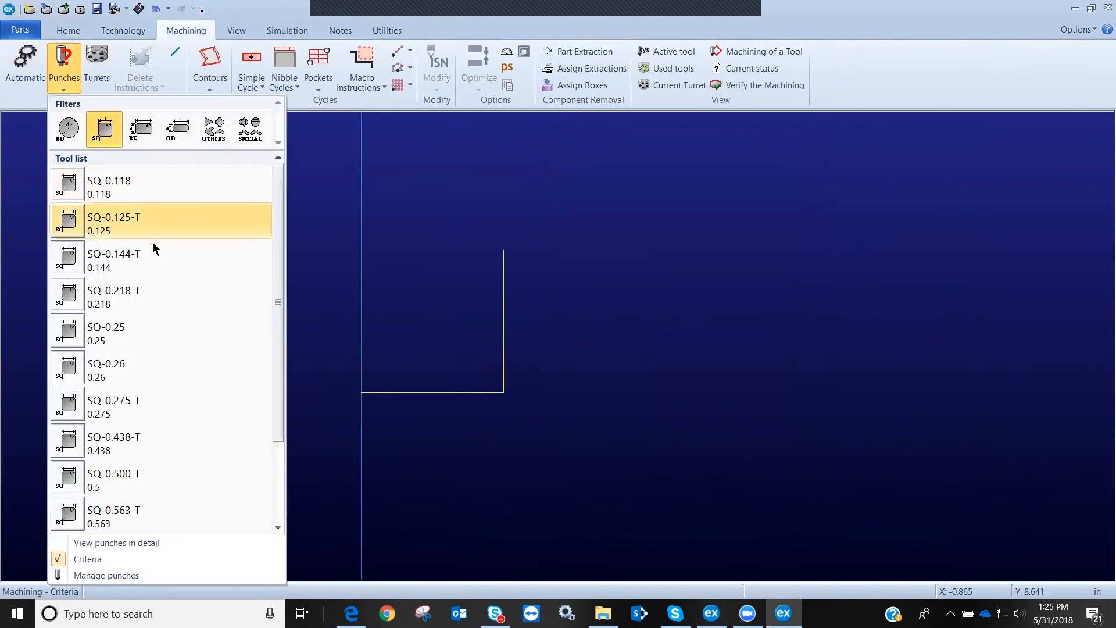
left_click(127, 408)
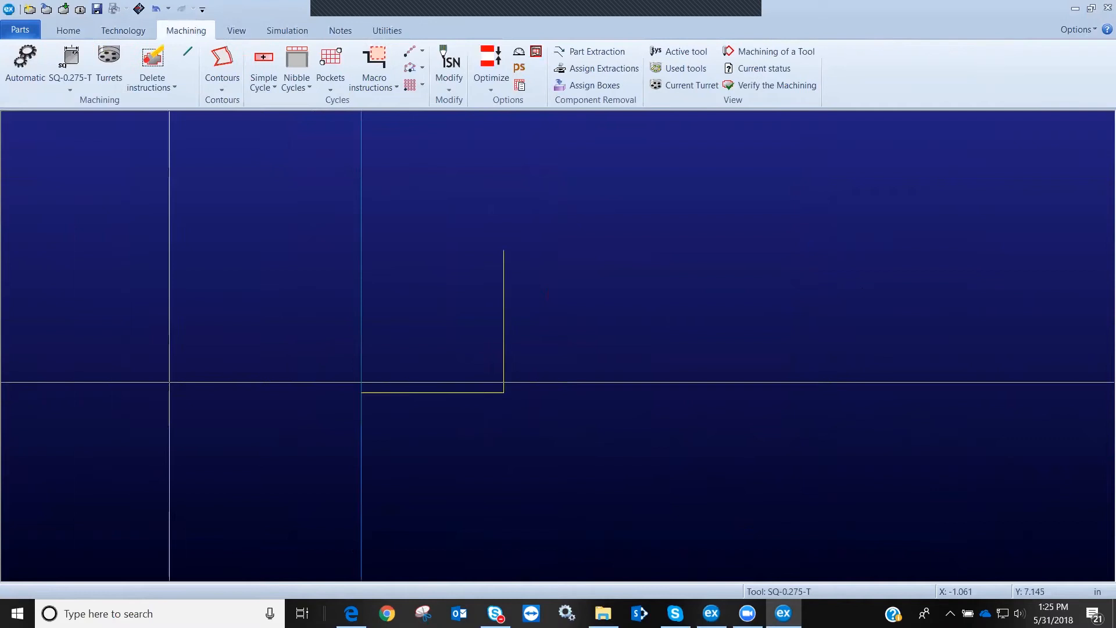
Apply geometry nibble cycles to the vertical and horizontal notch lines, placing the hits on the outer side of the corner
left_click(293, 89)
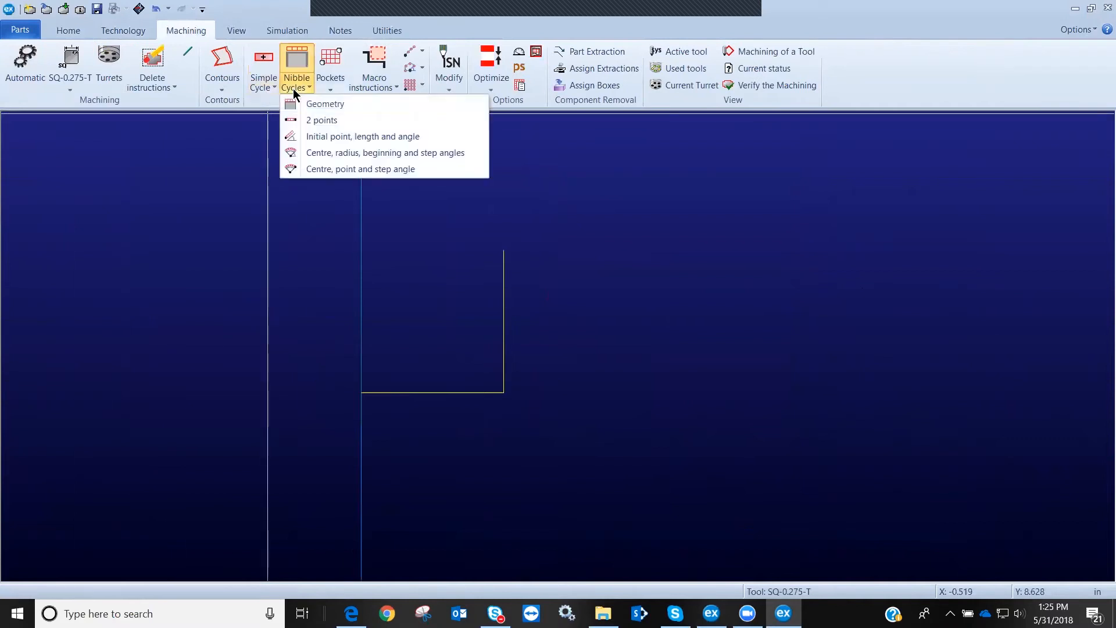
left_click(320, 102)
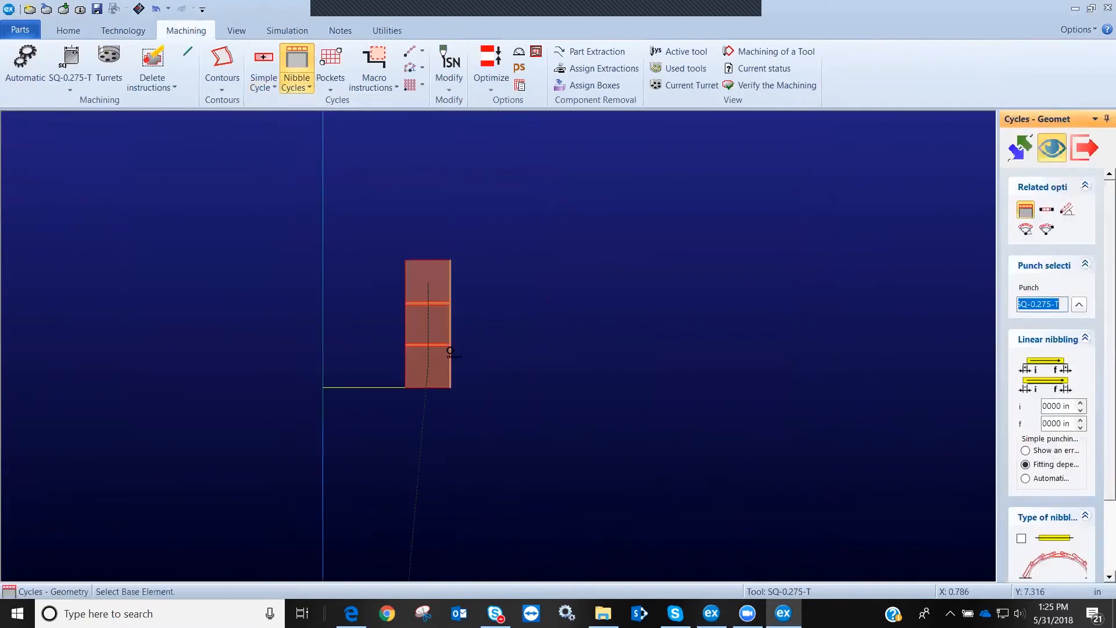
left_click(448, 350)
left_click(388, 383)
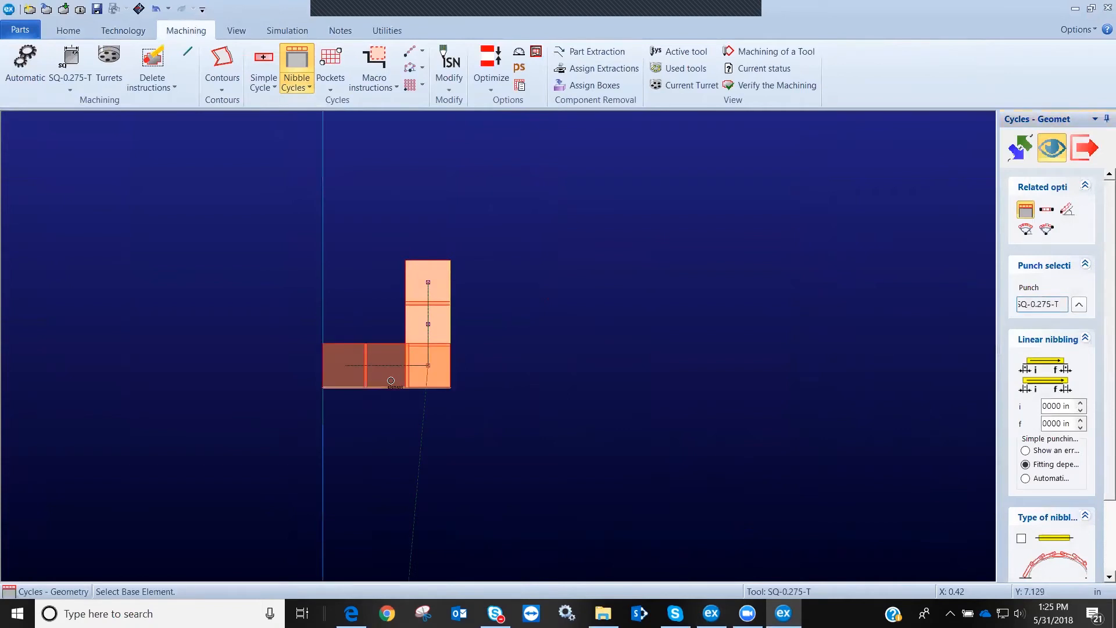
key("Escape")
Save the corner nibbling as a new machining macro "macro test1", with its reference point at the notch's lower-right corner
scroll(558, 347, "down", 3)
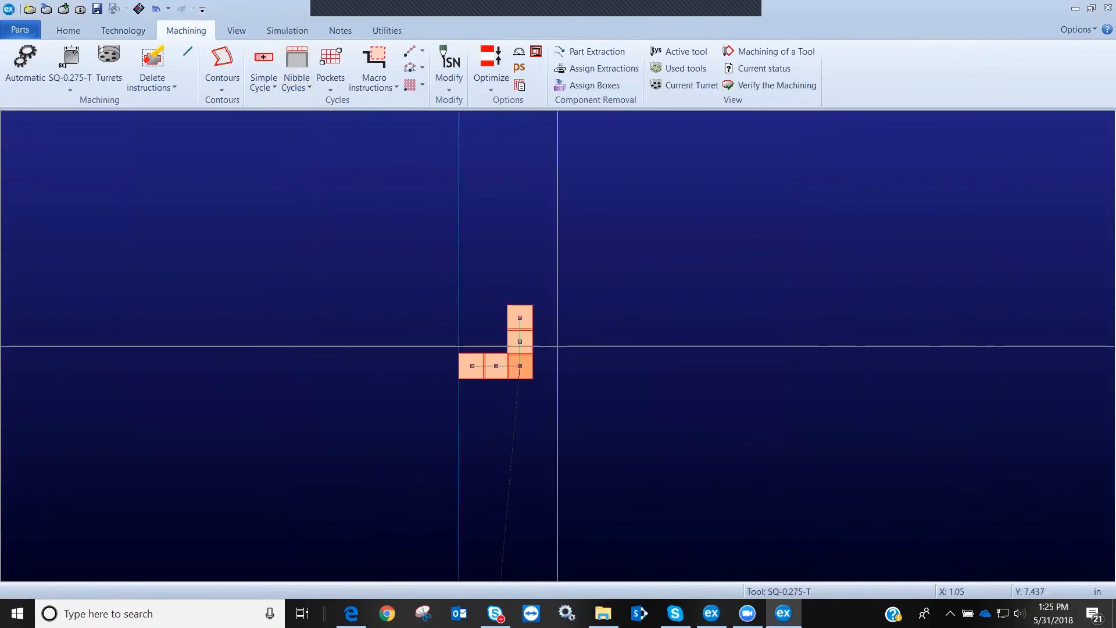
scroll(568, 350, "up", 3)
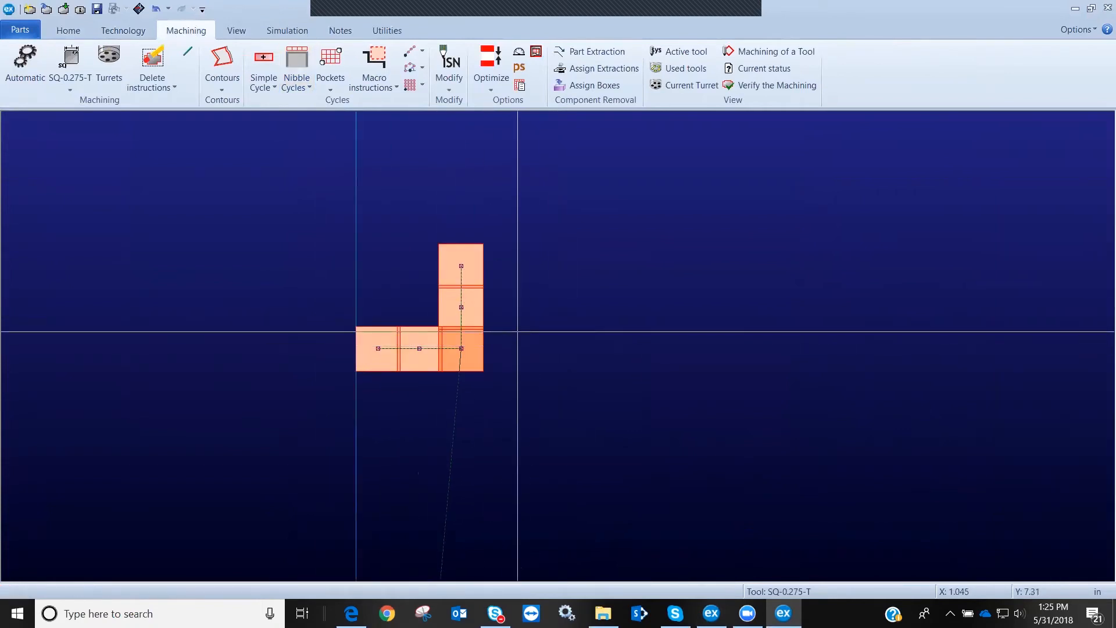
left_click(20, 31)
left_click(75, 269)
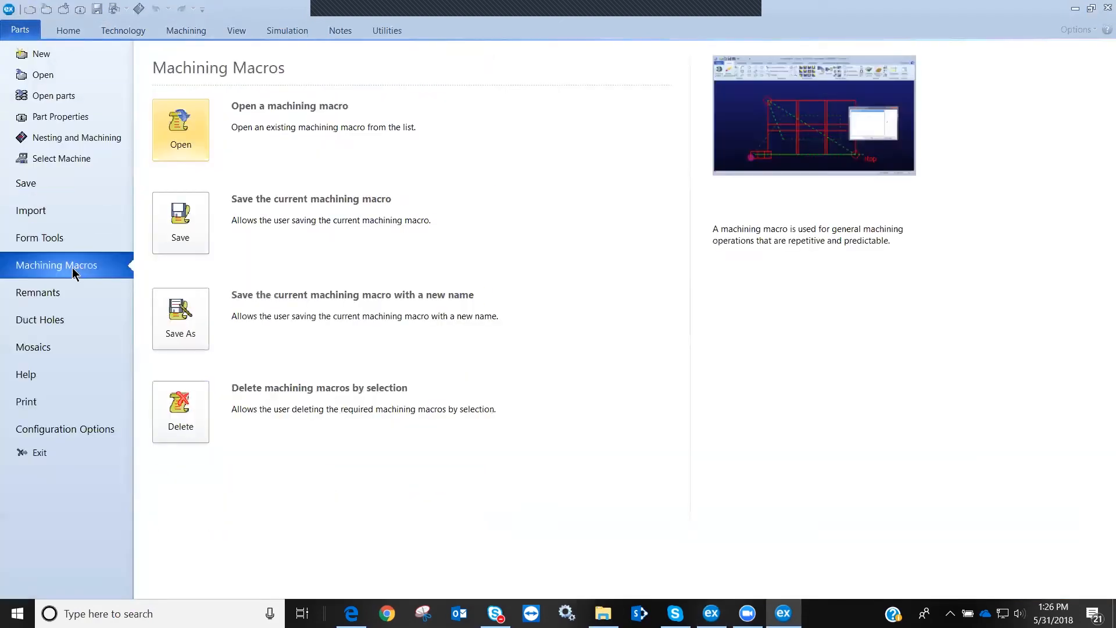
left_click(190, 324)
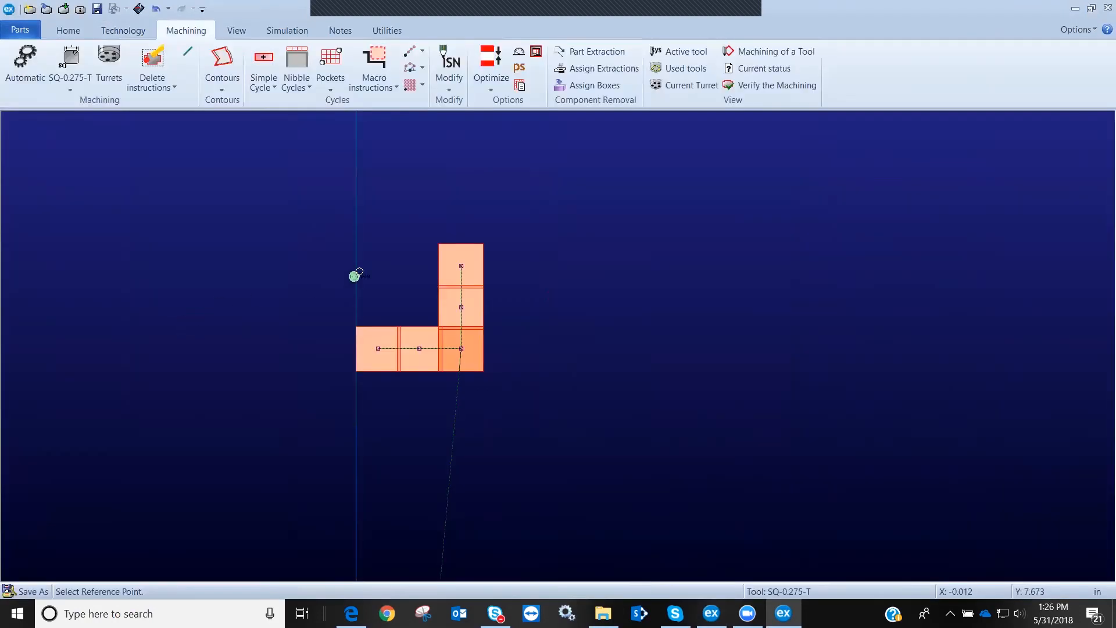
left_click(483, 371)
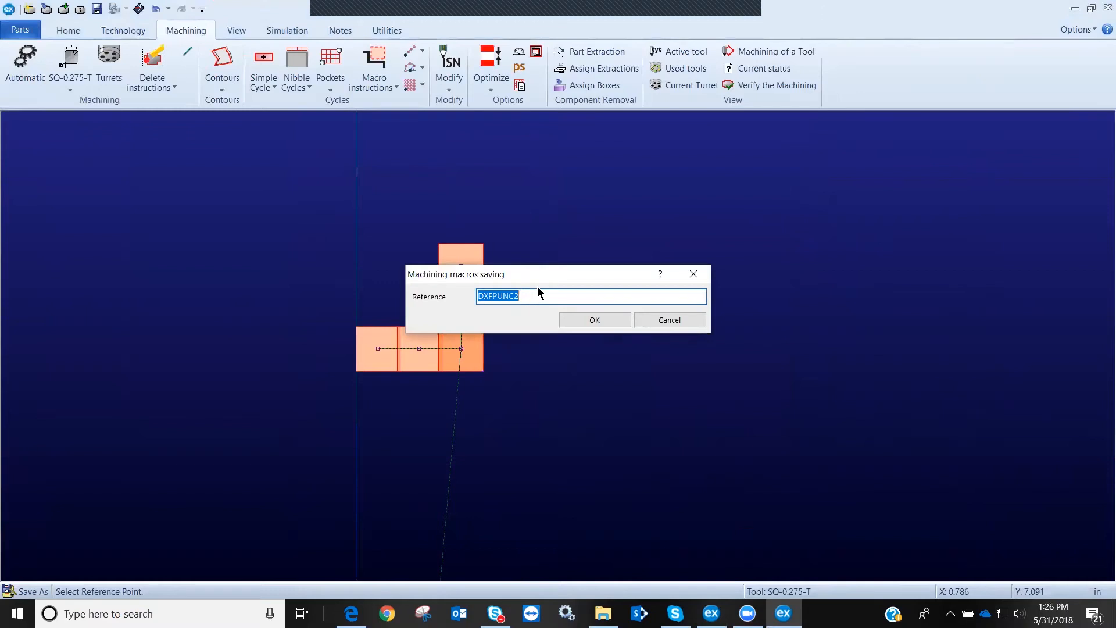
type("macro test1")
left_click(595, 320)
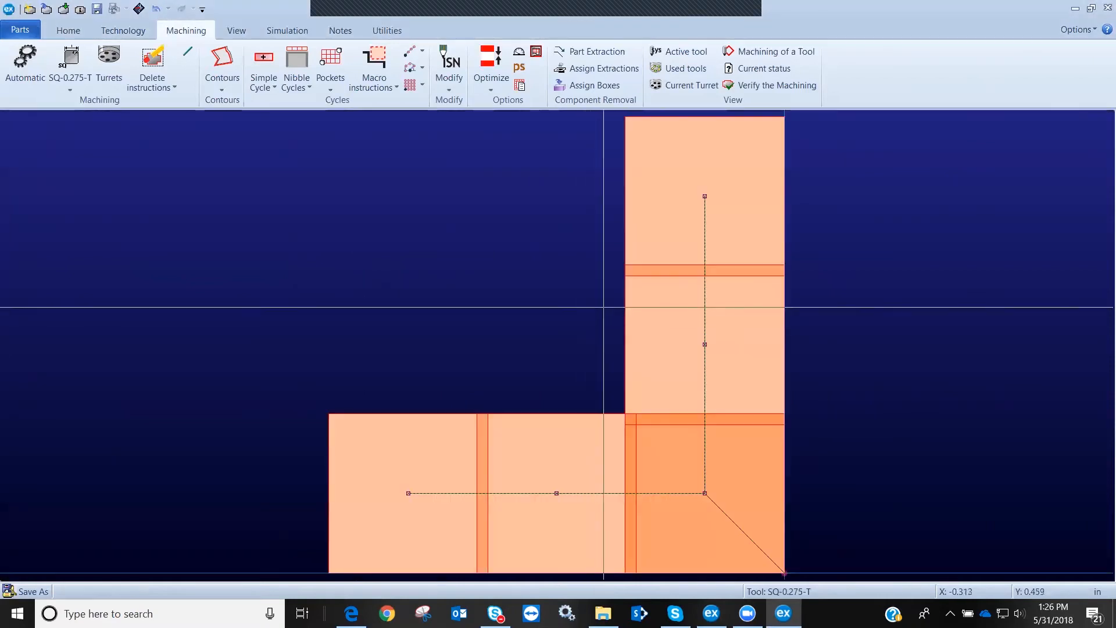
Close the macro and reopen part DXFPUNC2 from the product list for drawing
left_click(1108, 7)
right_click(324, 182)
left_click(363, 202)
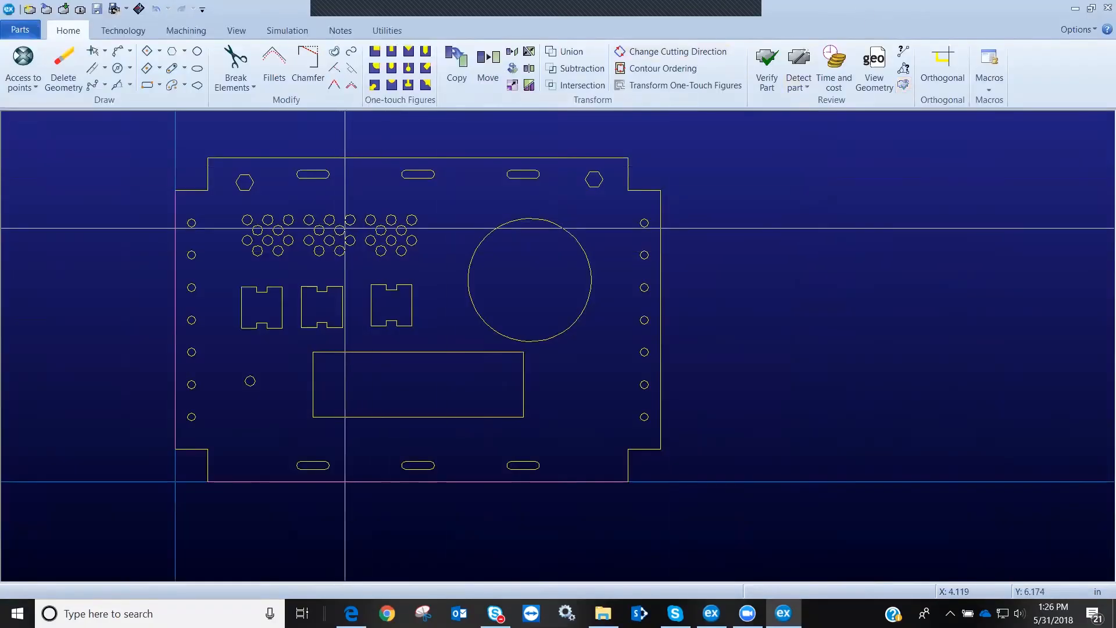
Run automatic punching on DXFPUNC2 with the existing settings and examine the hits at the corner notches
left_click(186, 31)
left_click(25, 67)
left_click(655, 455)
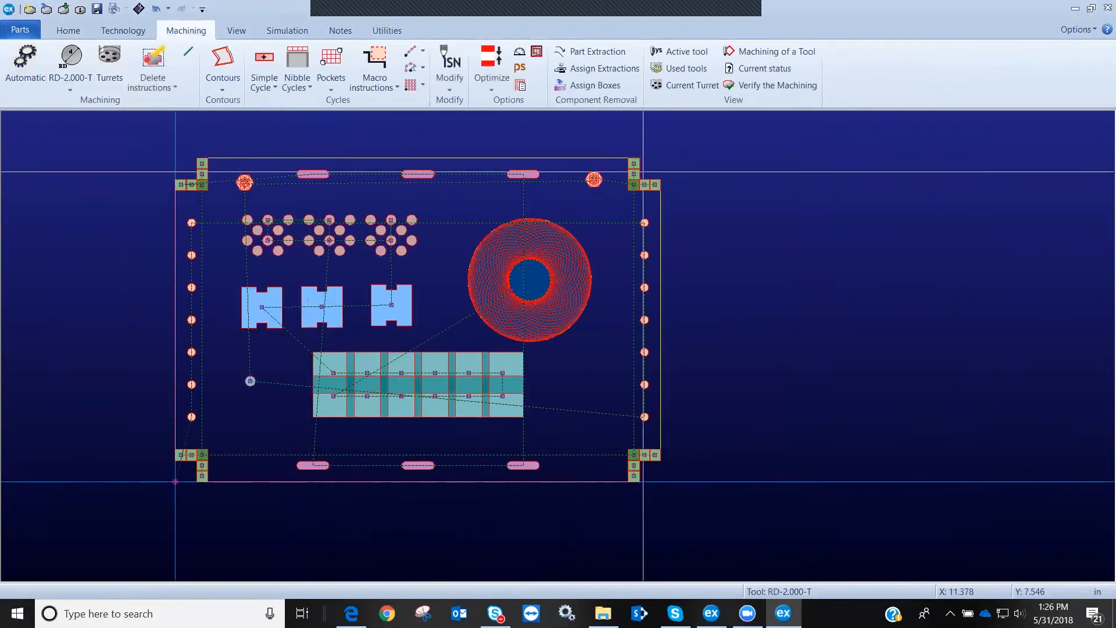
scroll(635, 181, "up", 4)
scroll(162, 363, "down", 4)
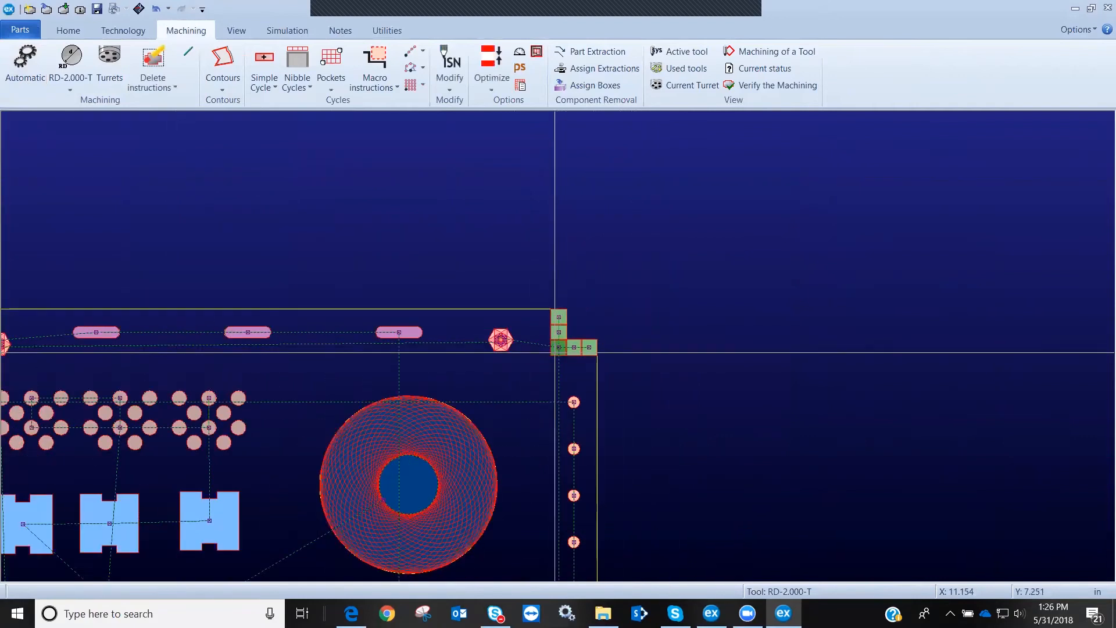
scroll(558, 349, "down", 5)
scroll(511, 332, "up", 4)
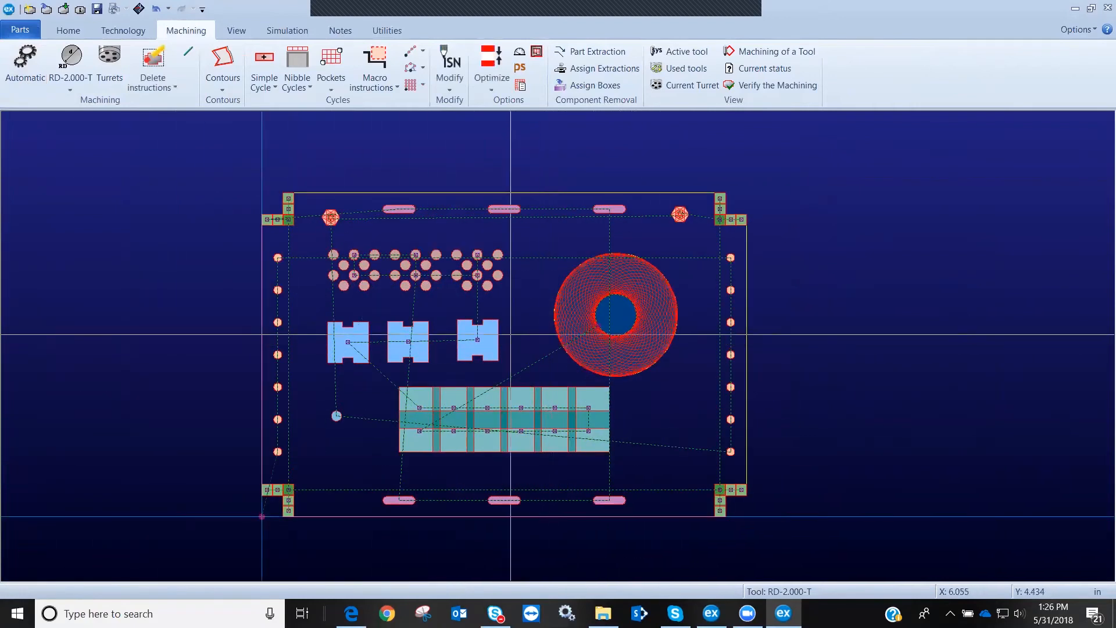
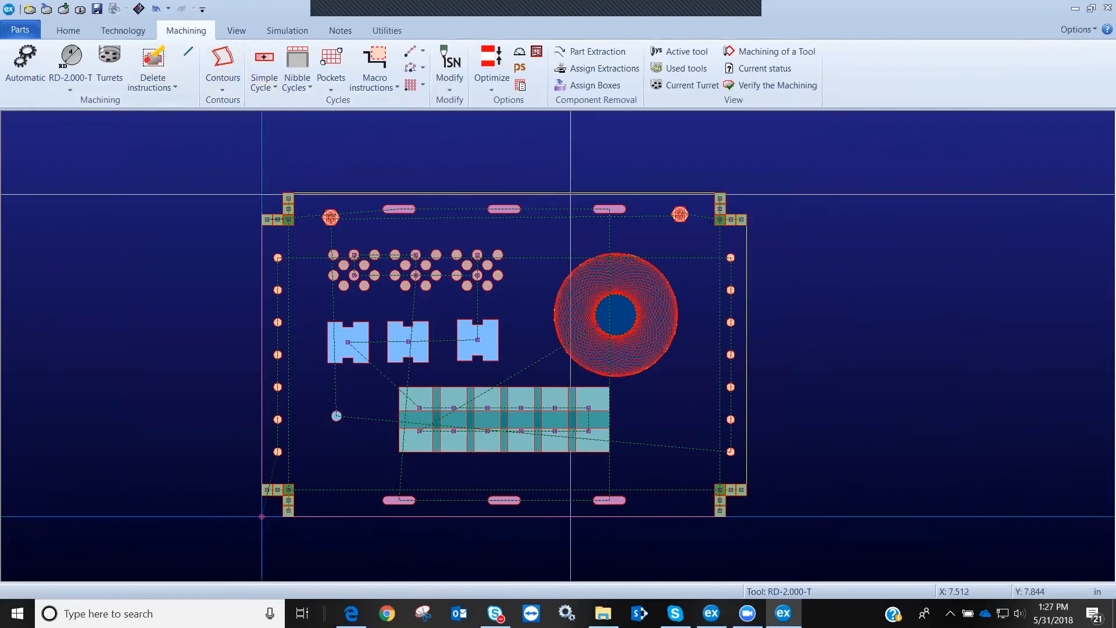
Close DXFPUNC2 without saving and import part DXFPUNC0 from the parts database into the job
left_click(1105, 9)
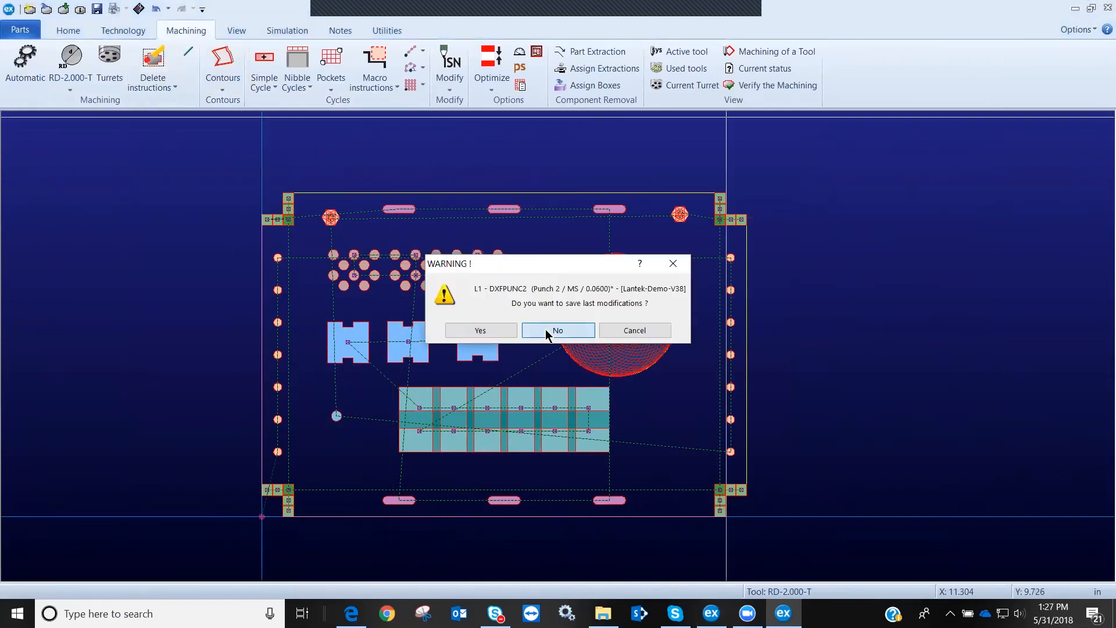
left_click(546, 329)
left_click(152, 84)
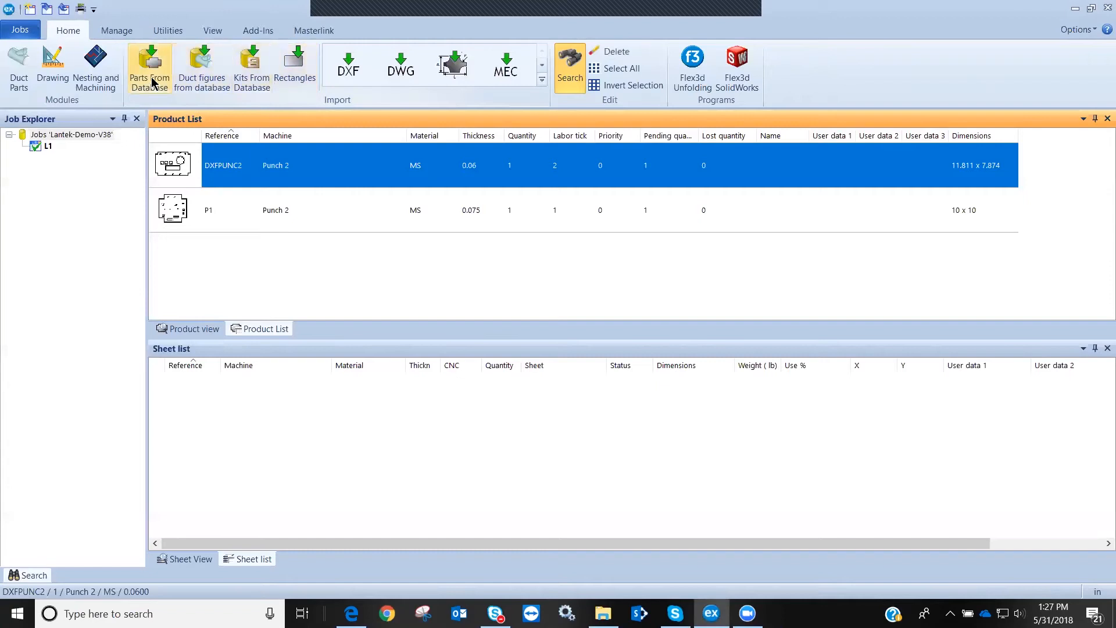
left_click(347, 189)
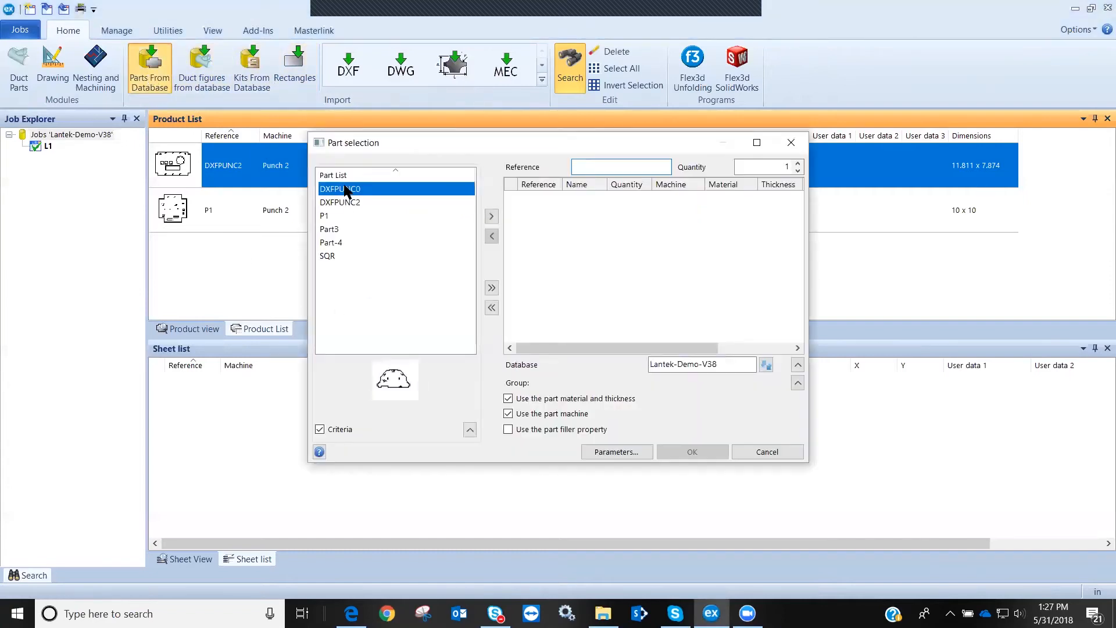
left_click(492, 216)
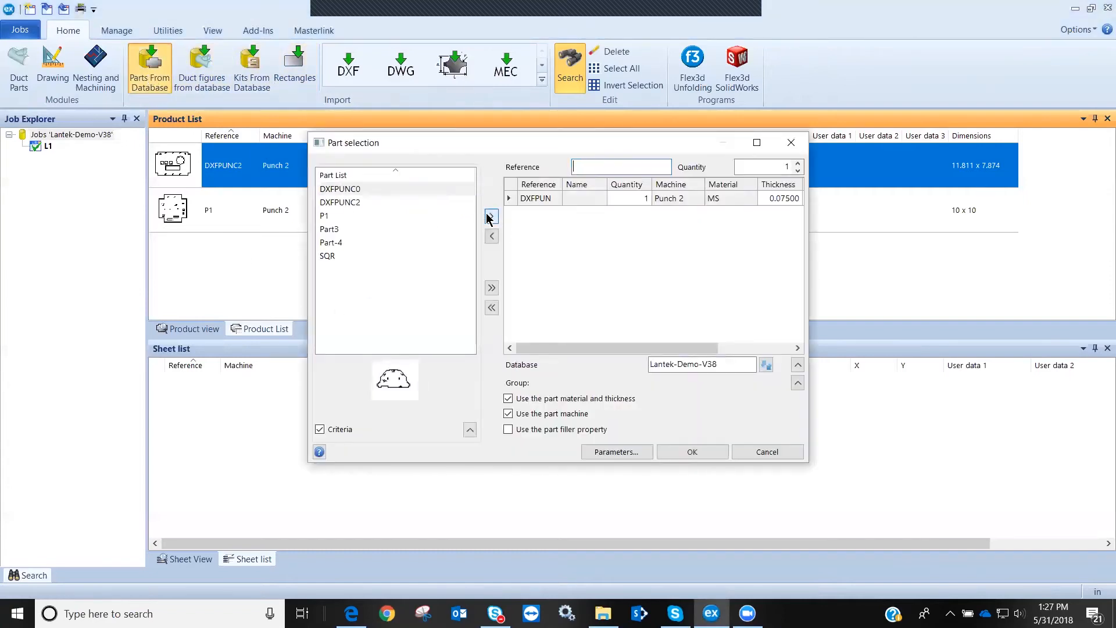
left_click(680, 451)
Open the imported part DXFPUNC0 from the product list for drawing
right_click(282, 169)
left_click(318, 195)
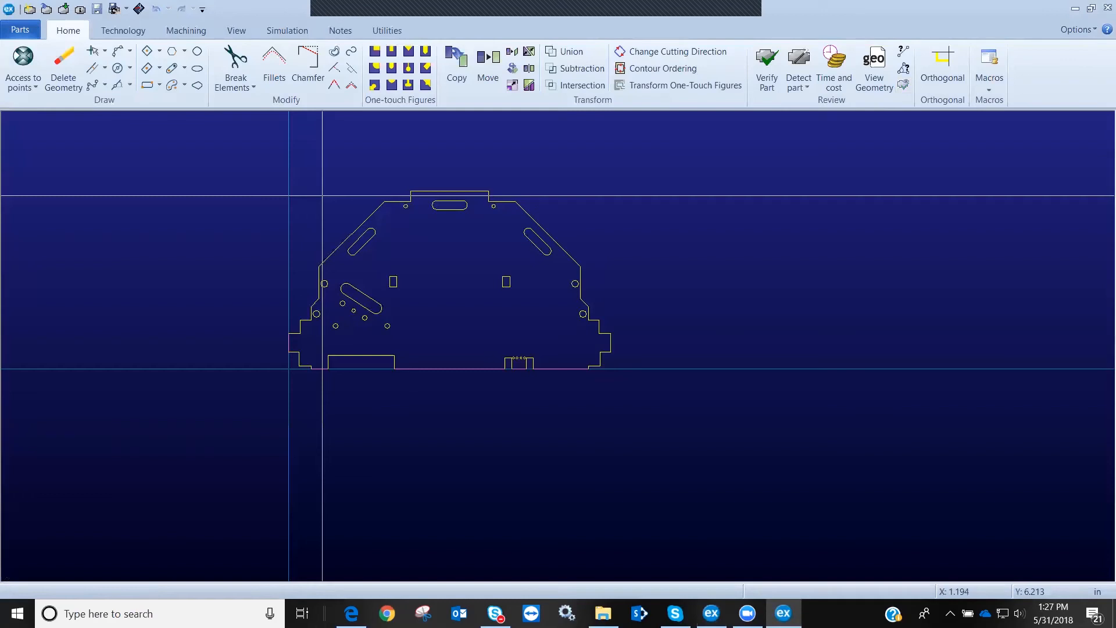
scroll(530, 343, "up", 3)
scroll(556, 345, "down", 1)
Punch the part automatically using all punches and only the simple corner one-touch figure
left_click(183, 31)
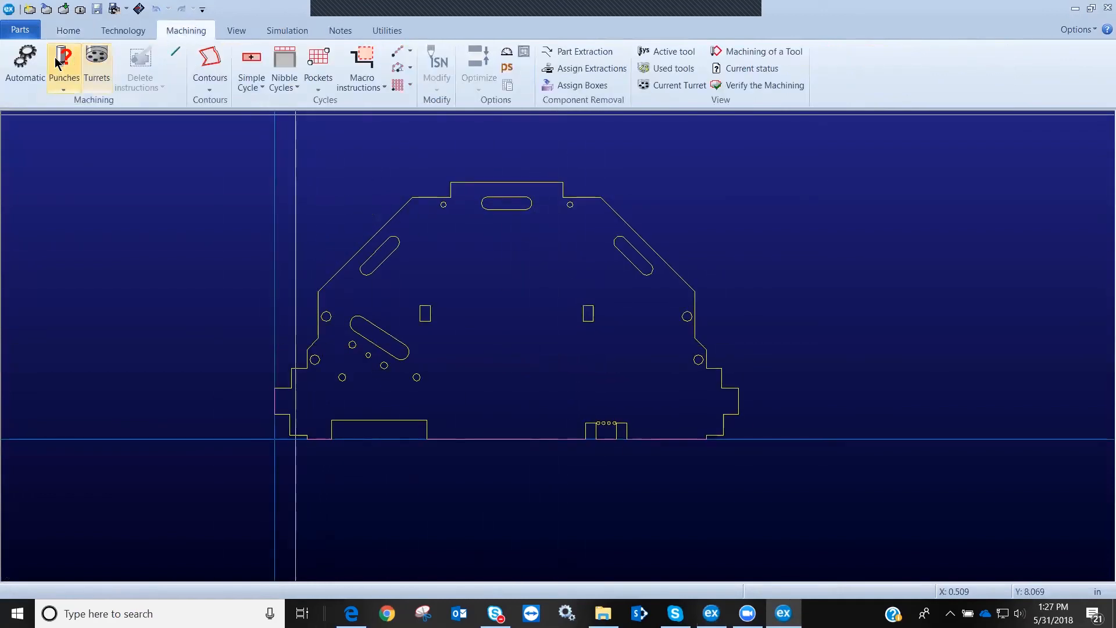
left_click(26, 78)
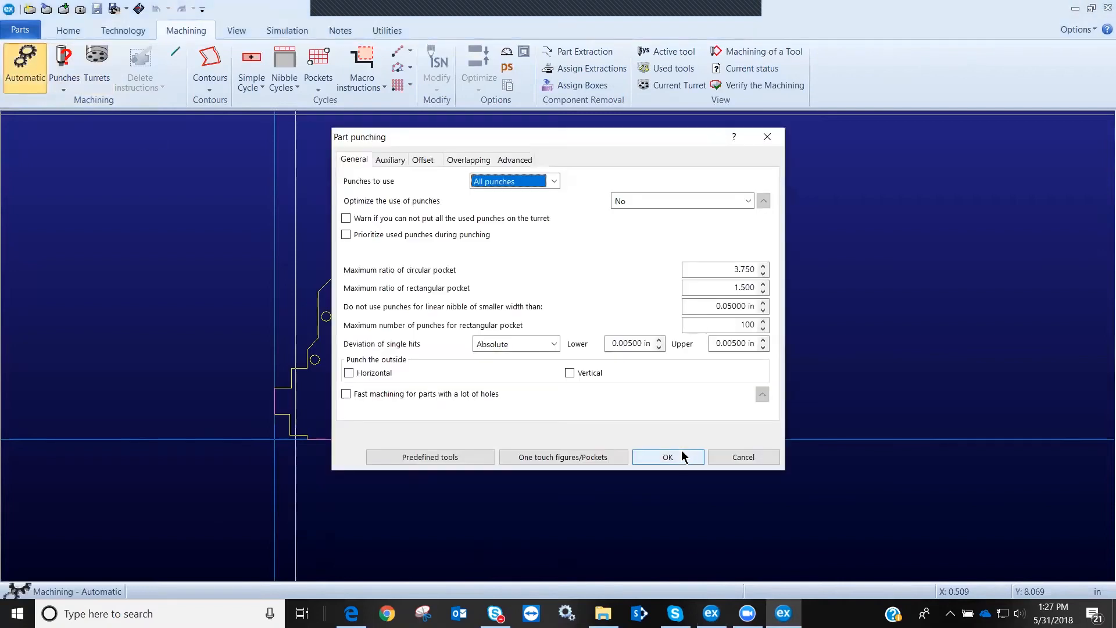
left_click(518, 455)
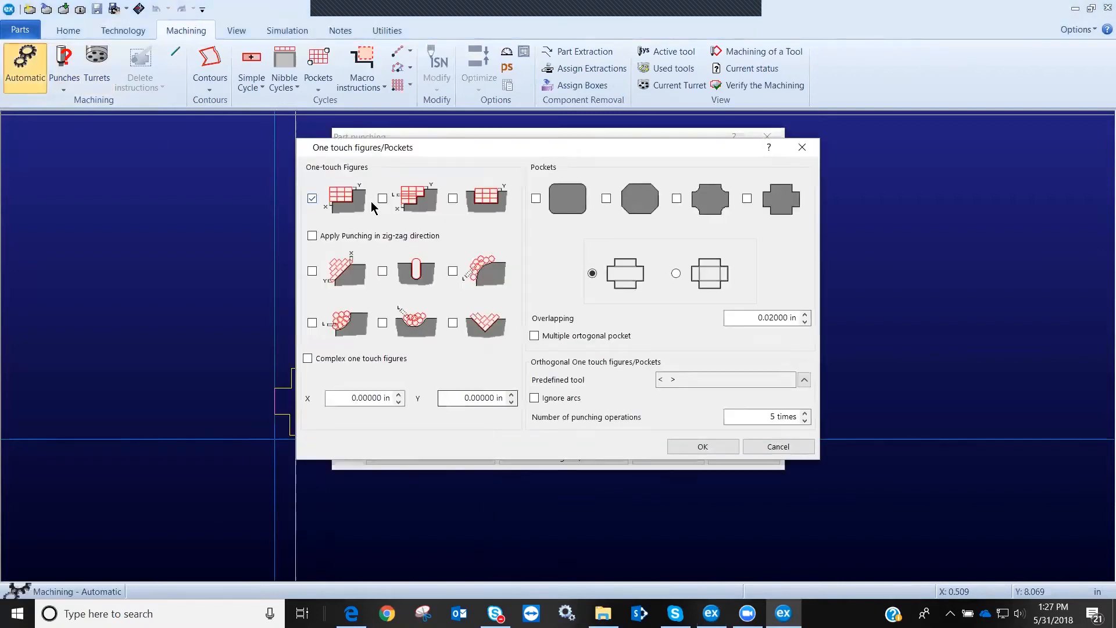
left_click(703, 447)
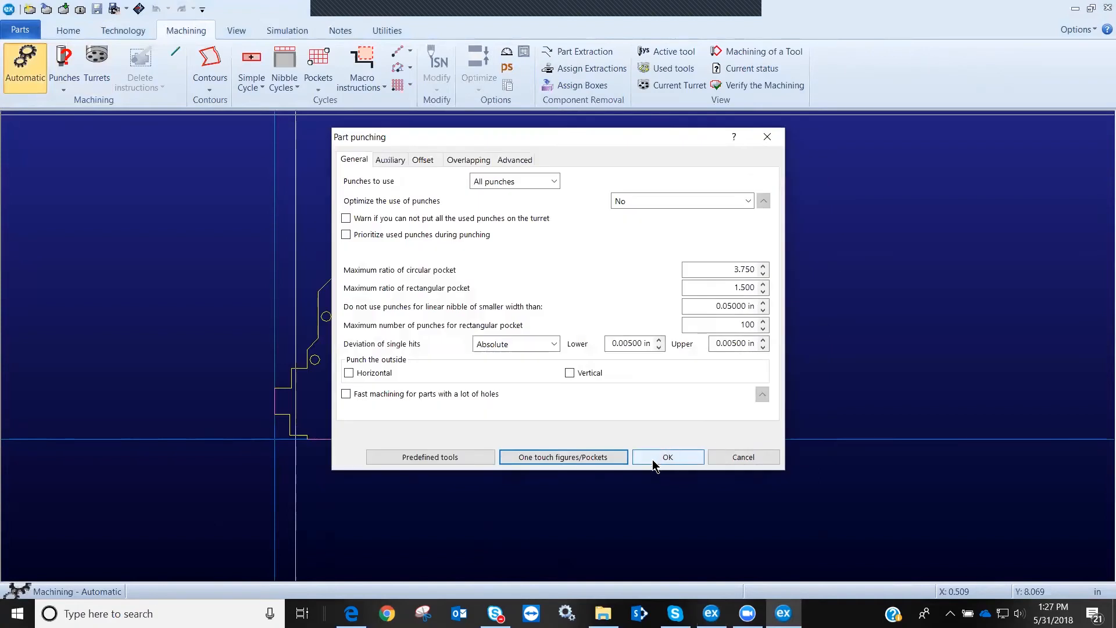
left_click(660, 457)
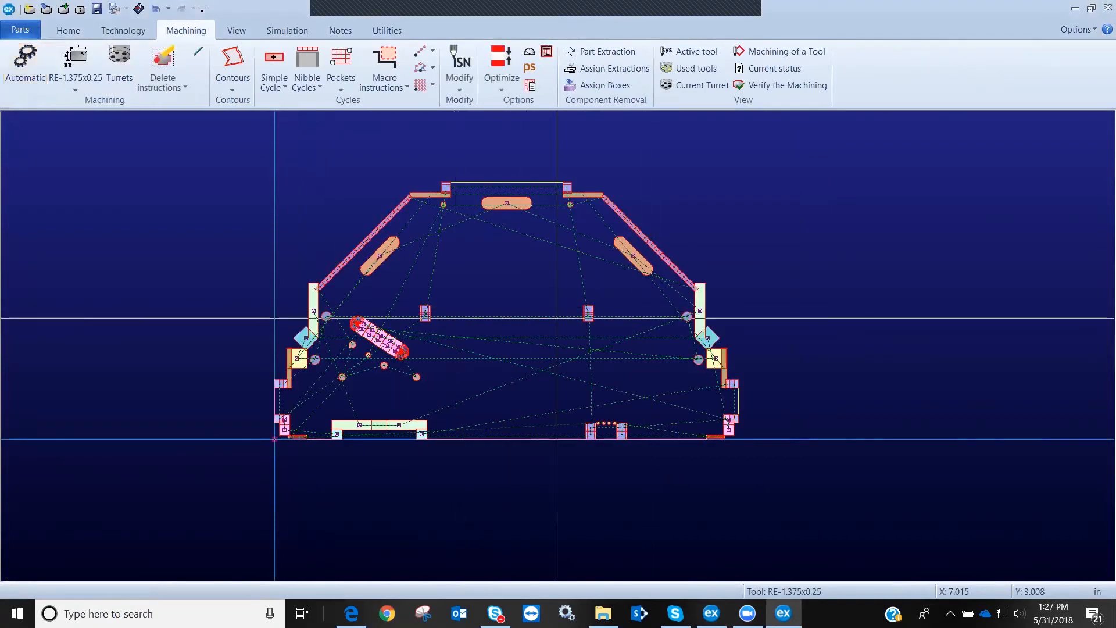
Examine the generated hits on the rectangular windows, top notches and the shallow steps at both ends of the lower edge
scroll(560, 329, "up", 8)
scroll(557, 345, "down", 8)
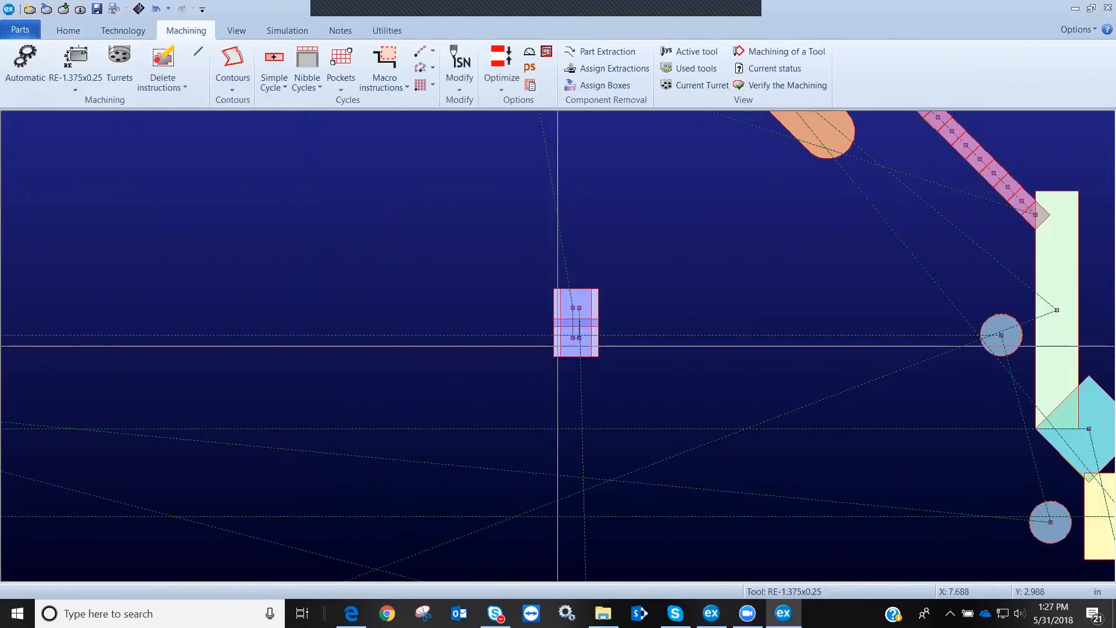
scroll(466, 202, "up", 3)
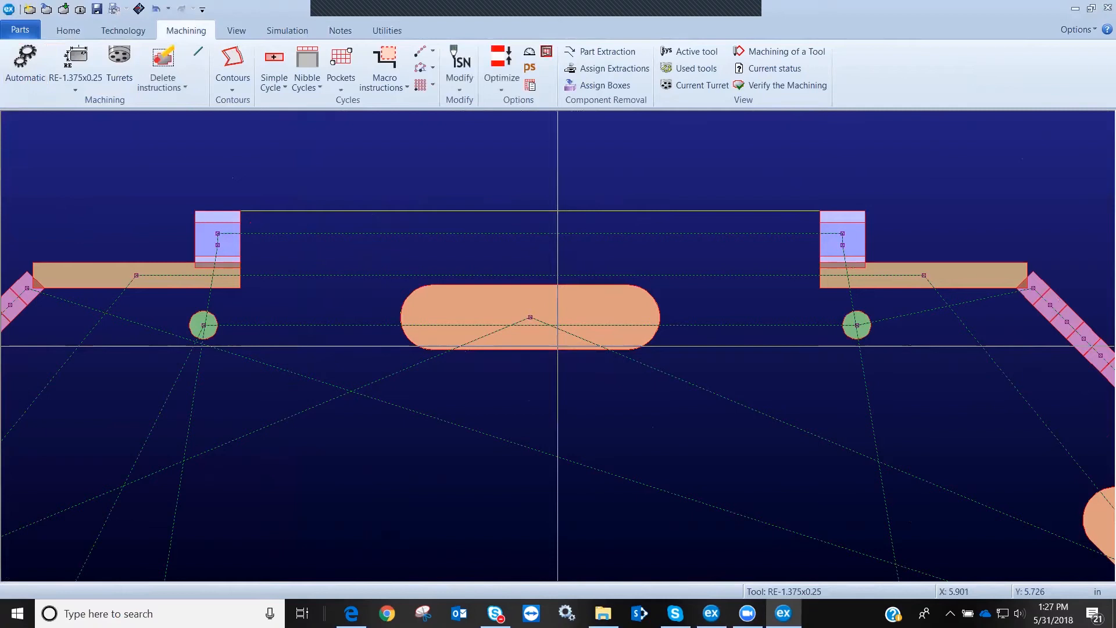
scroll(558, 346, "down", 4)
scroll(659, 346, "up", 3)
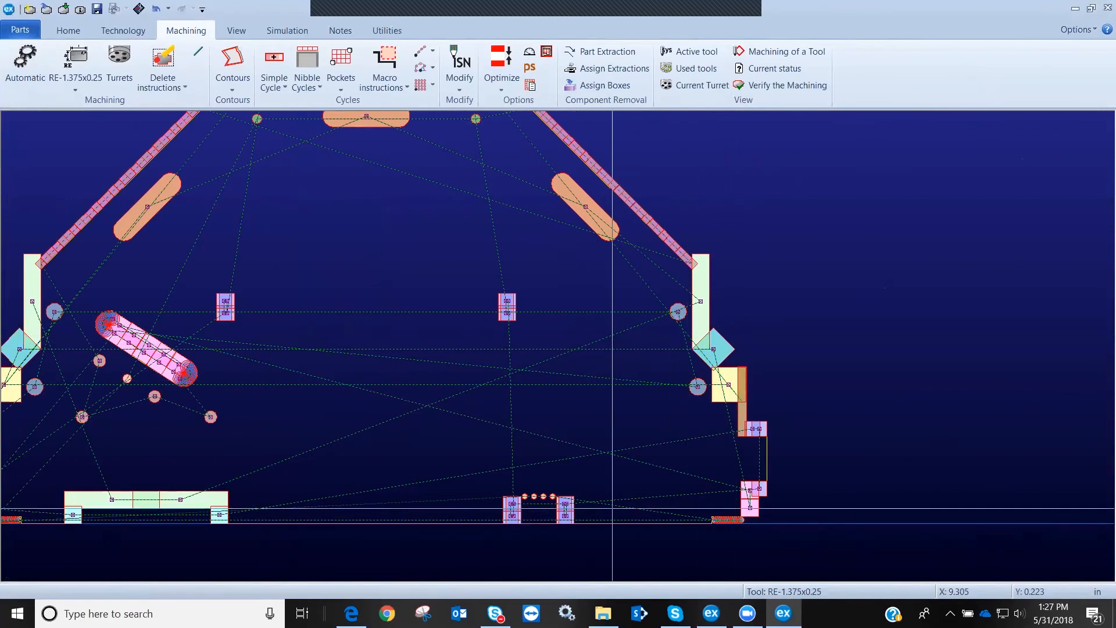
scroll(710, 518, "up", 5)
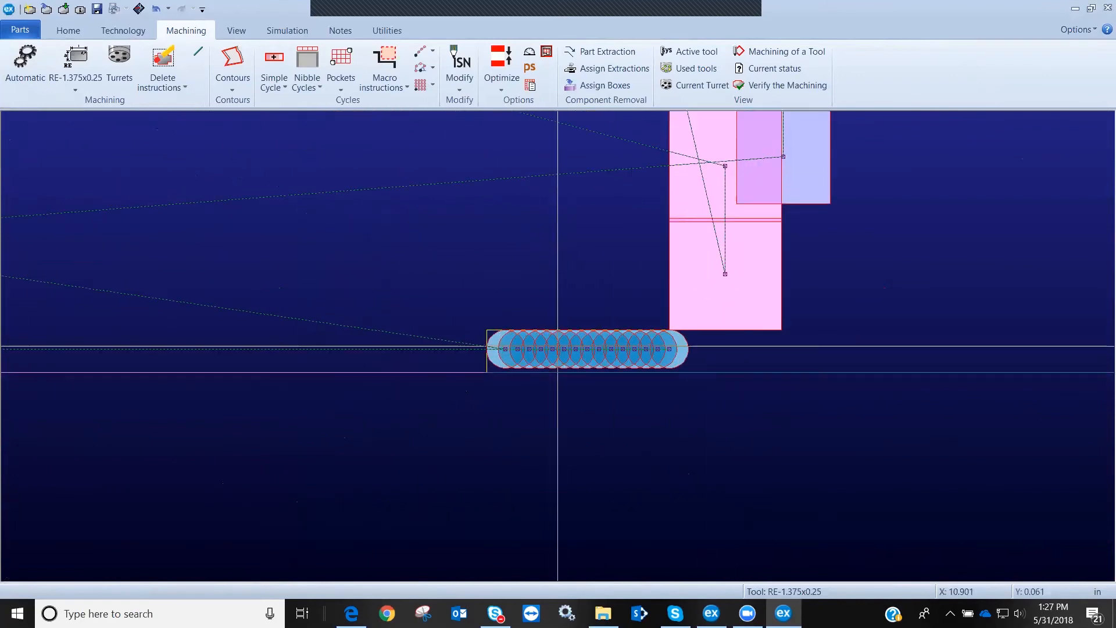
scroll(553, 358, "up", 1)
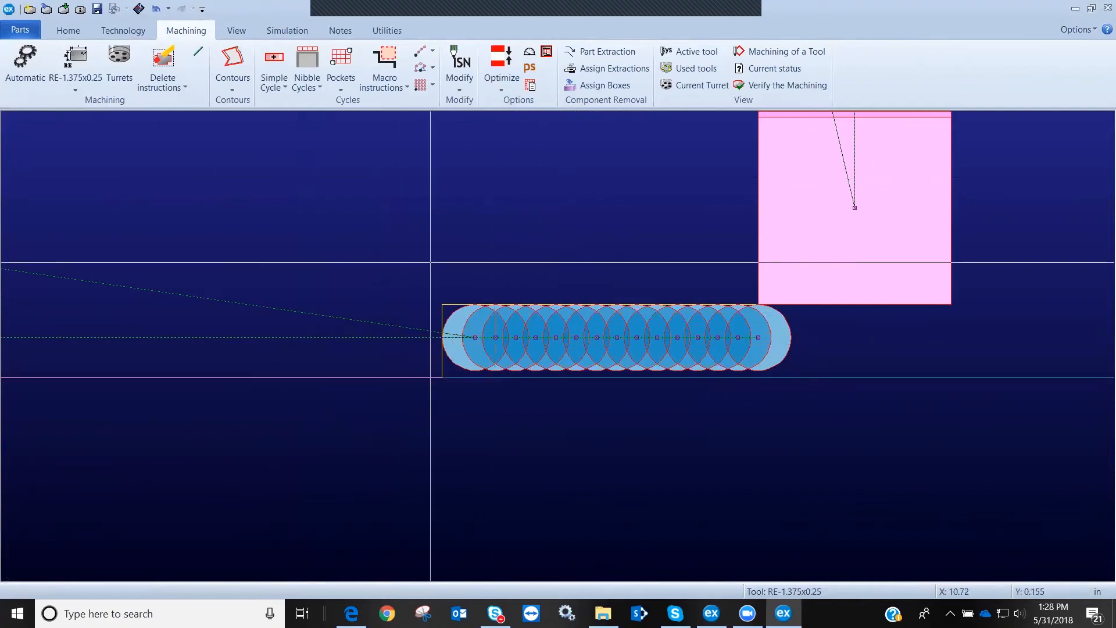
scroll(553, 348, "down", 2)
scroll(557, 346, "up", 4)
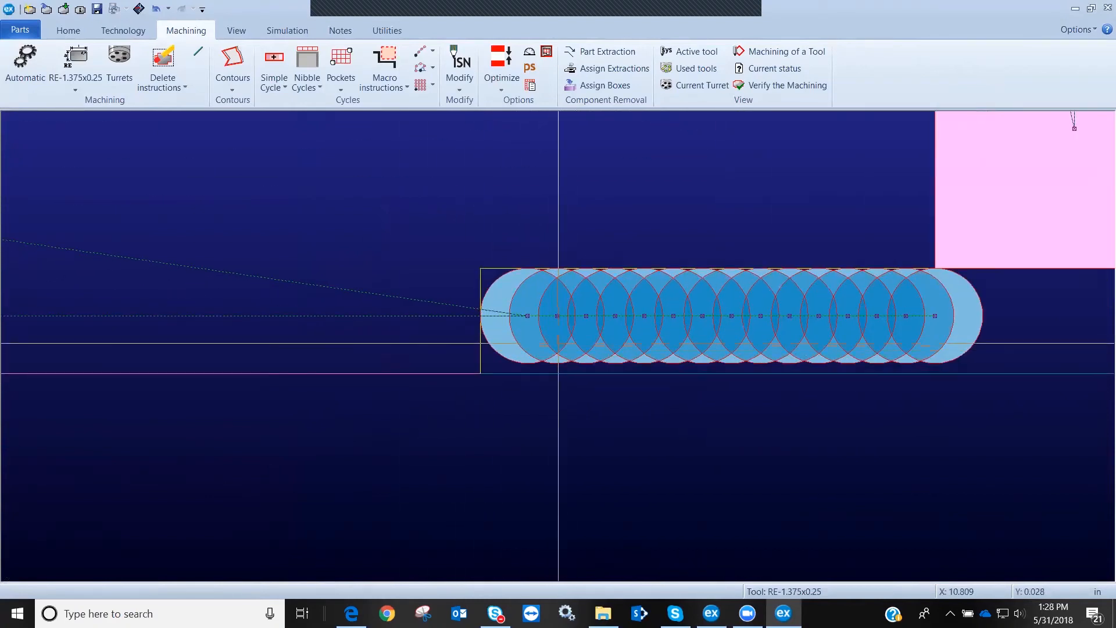
scroll(559, 343, "down", 3)
scroll(322, 345, "up", 2)
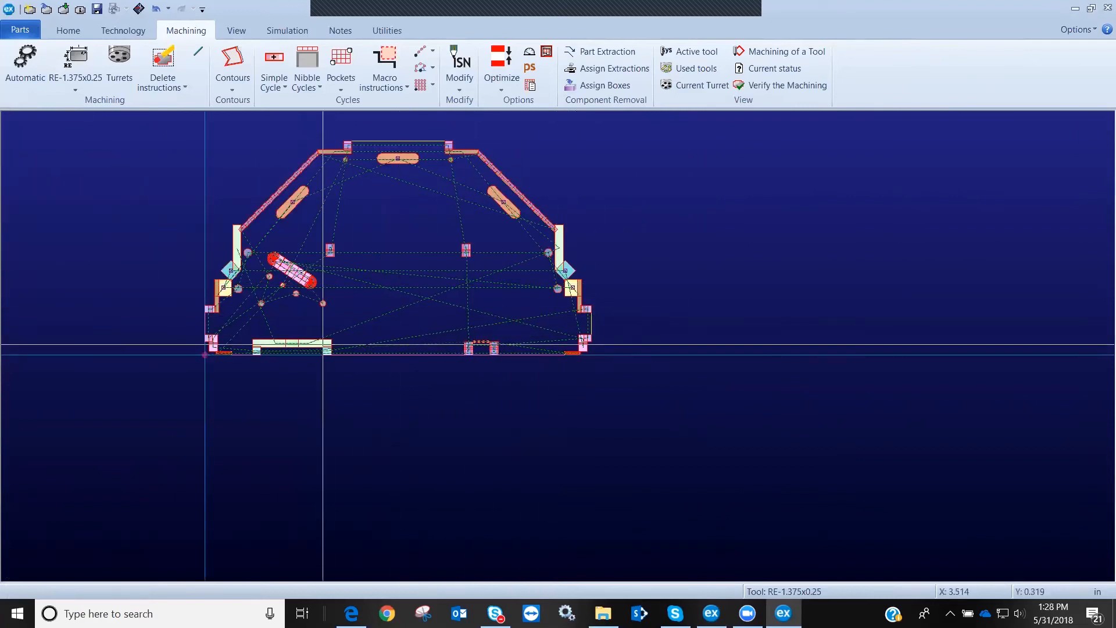
scroll(323, 344, "up", 5)
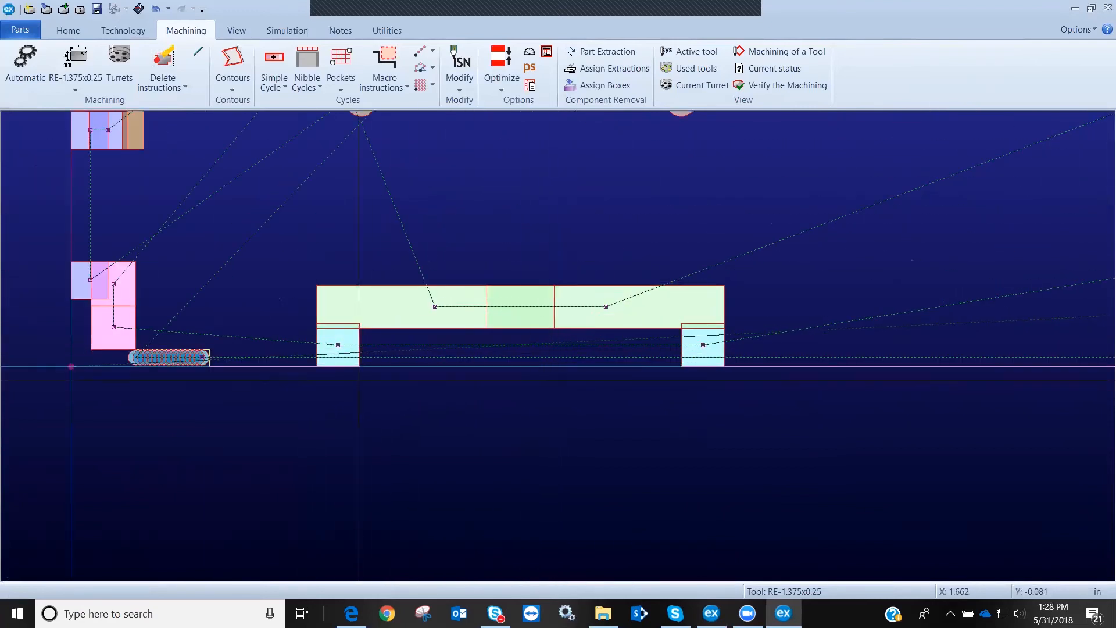
scroll(559, 344, "up", 4)
scroll(561, 346, "down", 2)
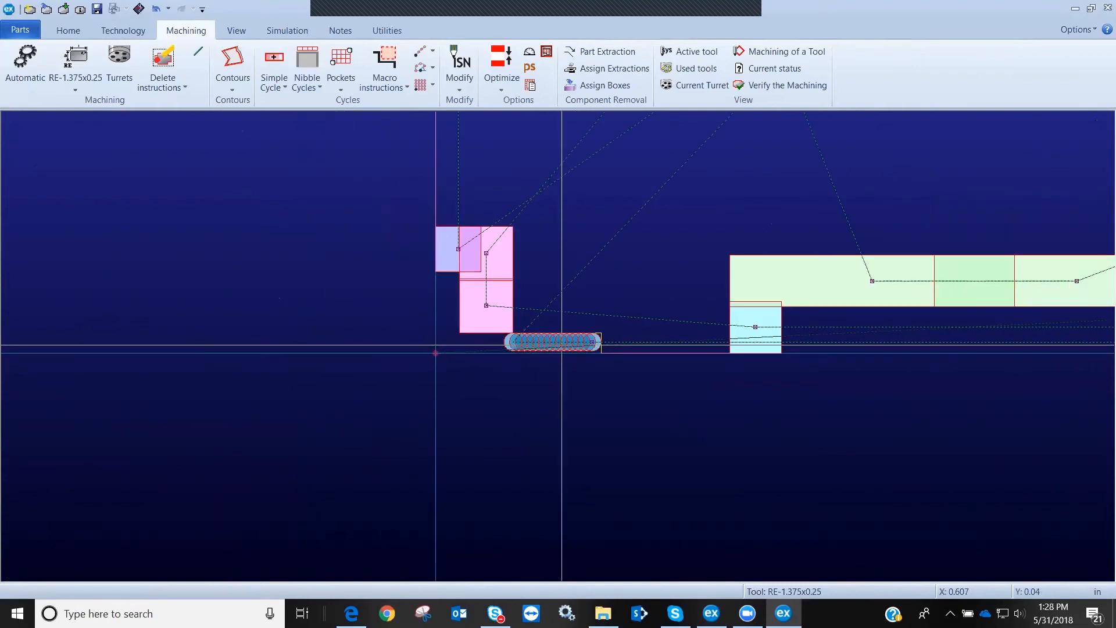
scroll(562, 345, "down", 5)
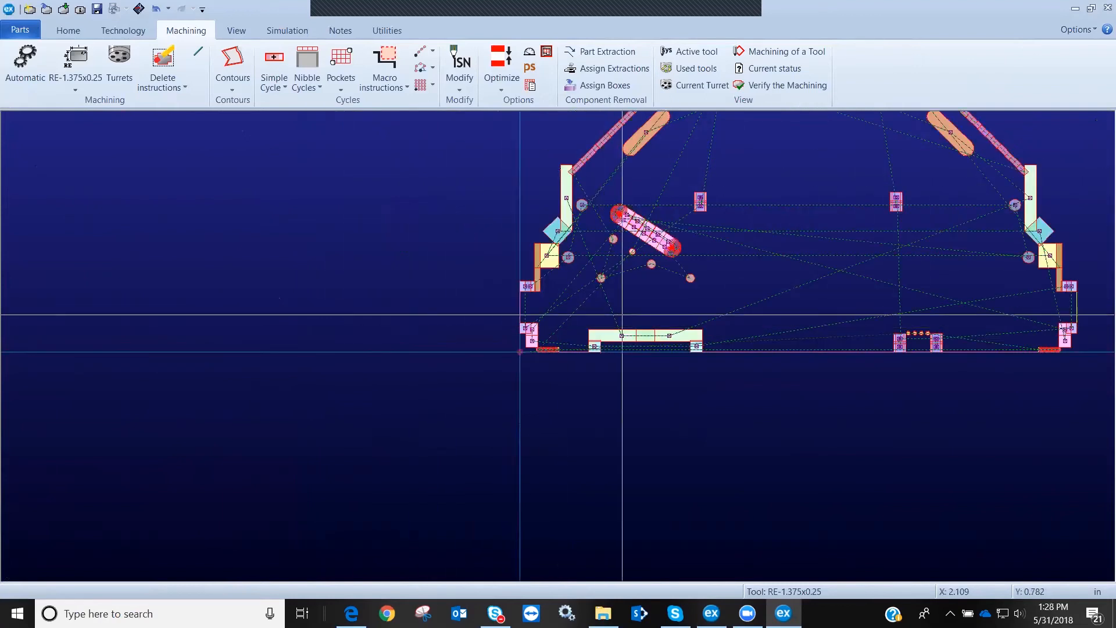
Delete all machining and set the automatic punching's maximum offset to 0.25 in in both X and Y
left_click(175, 68)
left_click(195, 168)
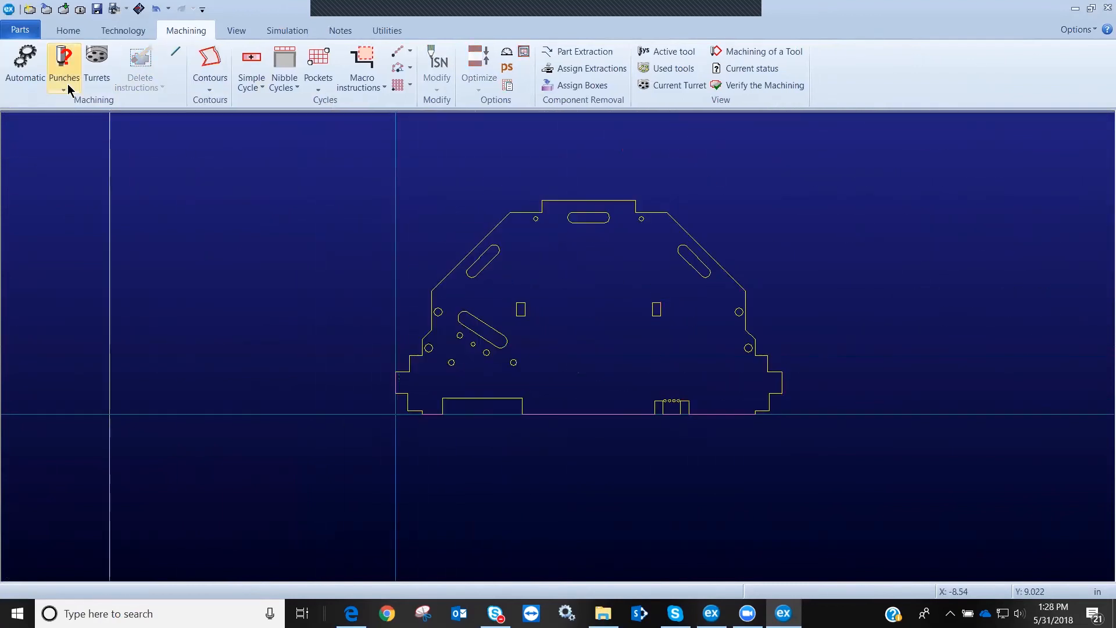
left_click(35, 72)
left_click(424, 160)
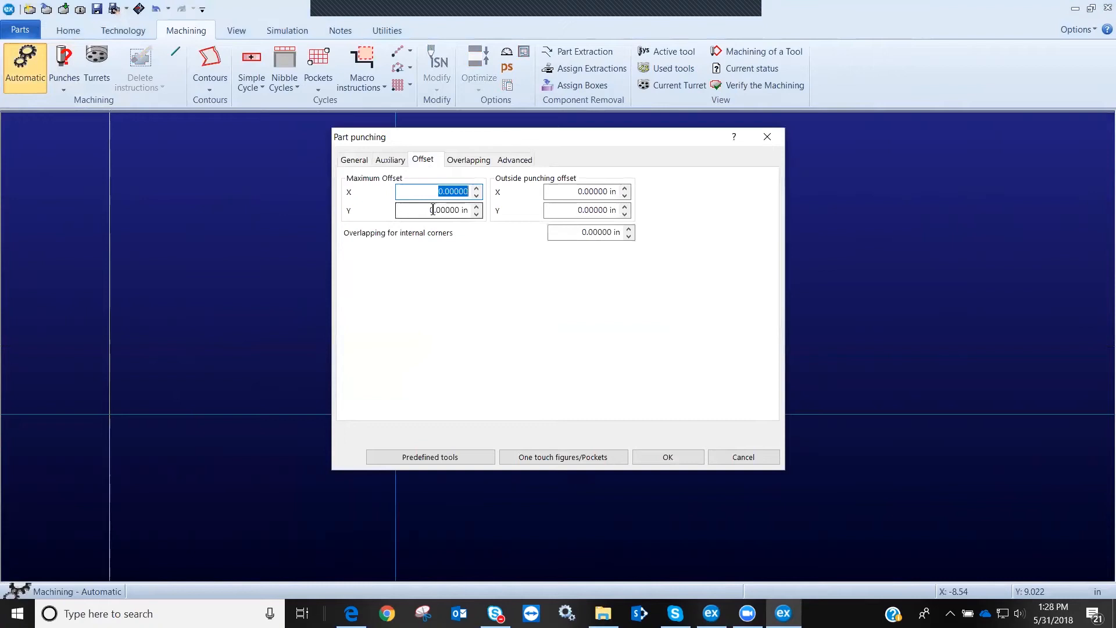
type(".25")
key("Tab")
key("BackSpace")
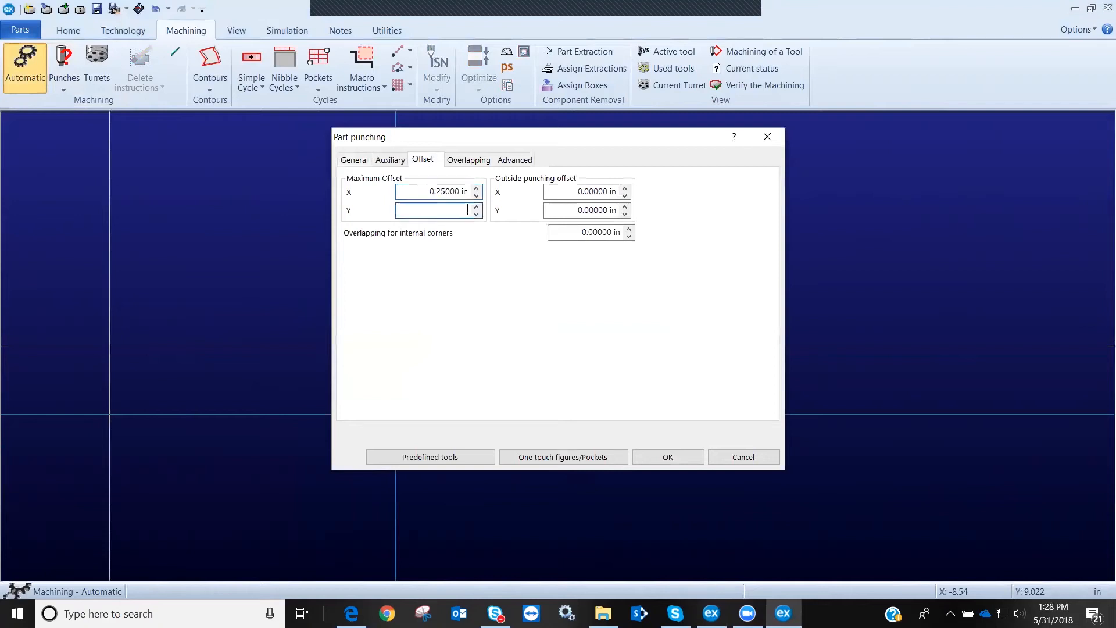
type(".25")
key("Tab")
Accept the offset settings and punch the part automatically
left_click(416, 190)
double_click(416, 190)
double_click(414, 211)
left_click(556, 193)
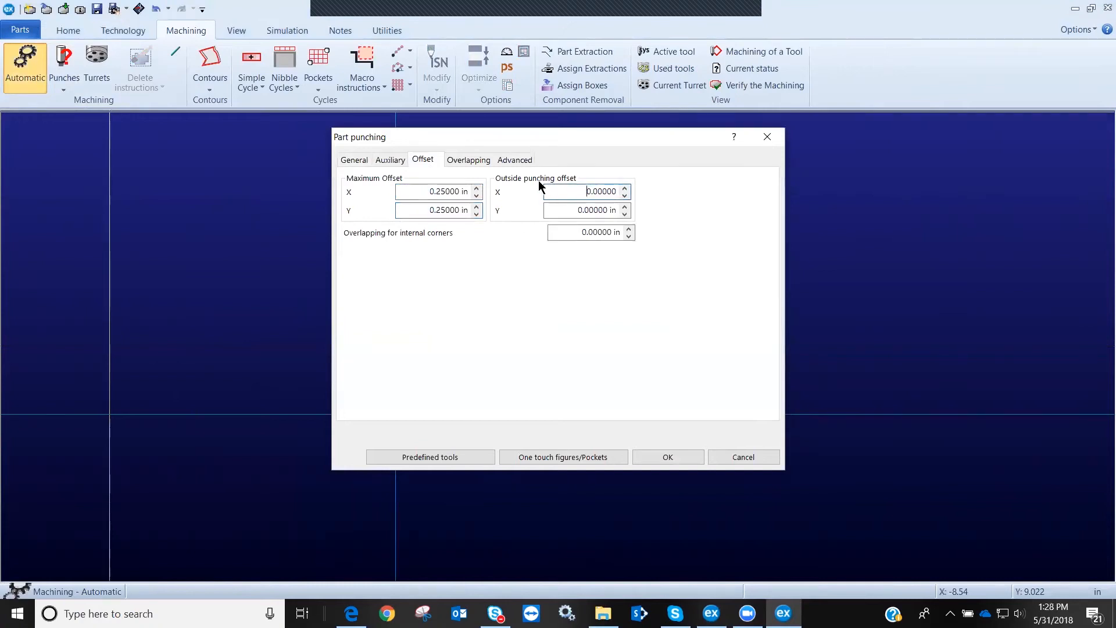
double_click(563, 186)
left_click(563, 186)
left_click(660, 457)
Examine the new hits on the shallow lower-edge steps, the bottom notches and the overall part outline
scroll(584, 319, "up", 5)
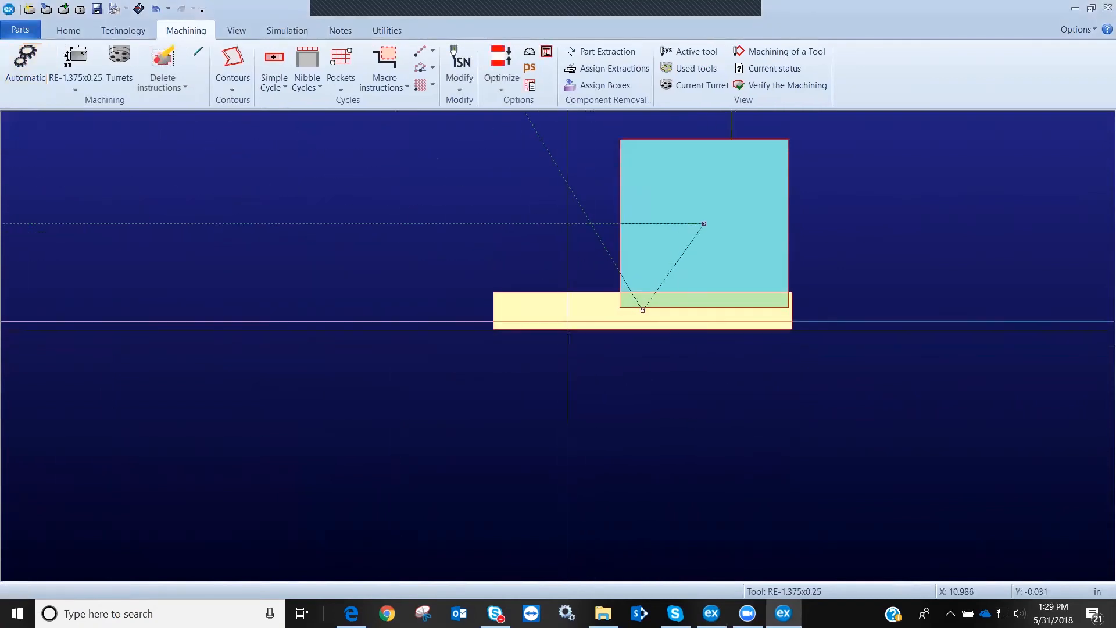
scroll(535, 339, "up", 2)
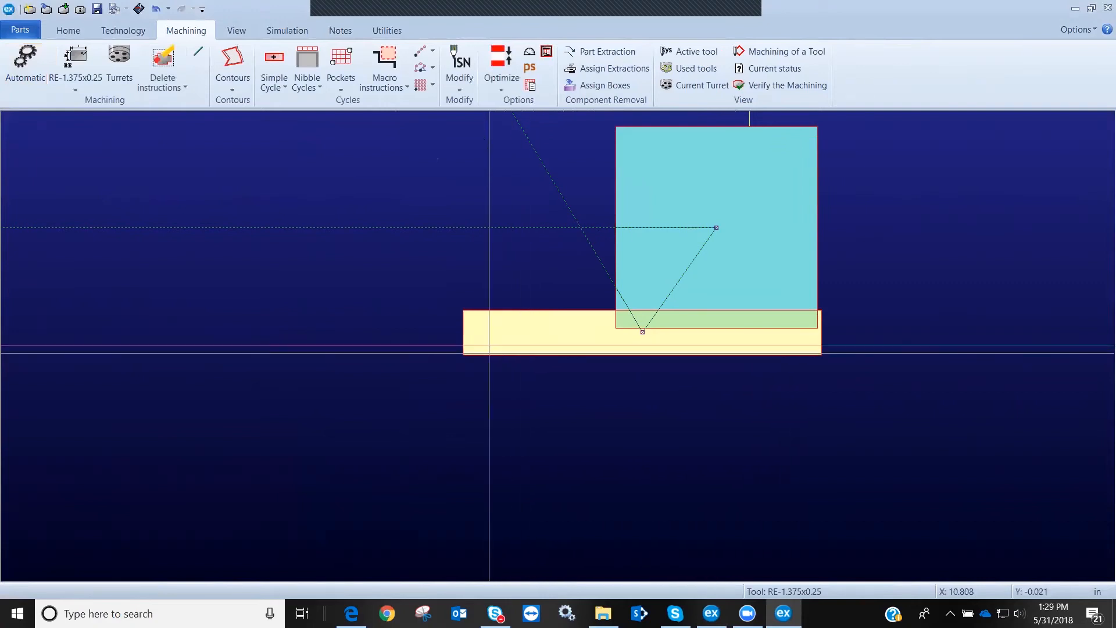
scroll(464, 350, "up", 2)
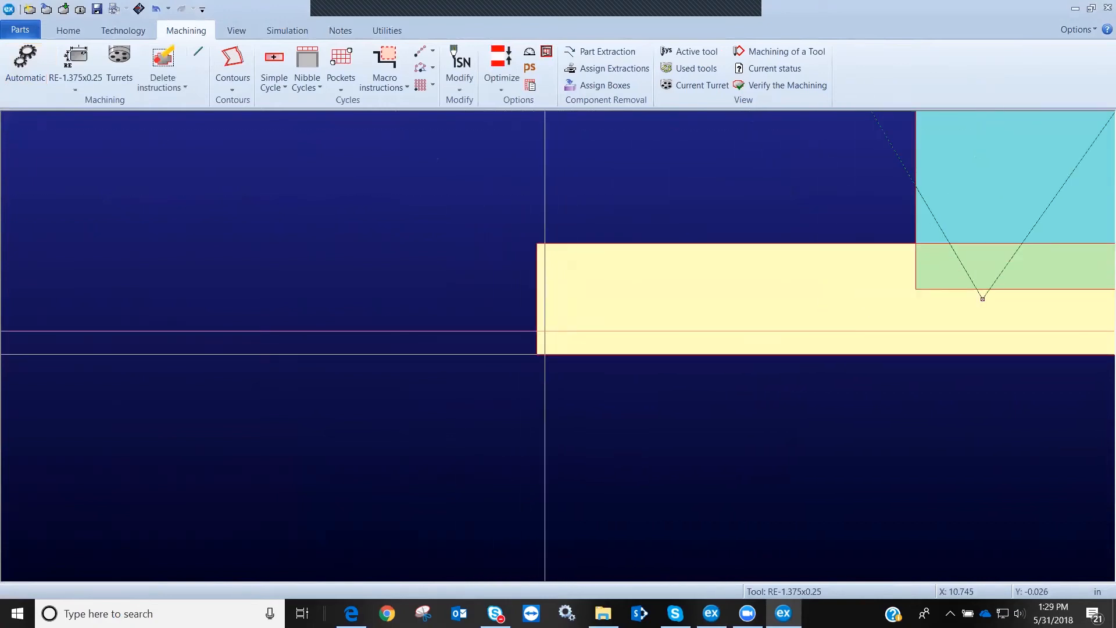
scroll(551, 349, "down", 5)
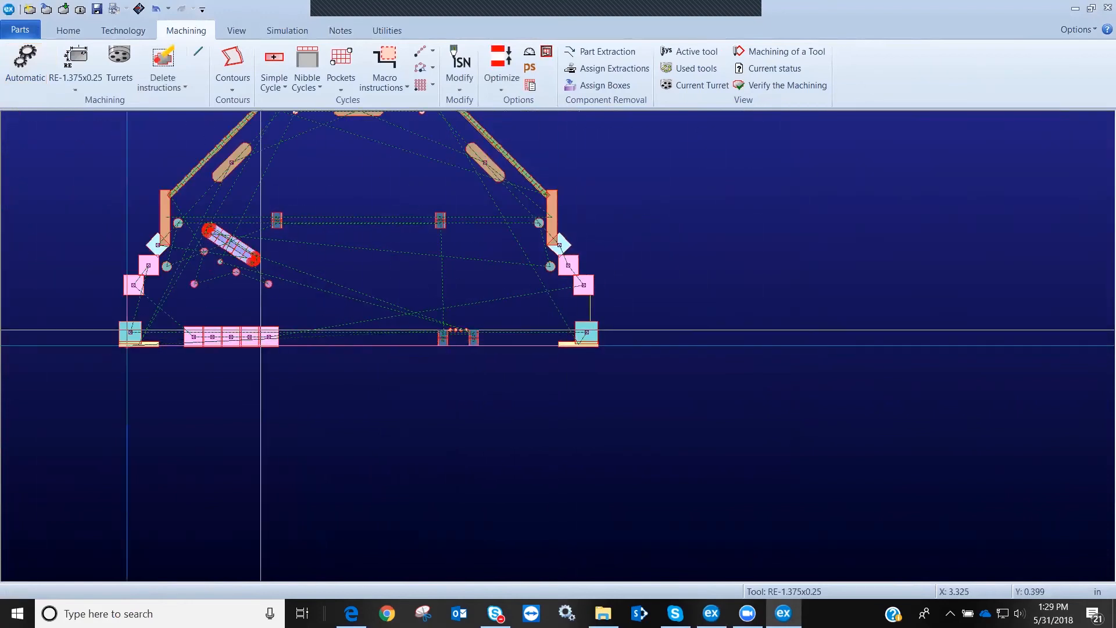
scroll(157, 345, "up", 1)
scroll(715, 345, "up", 5)
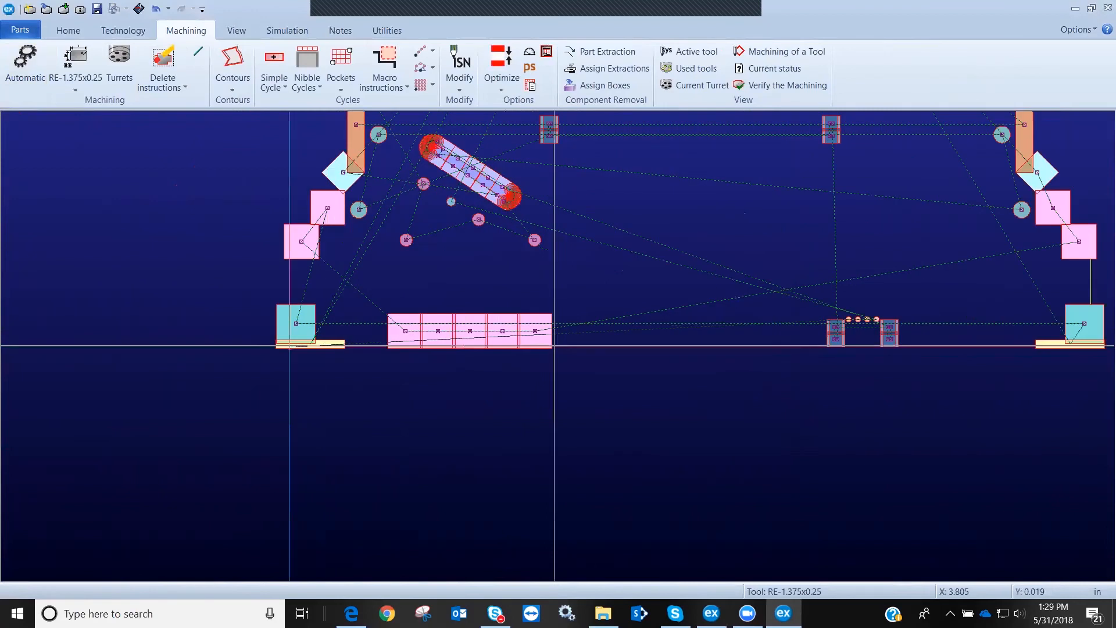
scroll(556, 338, "down", 5)
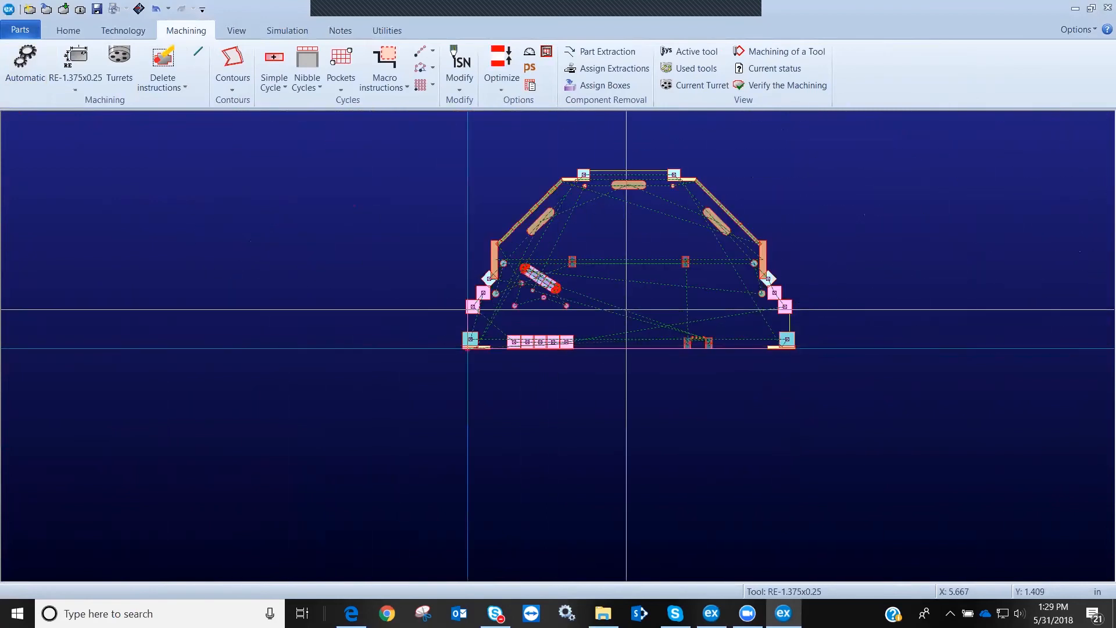
scroll(557, 345, "up", 2)
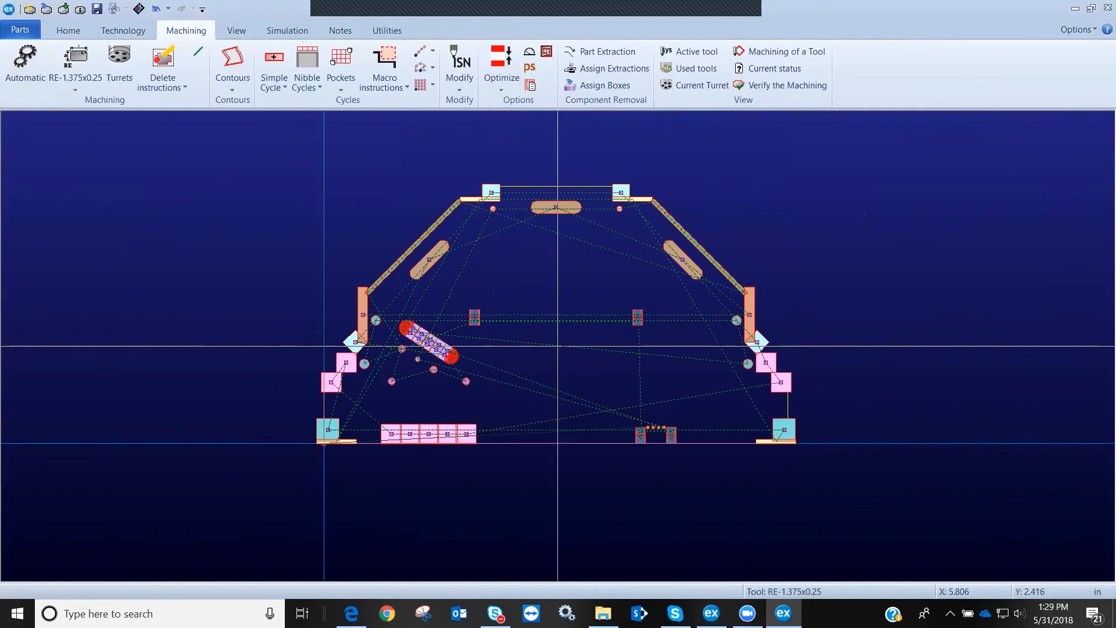
scroll(558, 346, "up", 1)
scroll(558, 356, "down", 2)
scroll(571, 425, "up", 1)
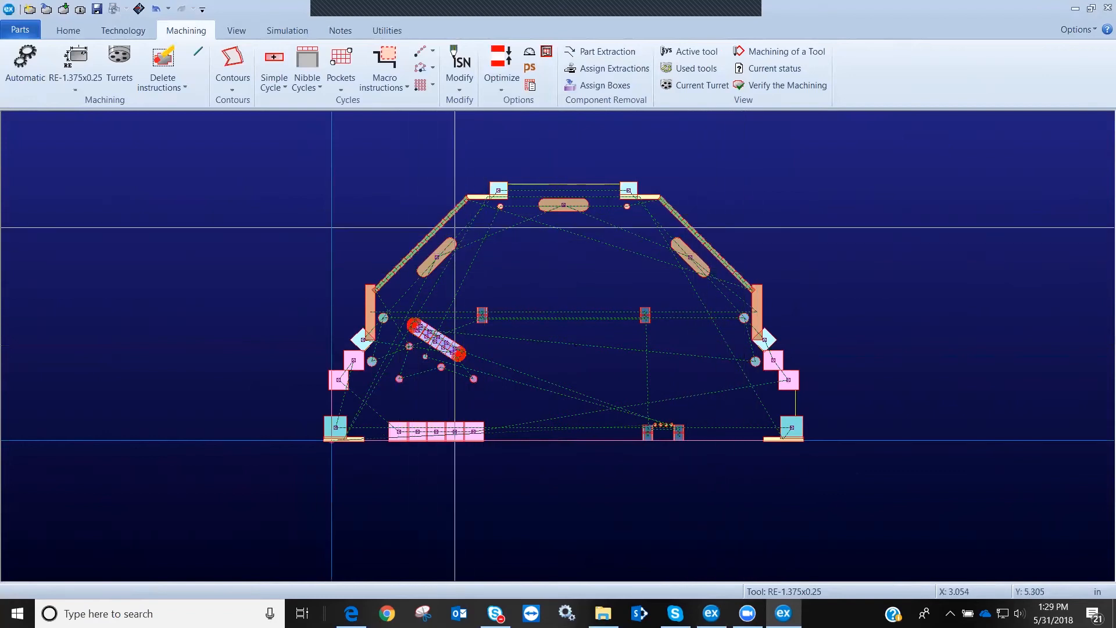
Delete by selection the small-punch nibbling along both long inclined edges of the part
scroll(454, 229, "up", 2)
scroll(557, 349, "up", 2)
scroll(557, 349, "down", 2)
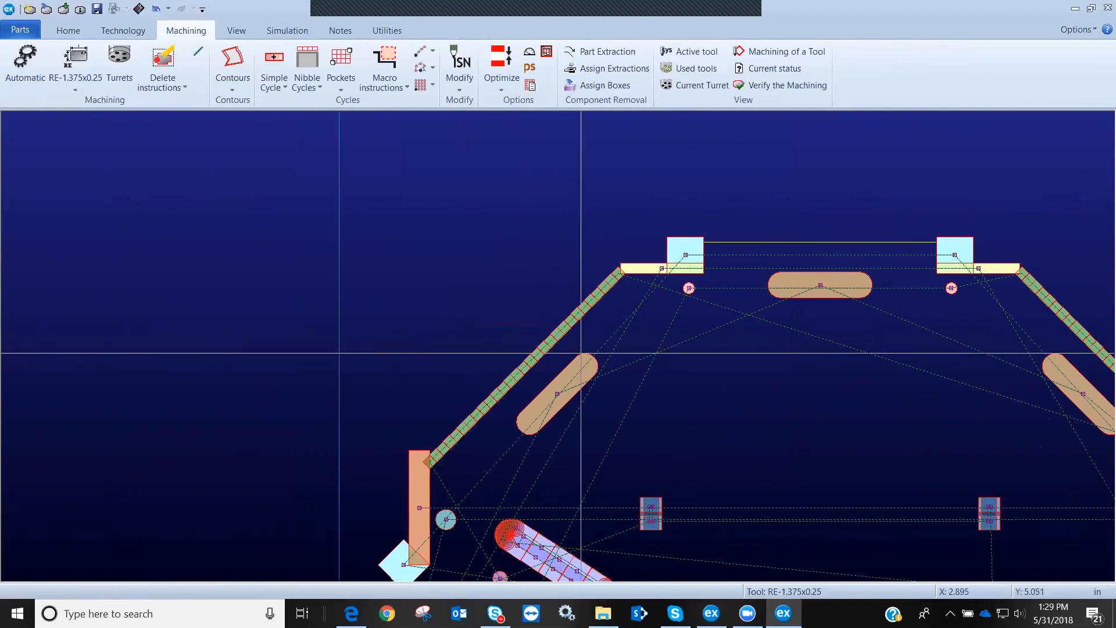
scroll(557, 347, "up", 2)
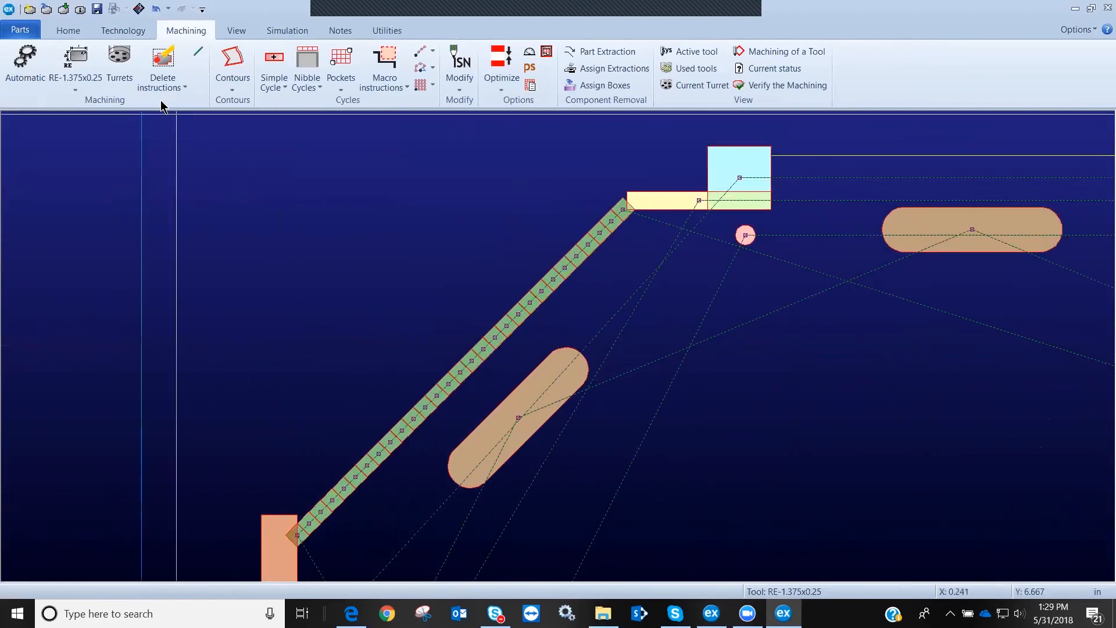
left_click(155, 81)
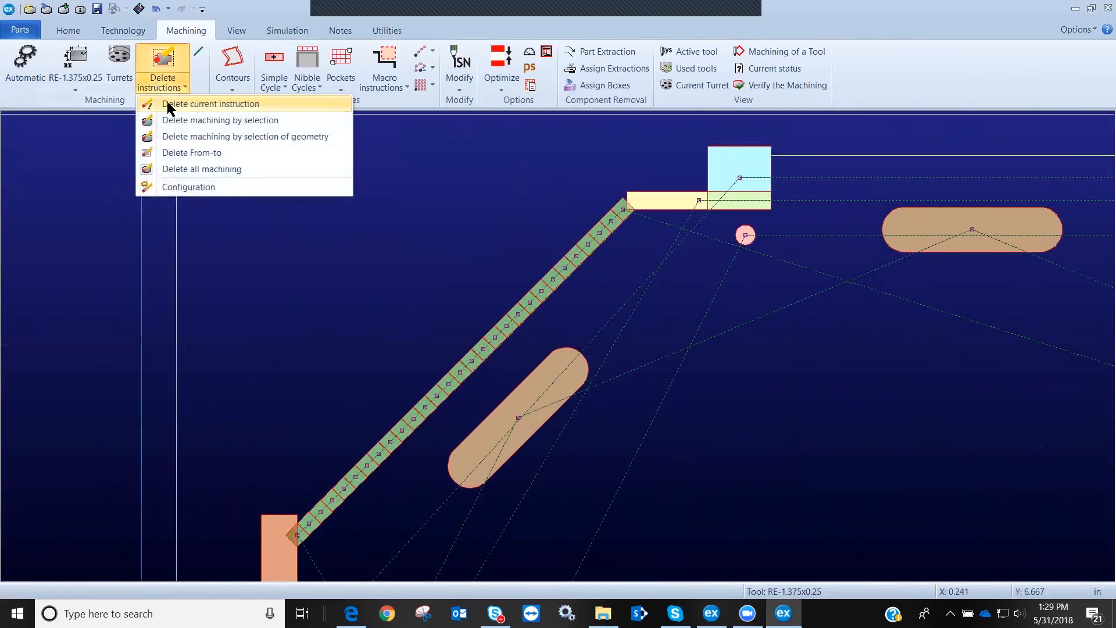
left_click(201, 122)
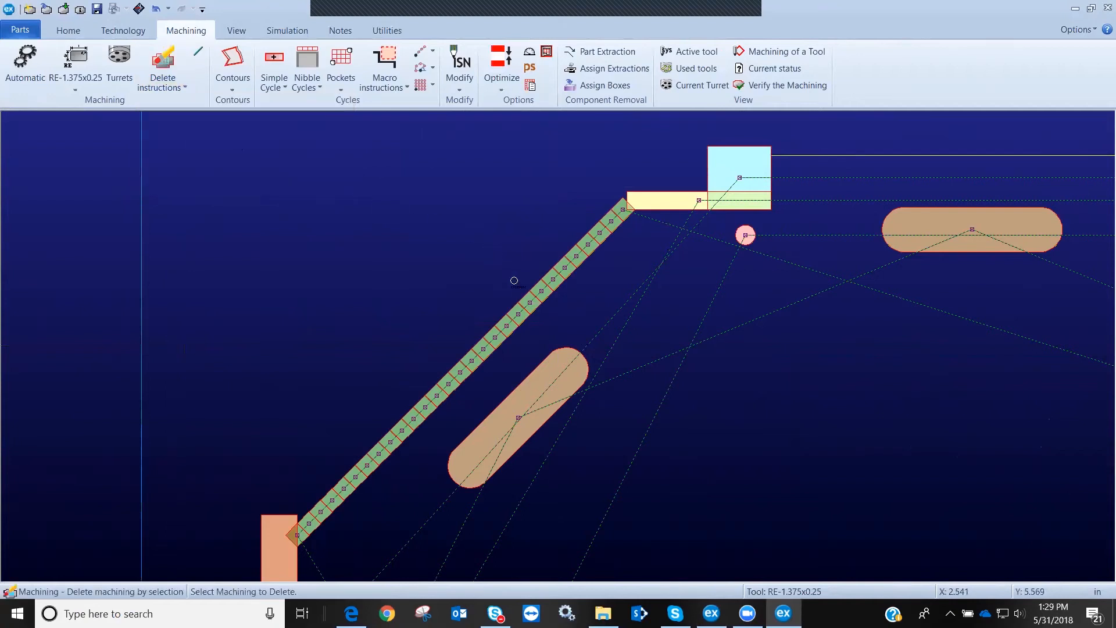
left_click(525, 306)
scroll(559, 349, "down", 3)
left_click(968, 353)
scroll(572, 485, "up", 2)
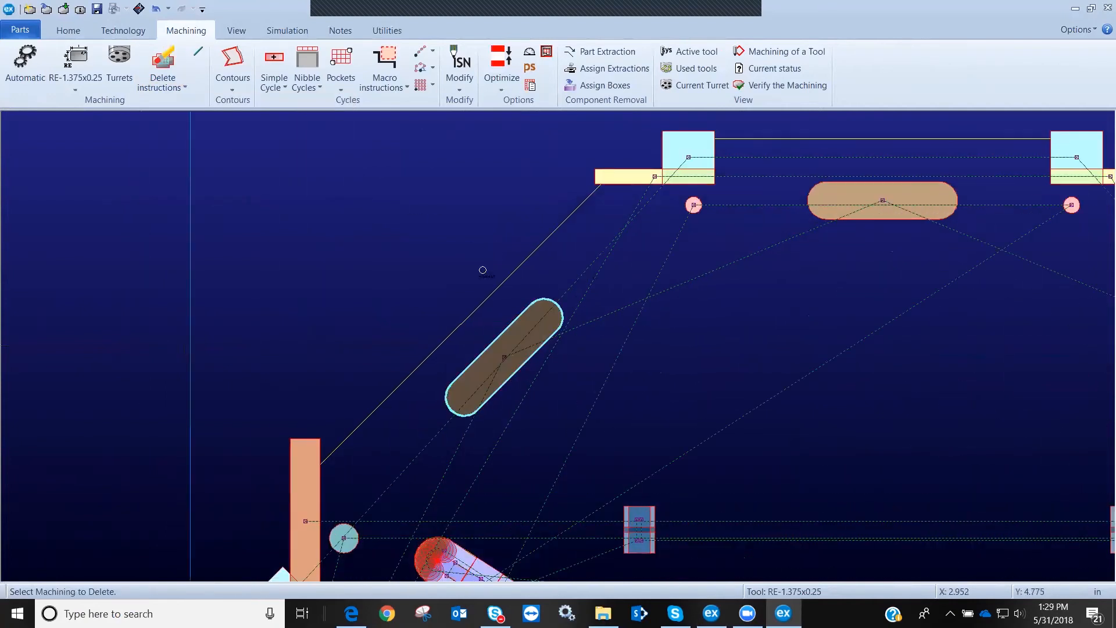
Nibble both long inclined edges by geometry with the RE-1.375x0.25 punch
left_click(74, 76)
left_click(140, 128)
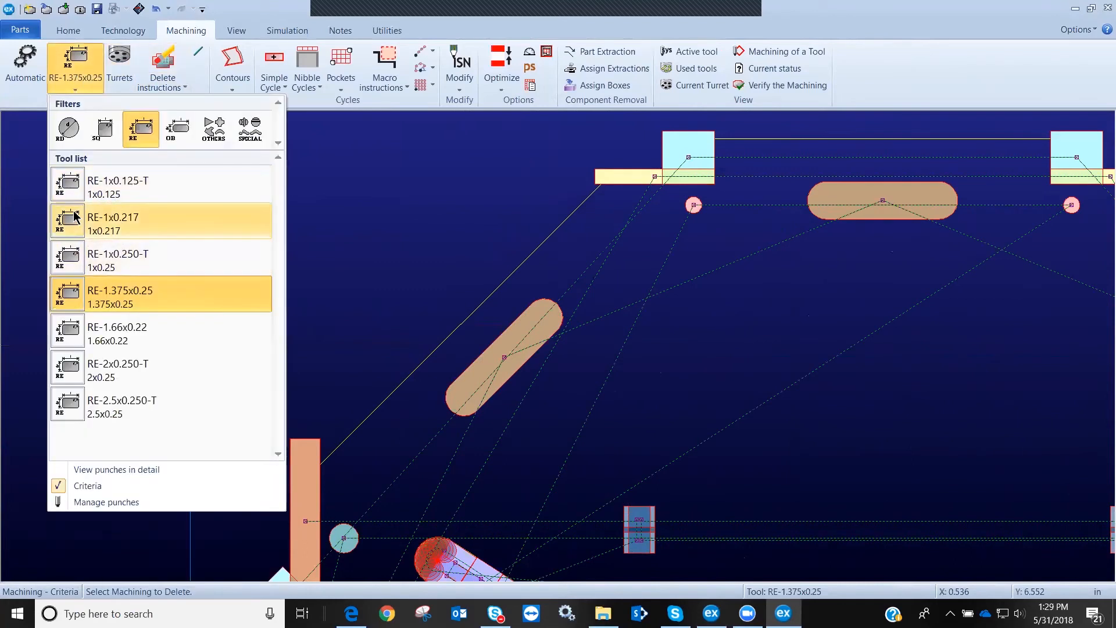
left_click(135, 301)
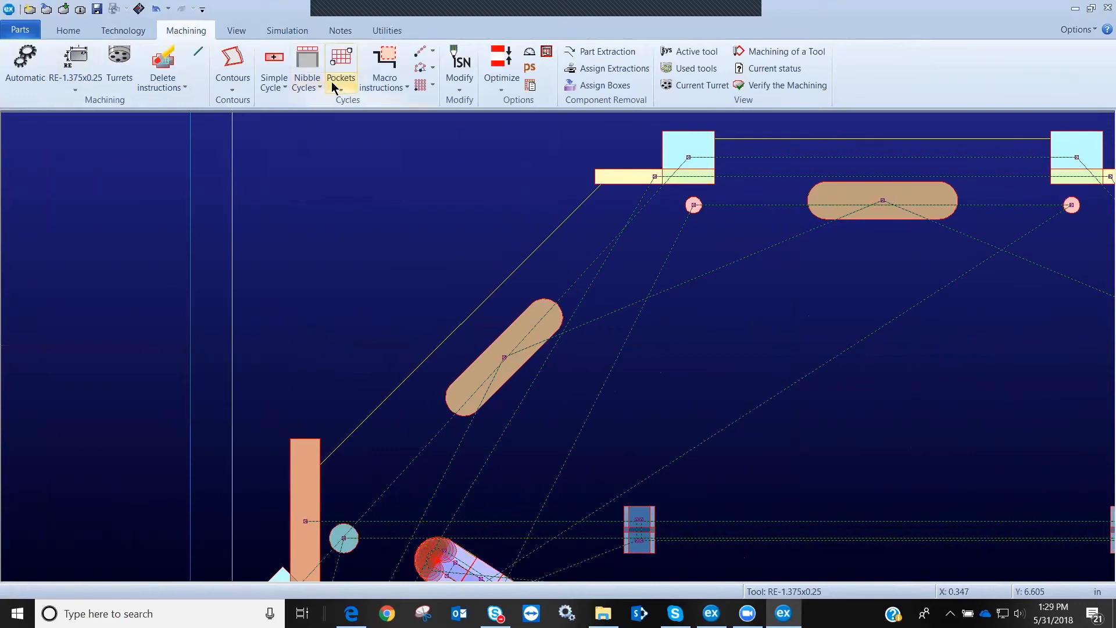
left_click(314, 86)
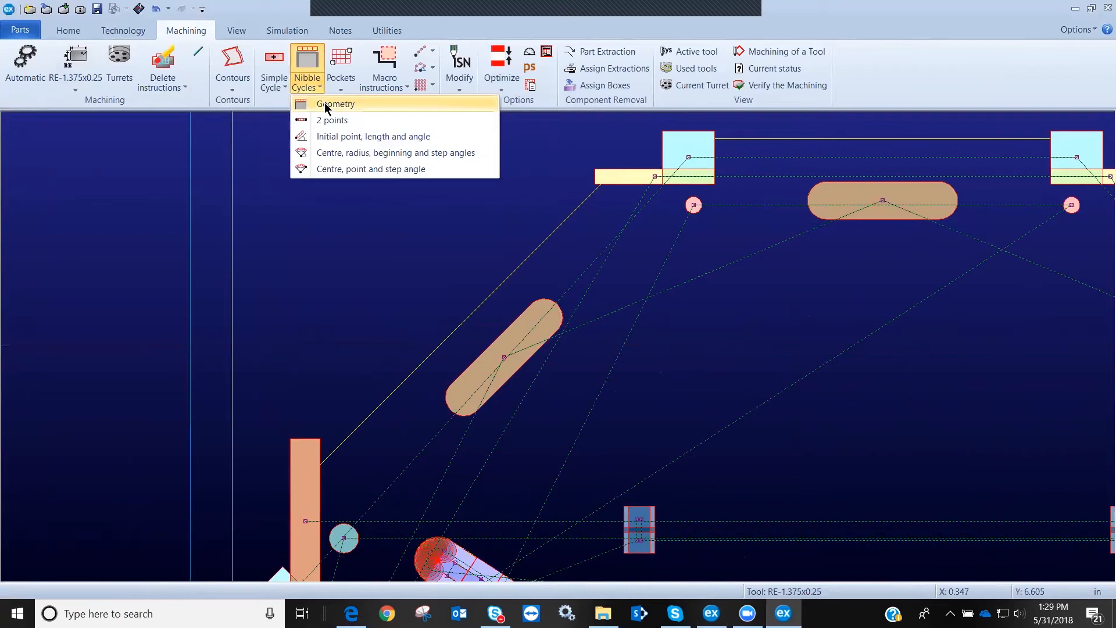
left_click(326, 106)
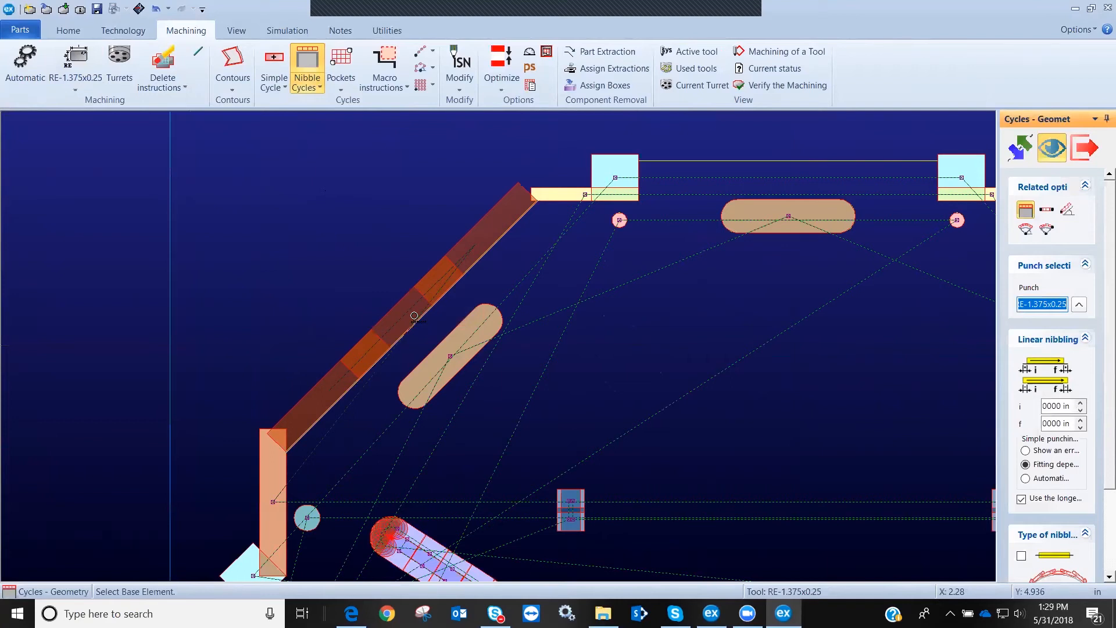
scroll(626, 382, "down", 3)
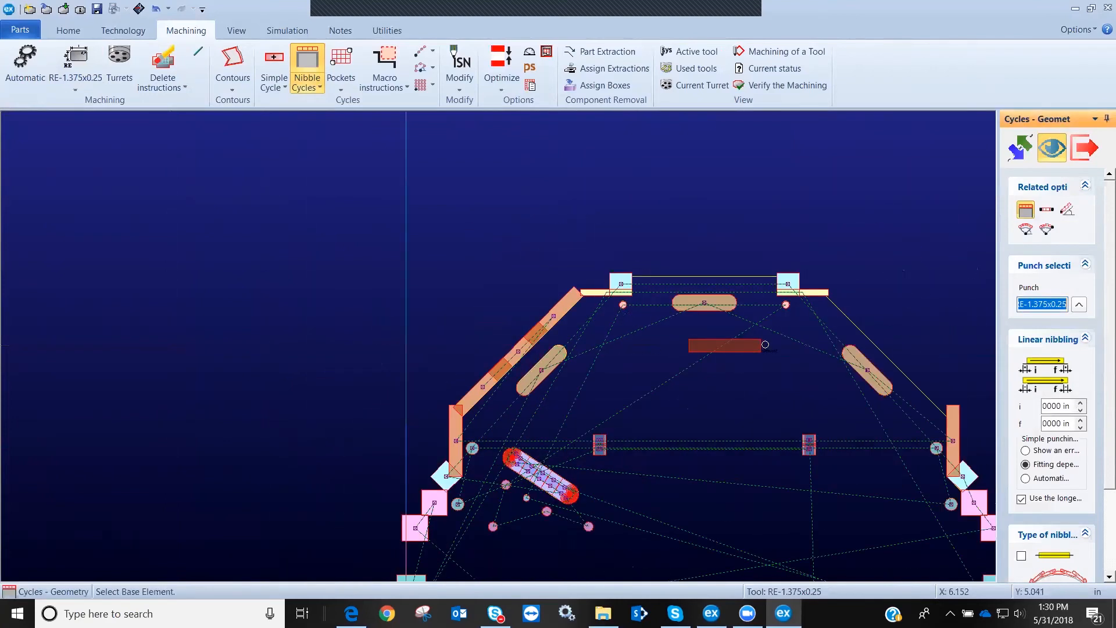
left_click(844, 319)
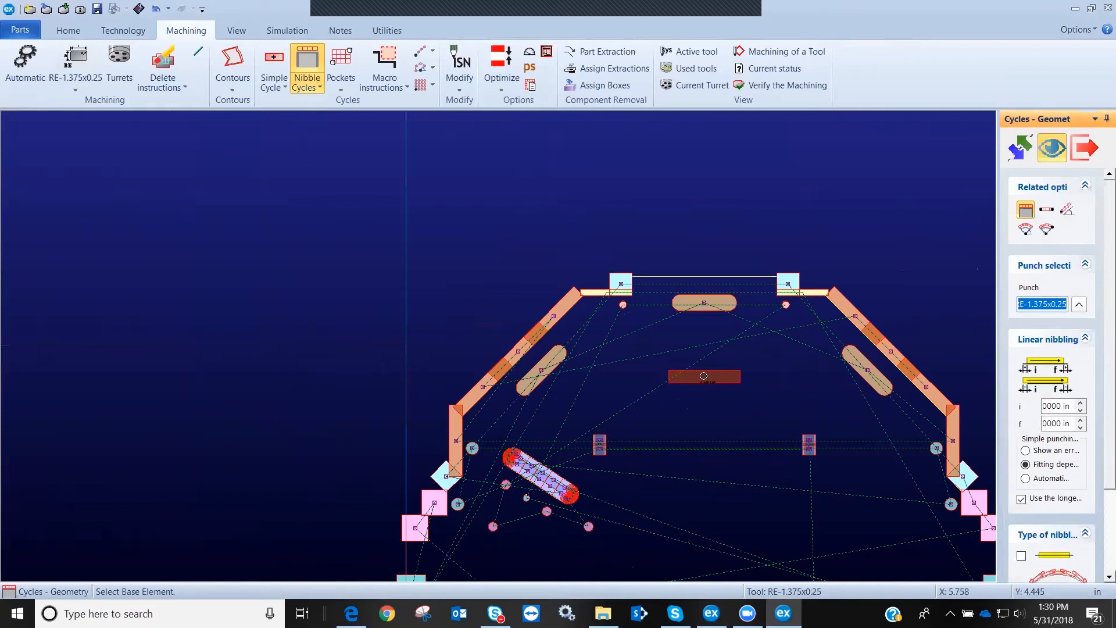
scroll(498, 345, "up", 2)
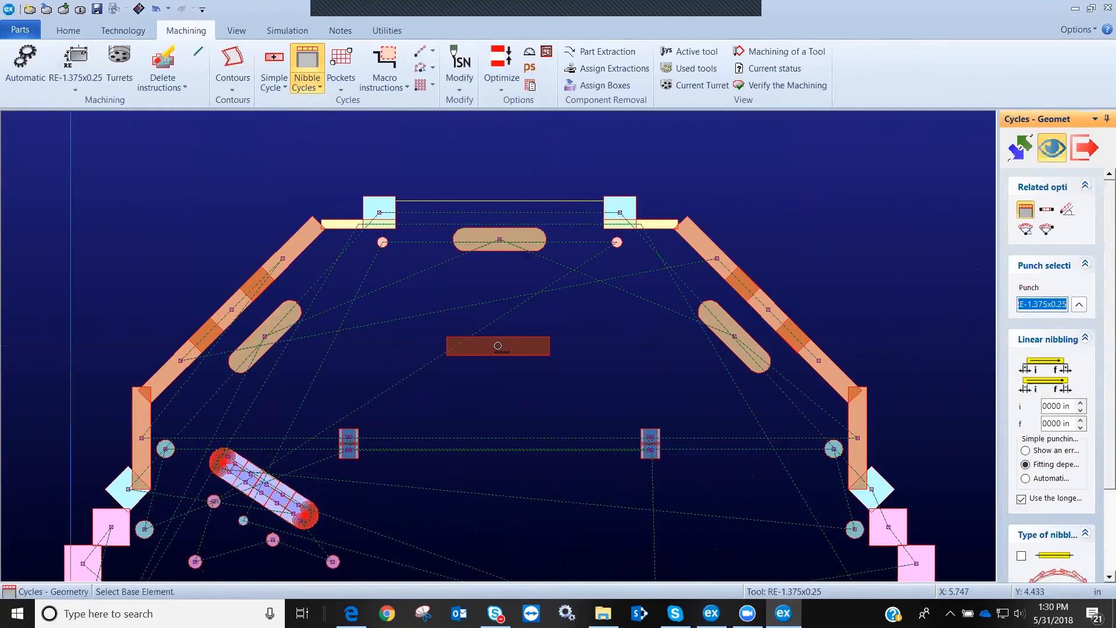
key("Escape")
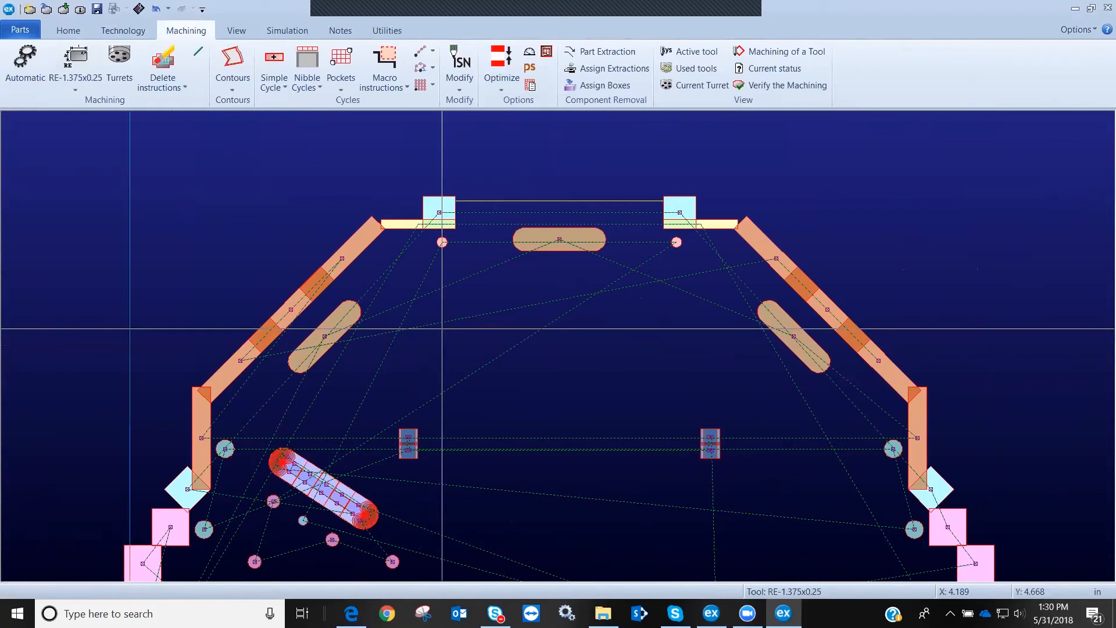
Delete all machining and open the inclined segments table in the automatic punching's predefined tools
left_click(163, 81)
left_click(198, 171)
left_click(23, 69)
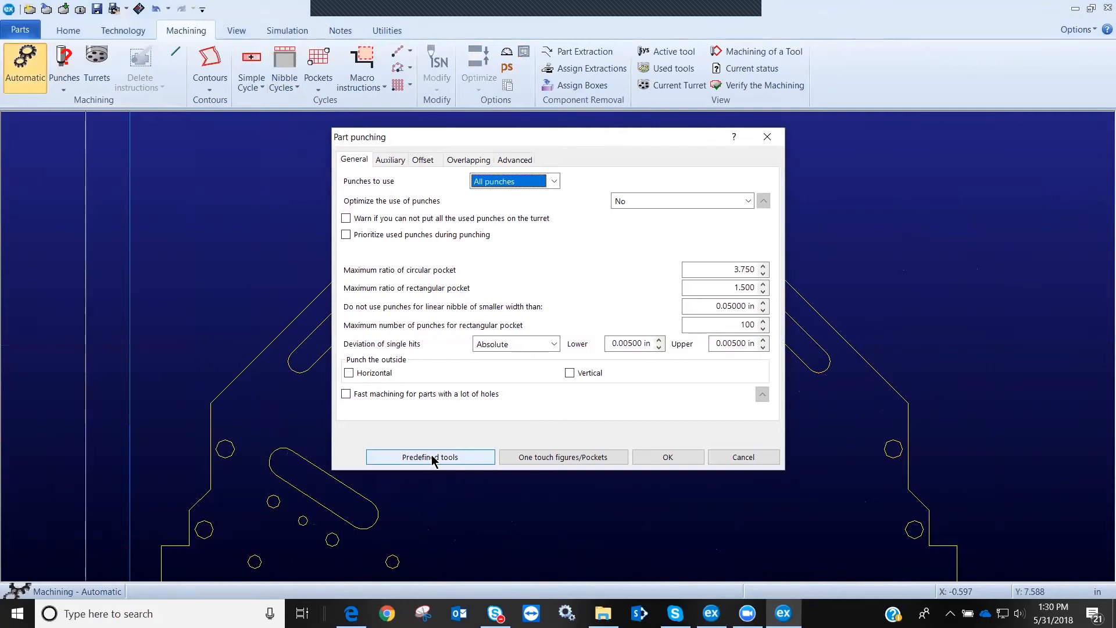
left_click(432, 460)
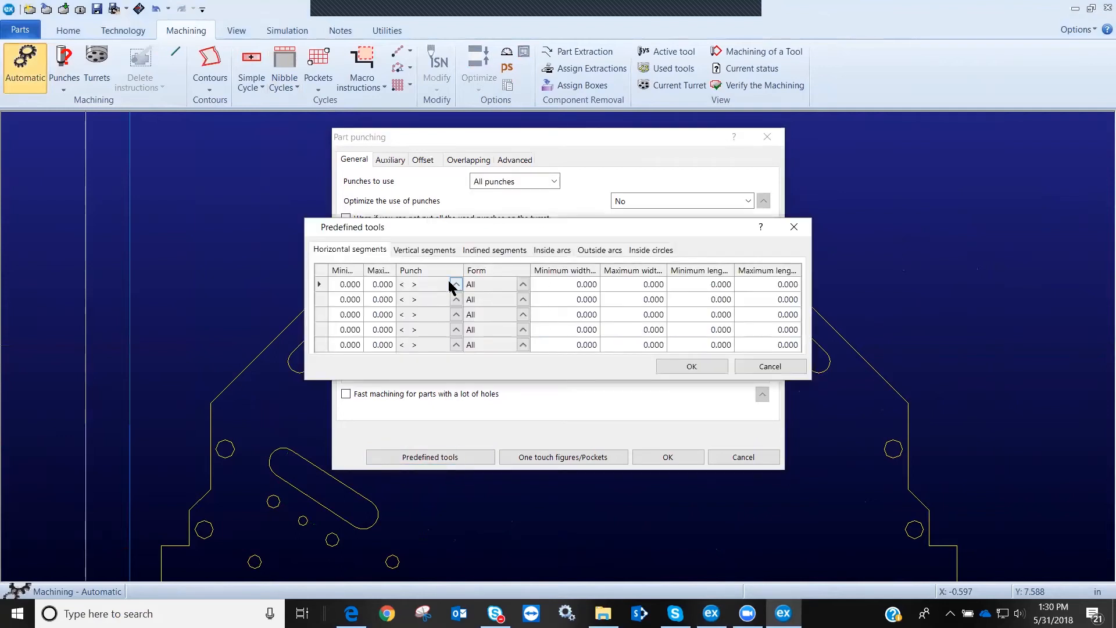
left_click(494, 251)
left_click(549, 251)
left_click(615, 251)
left_click(649, 251)
left_click(371, 251)
left_click(482, 253)
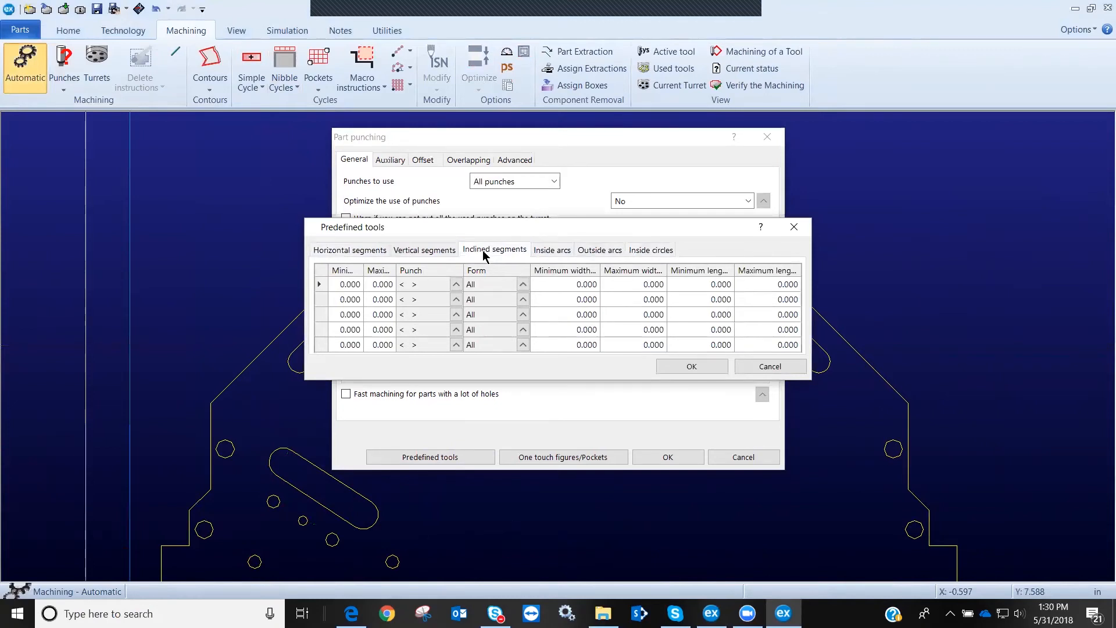
Predefine punch RE-1.375x0.25 for inclined segments in the first row, with a maximum of 5
left_click(380, 283)
type("5")
left_click(456, 284)
scroll(518, 273, "down", 5)
scroll(514, 277, "down", 2)
scroll(507, 273, "up", 7)
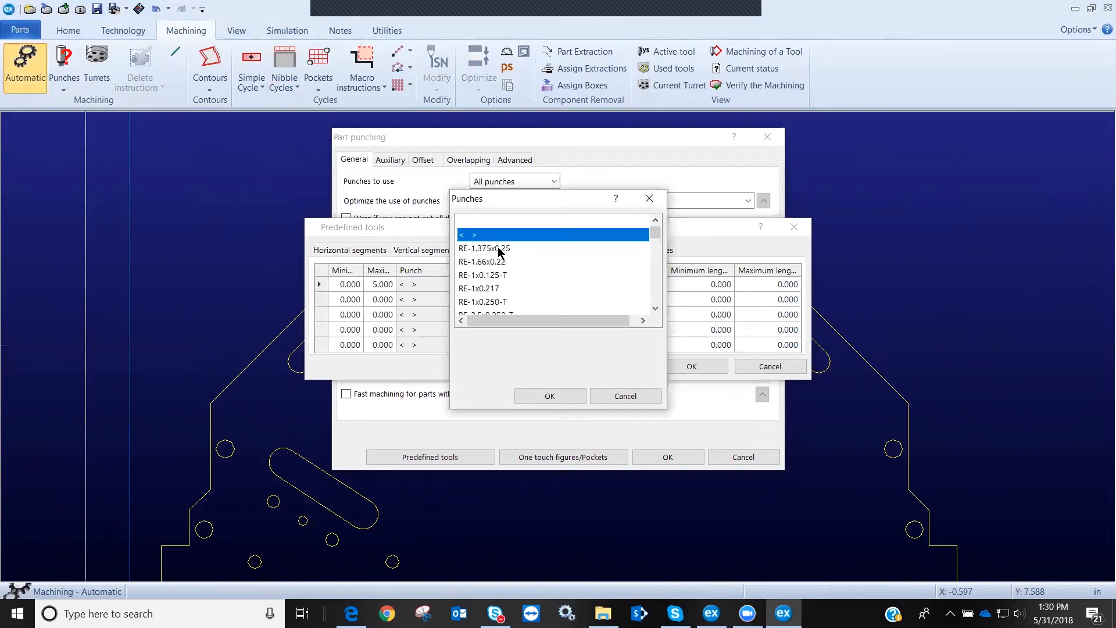
left_click(499, 248)
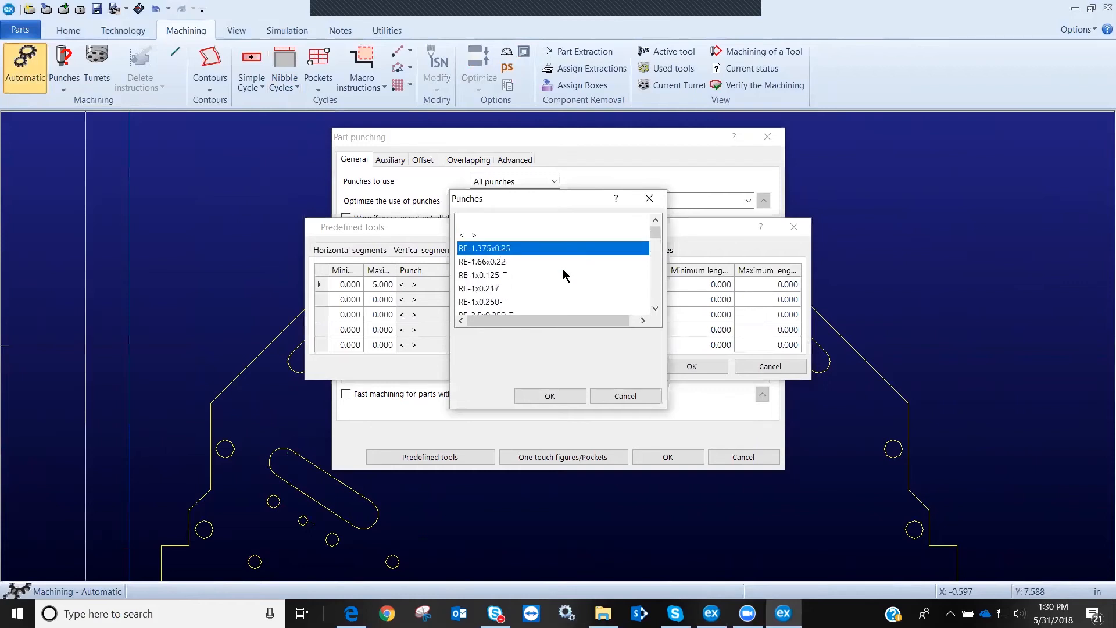
left_click(533, 395)
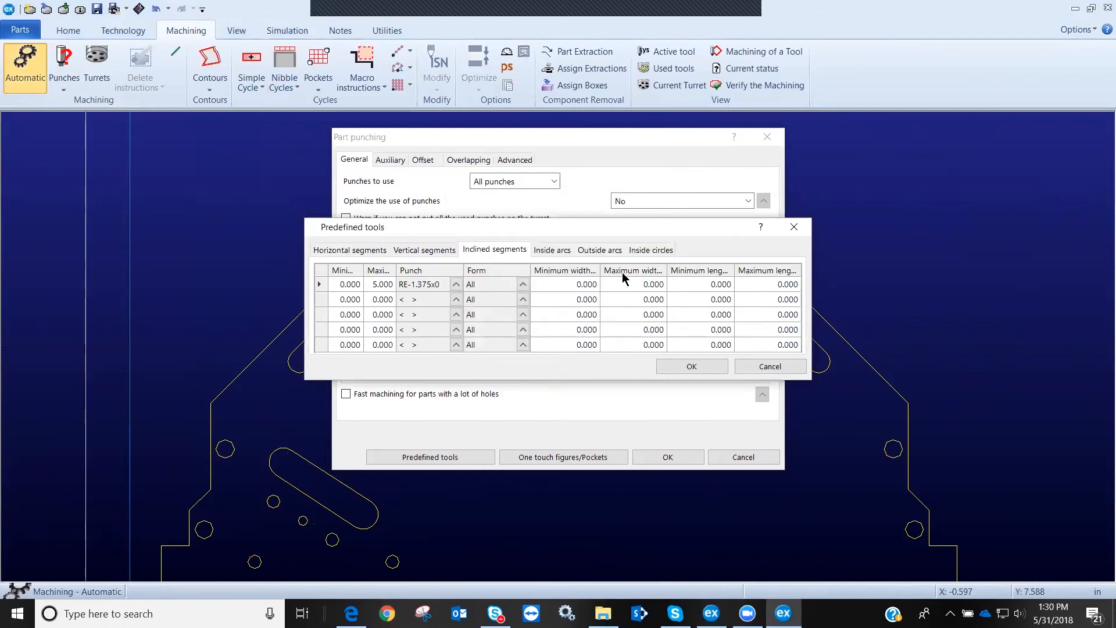
left_click(688, 366)
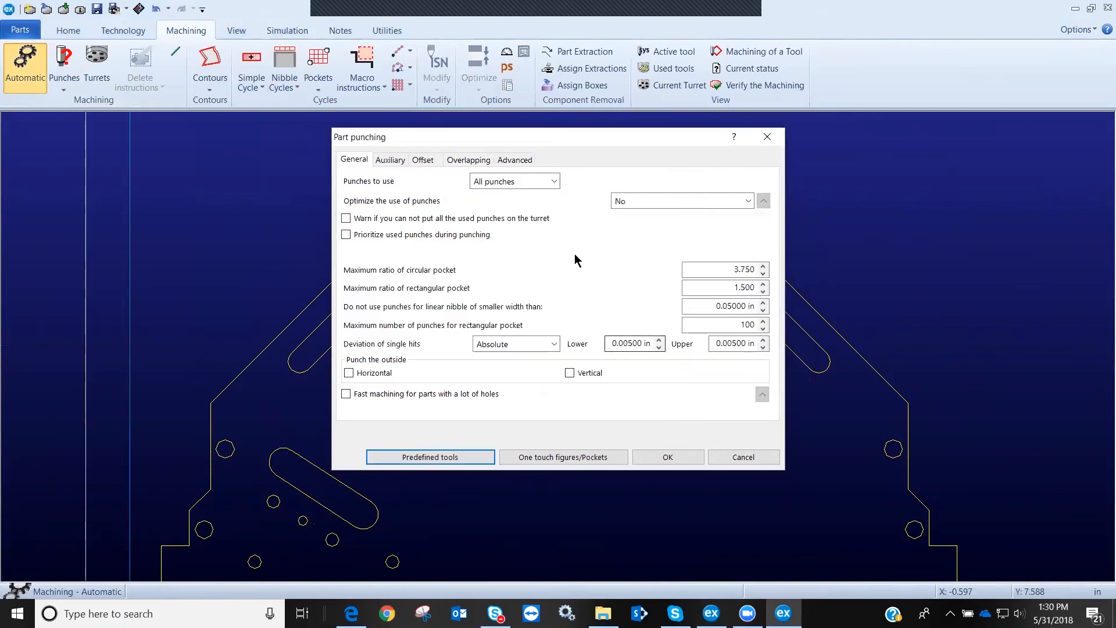
Punch the part automatically with the predefined tool and open the properties of the long left inclined edge's nibbling
left_click(661, 459)
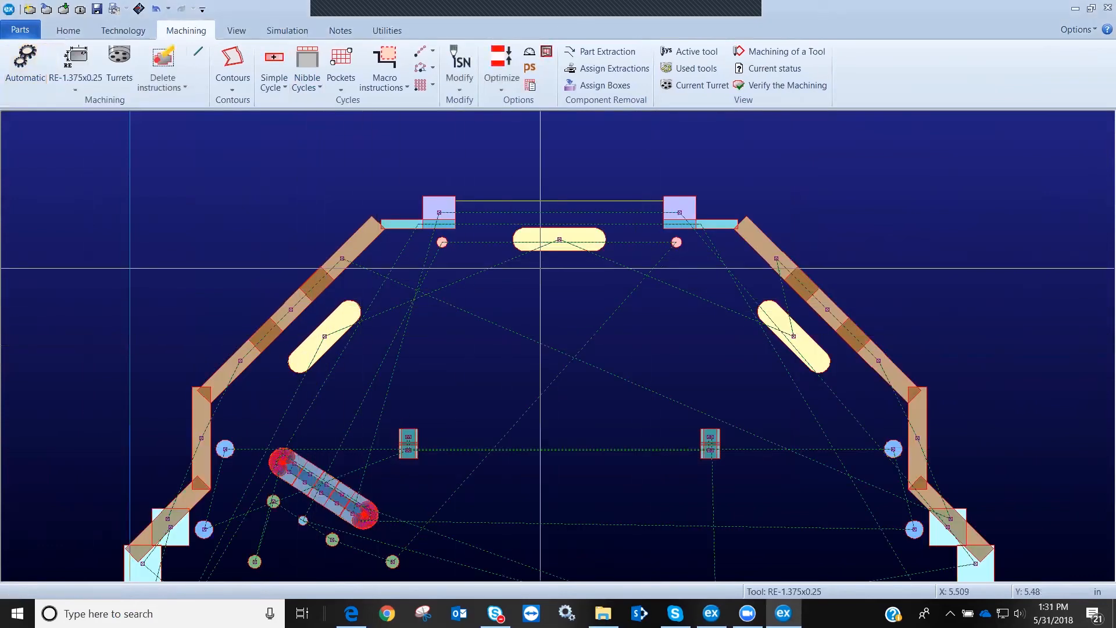
right_click(340, 259)
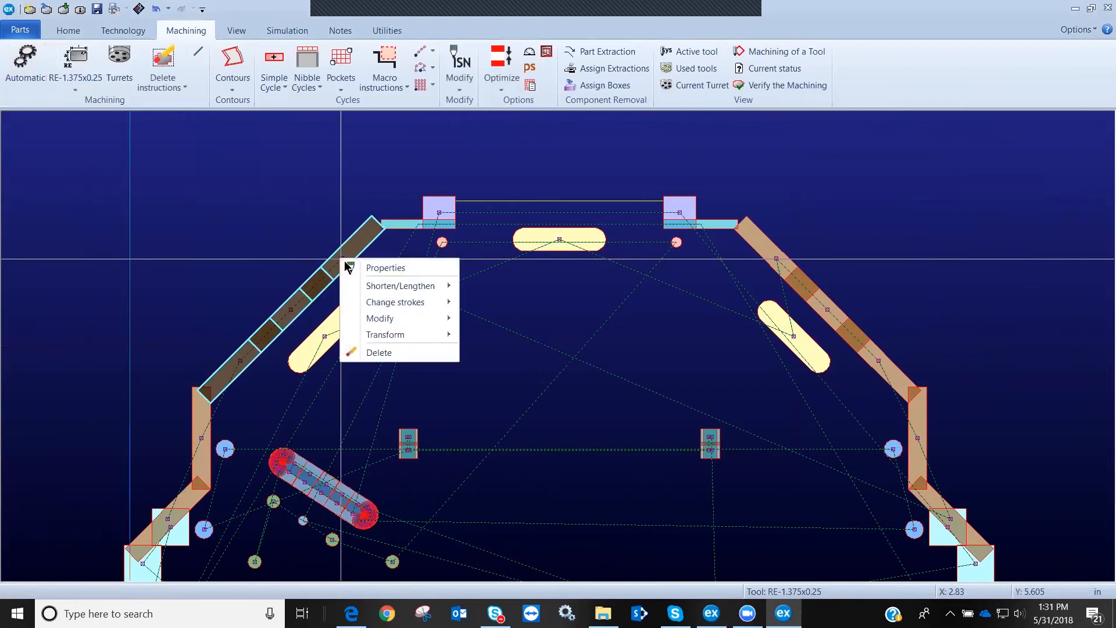
left_click(359, 269)
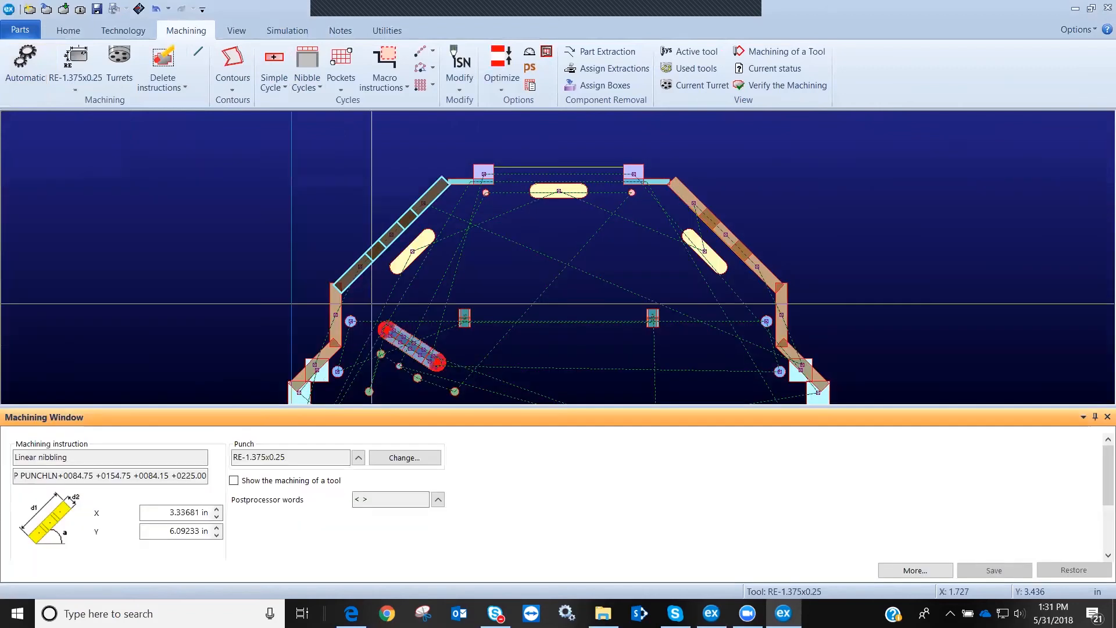
Check the punch used for the long left inclined edge's nibbling and close its machining properties
double_click(305, 459)
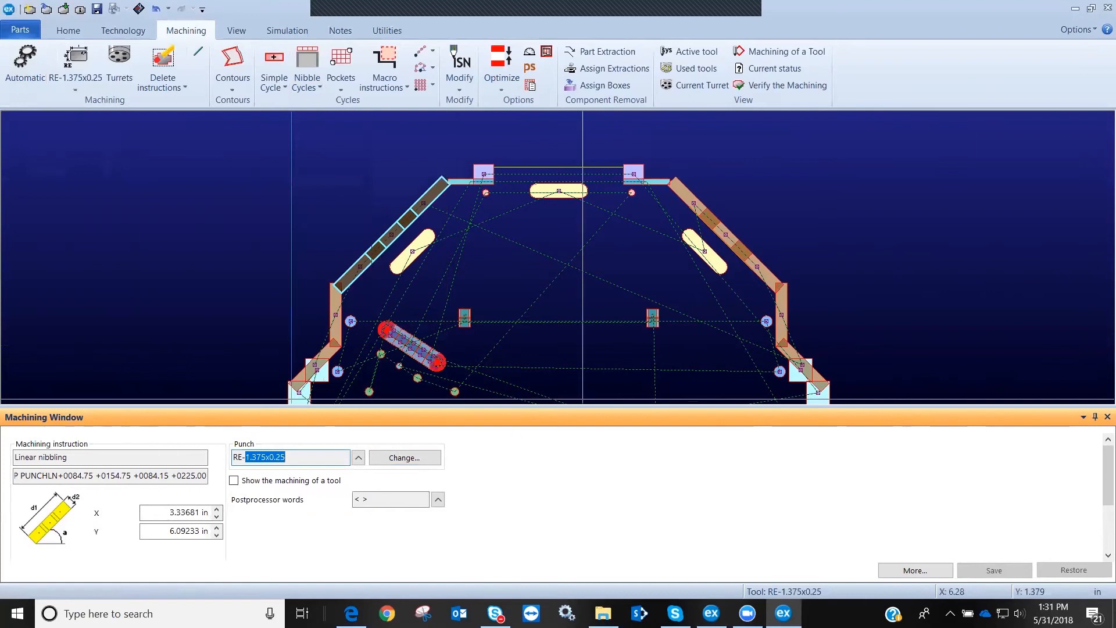
left_click(1099, 416)
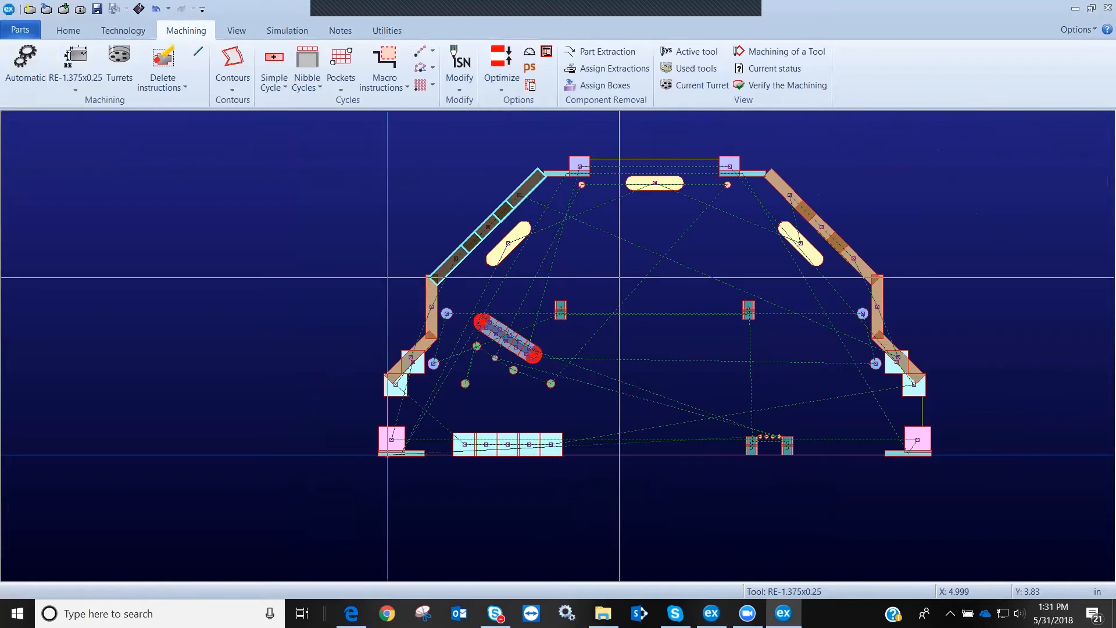
key("Escape")
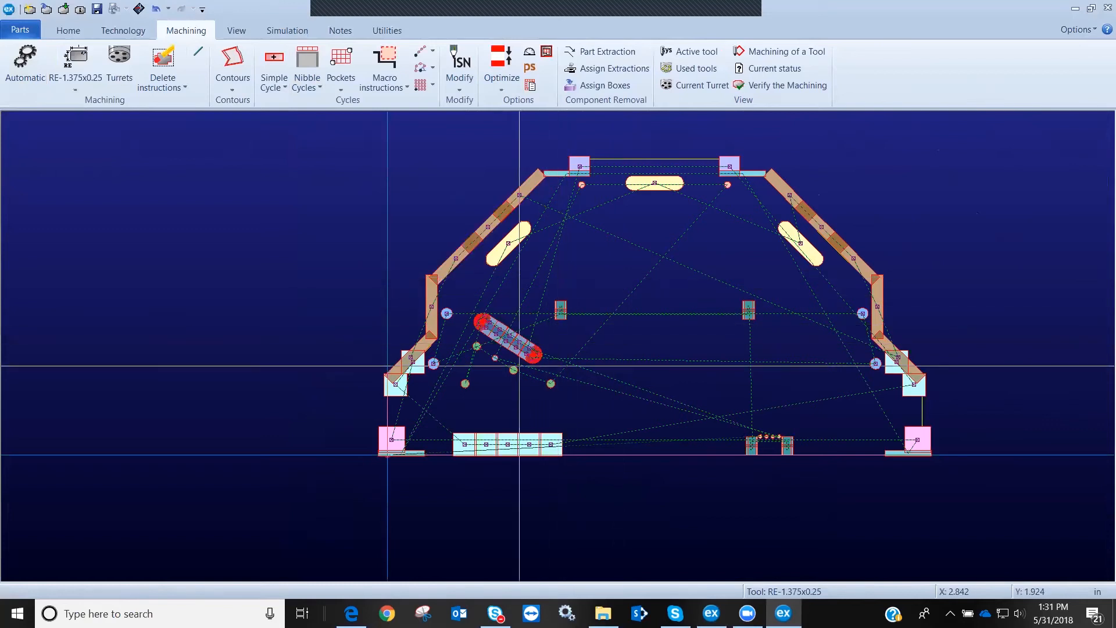
Set the nibbling tolerance T to 0.001 in for the round nibbling at the inclined slot's lower right end
scroll(519, 366, "up", 5)
middle_click_drag(513, 281, 626, 363)
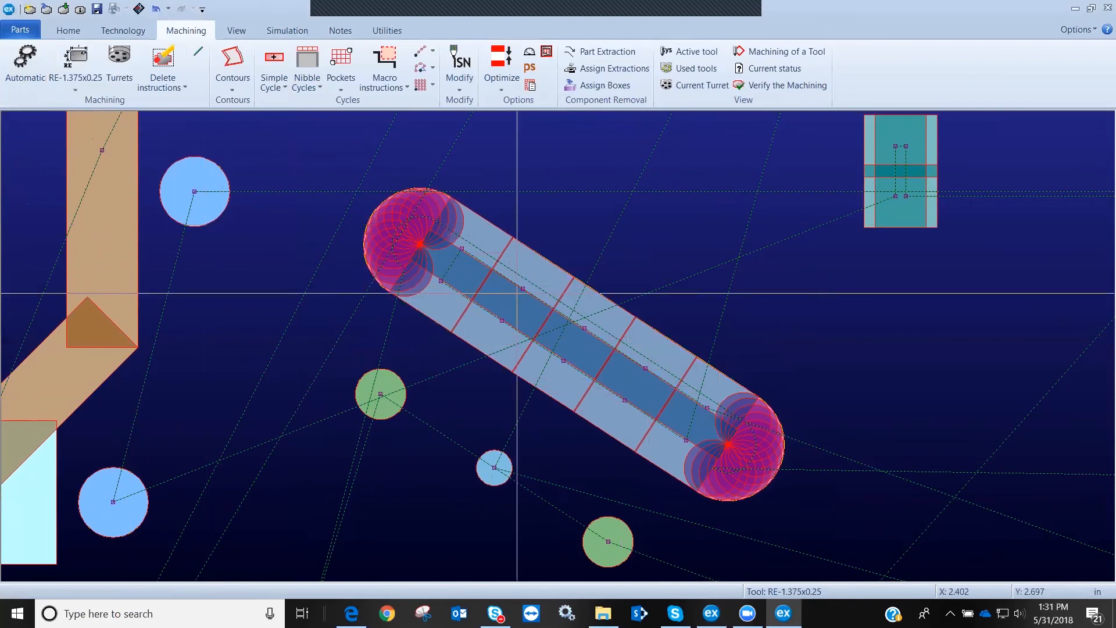
scroll(558, 346, "down", 3)
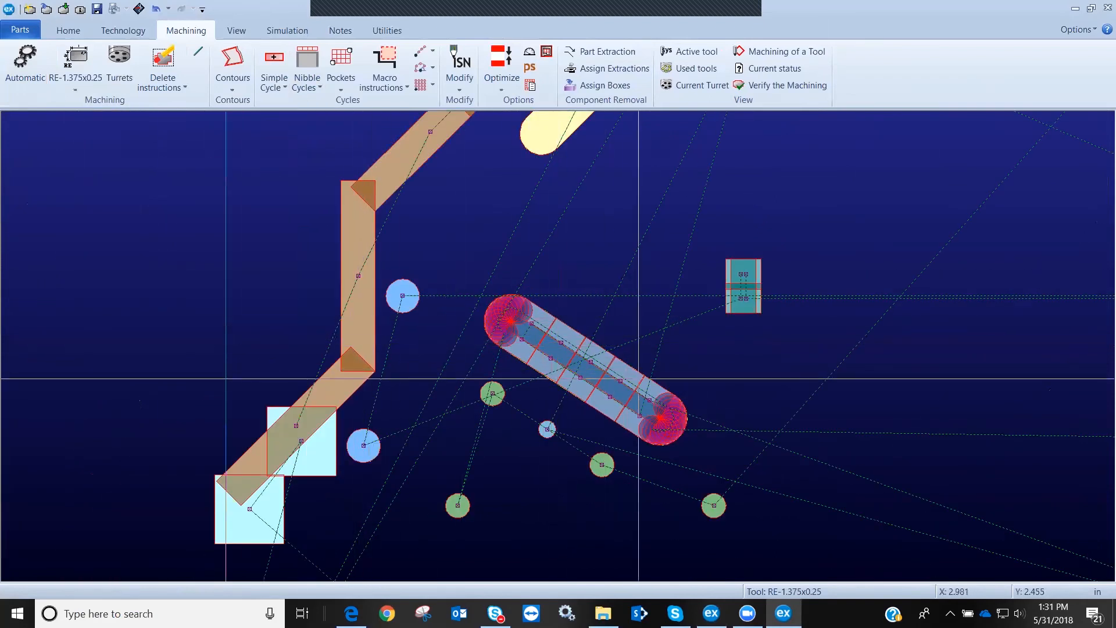
scroll(640, 379, "up", 2)
scroll(558, 347, "up", 3)
scroll(561, 348, "down", 2)
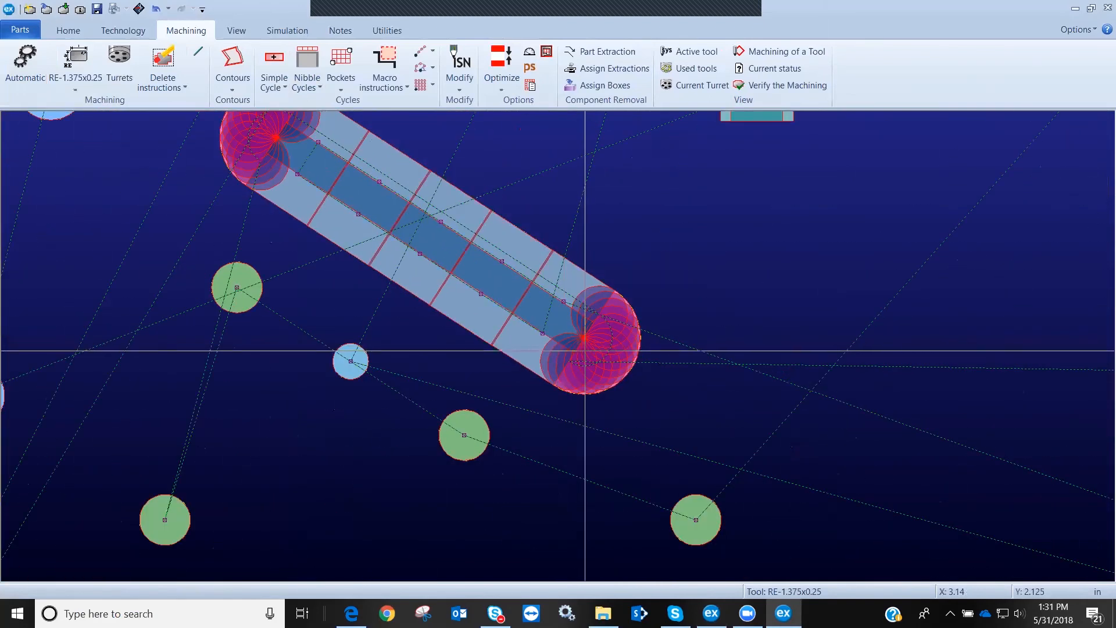
scroll(669, 366, "up", 2)
right_click(559, 346)
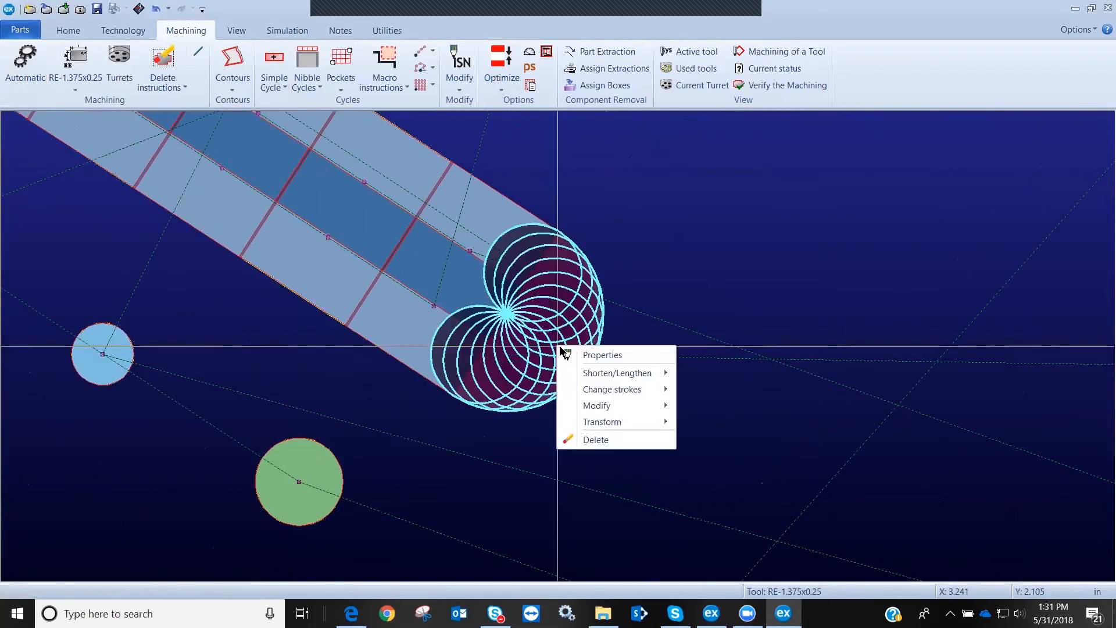
mouse_move(617, 373)
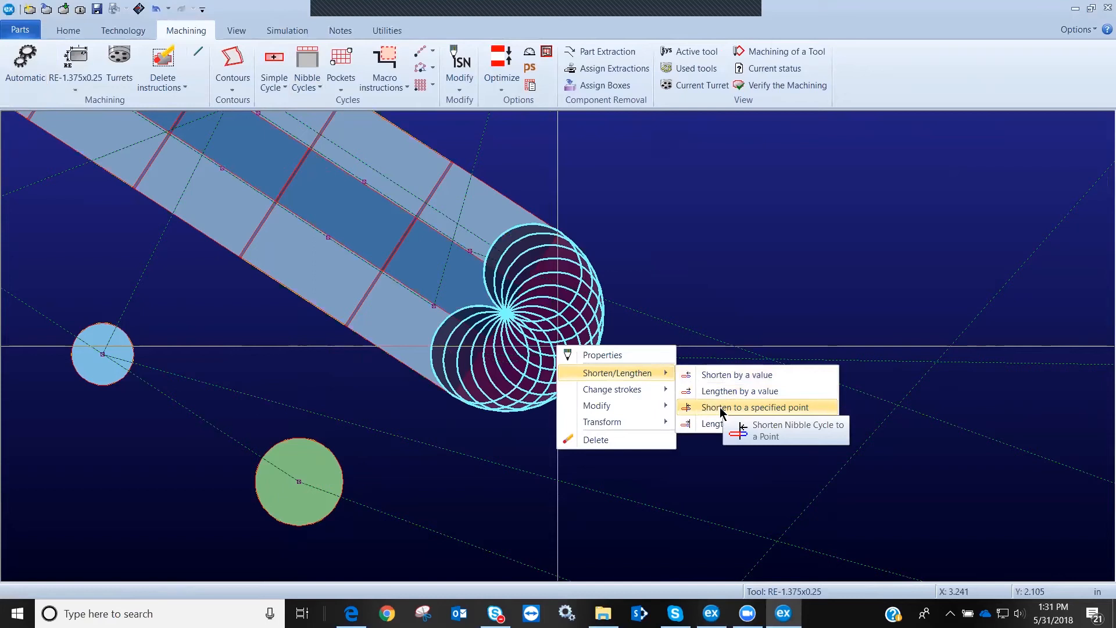
mouse_move(634, 393)
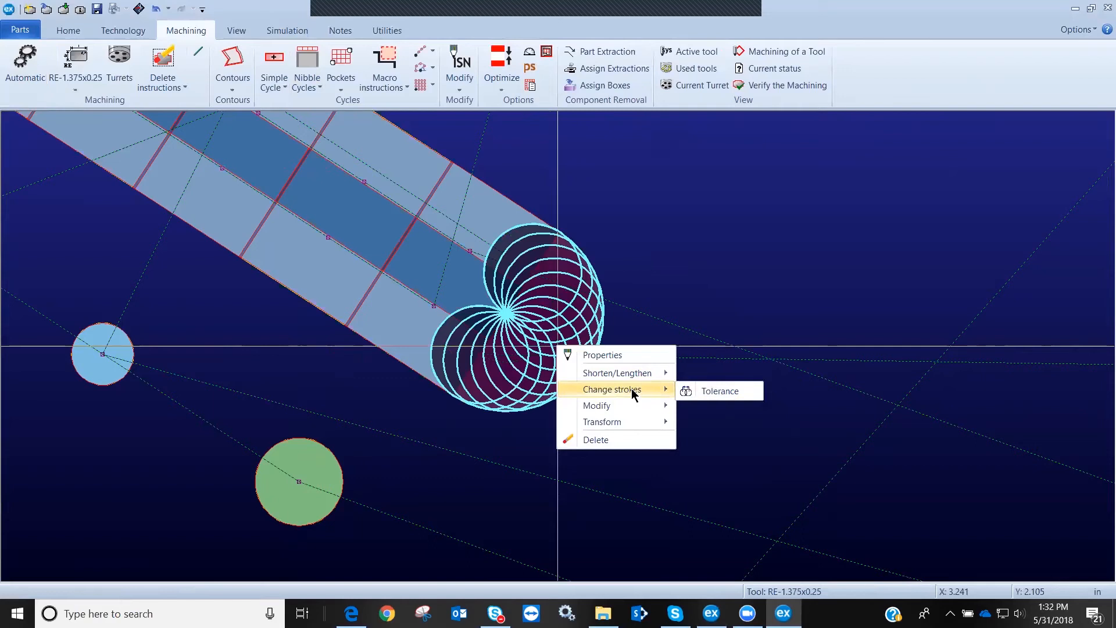
left_click(711, 396)
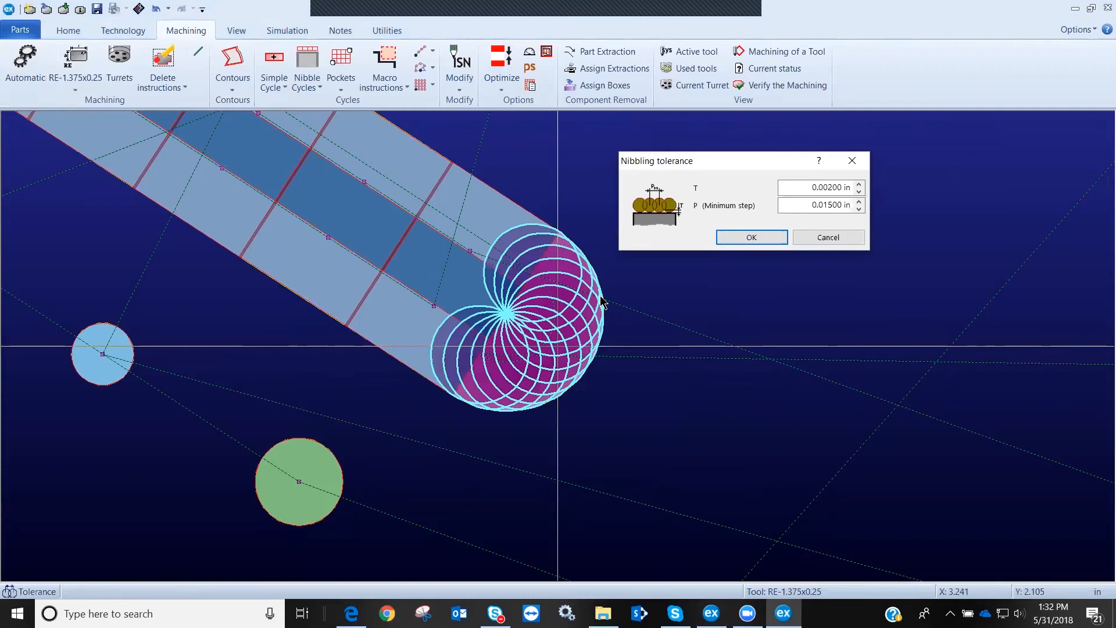
left_click(800, 191)
type(".001")
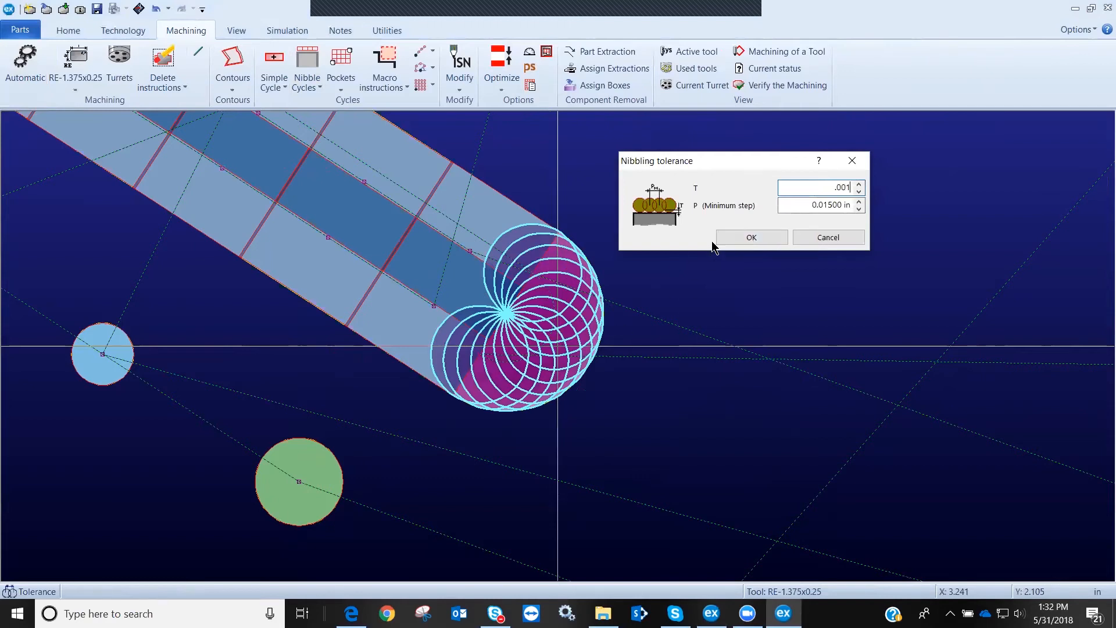
left_click(736, 237)
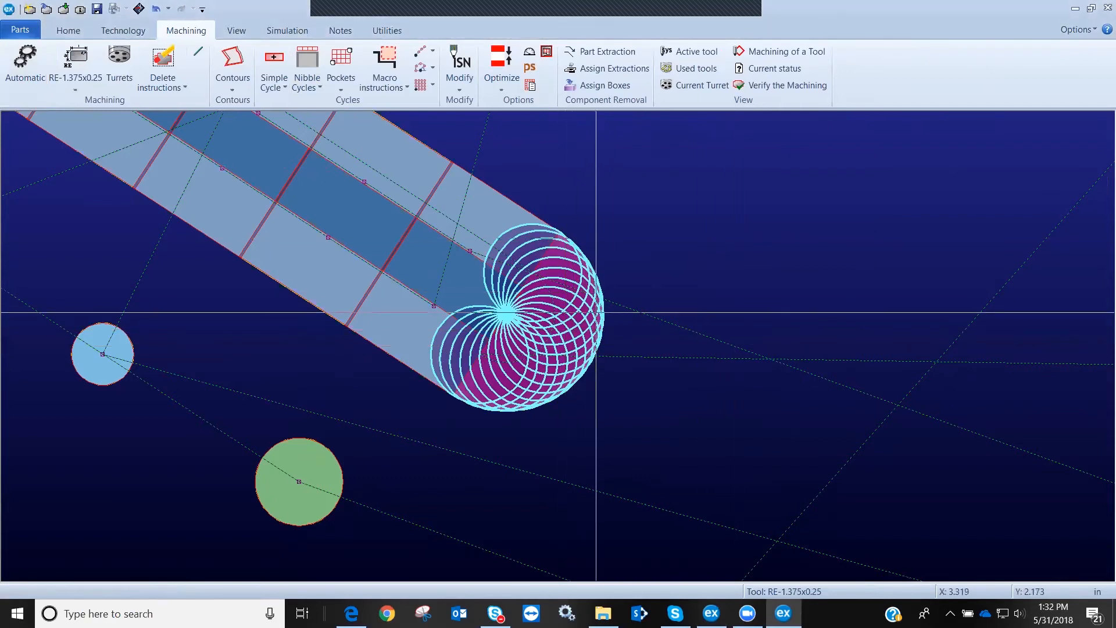
scroll(583, 308, "up", 5)
scroll(559, 343, "down", 5)
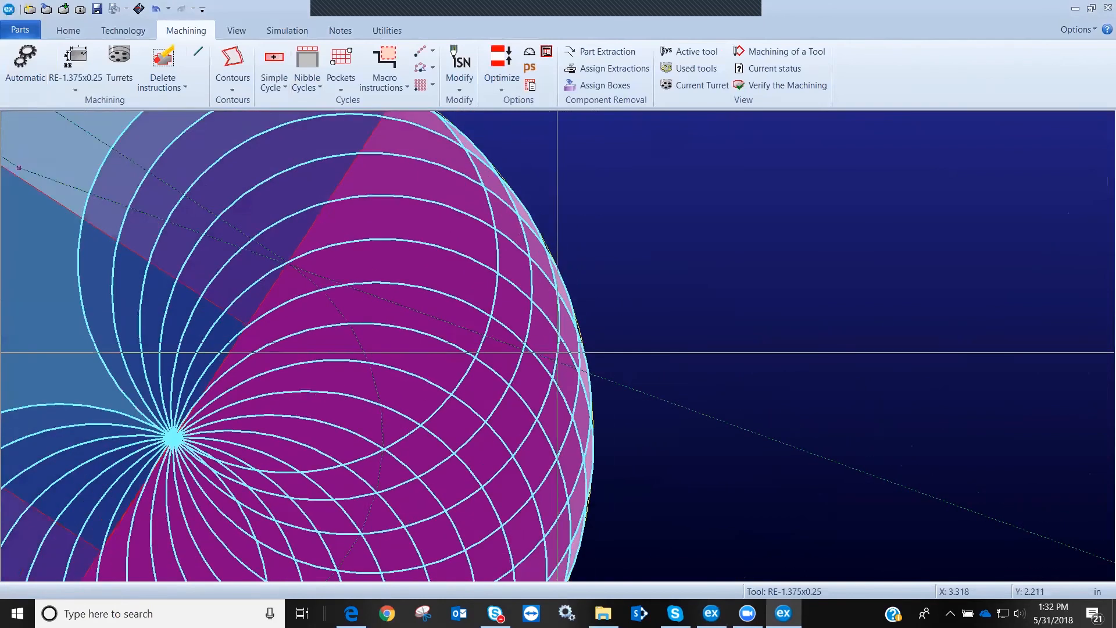
scroll(558, 346, "up", 1)
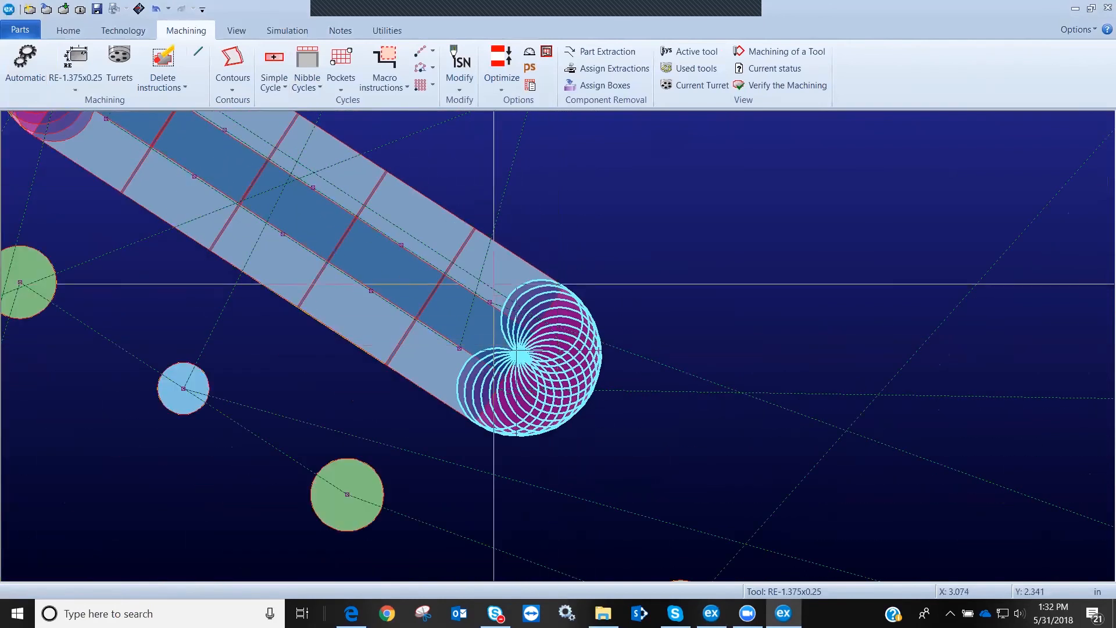
Examine the shorten, lengthen and modify options for the straight middle nibbling of the inclined slot
right_click(483, 247)
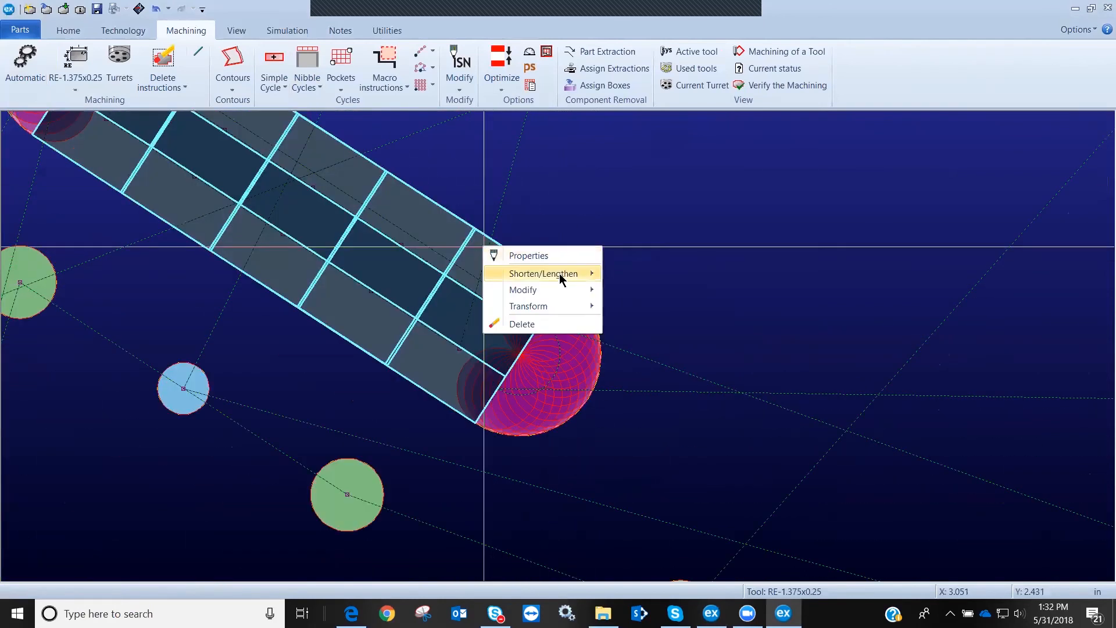
mouse_move(561, 273)
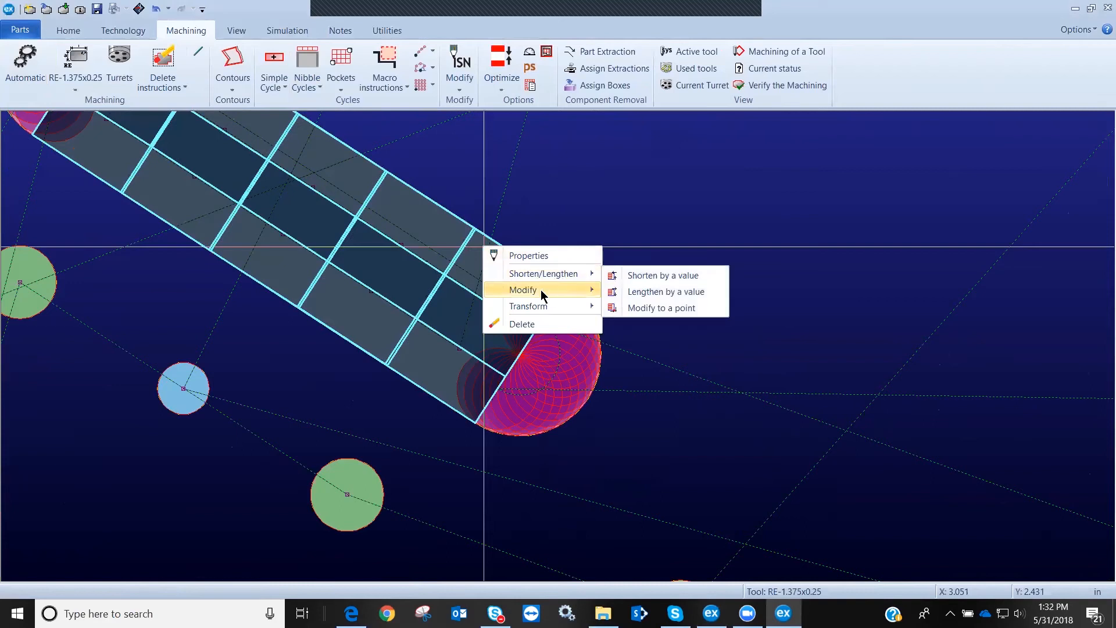
mouse_move(544, 290)
mouse_move(563, 314)
key("Escape")
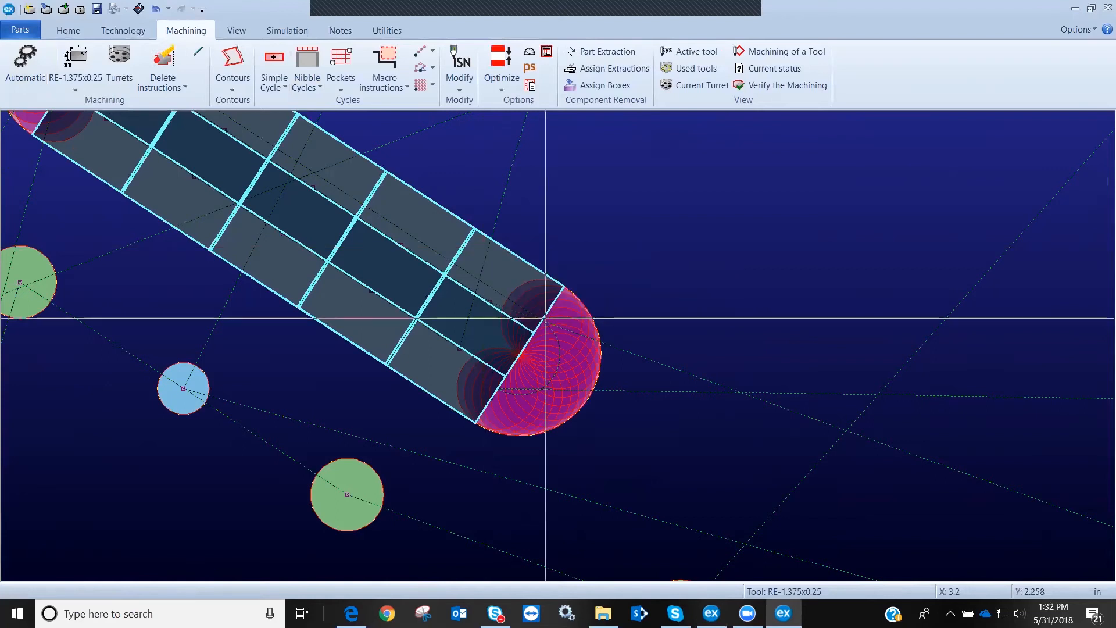
Examine the modify and transform options for the small rectangular cutout's machining beside the inclined slot
scroll(559, 348, "down", 5)
scroll(598, 300, "up", 5)
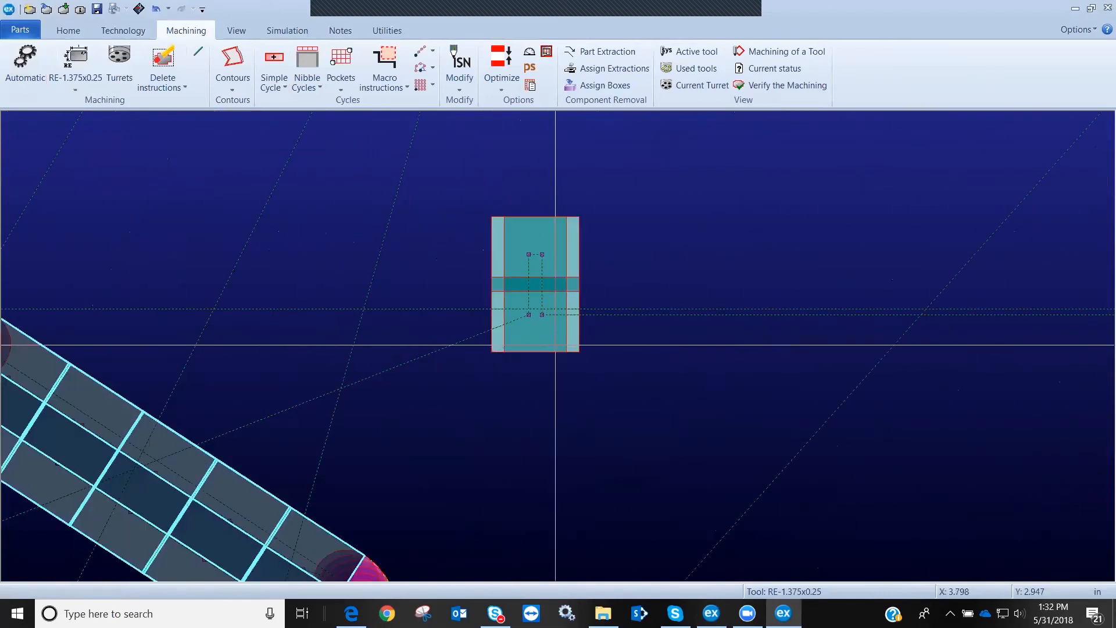
right_click(555, 345)
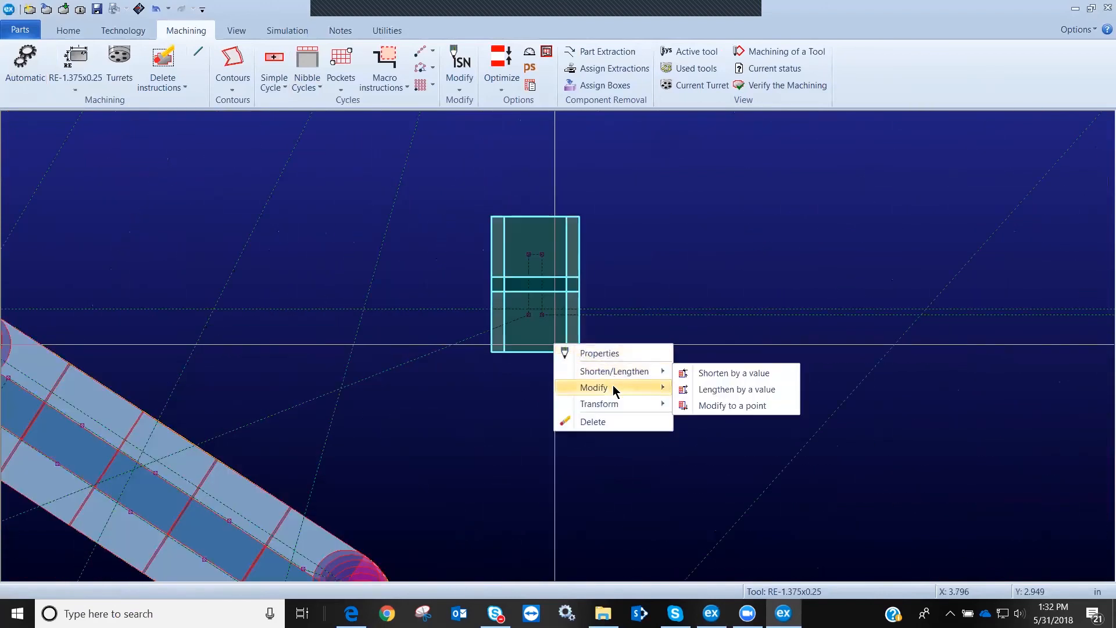
mouse_move(613, 386)
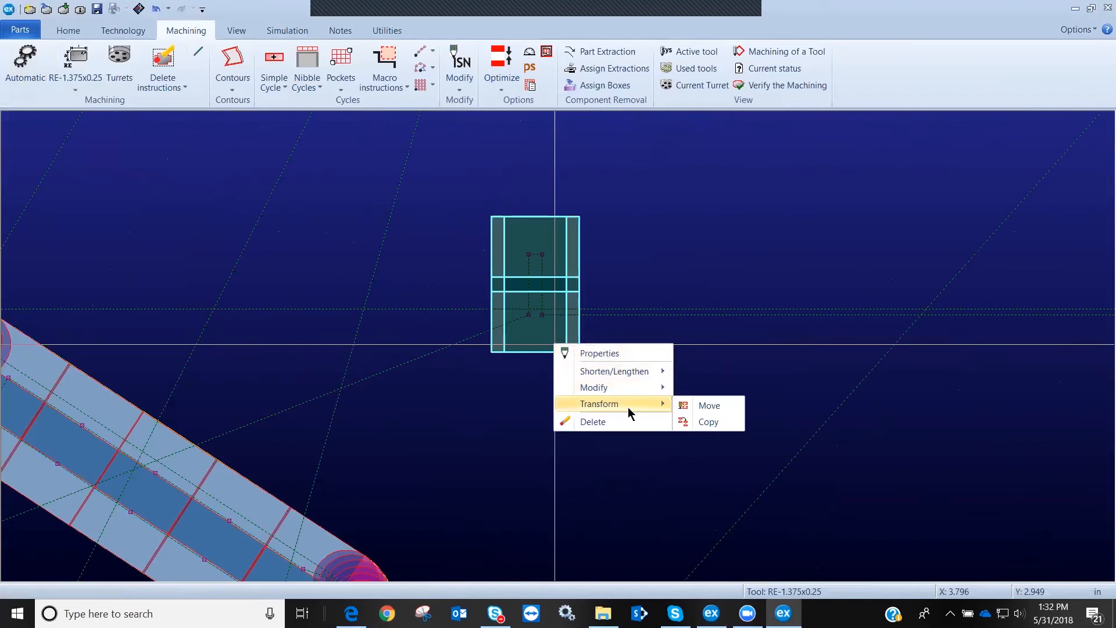
key("Escape")
key("Escape")
scroll(626, 399, "down", 7)
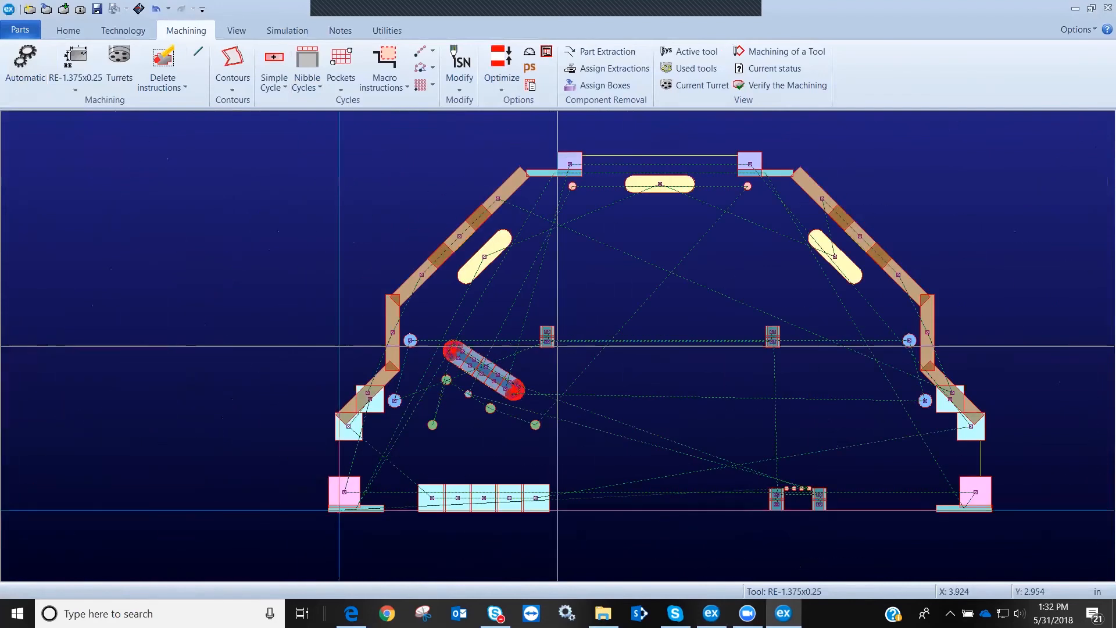
scroll(600, 347, "up", 2)
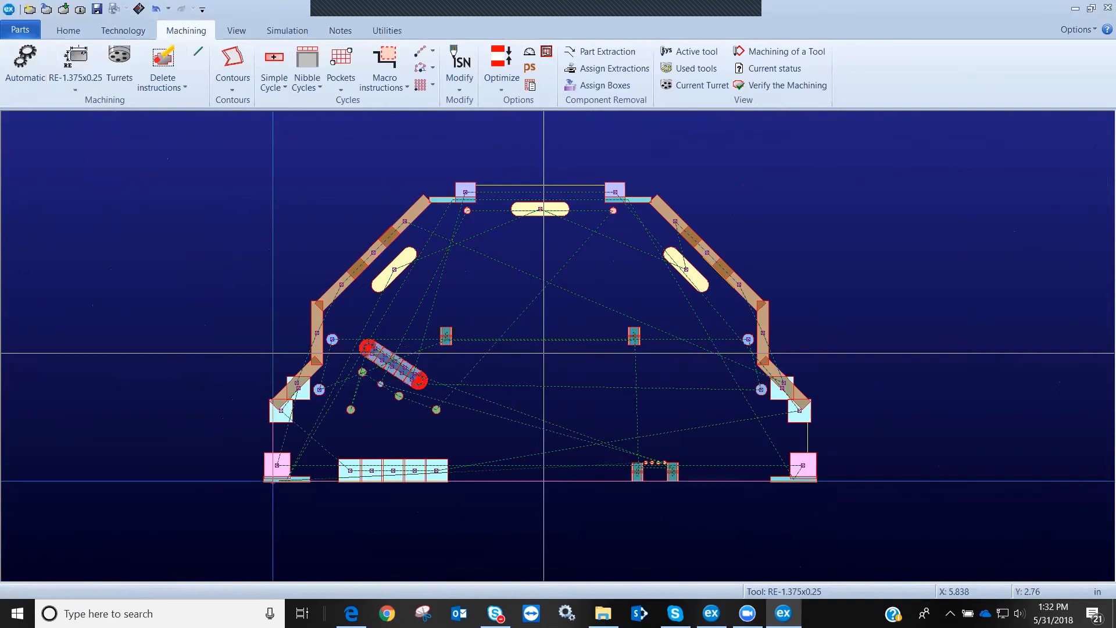
Close the current part, then add Part3 from the database to the job and open it for editing
left_click(1100, 8)
left_click(557, 330)
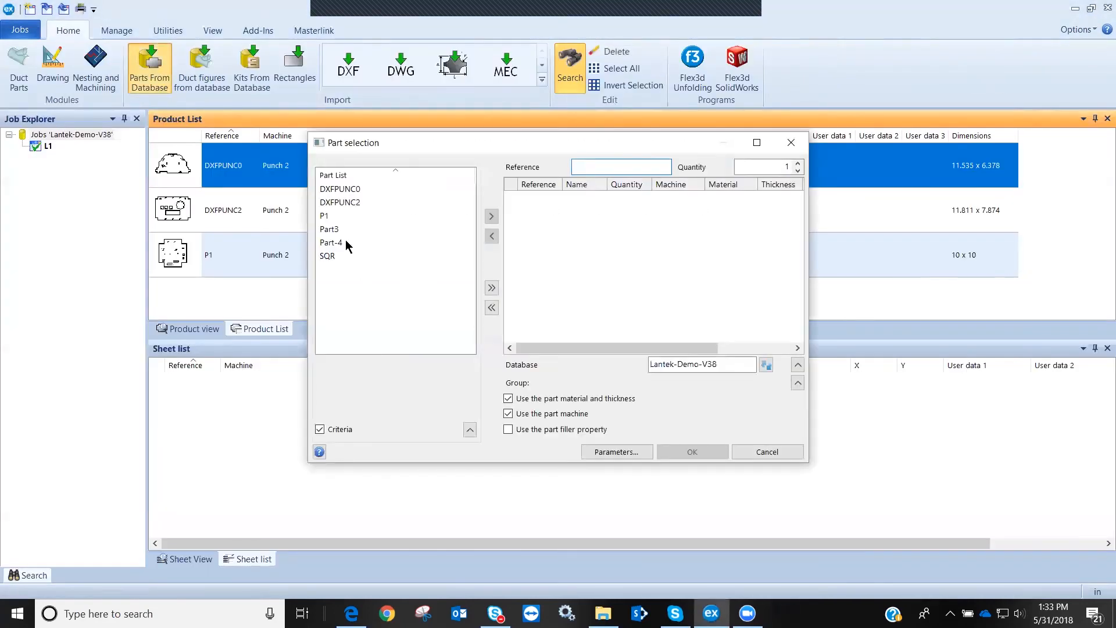
left_click(330, 230)
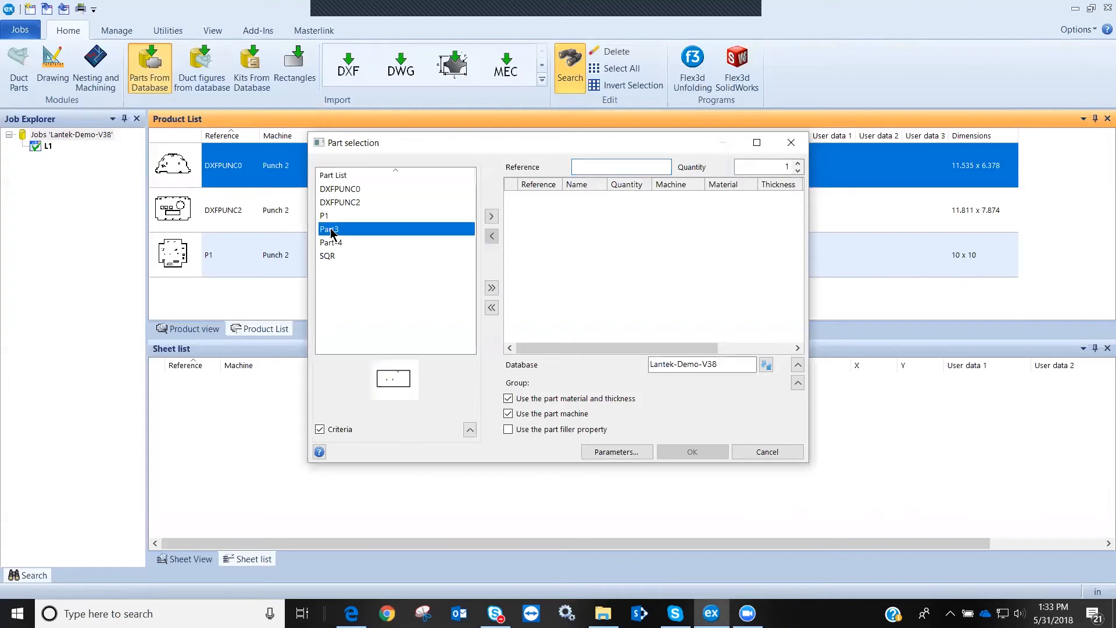
left_click(333, 243)
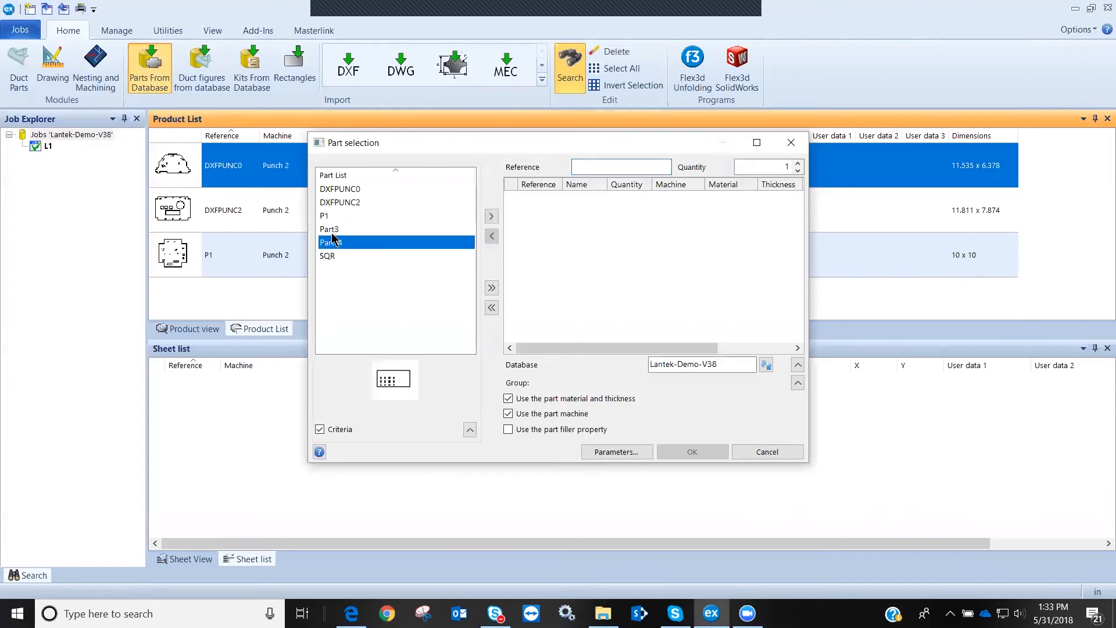
left_click(333, 232)
left_click(491, 217)
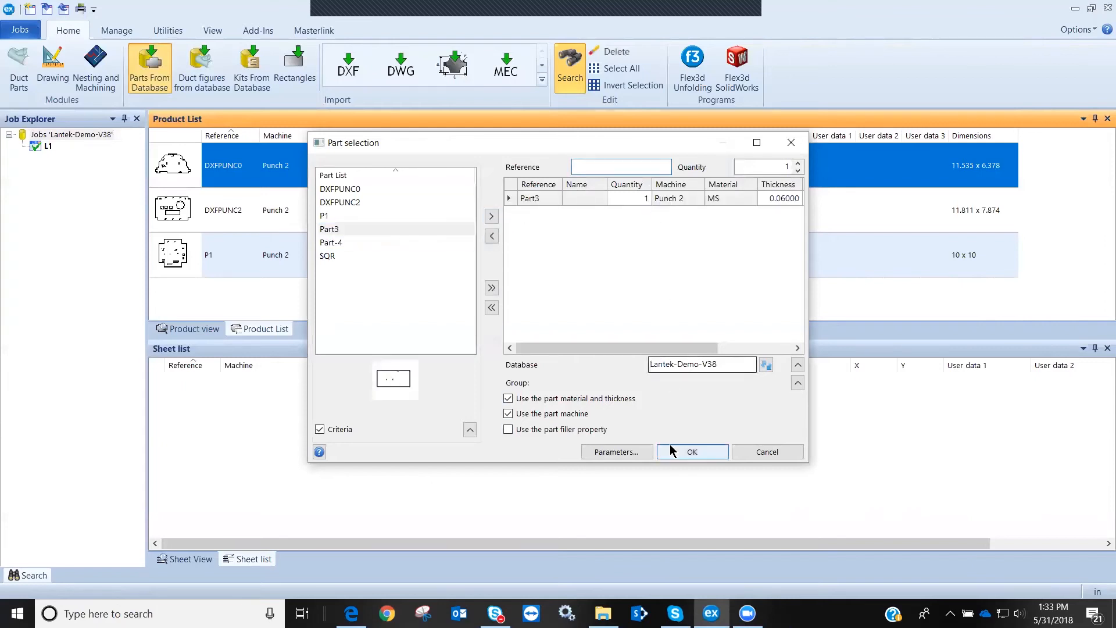
left_click(692, 452)
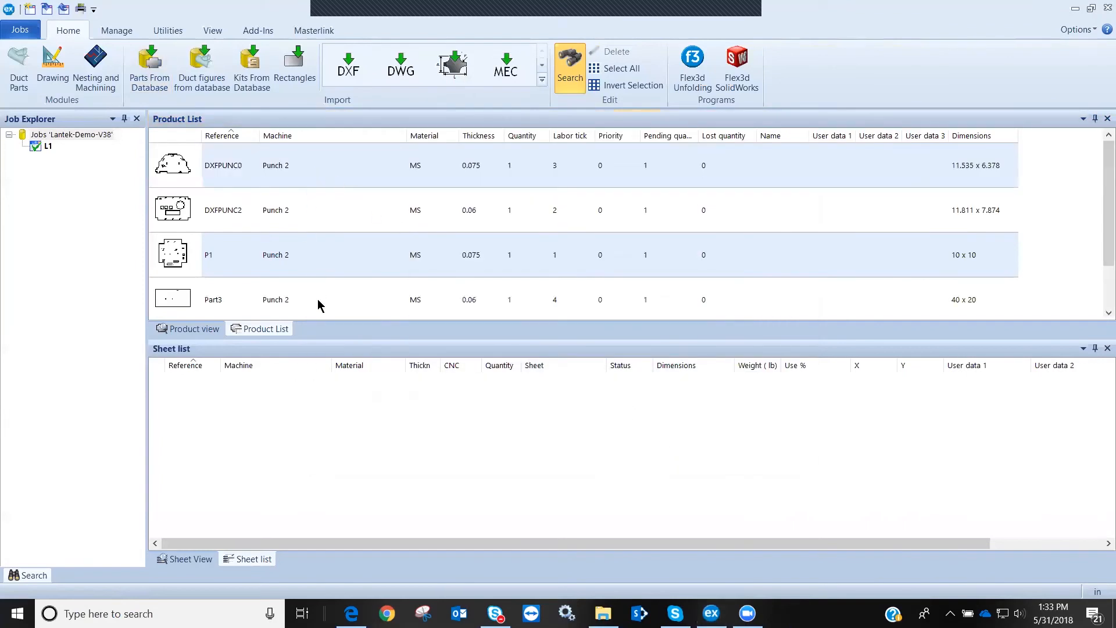
right_click(319, 302)
left_click(420, 291)
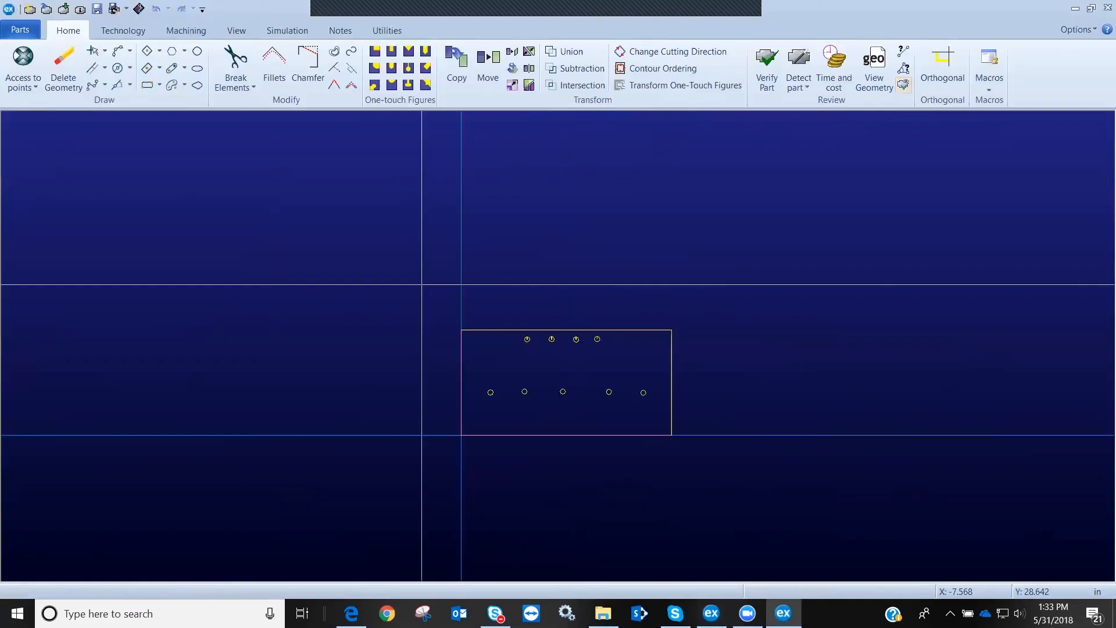
Examine the upper row of keyed round holes and the lower row of plain round holes in Part3
scroll(564, 337, "up", 4)
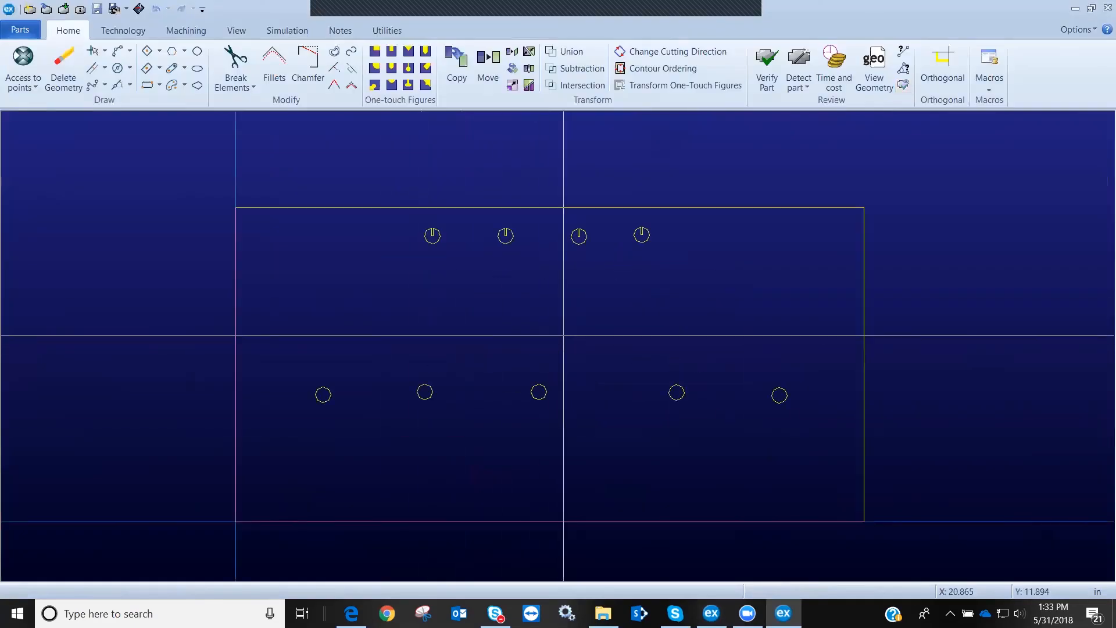
scroll(563, 335, "up", 1)
scroll(563, 331, "up", 4)
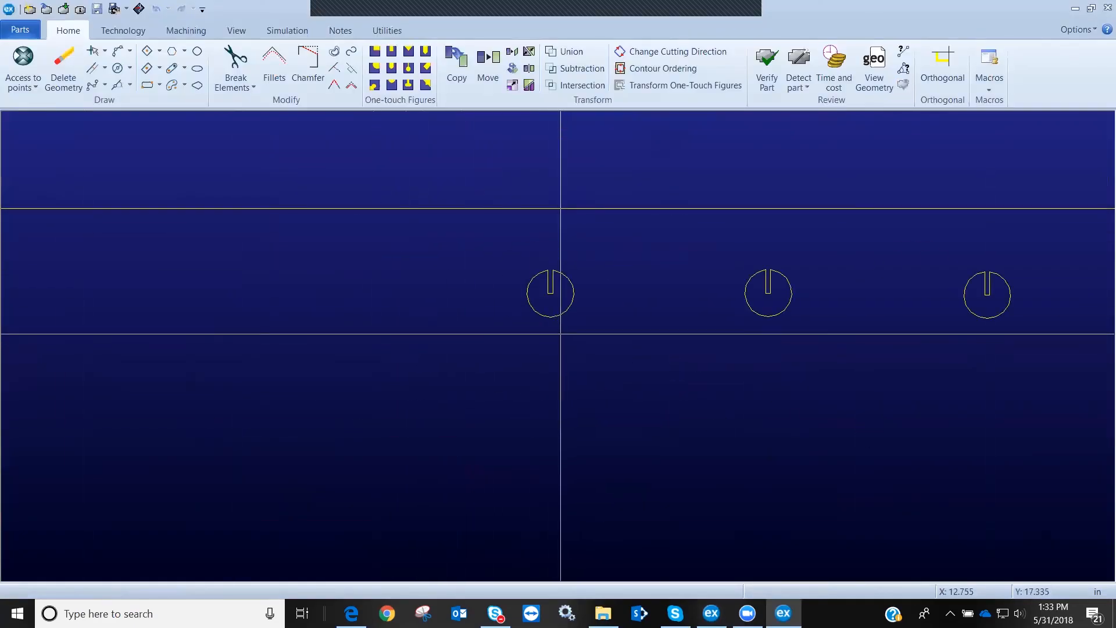
scroll(548, 311, "down", 6)
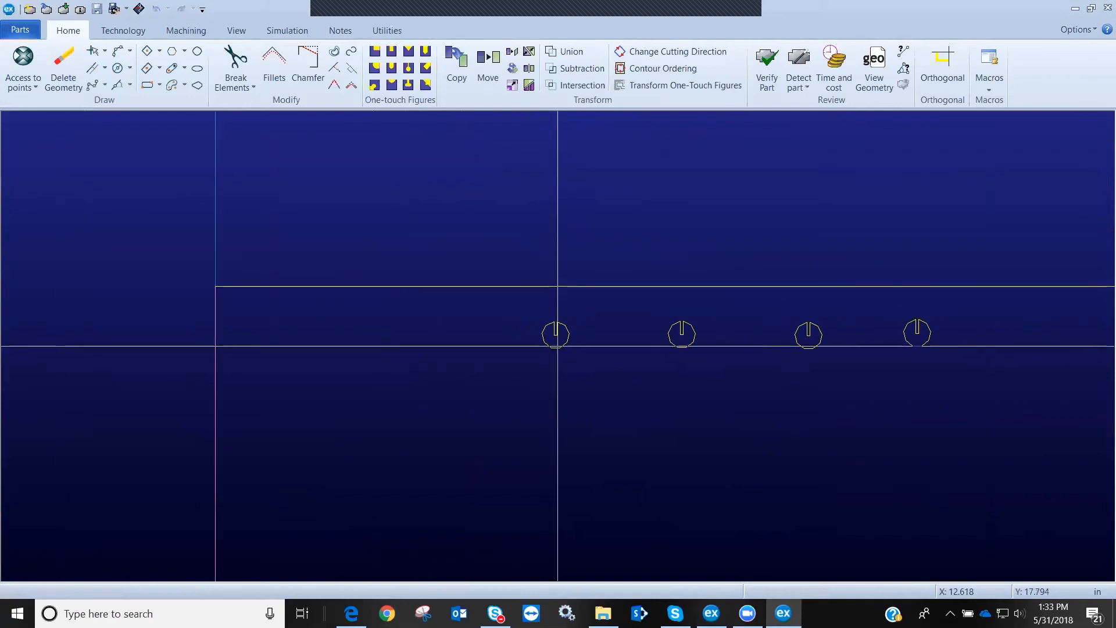
scroll(555, 345, "down", 4)
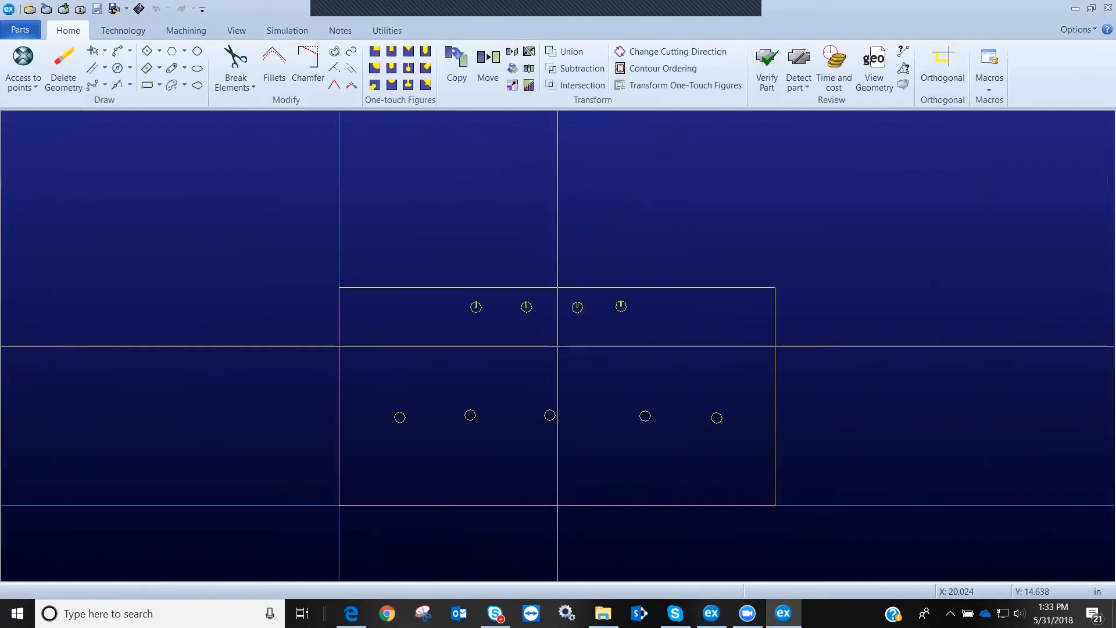
scroll(558, 347, "up", 3)
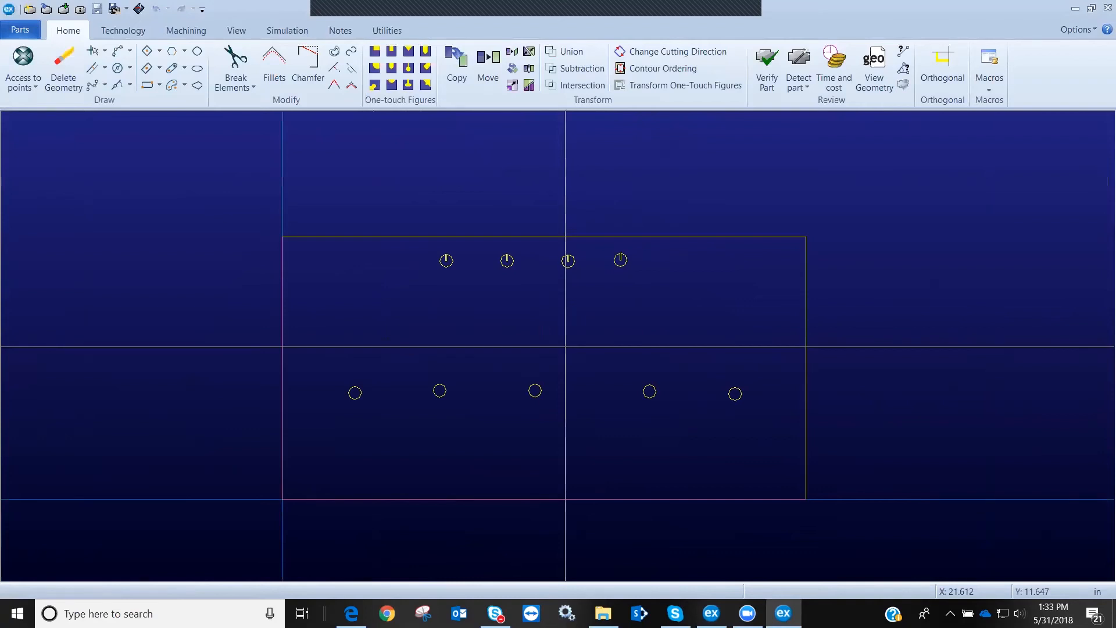
scroll(571, 260, "up", 5)
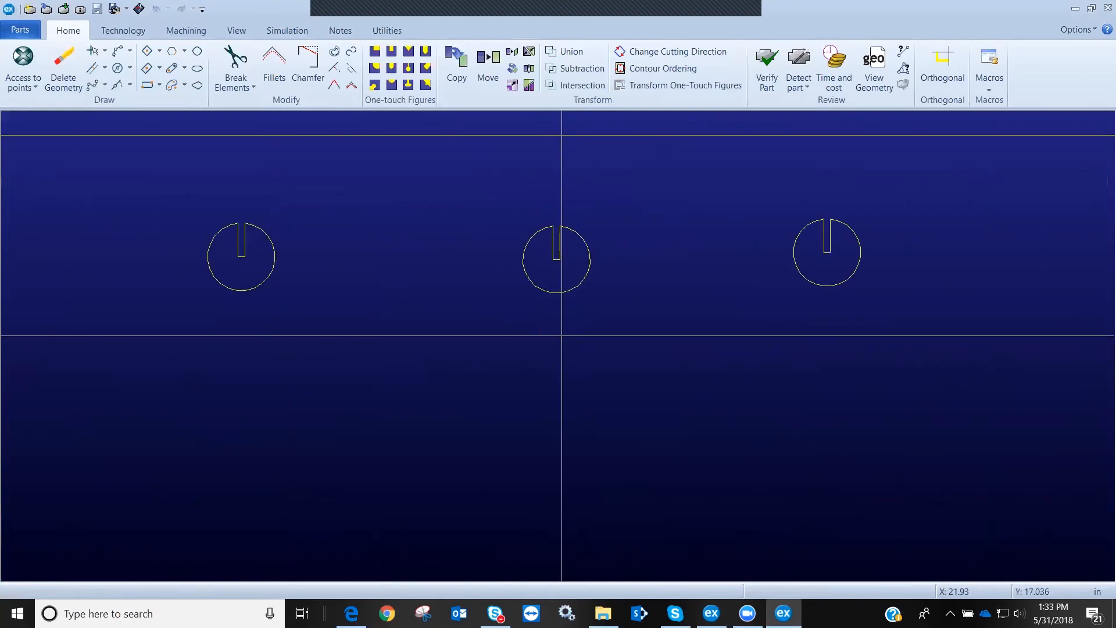
scroll(559, 338, "down", 5)
scroll(547, 347, "up", 3)
scroll(591, 343, "down", 3)
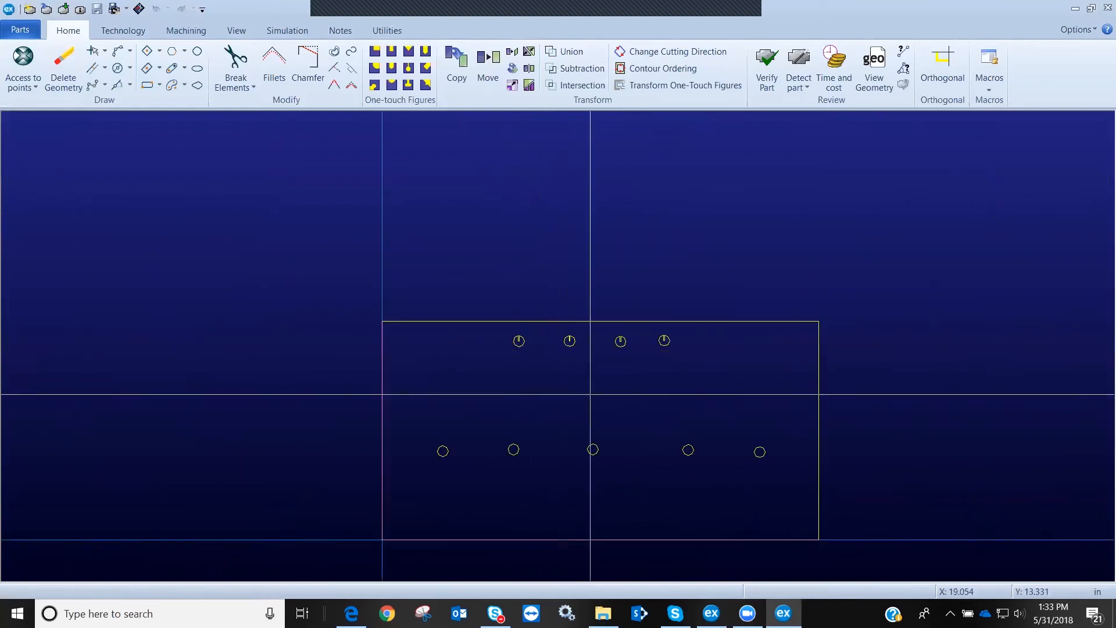
Punch Part3 automatically using all punches and assign common punching technology to its outside orthogonal segments
scroll(640, 476, "up", 2)
left_click(185, 30)
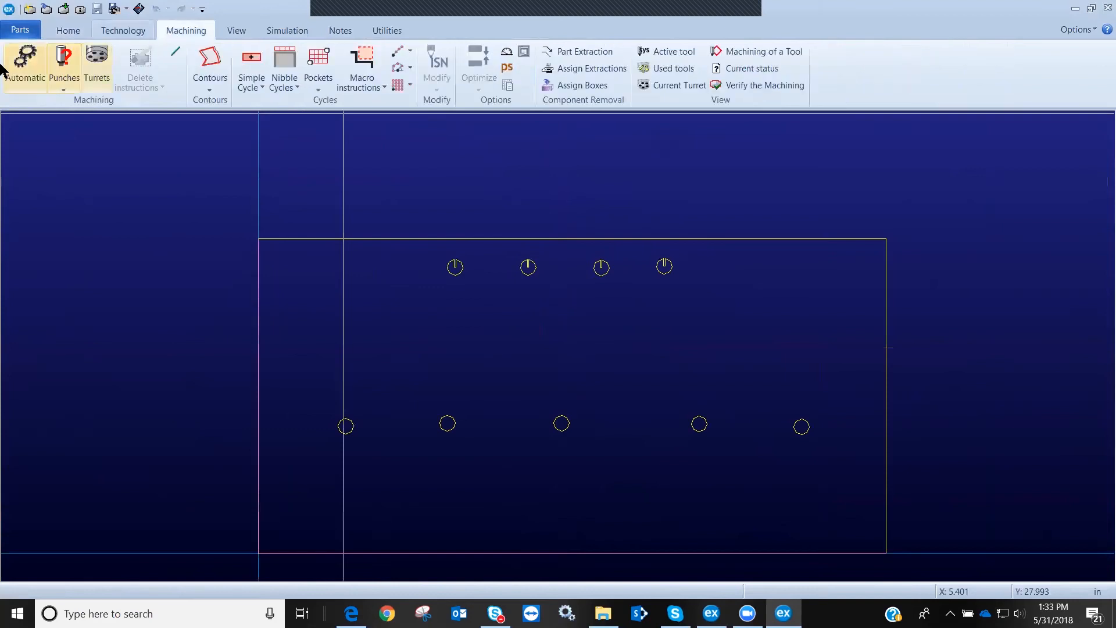
left_click(25, 67)
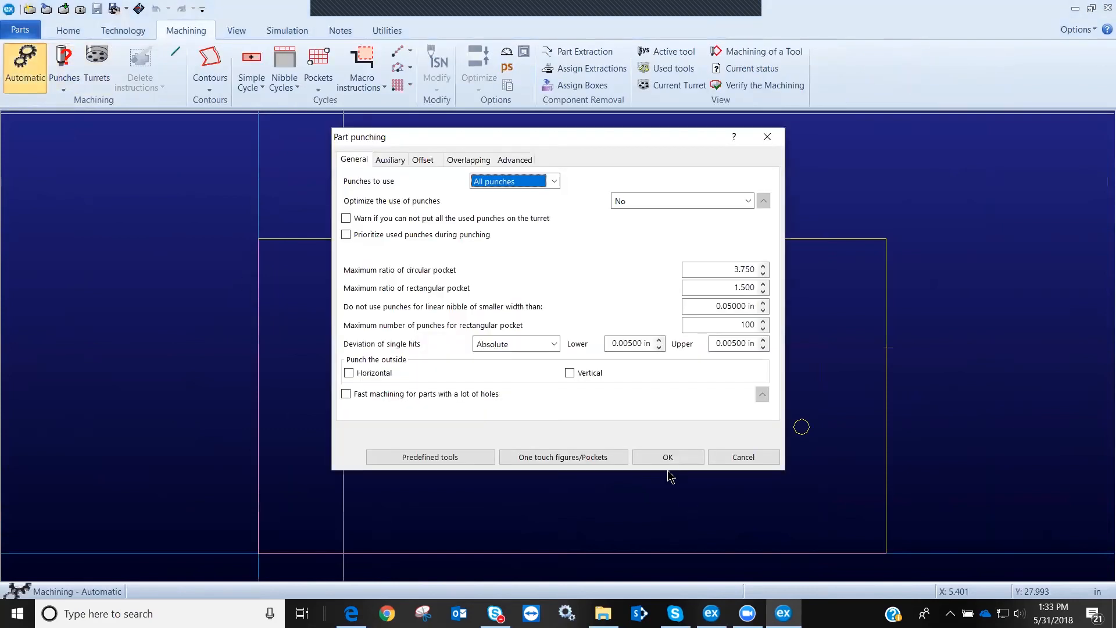
left_click(668, 456)
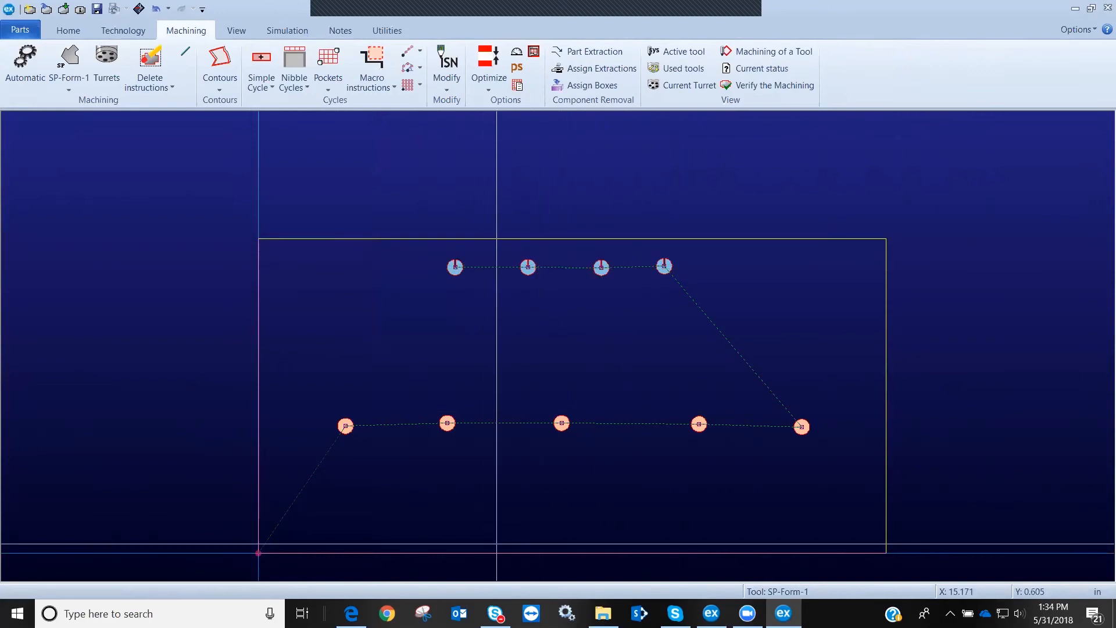
left_click(123, 32)
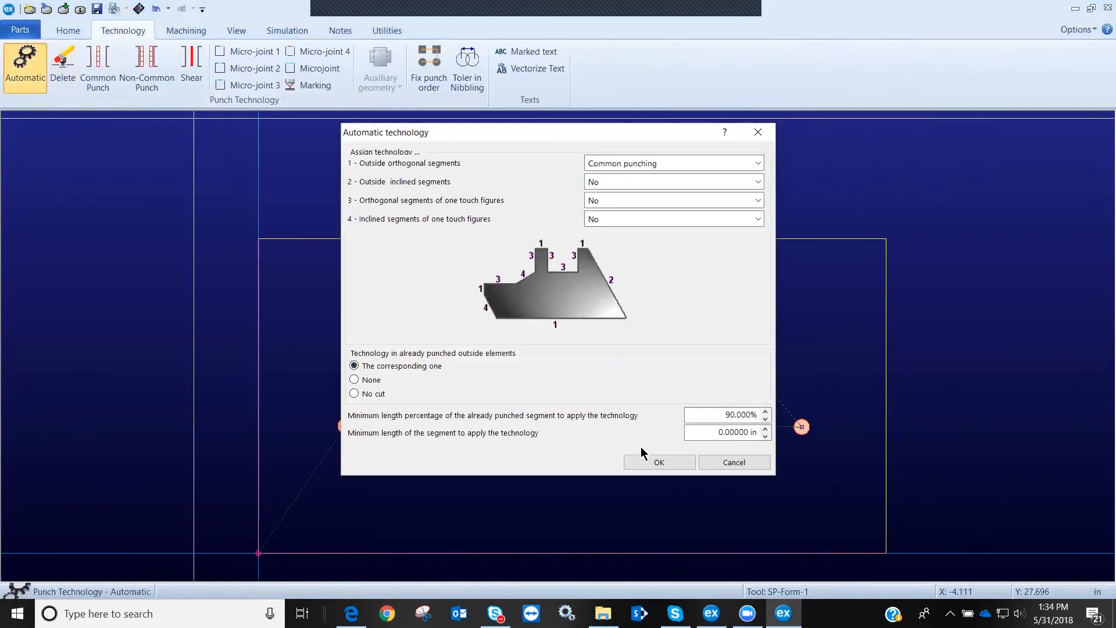
left_click(656, 462)
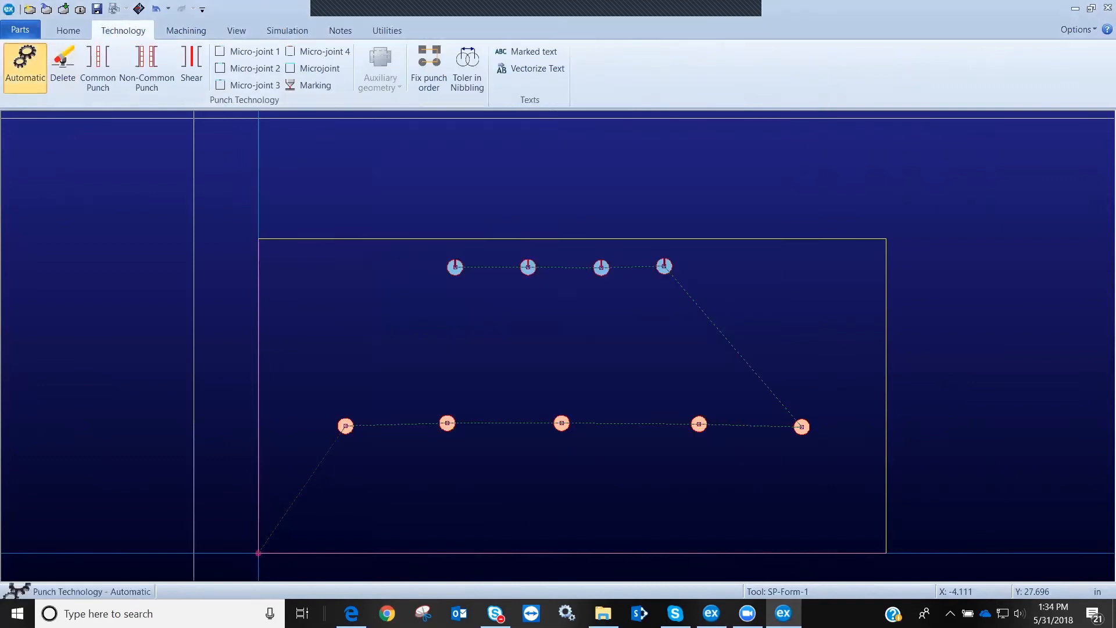
Create a 50 x 48 in nesting sheet and place Part3 in its upper-left corner
left_click(139, 8)
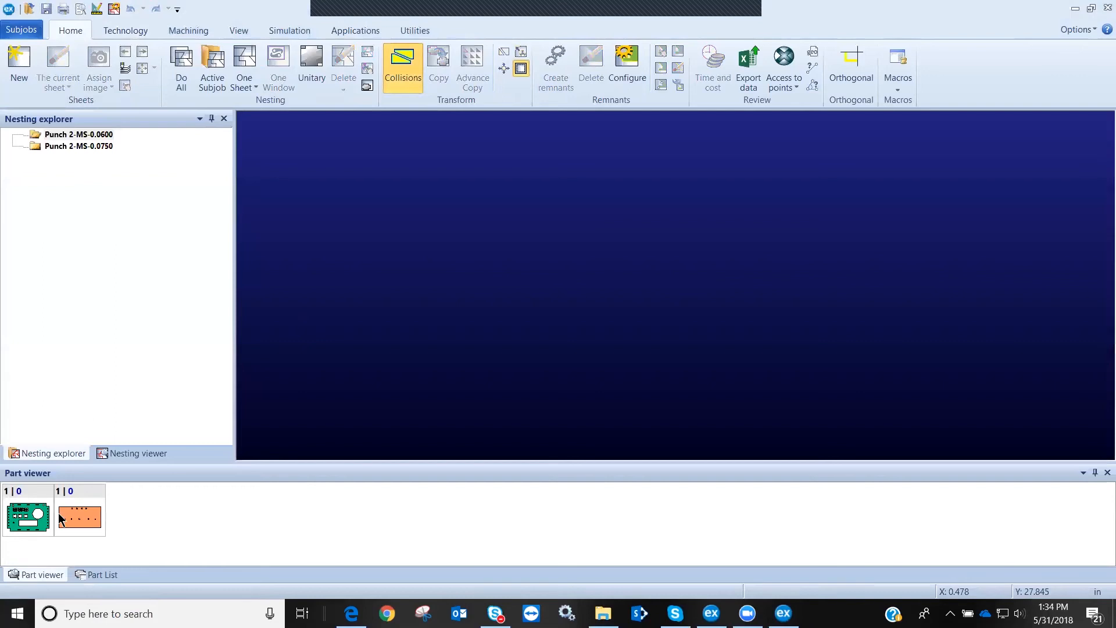
left_click(19, 66)
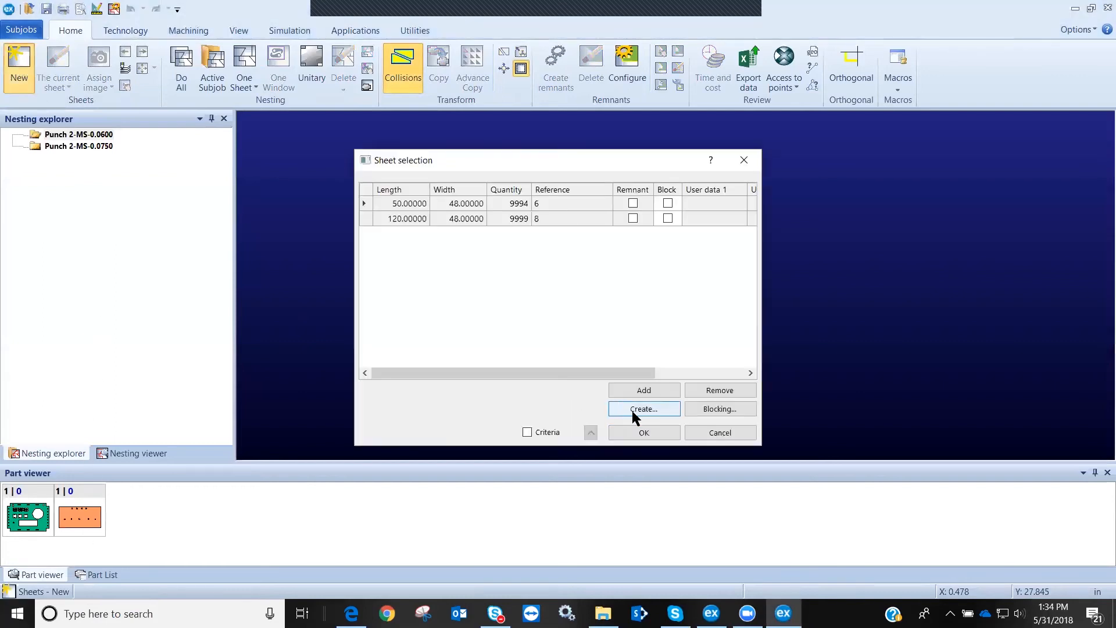
left_click(646, 436)
left_click(99, 519)
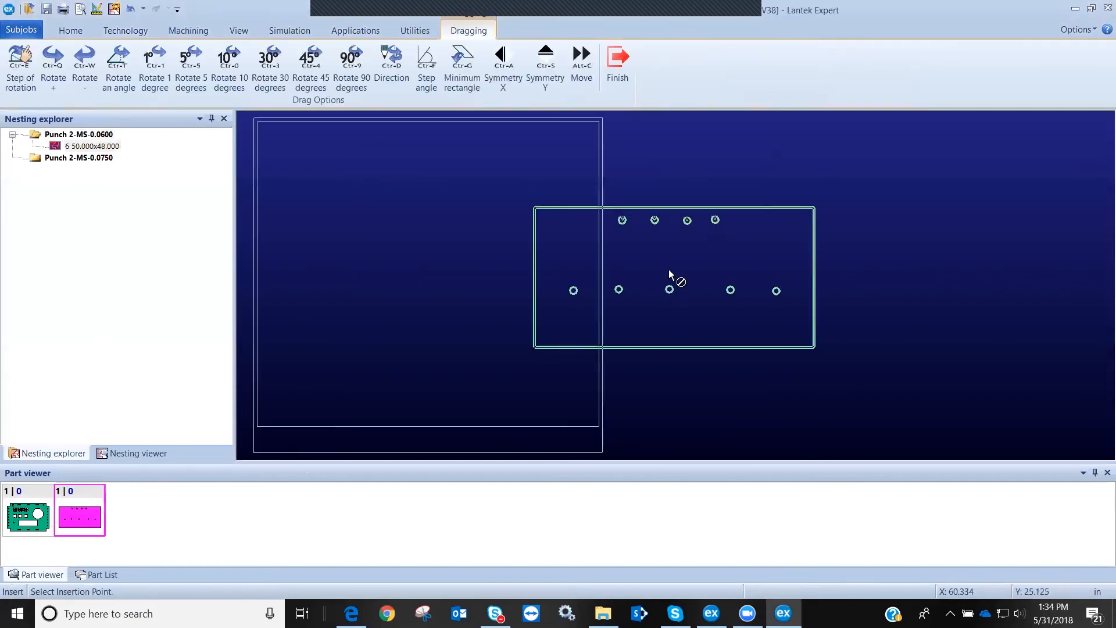
left_click(424, 237)
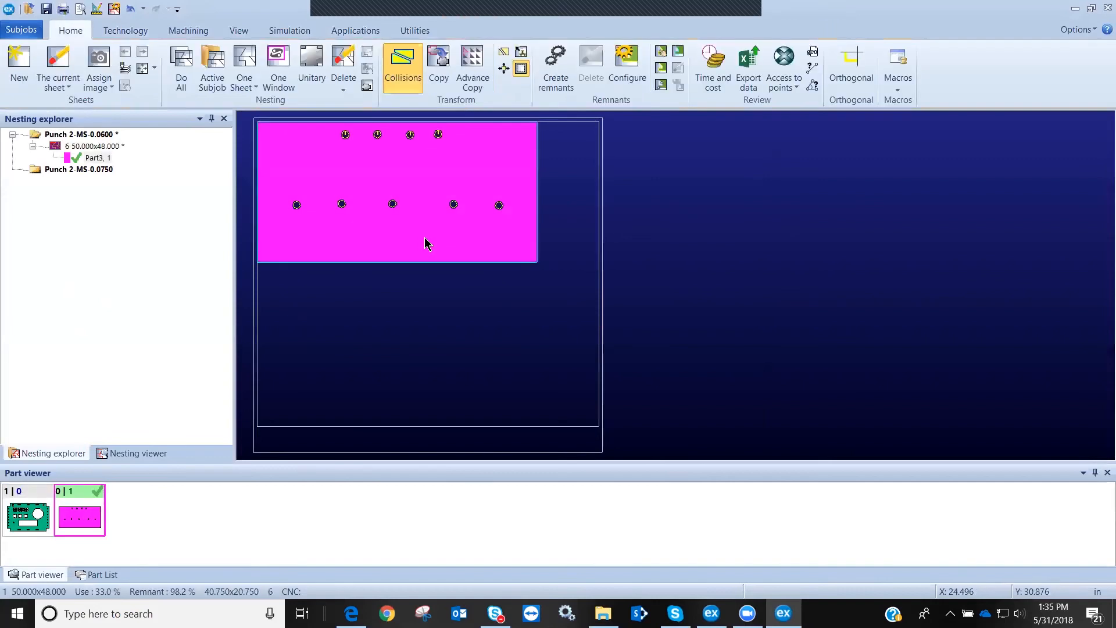
Machine the Part3 sheet automatically, accepting the default machine options, outside tools and current turret
scroll(452, 175, "up", 3)
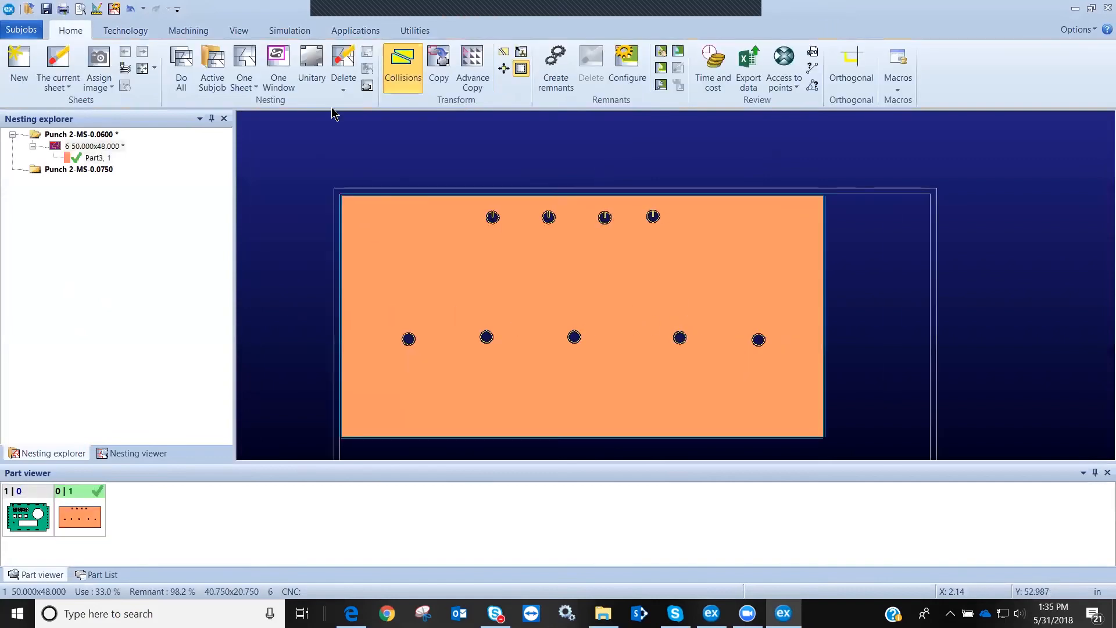
left_click(184, 31)
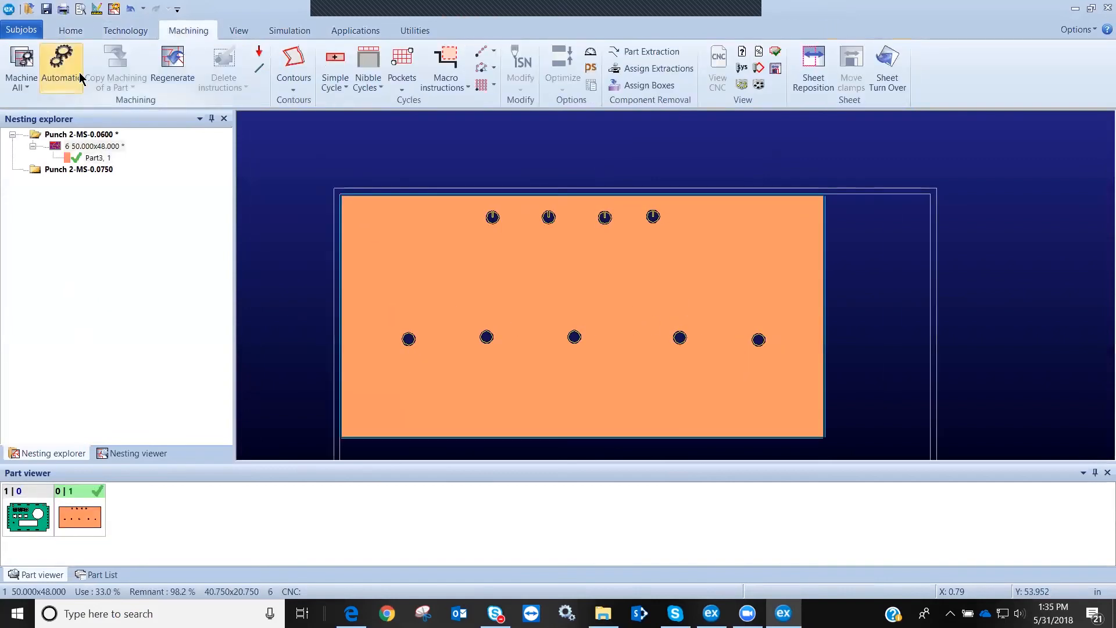
left_click(81, 80)
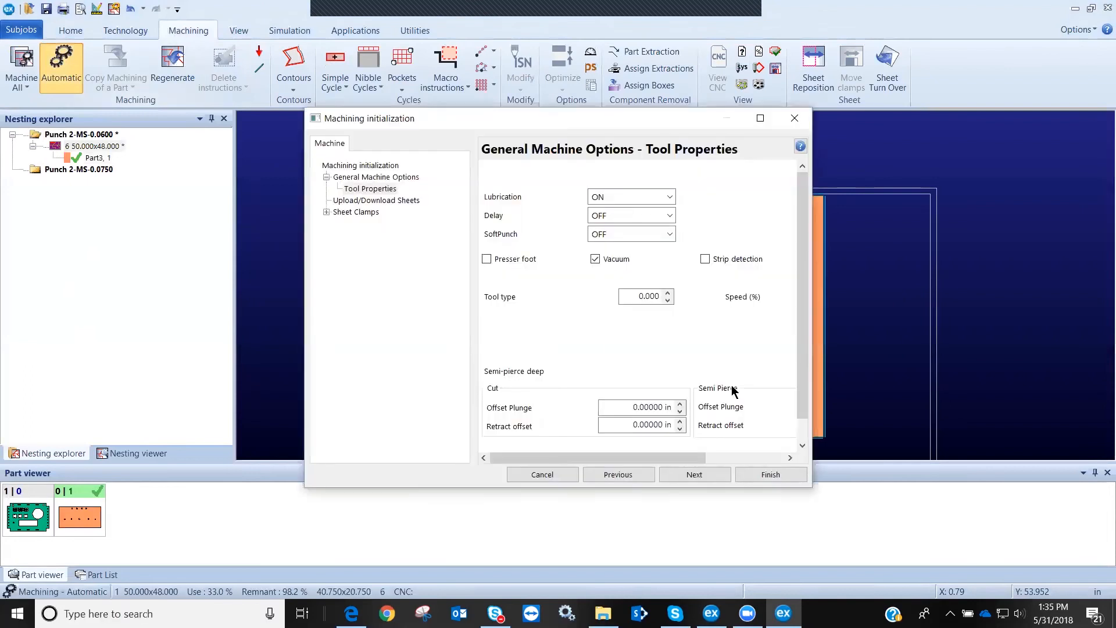
left_click(766, 475)
key("Return")
key("Return")
key("Return")
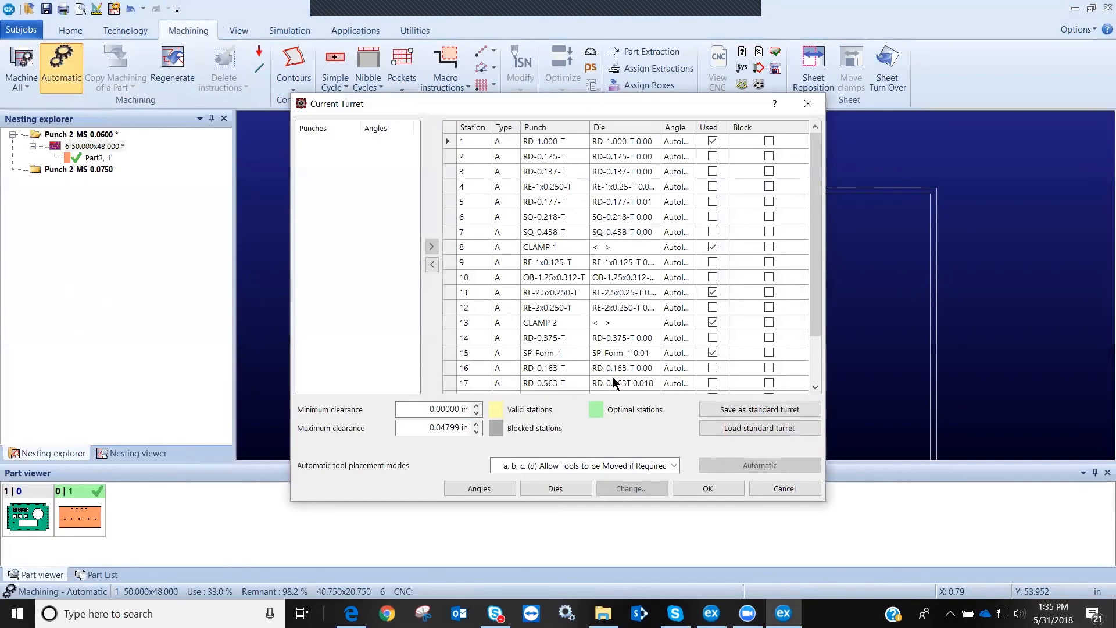
key("Return")
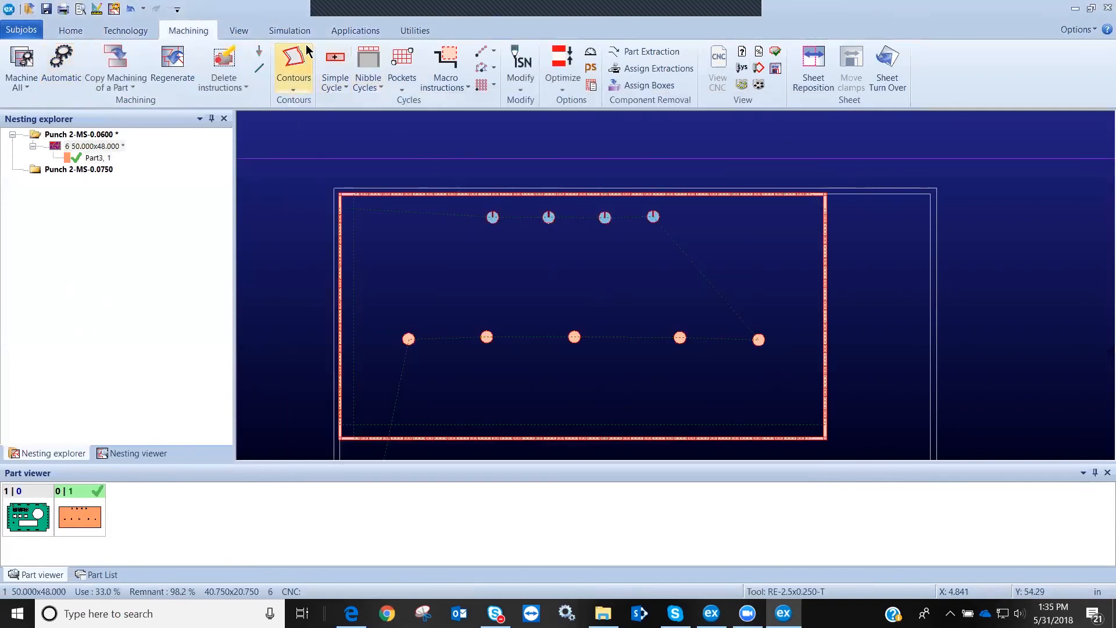
Simulate the Part3 sheet and apply collision avoidance with forming operations when punching the outside
left_click(289, 30)
left_click(287, 61)
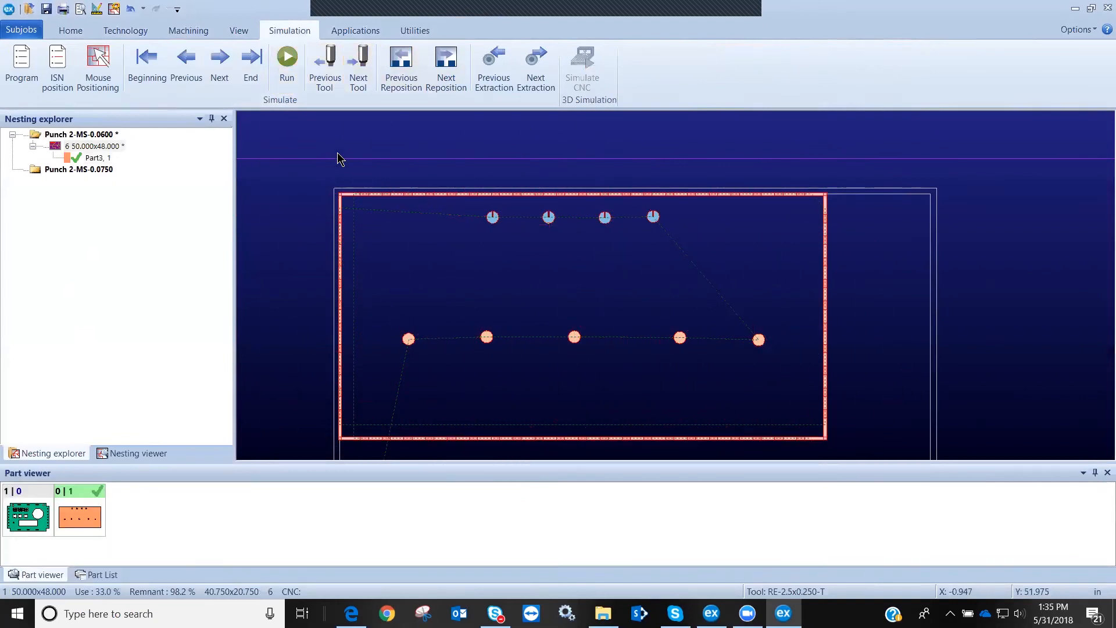
left_click(356, 32)
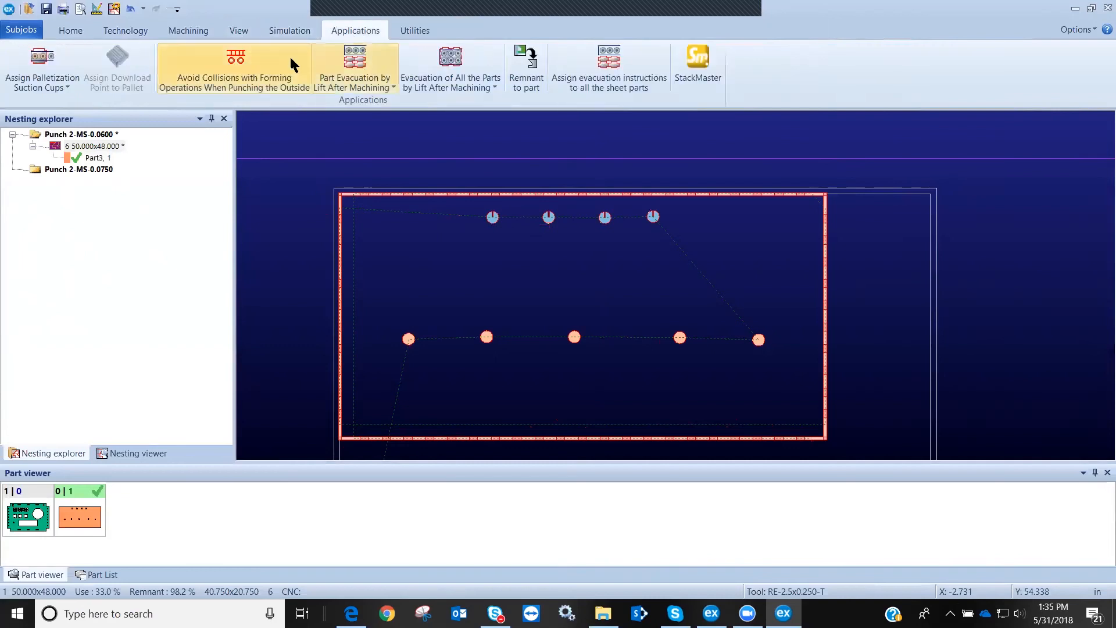
left_click(243, 78)
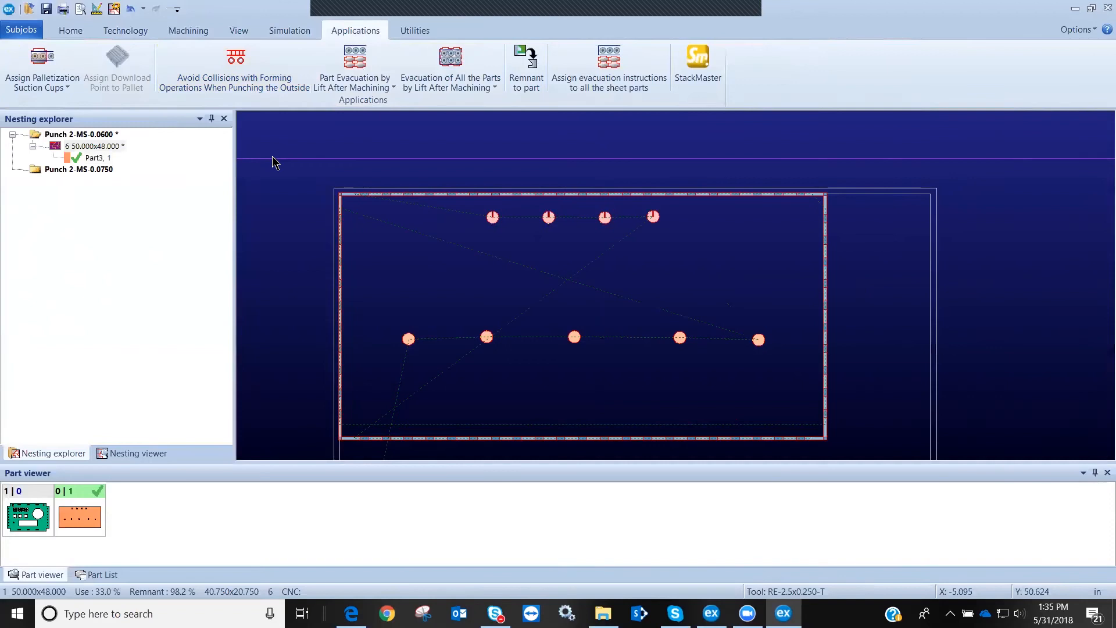
Simulate the revised punching sequence and examine the outside cuts around the upper row of formed holes
left_click(288, 30)
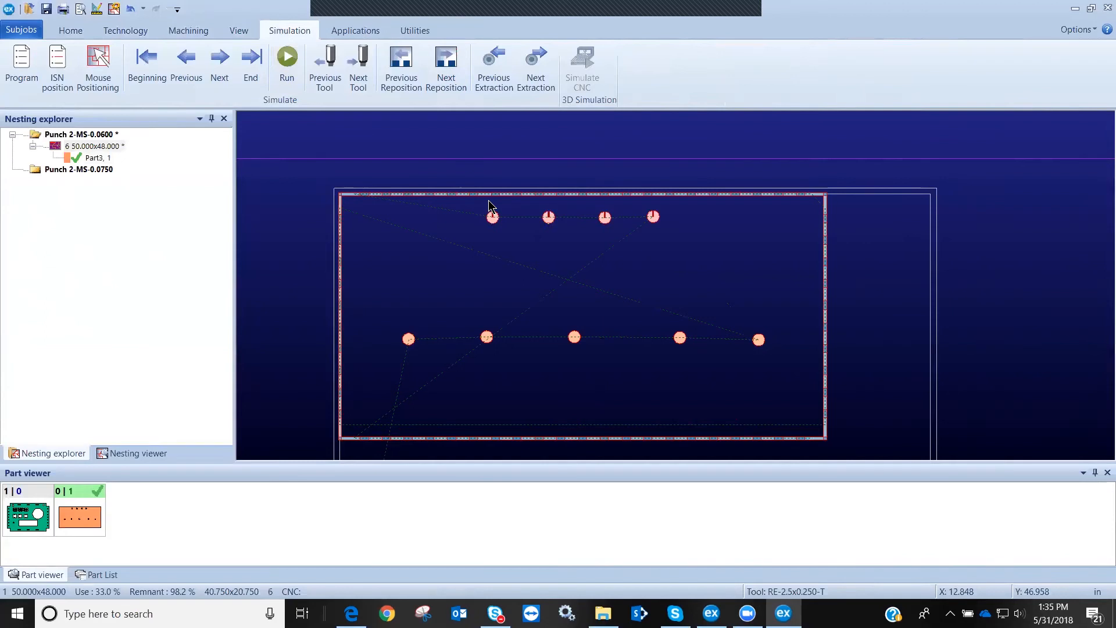
left_click(291, 67)
scroll(500, 224, "up", 2)
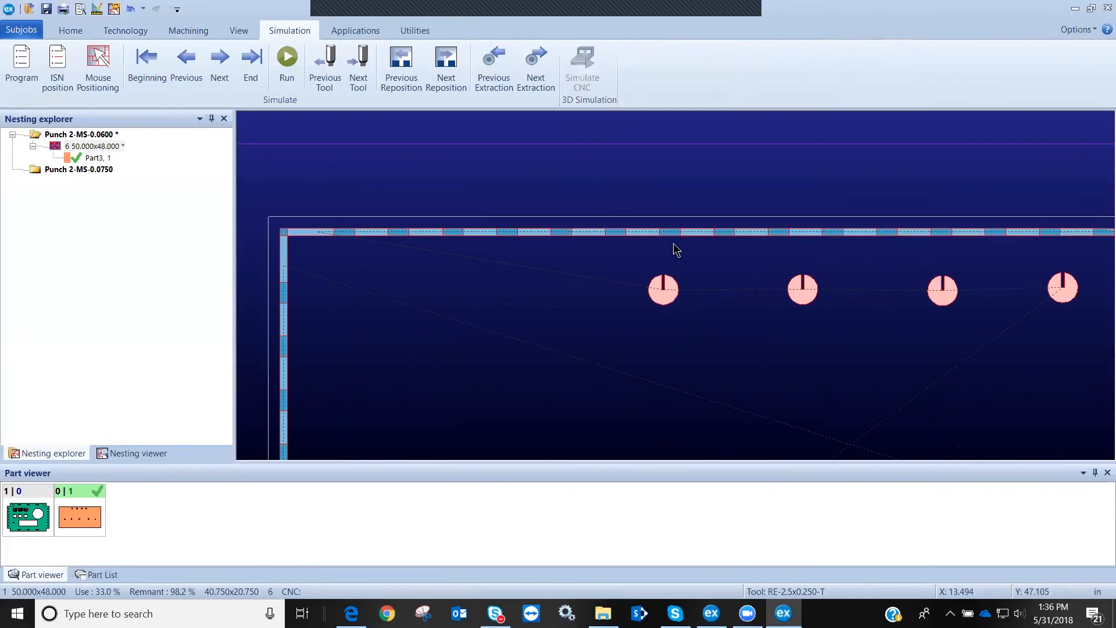
scroll(700, 299, "down", 3)
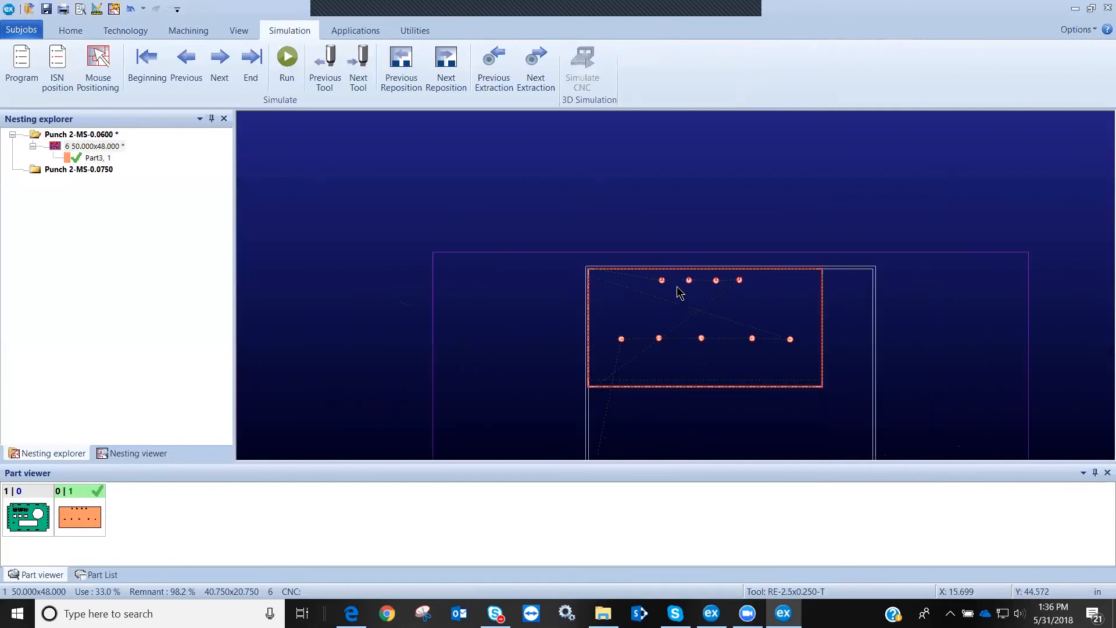
Close the nesting and add Part-4 from the database to the job
left_click(1108, 8)
left_click(569, 331)
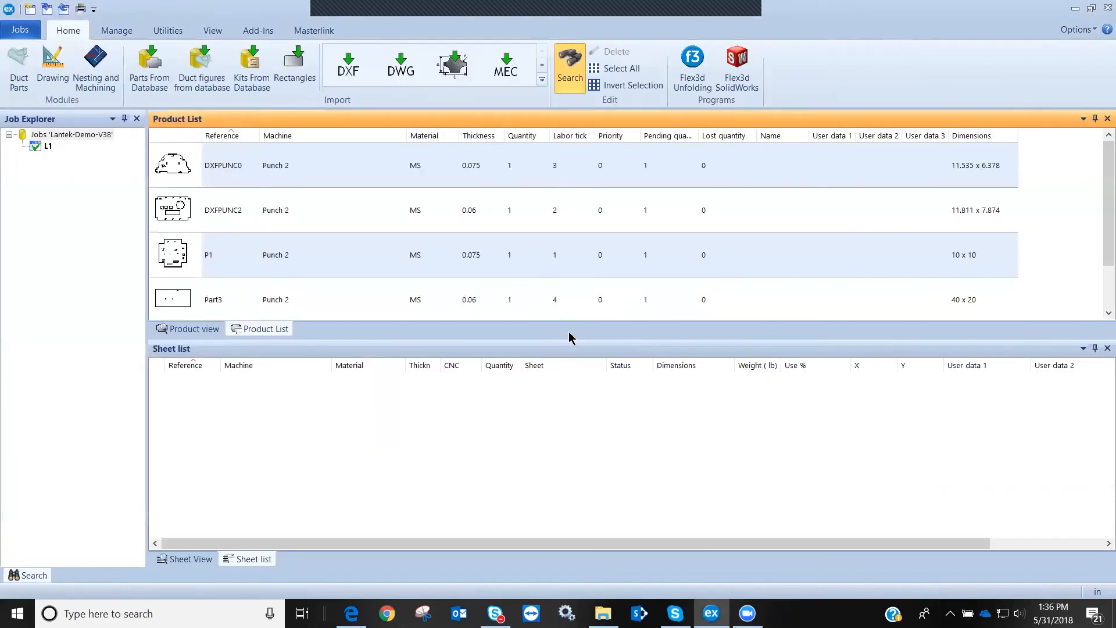
scroll(291, 250, "down", 1)
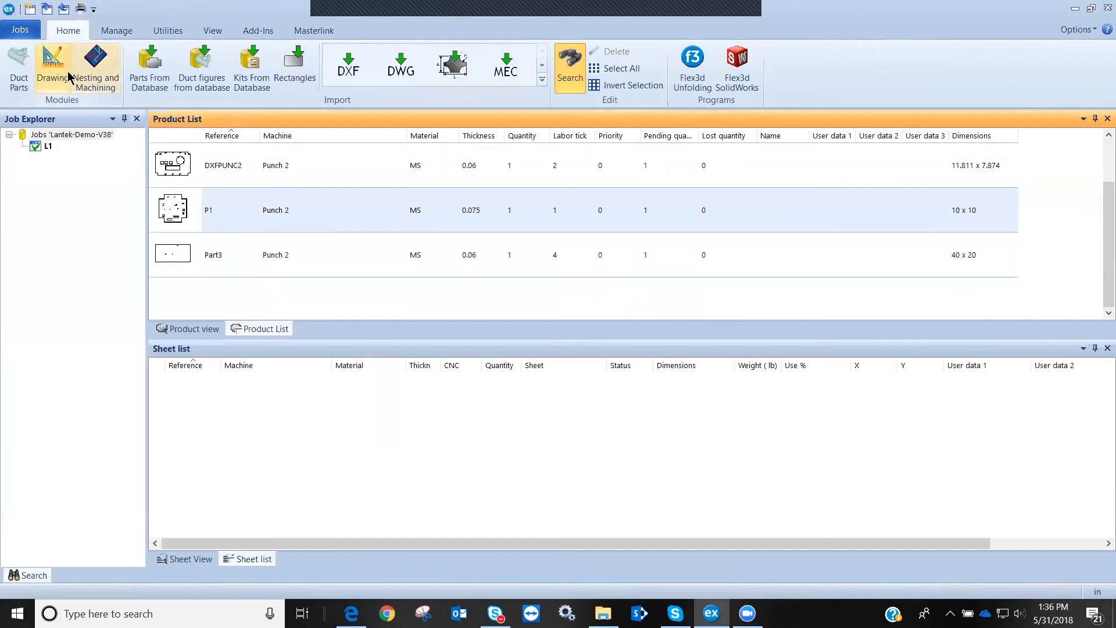
left_click(149, 65)
left_click(329, 243)
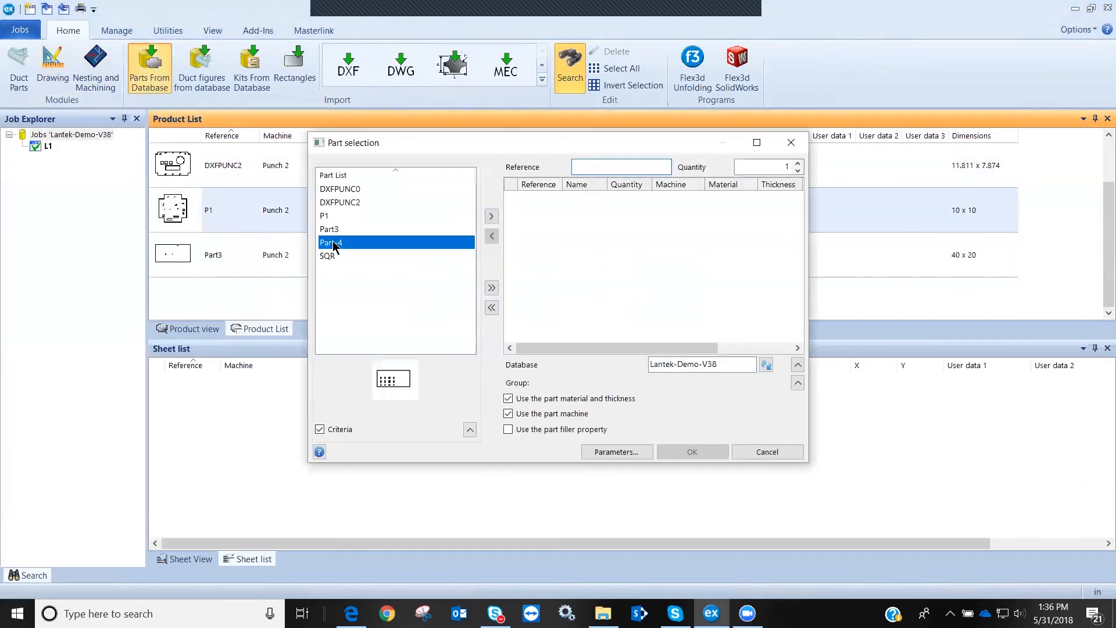
left_click(491, 216)
left_click(666, 450)
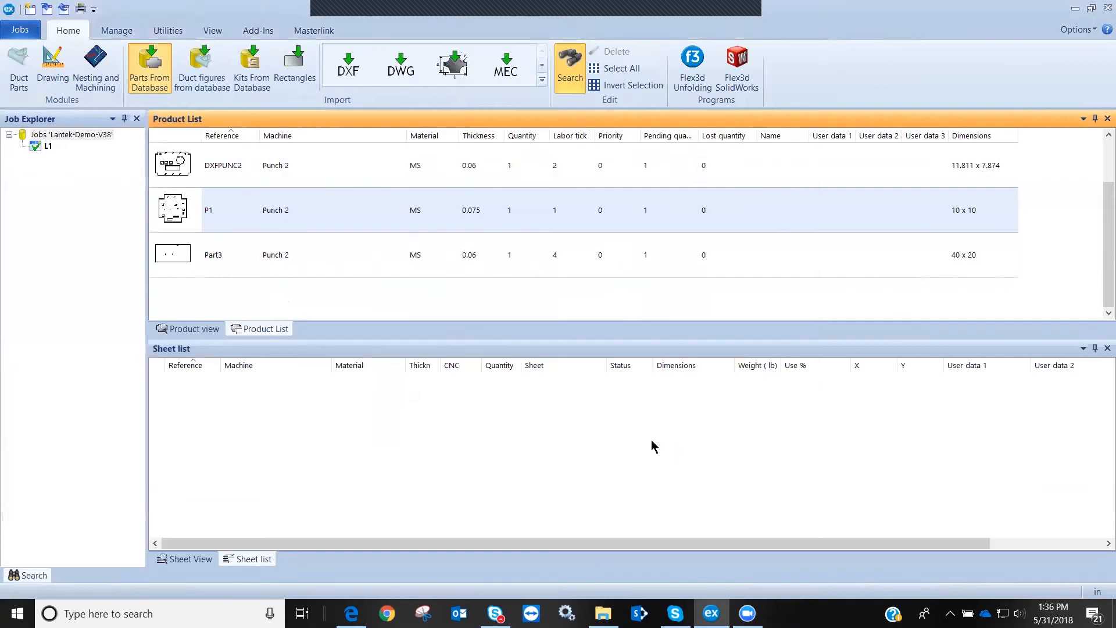
Open Part-4 from the product list for editing and view its grid of punched holes
scroll(294, 289, "down", 2)
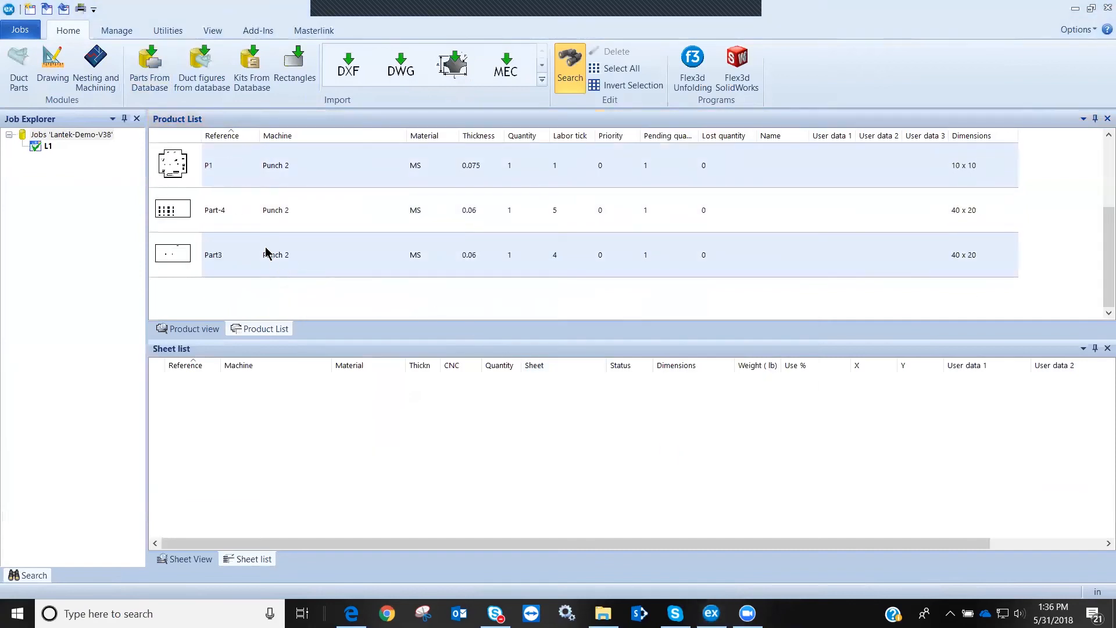
right_click(274, 227)
left_click(316, 250)
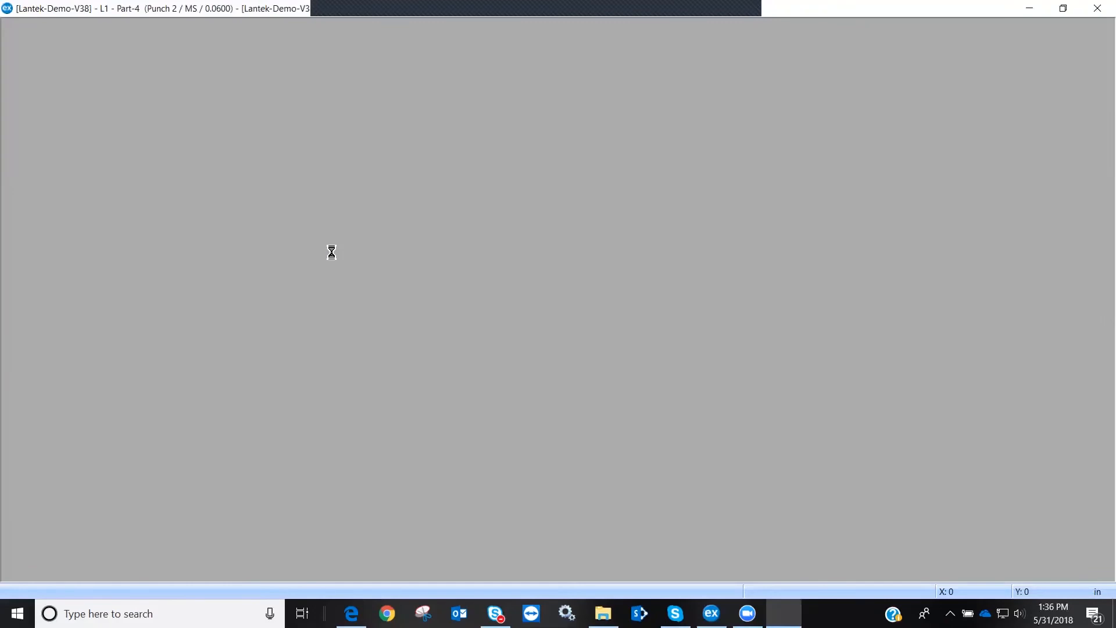
scroll(429, 306, "up", 4)
scroll(558, 348, "down", 2)
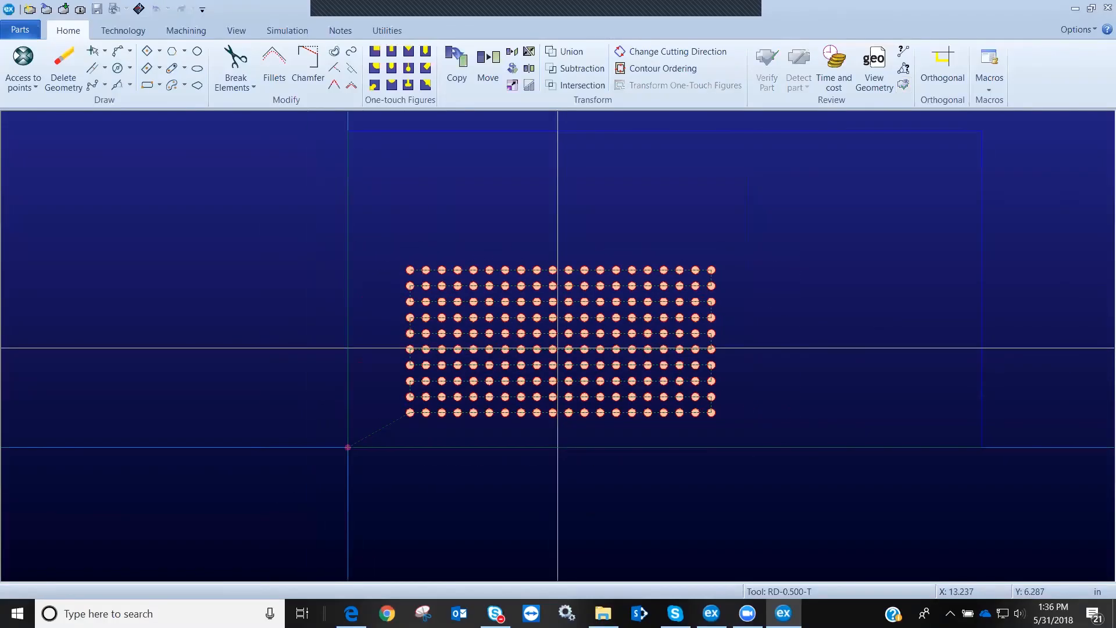
Create a 50 x 48 in nesting sheet and place Part-4 near its upper-left corner
left_click(138, 10)
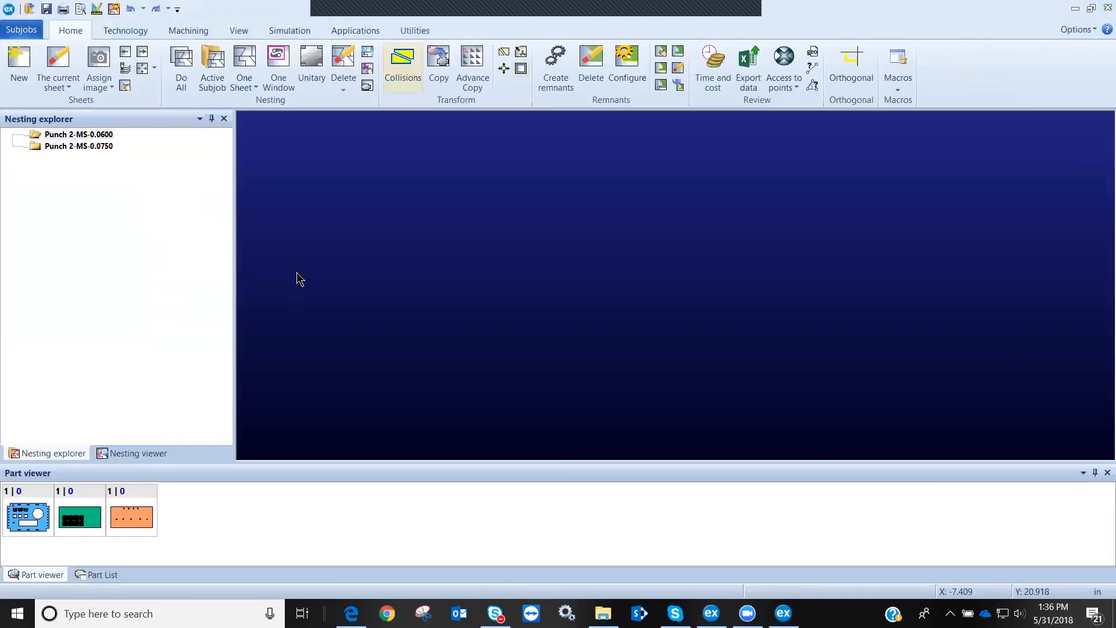
left_click(14, 64)
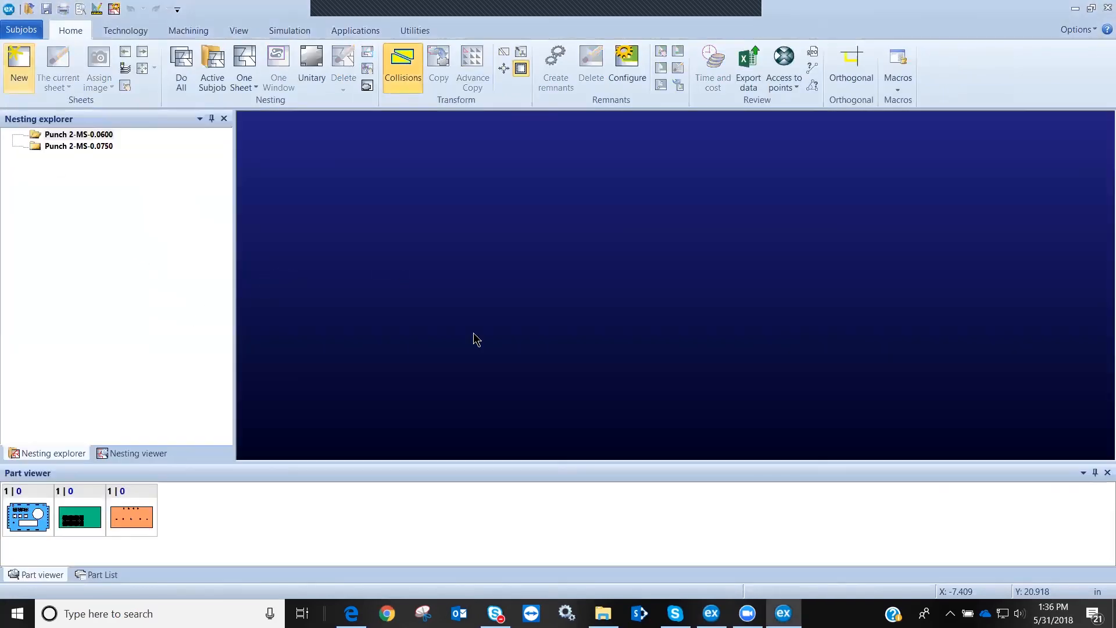
left_click(614, 432)
left_click(82, 505)
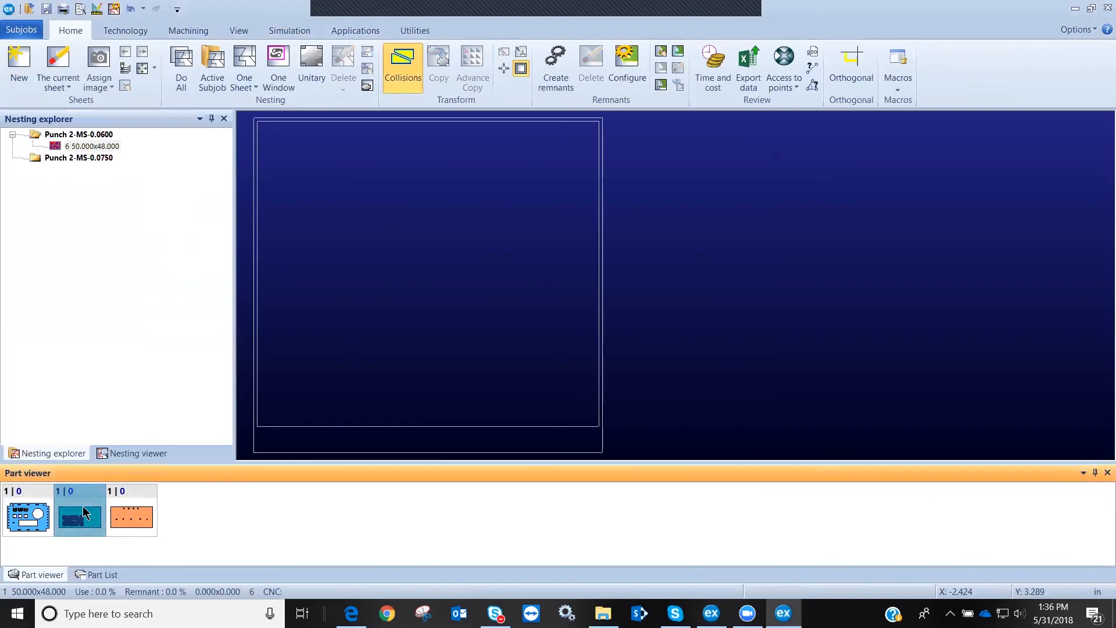
left_click_drag(77, 520, 391, 361)
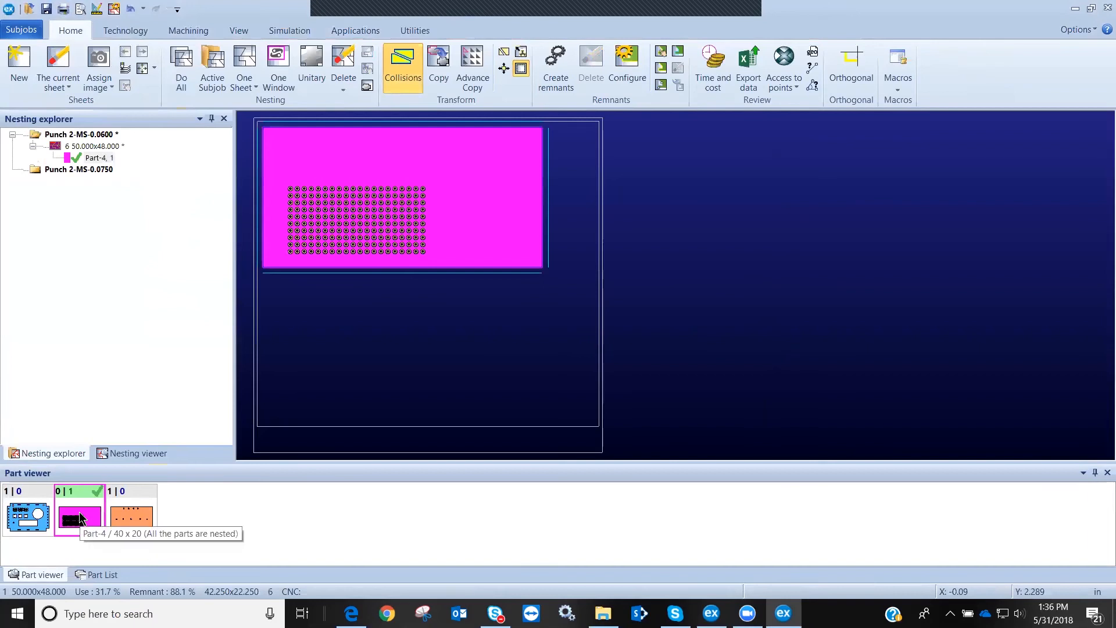
Machine Part-4 automatically, using RE-2.5x0.250-T for the horizontal and vertical outside cuts and accepting the current turret
scroll(675, 289, "up", 3)
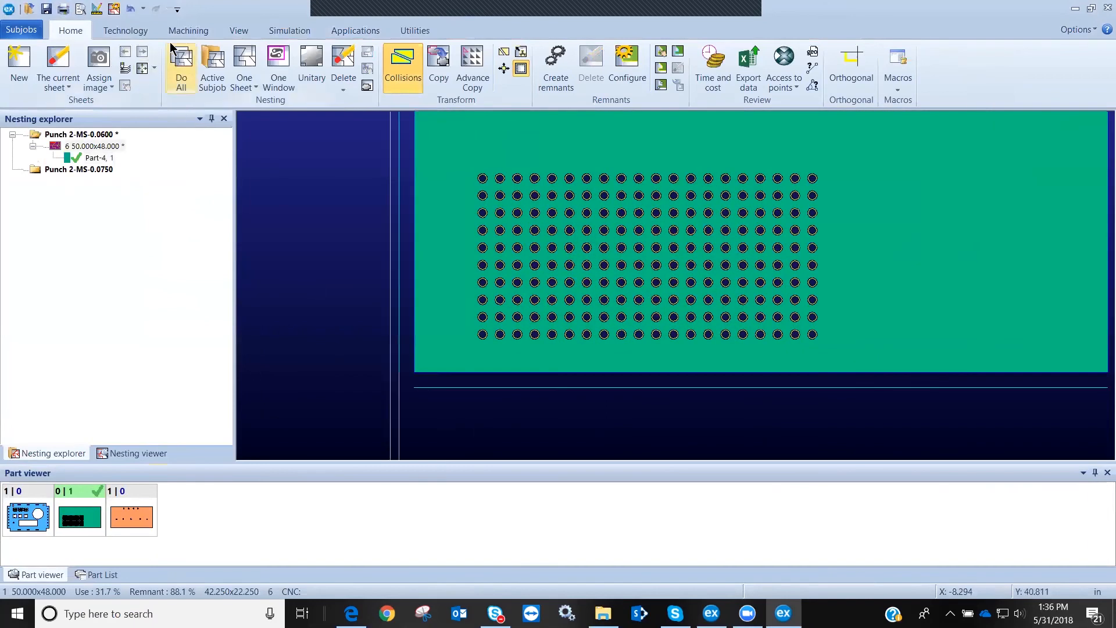
left_click(190, 29)
left_click(61, 65)
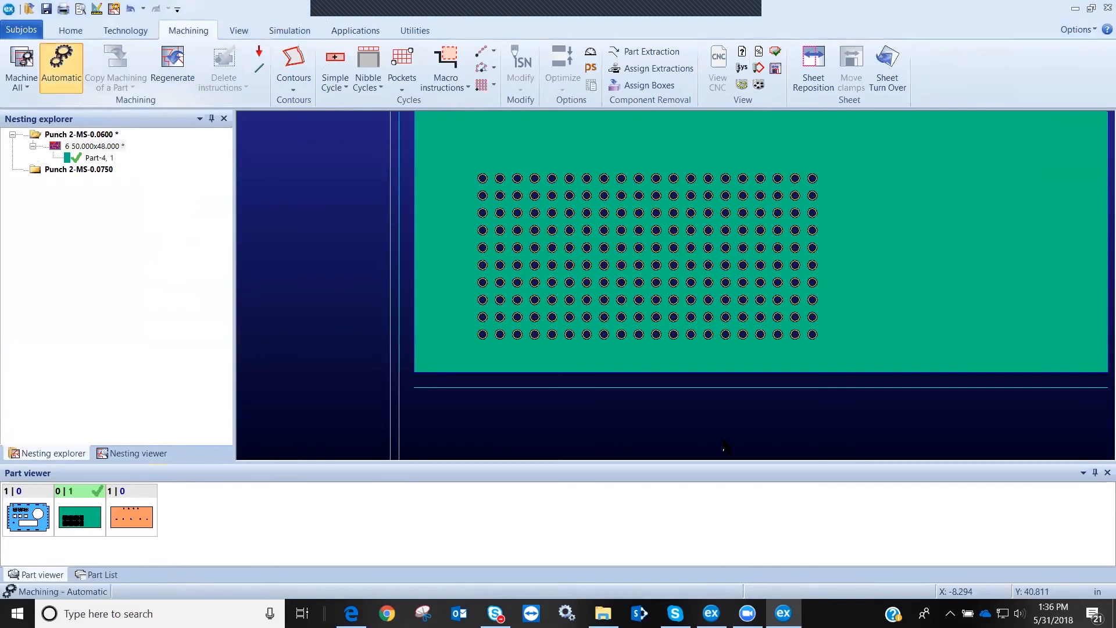
left_click(766, 476)
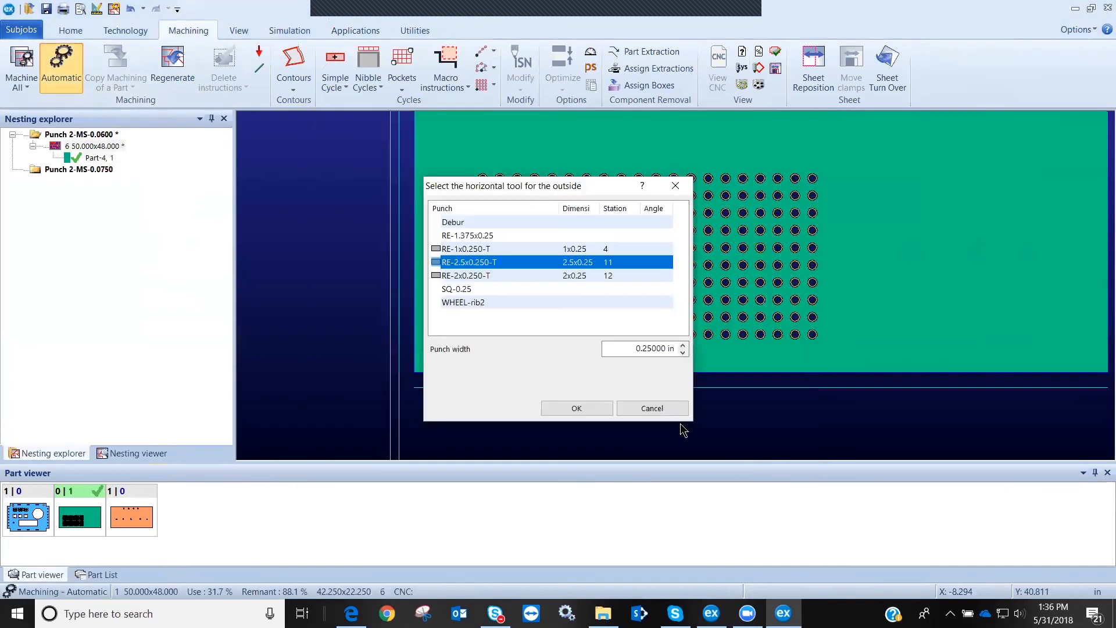
left_click(608, 407)
left_click(644, 390)
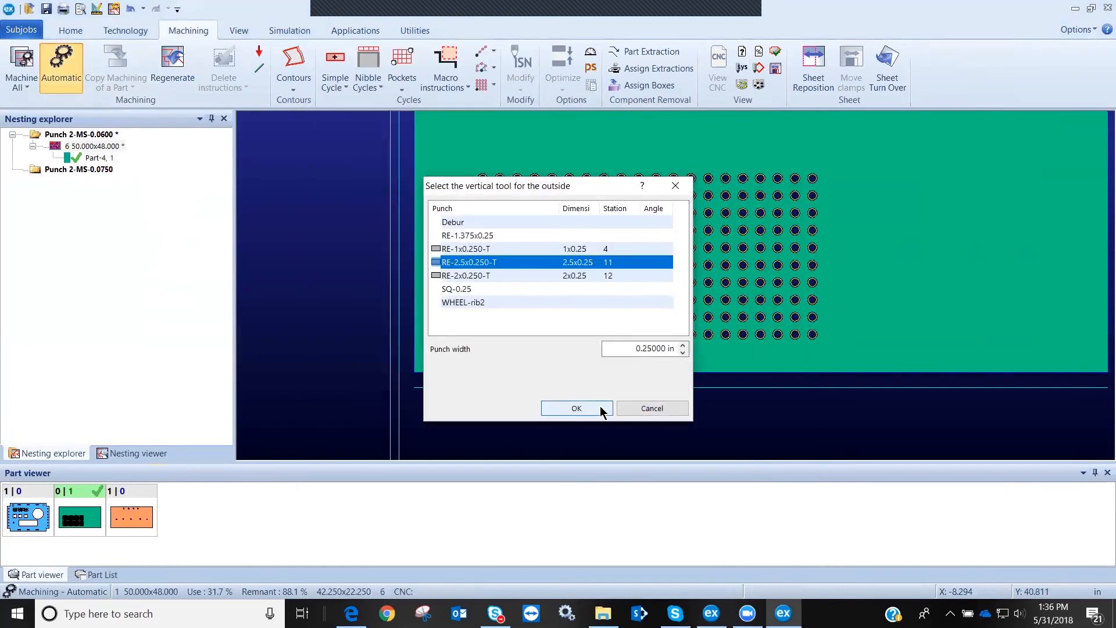
left_click(600, 407)
left_click(644, 389)
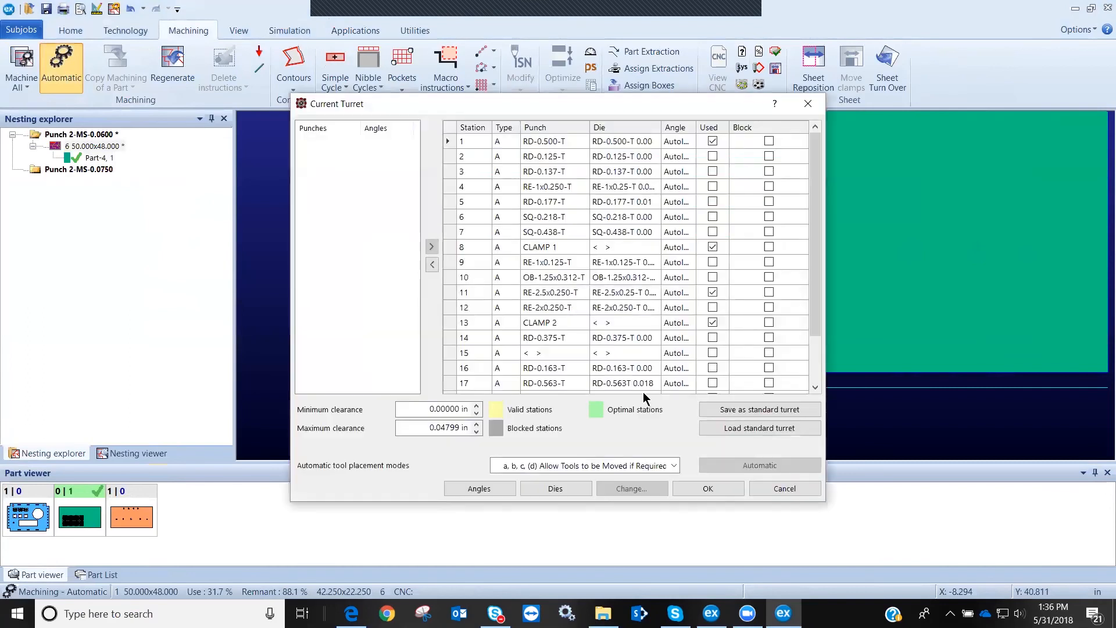
left_click(708, 489)
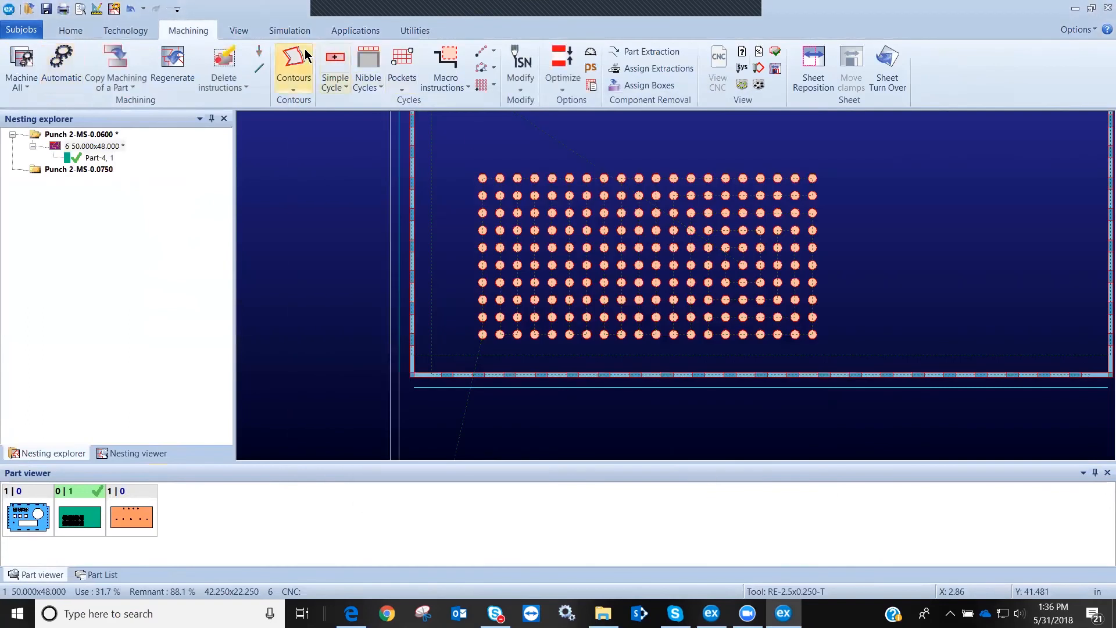
Simulate the automatic machining and examine the order in which Part-4's hole grid is punched
left_click(290, 30)
left_click(281, 60)
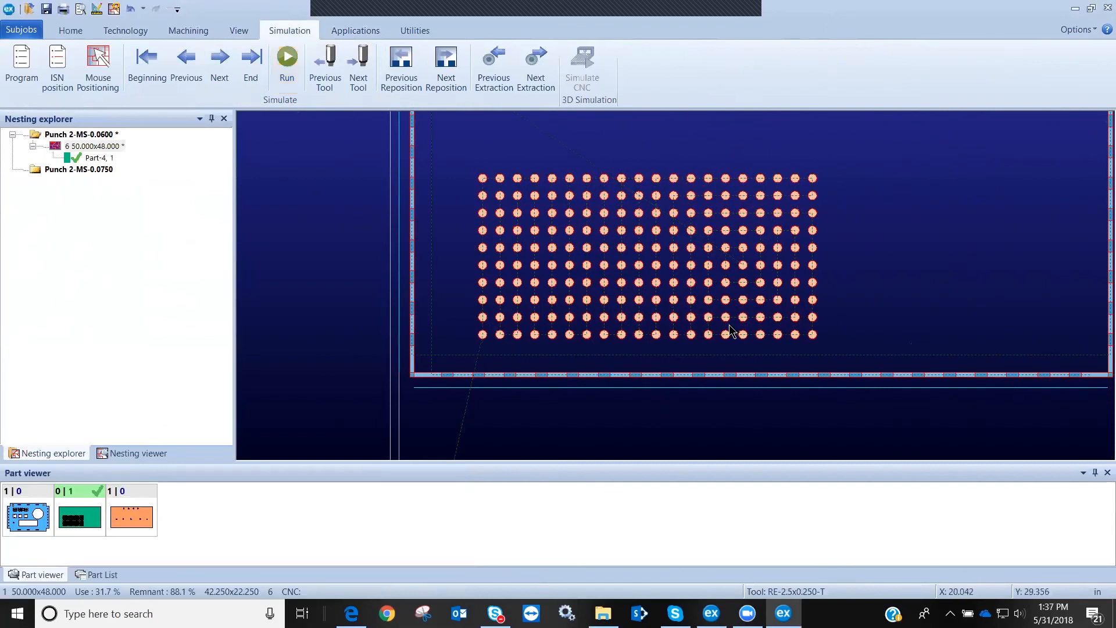
scroll(669, 274, "down", 5)
scroll(687, 285, "up", 4)
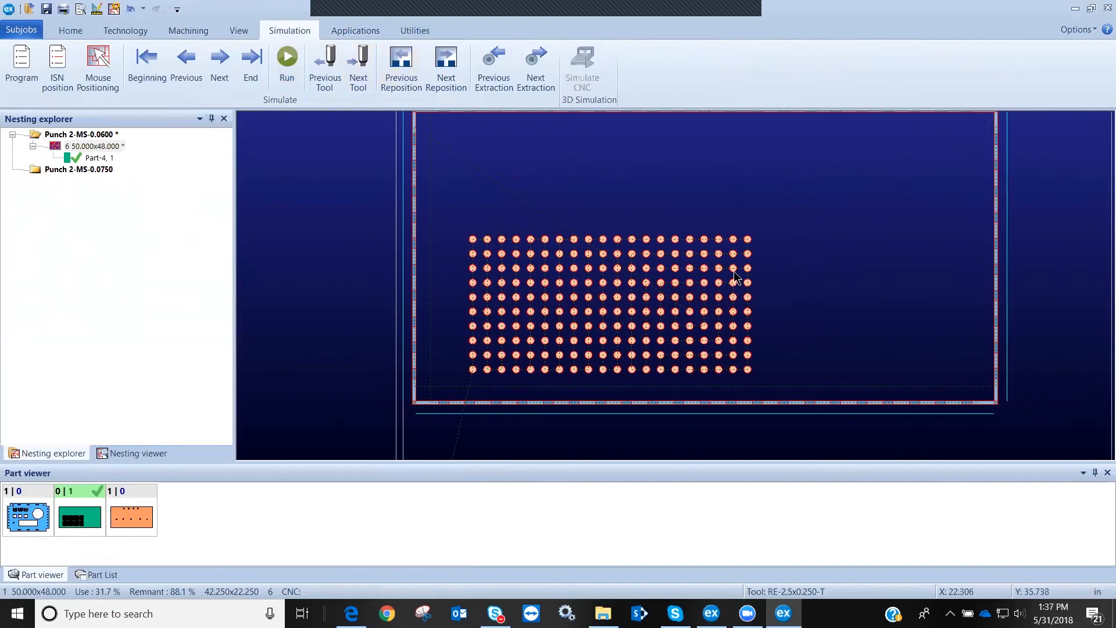
Order the RD-0.500-T punch sequence by a window around the whole hole grid, in back-and-forth horizontal rows from the lower-left corner with 99 strips
left_click(208, 35)
left_click(523, 64)
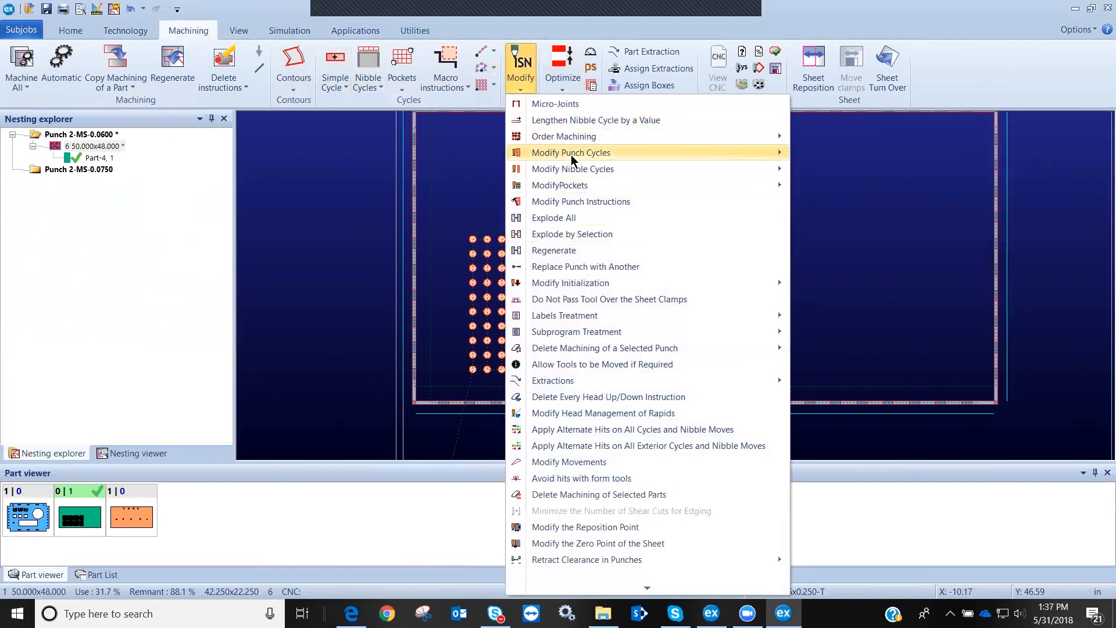
mouse_move(573, 153)
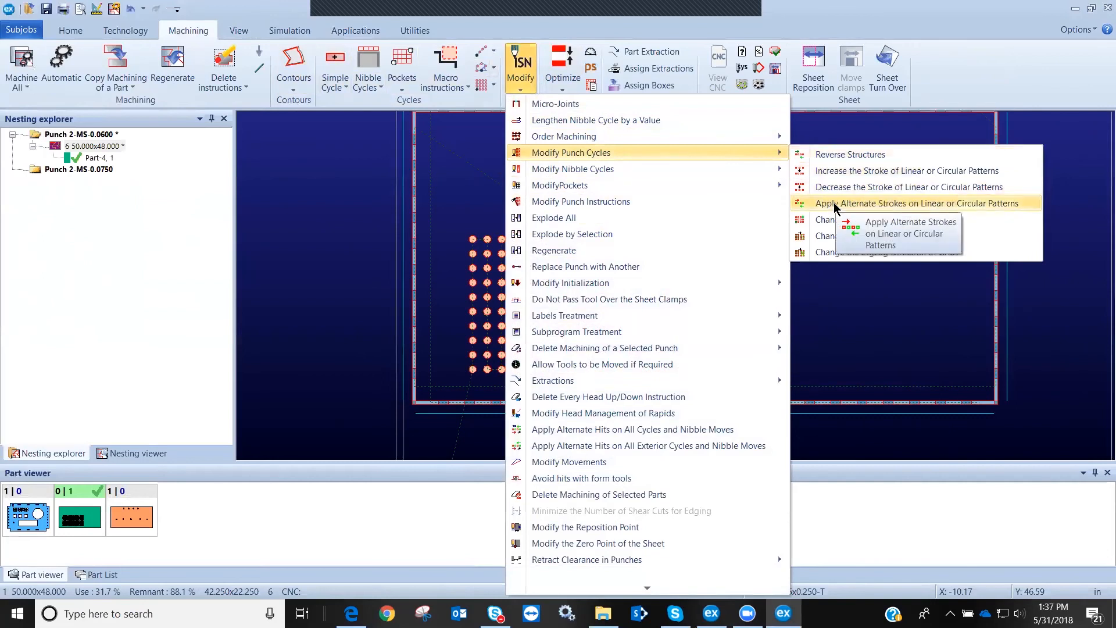
mouse_move(732, 171)
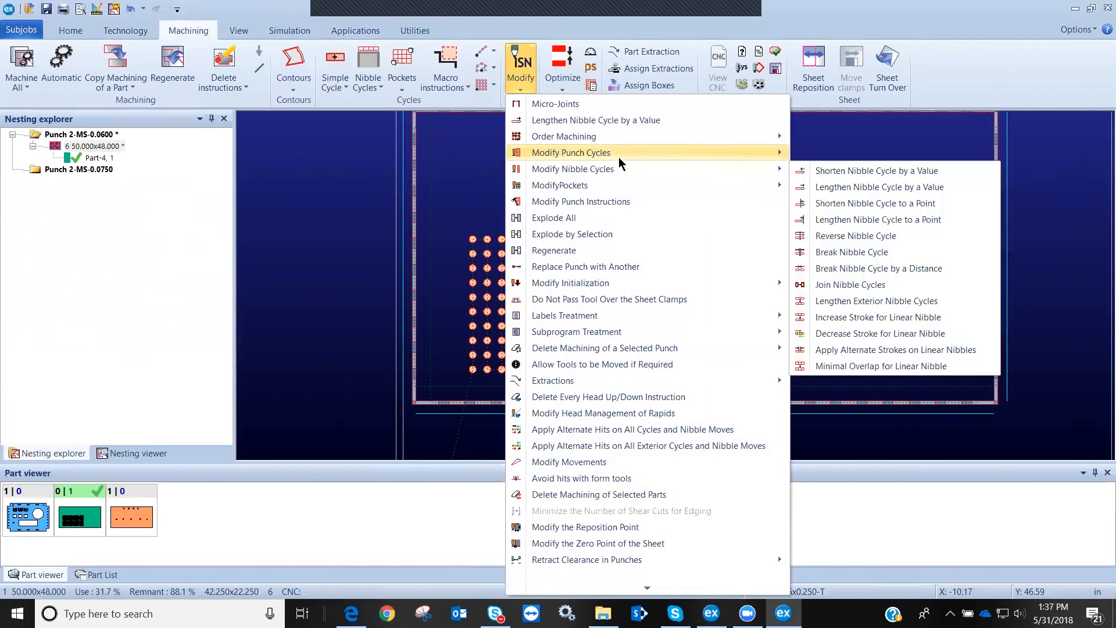
mouse_move(599, 136)
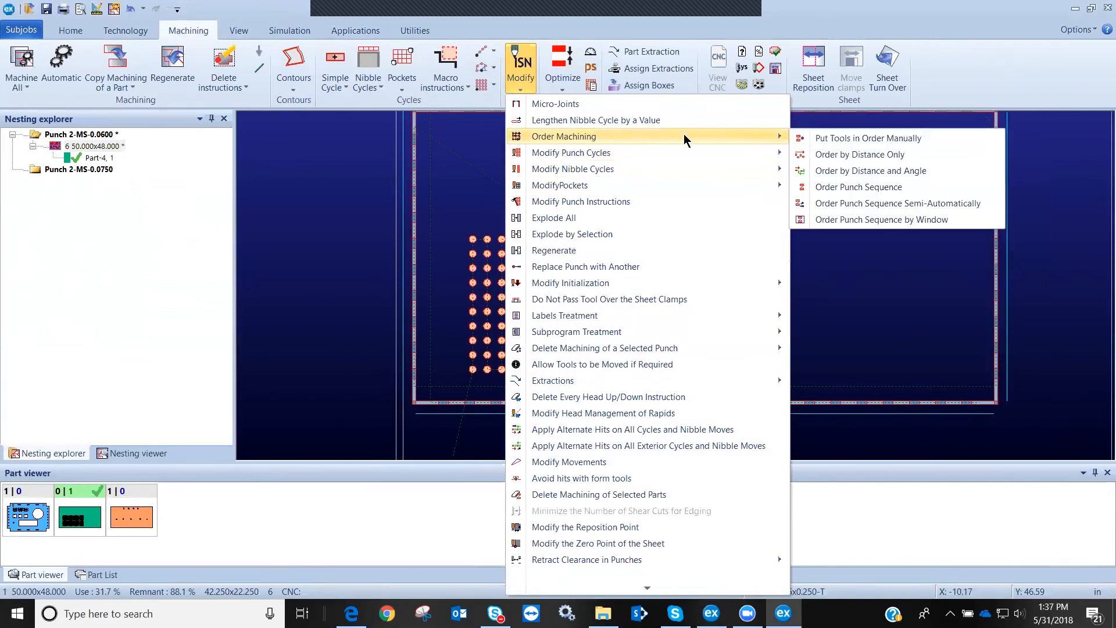
left_click(845, 223)
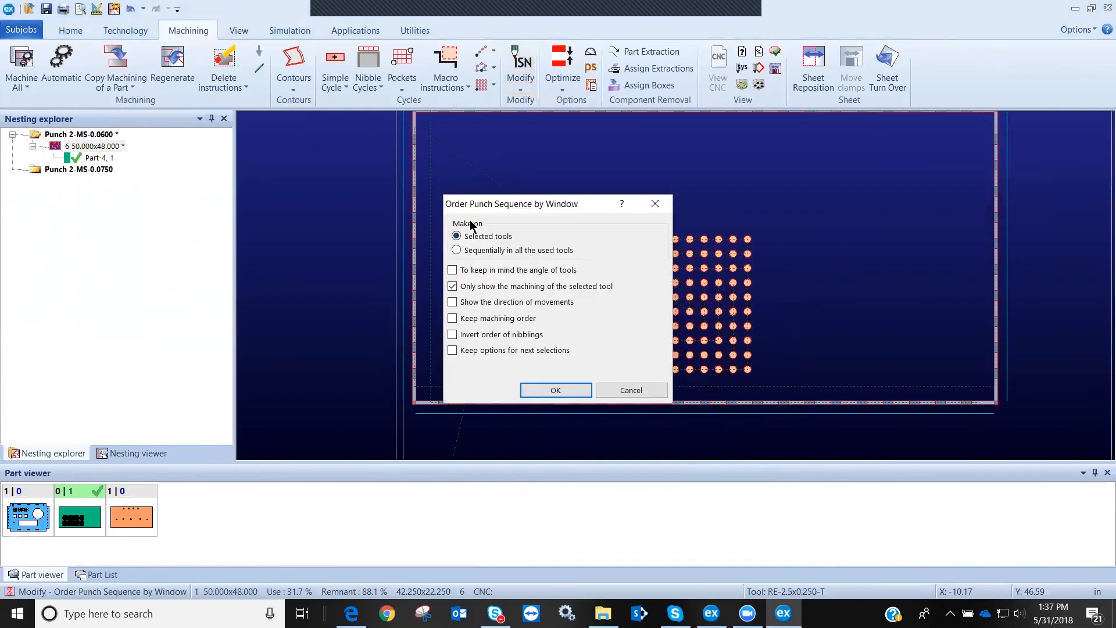
left_click(553, 391)
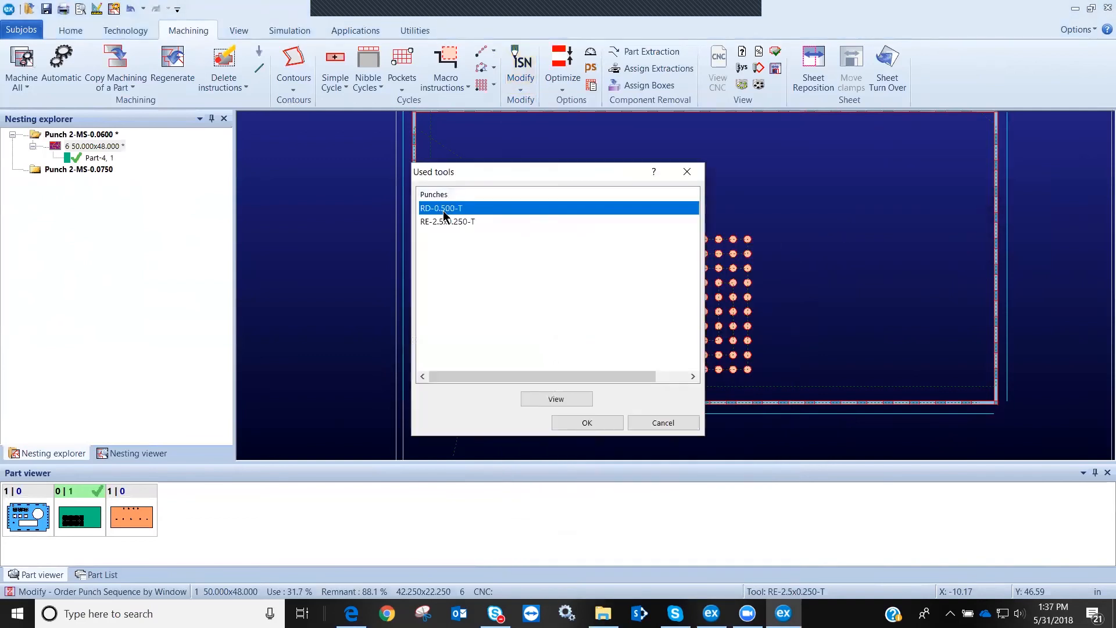
left_click(584, 423)
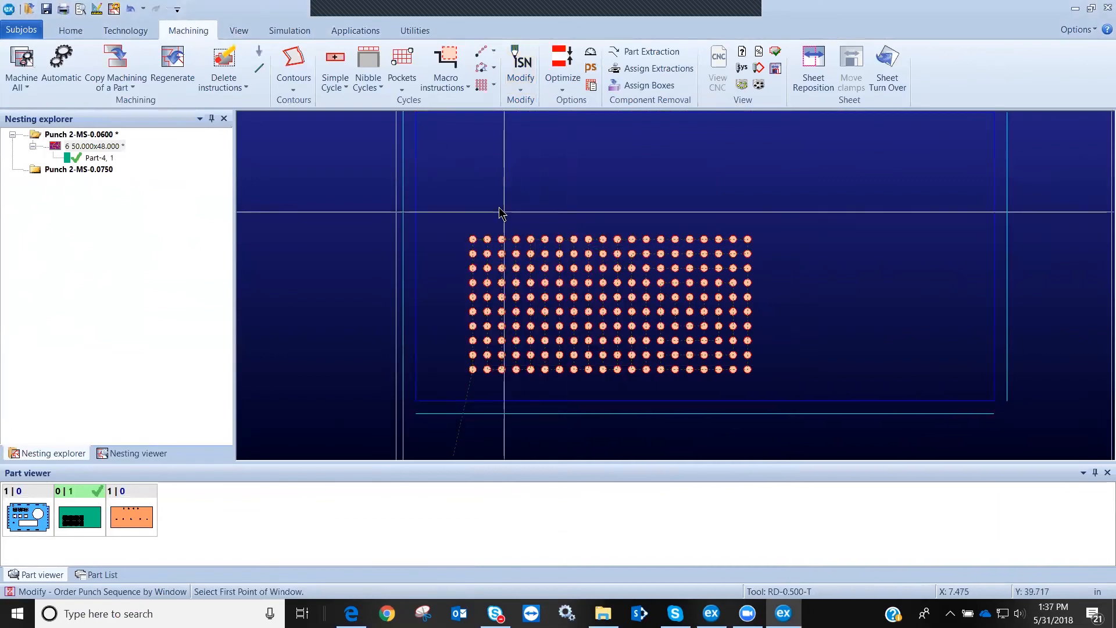
left_click(443, 205)
left_click(808, 390)
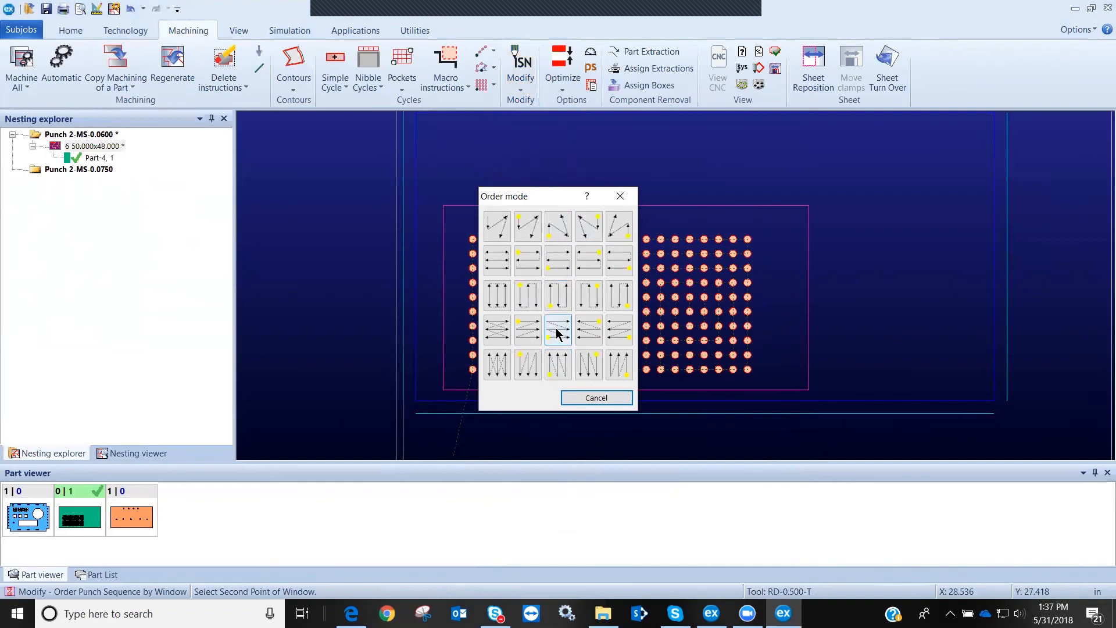
left_click(559, 261)
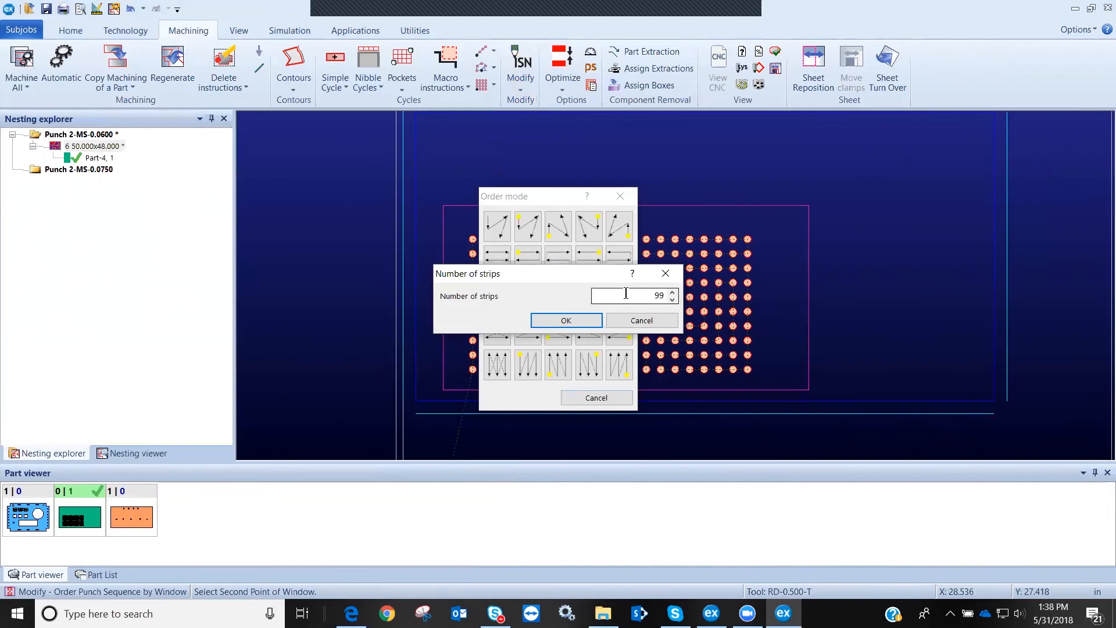
left_click(563, 319)
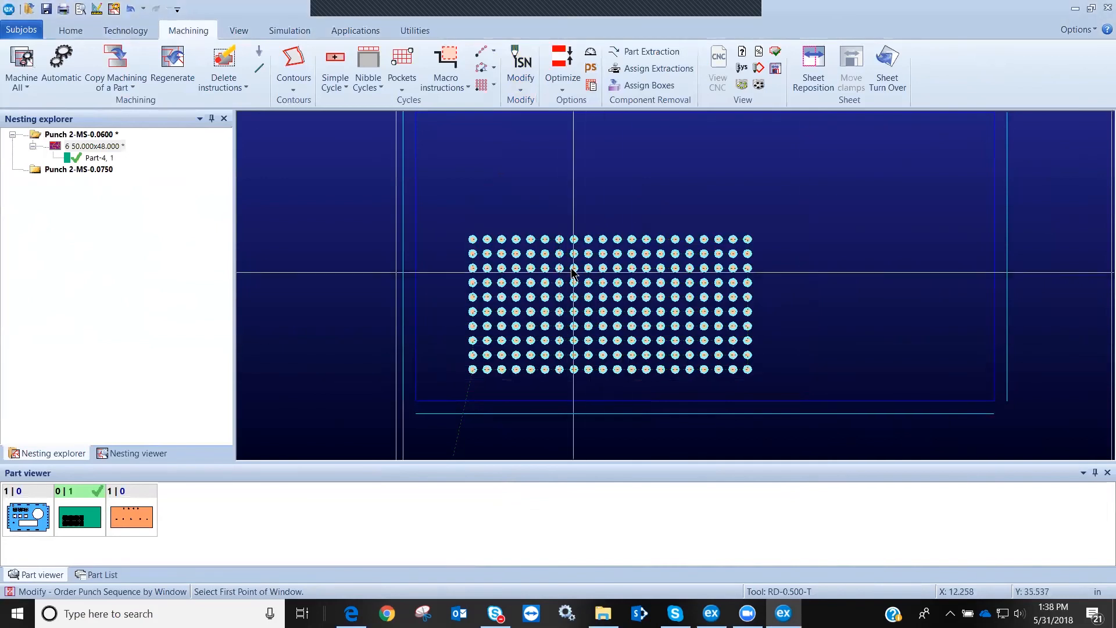
Simulate the back-and-forth row sequence on the hole grid, skipping to the end after the first rows
left_click(289, 31)
left_click(286, 65)
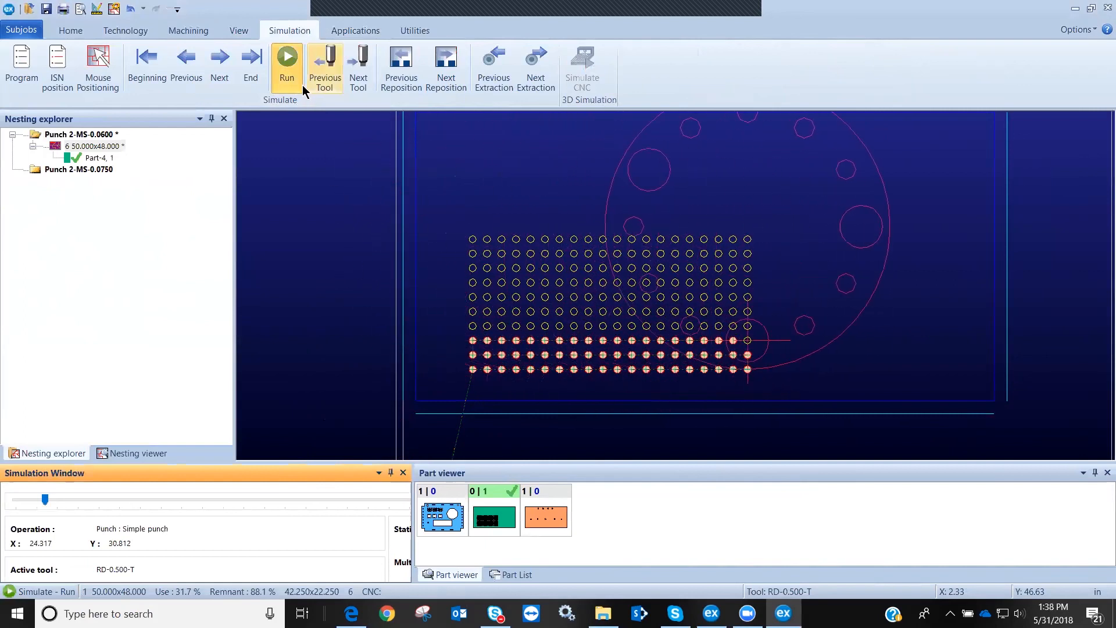
left_click(250, 59)
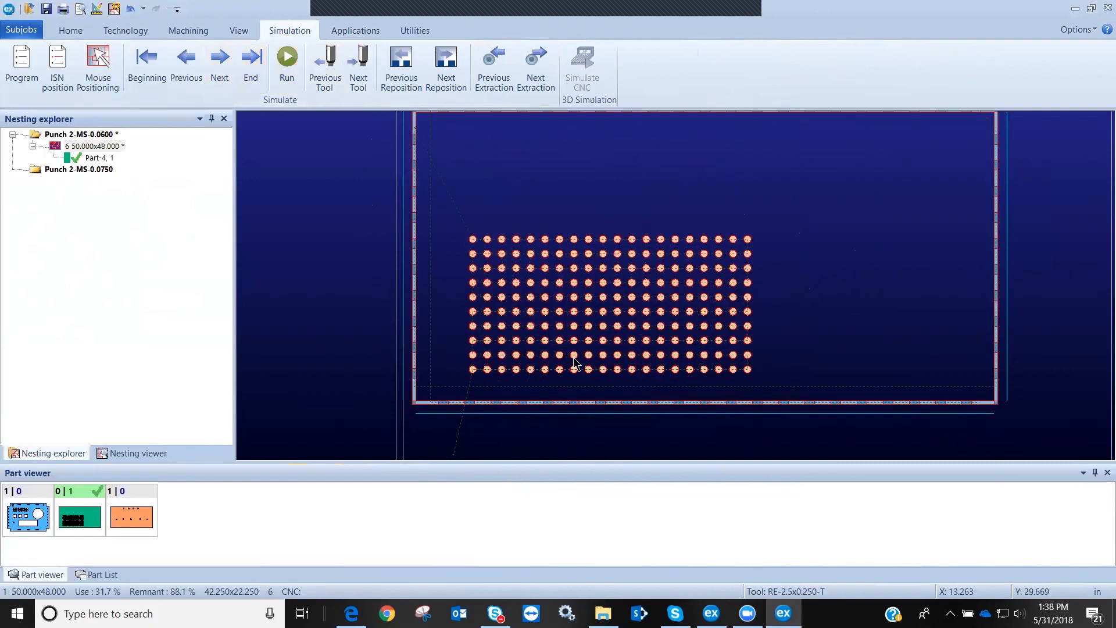
Reorder the RD-0.500-T hits by window over the full grid, punching every row in the same direction from the lower-left corner with 99 strips
left_click(189, 31)
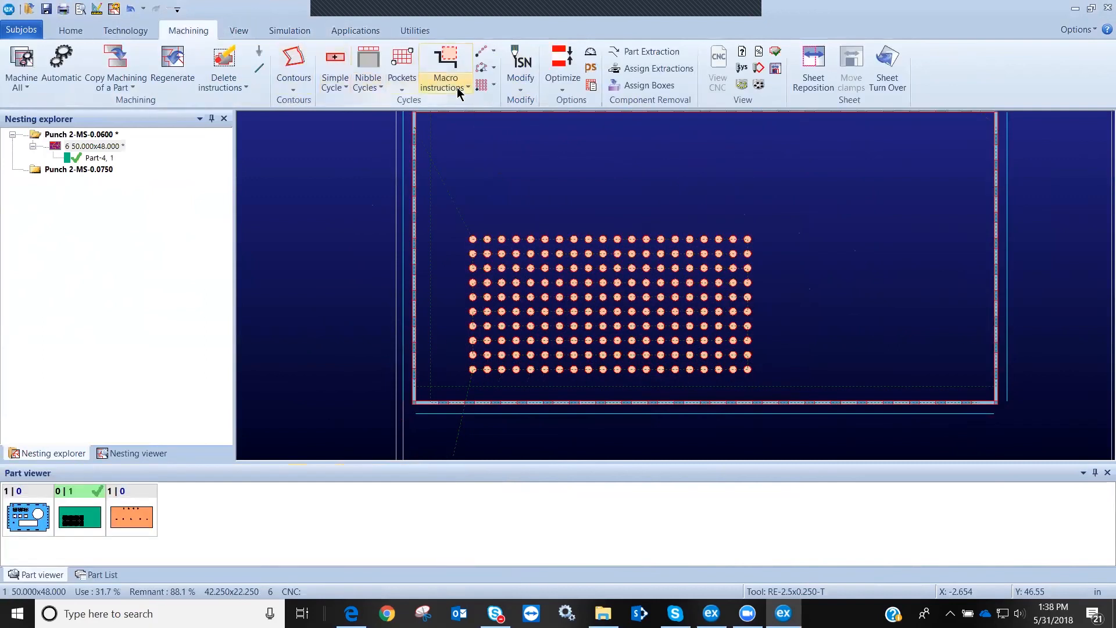
left_click(521, 67)
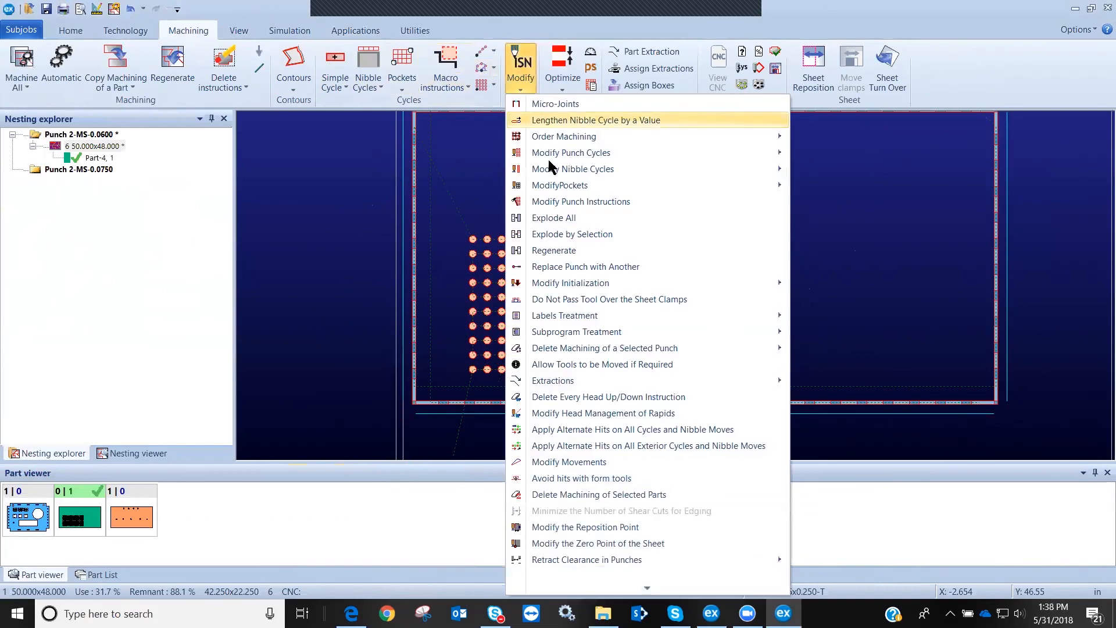
mouse_move(562, 141)
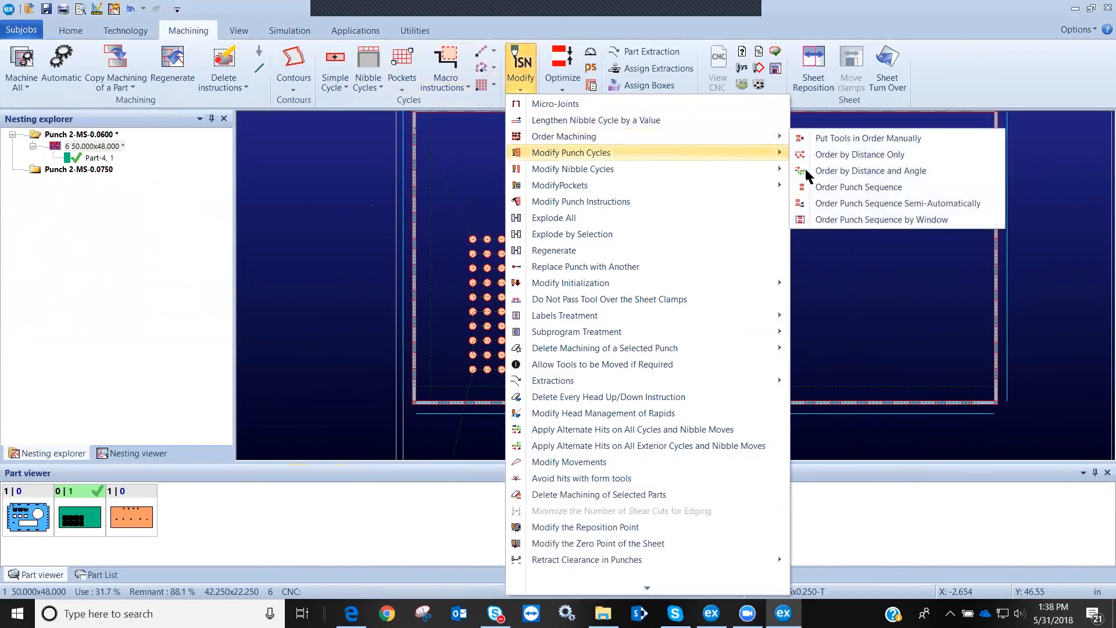
left_click(859, 215)
left_click(543, 385)
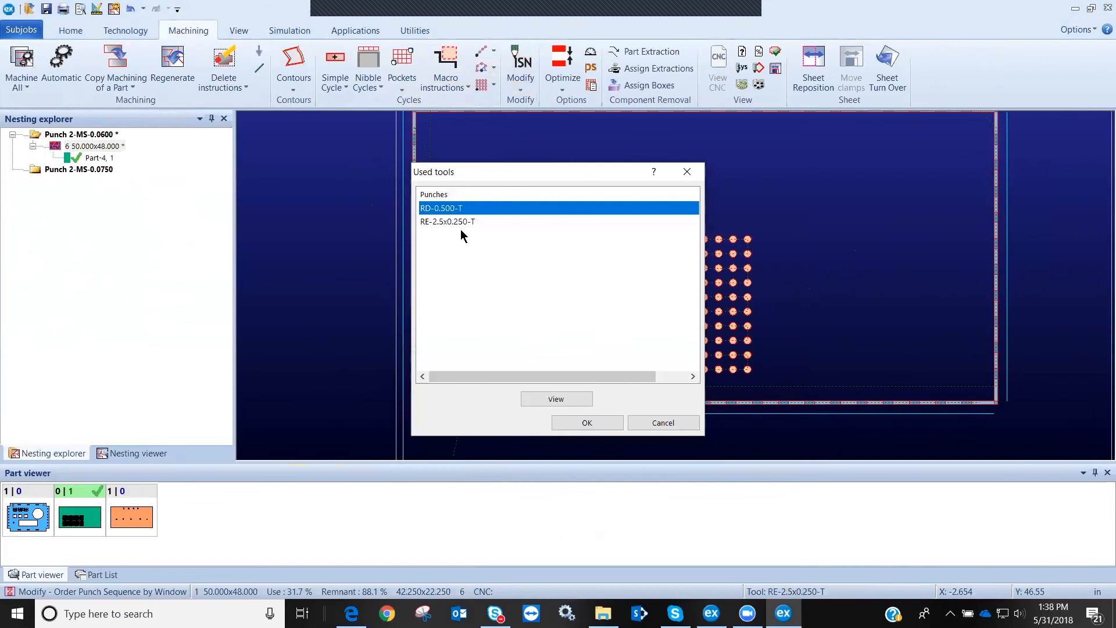
left_click(586, 423)
left_click(447, 204)
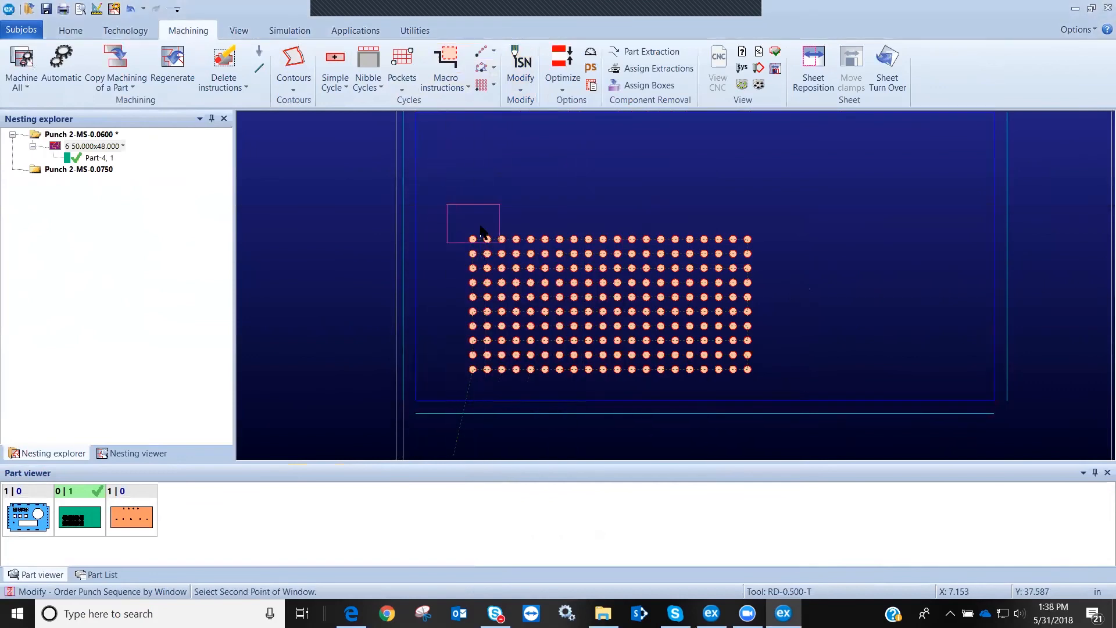
left_click(802, 384)
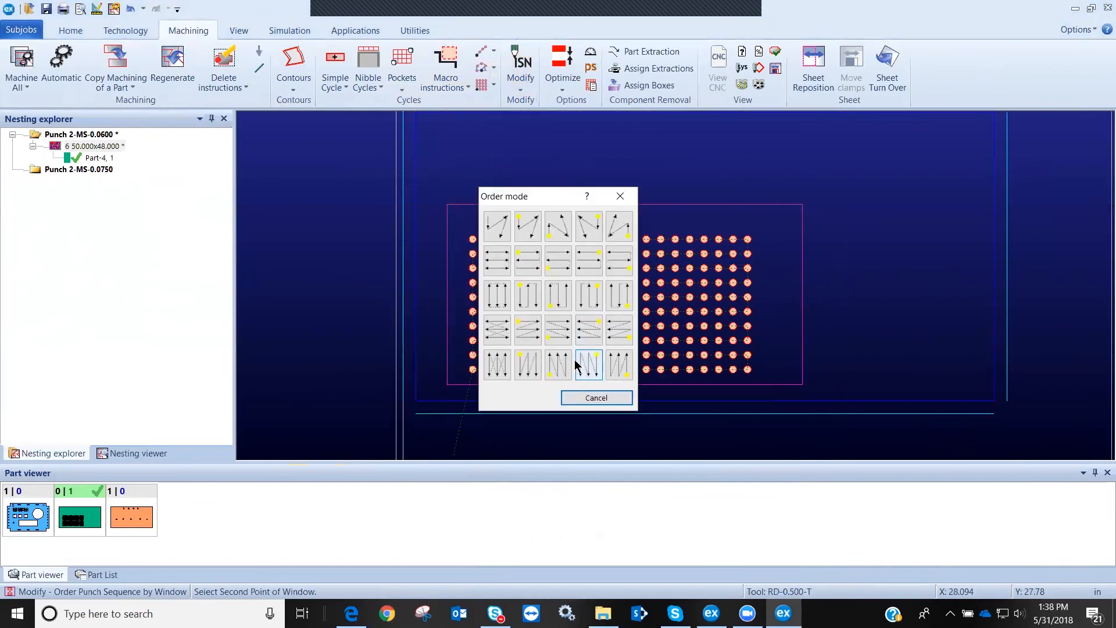
left_click(557, 330)
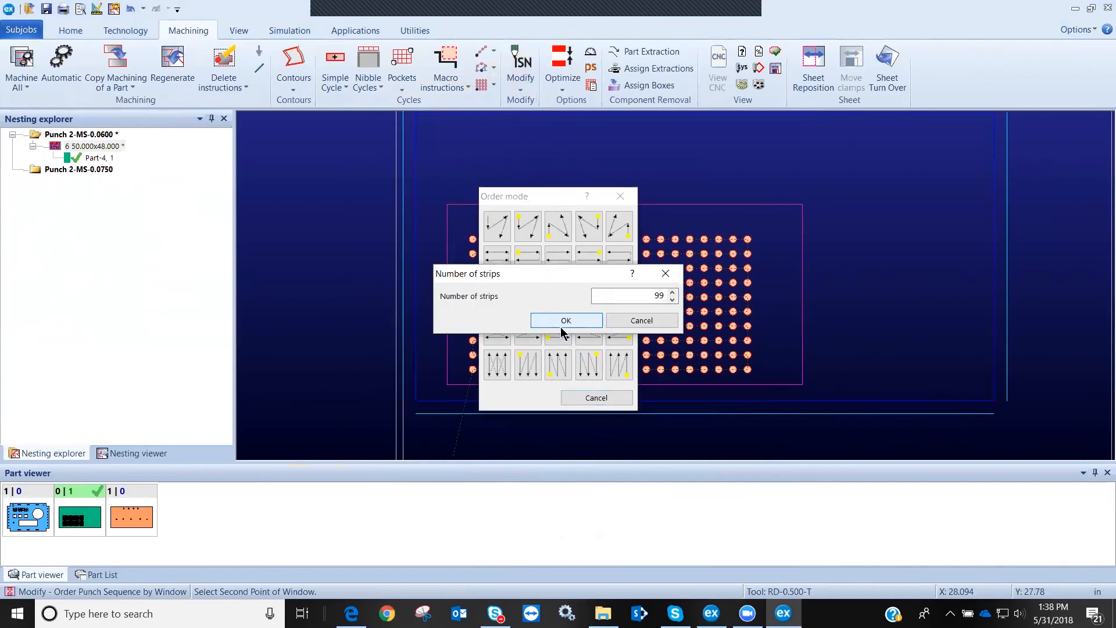
left_click(568, 320)
Simulate the same-direction row sequence on the hole grid, skipping to the end after the first rows
left_click(290, 31)
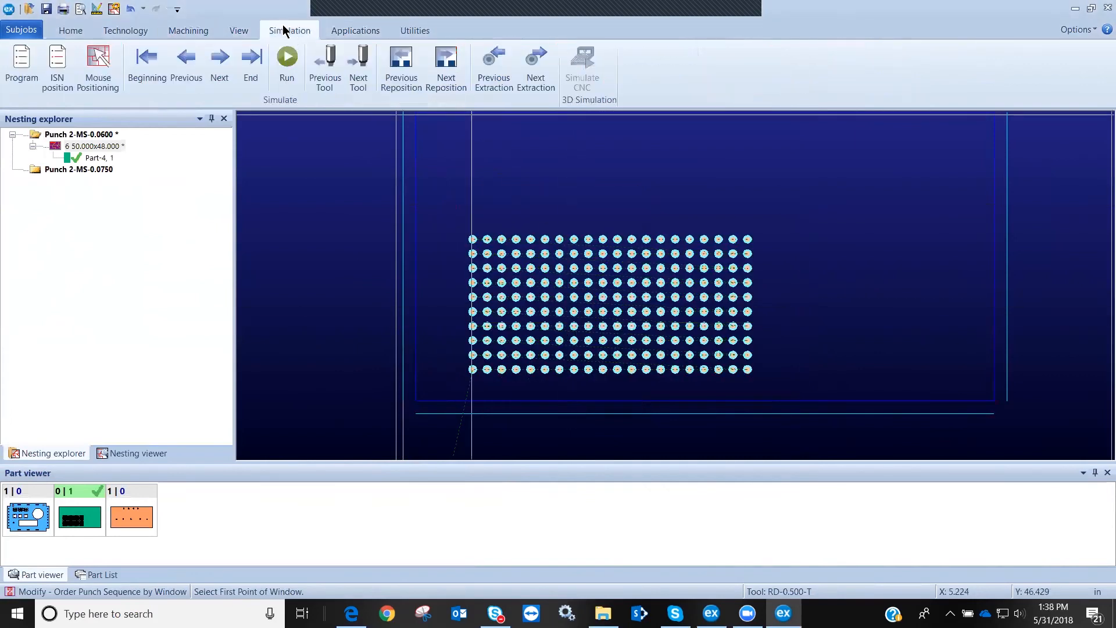
left_click(287, 65)
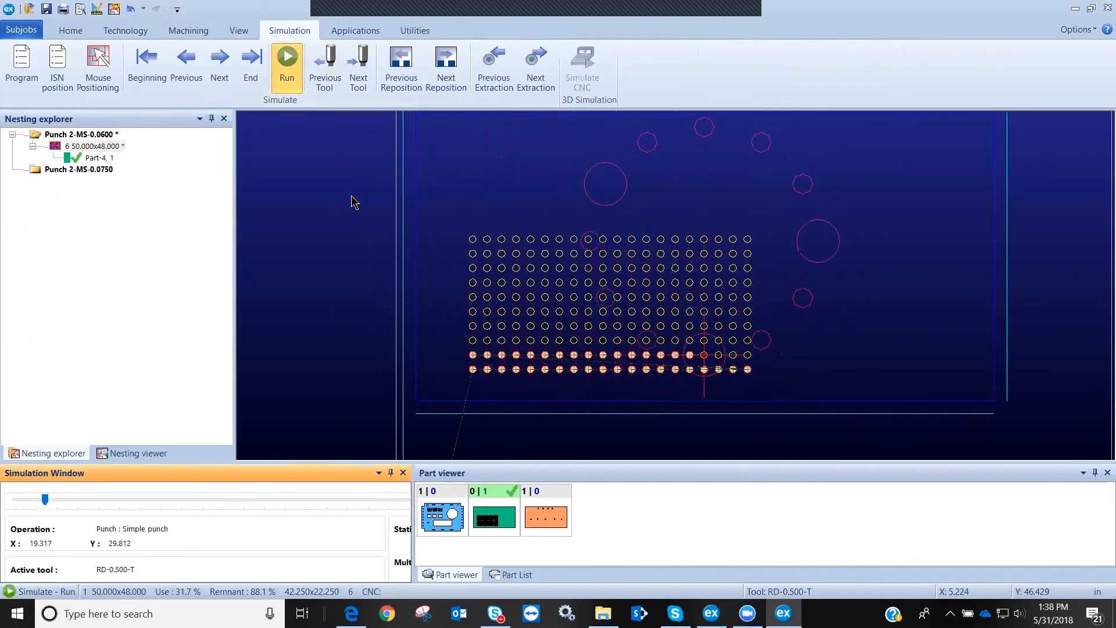
left_click(253, 58)
Order the punch sequence manually with the default options, picking scattered holes one by one from the grid's lower-left hole
left_click(188, 30)
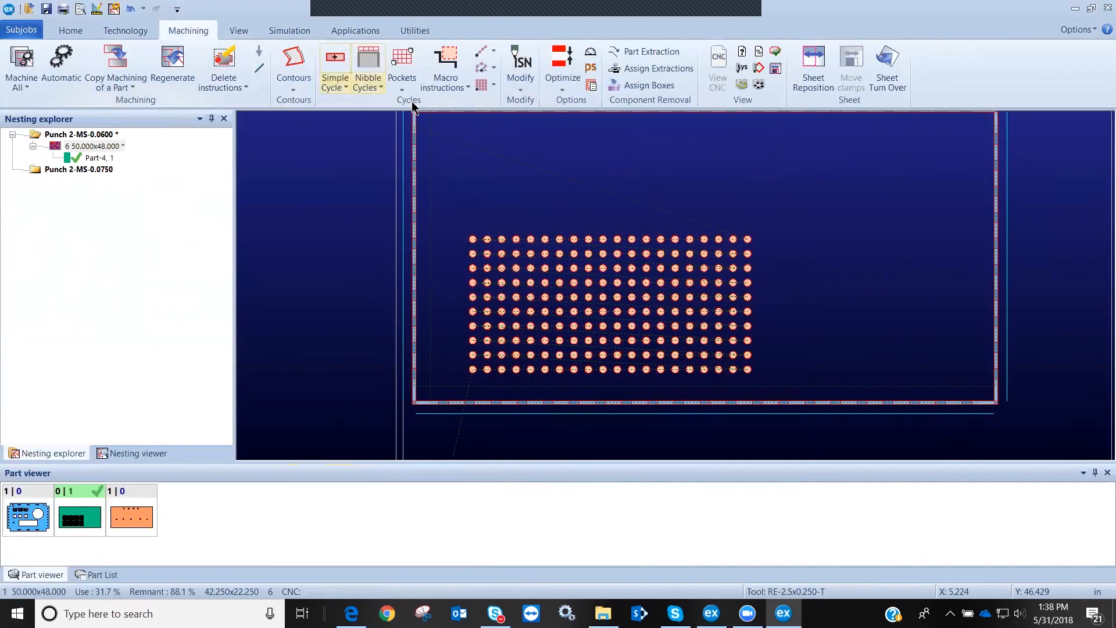
left_click(524, 87)
mouse_move(756, 136)
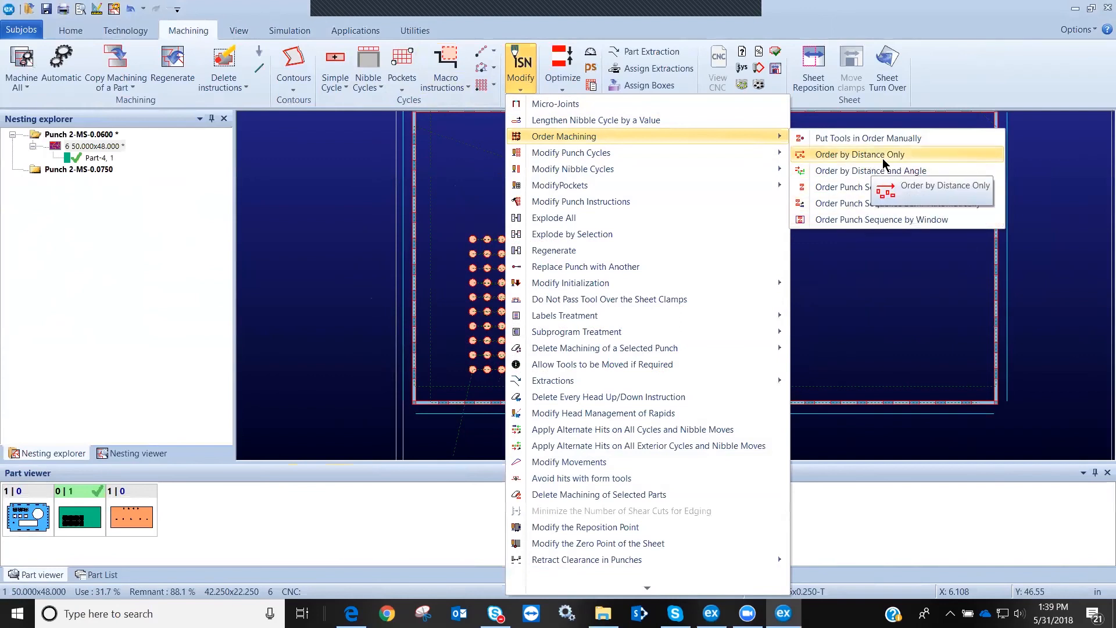
left_click(865, 186)
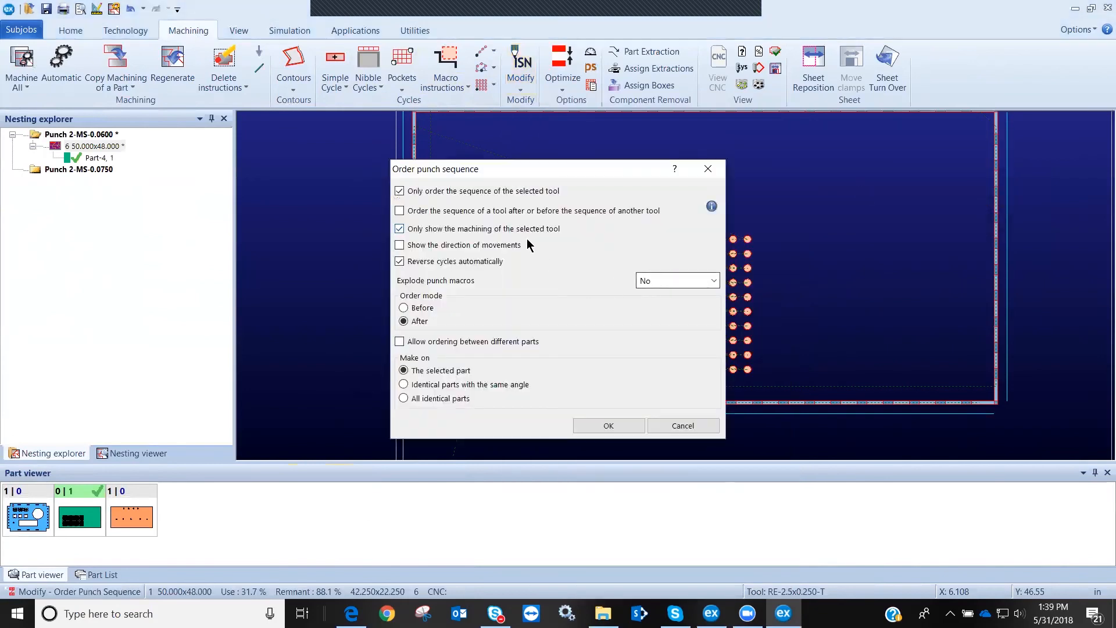
left_click(621, 428)
left_click(473, 369)
left_click(531, 340)
left_click(545, 326)
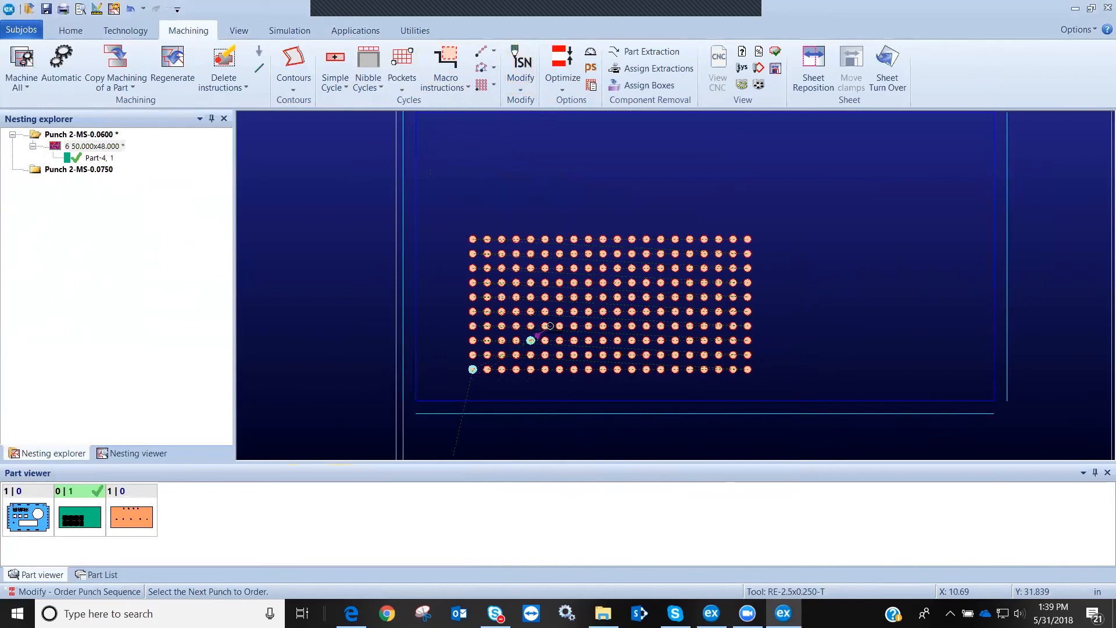
left_click(516, 268)
left_click(487, 269)
left_click(473, 239)
left_click(530, 239)
left_click(588, 239)
left_click(675, 253)
left_click(661, 268)
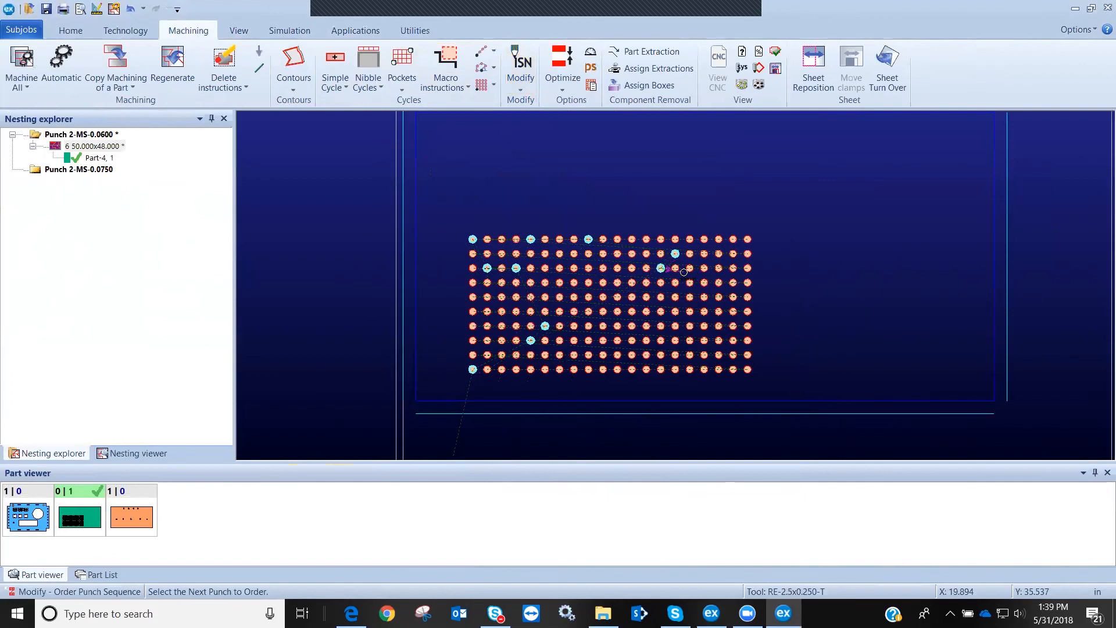
left_click(675, 283)
left_click(675, 312)
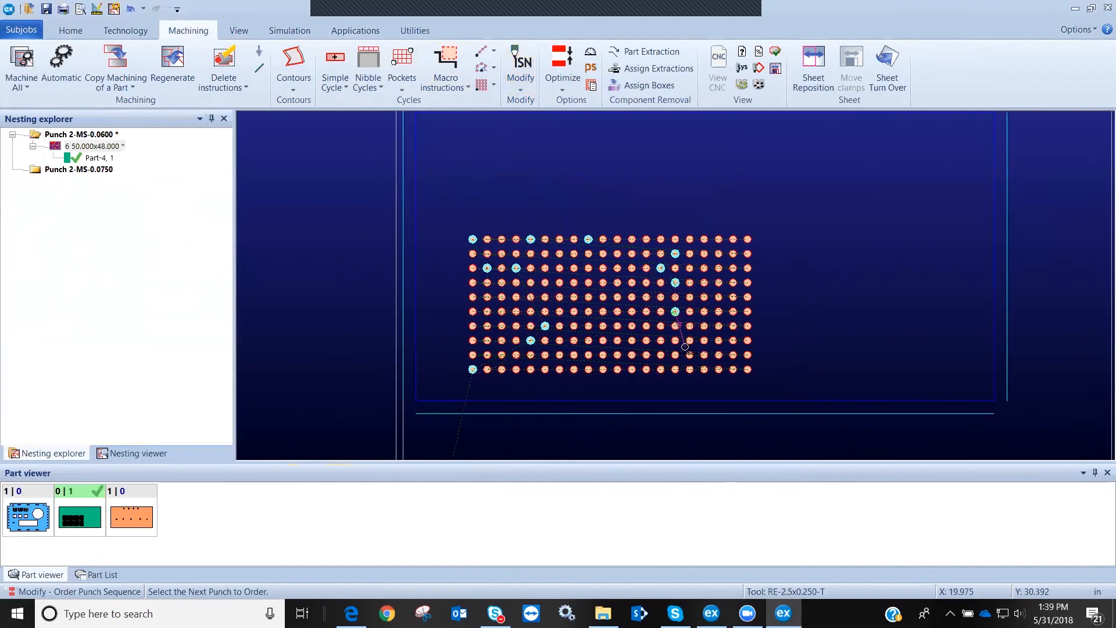
right_click(688, 350)
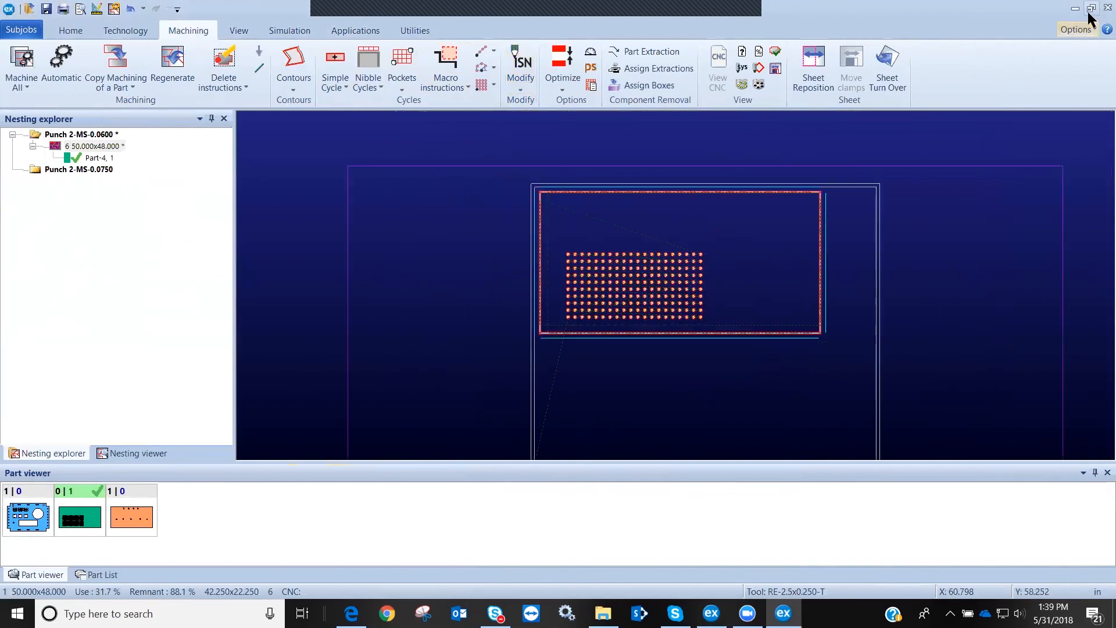
Close the Punch 2-MS-0.0600 nesting without saving the last modifications
scroll(679, 292, "down", 1)
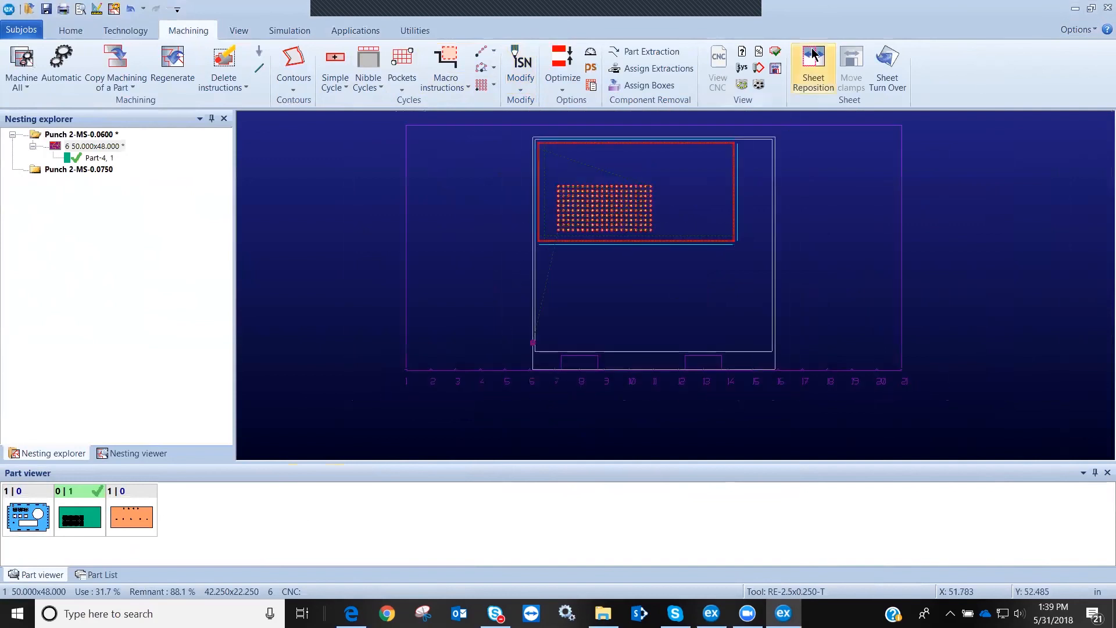
left_click(1100, 10)
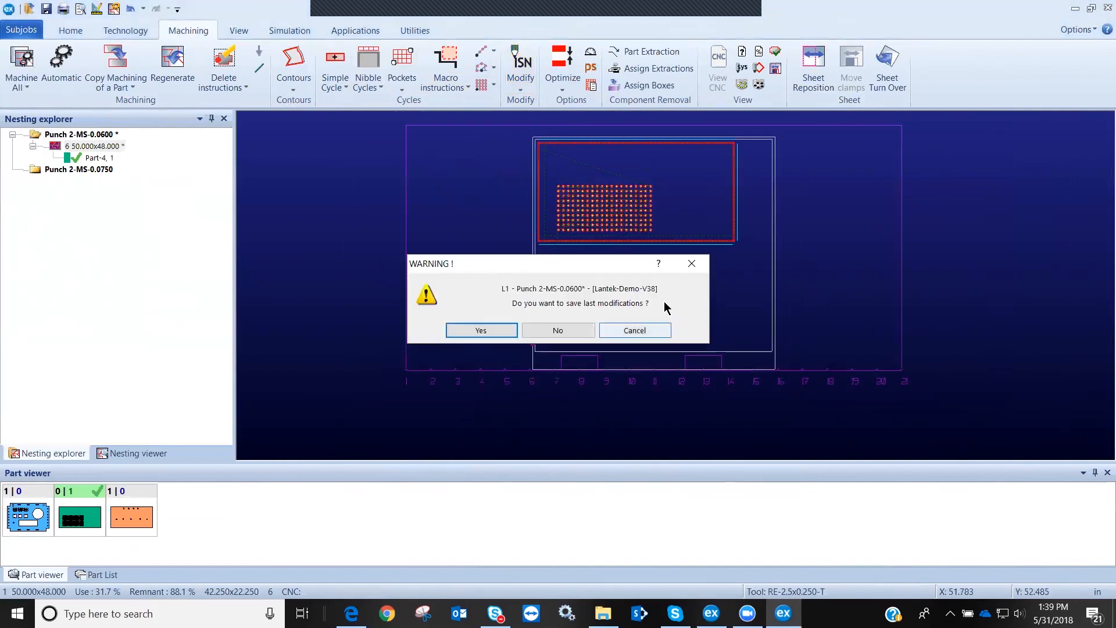
left_click(550, 335)
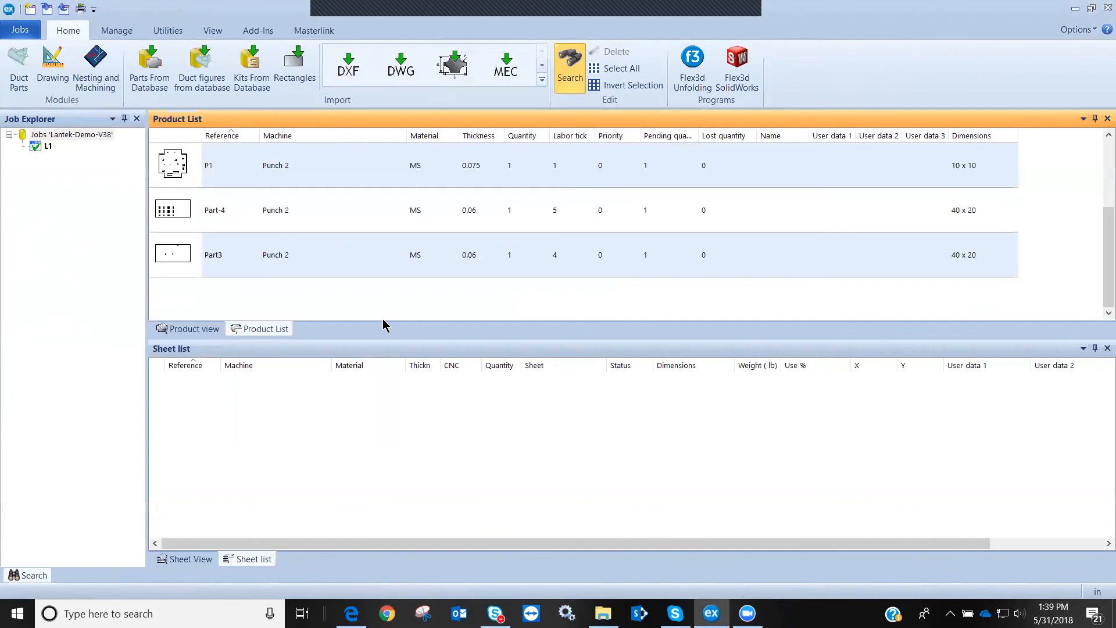